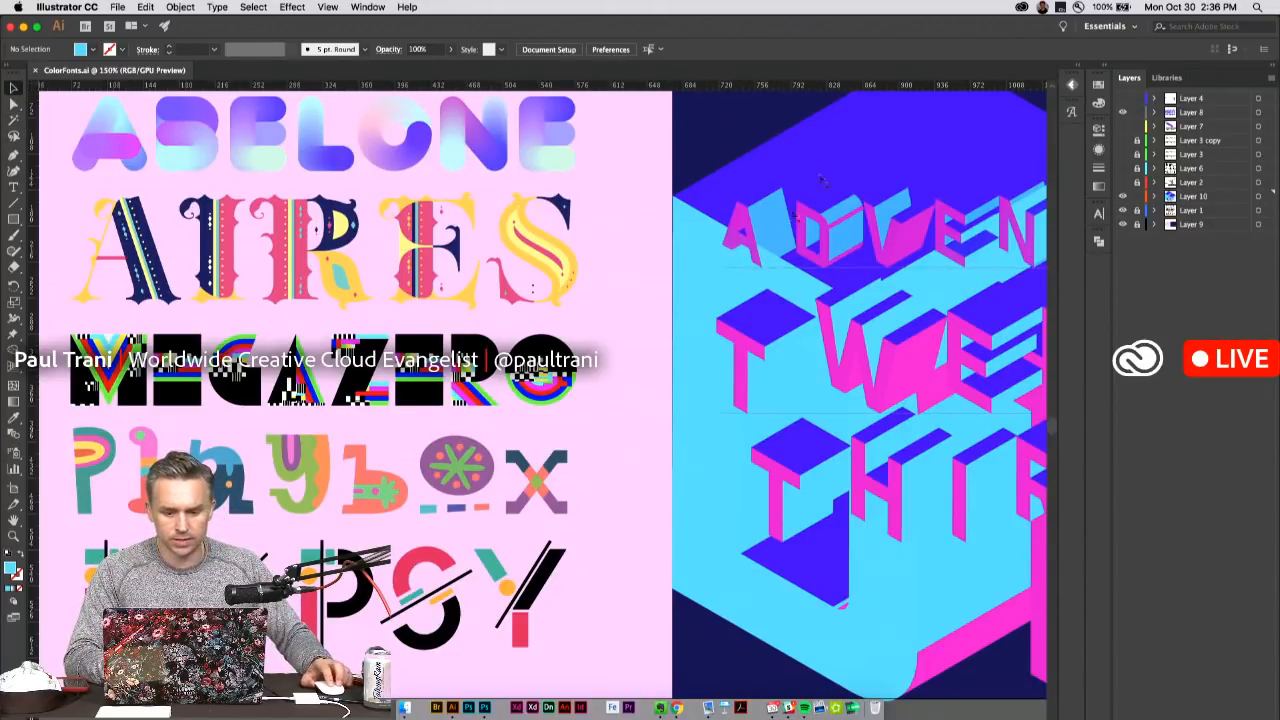
Hide and reshow Layer 1 to check that it holds the sample lettering, and unlock it for editing.
left_click_drag(240, 215, 430, 228)
key("super+equal")
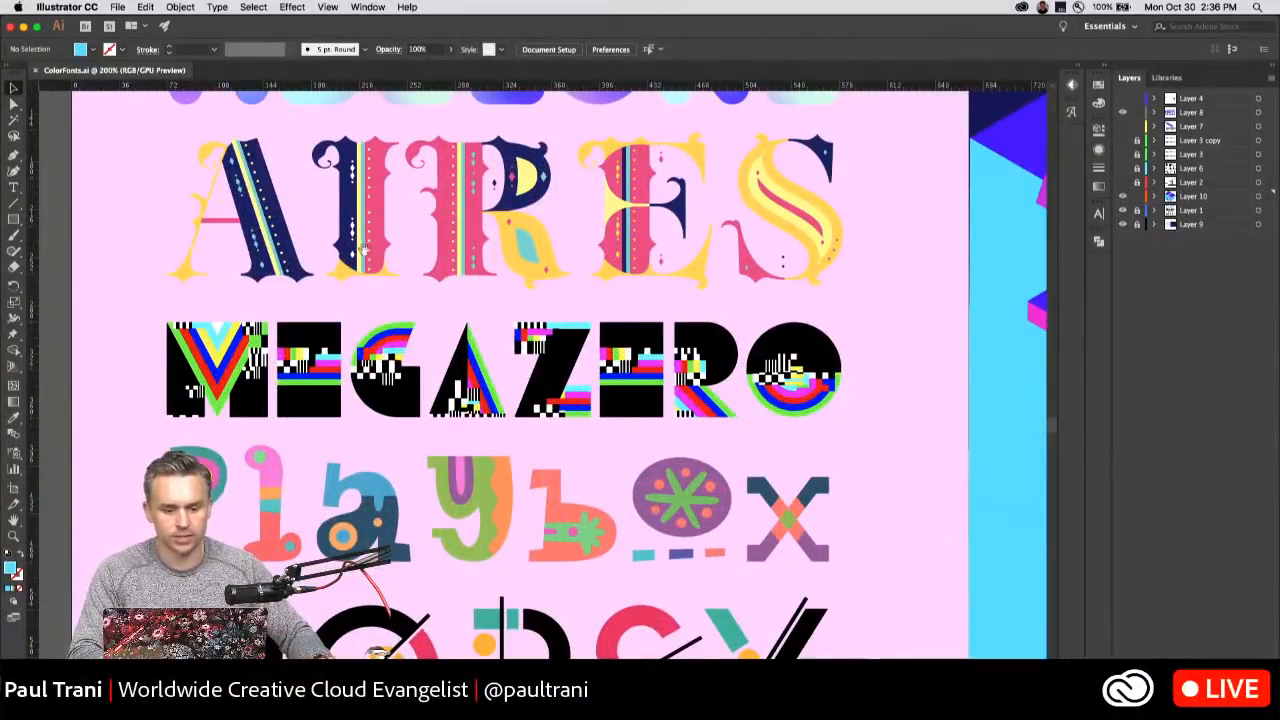
scroll(330, 205, "up", 5)
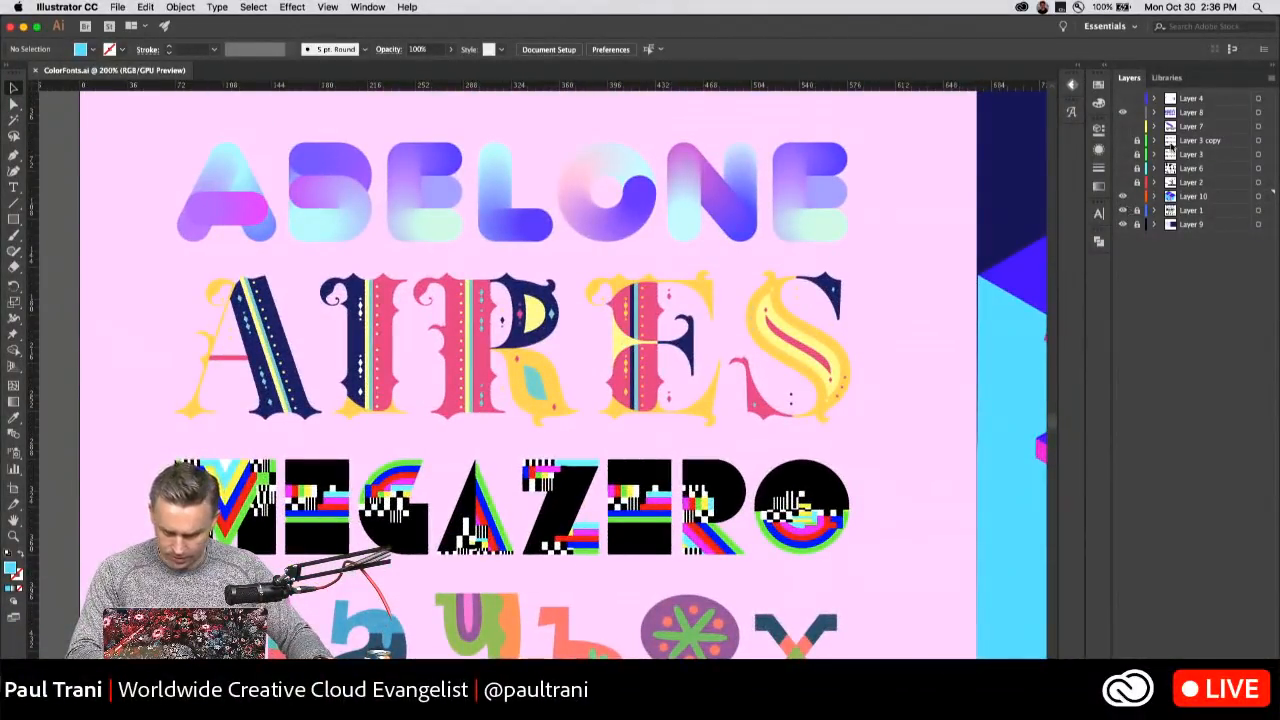
left_click(1122, 211)
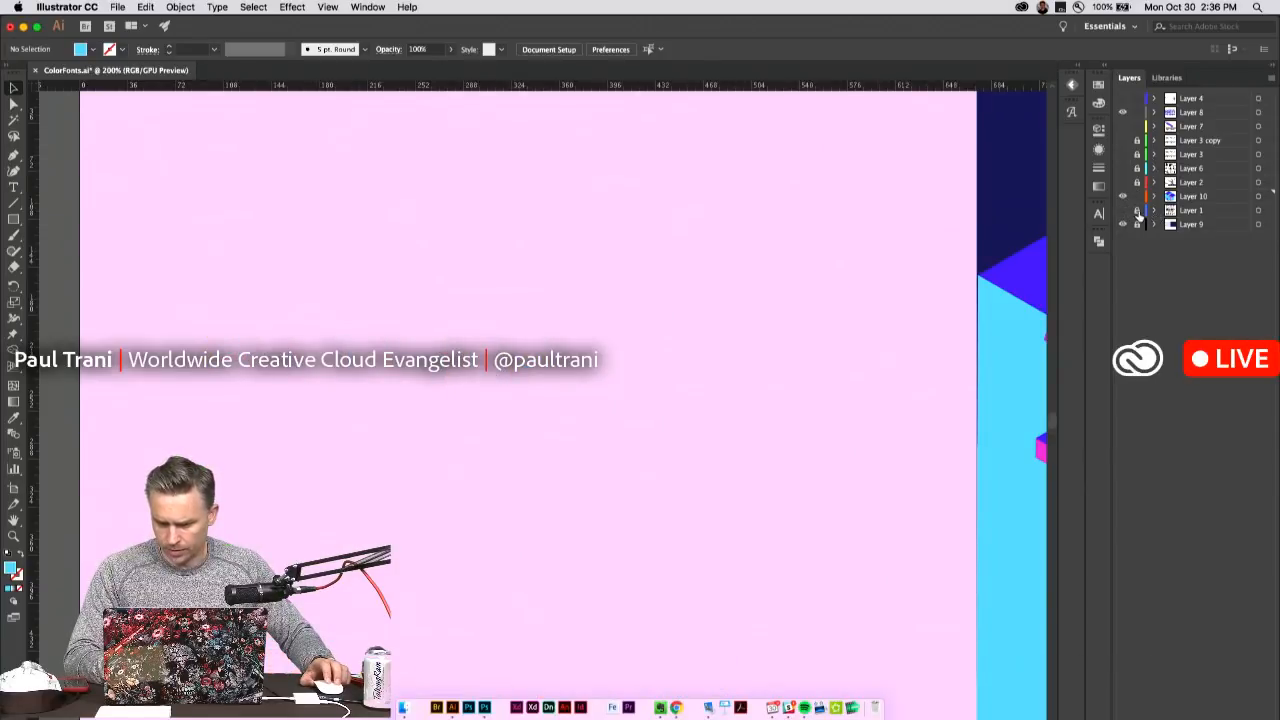
left_click(1122, 211)
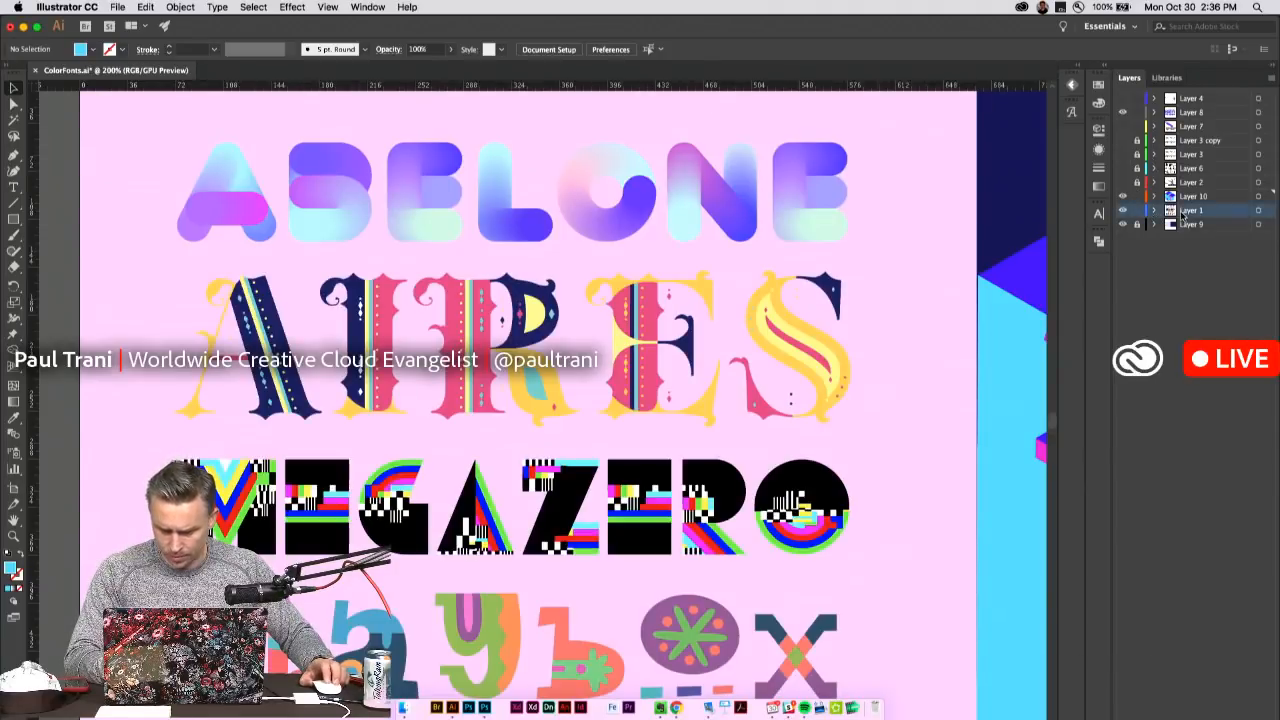
Open the ABELONE text for editing to check that it is live text, and leave it selected as an object.
left_click(406, 224)
double_click(409, 226)
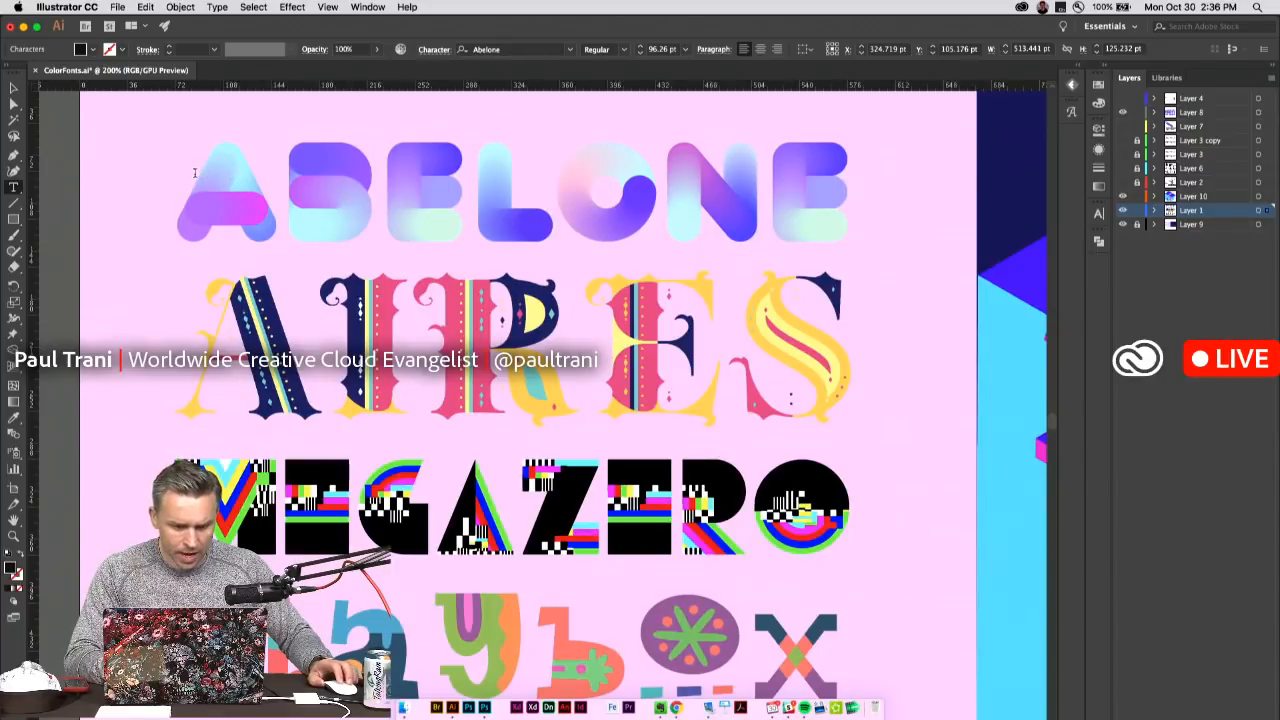
key("super+a")
key("Escape")
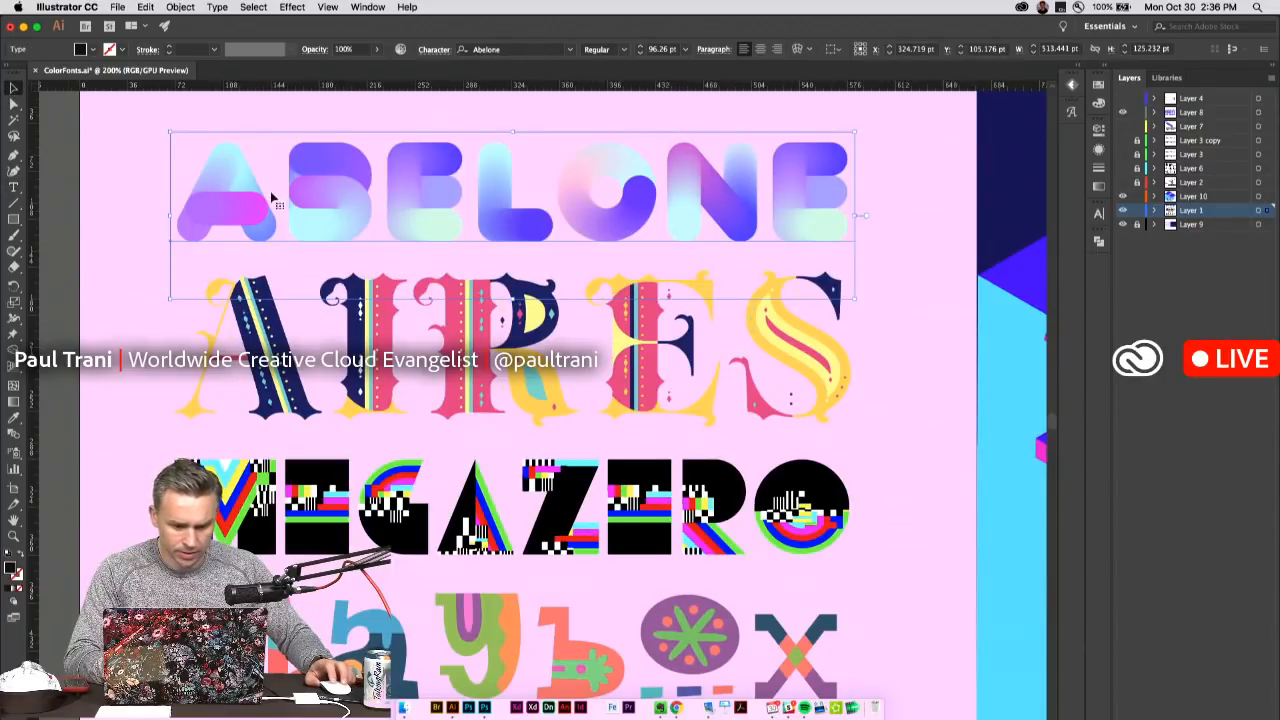
Select the AIRES, MEGAZERO, Playbox and POPSY text objects one after another to check which font each uses.
left_click(229, 282)
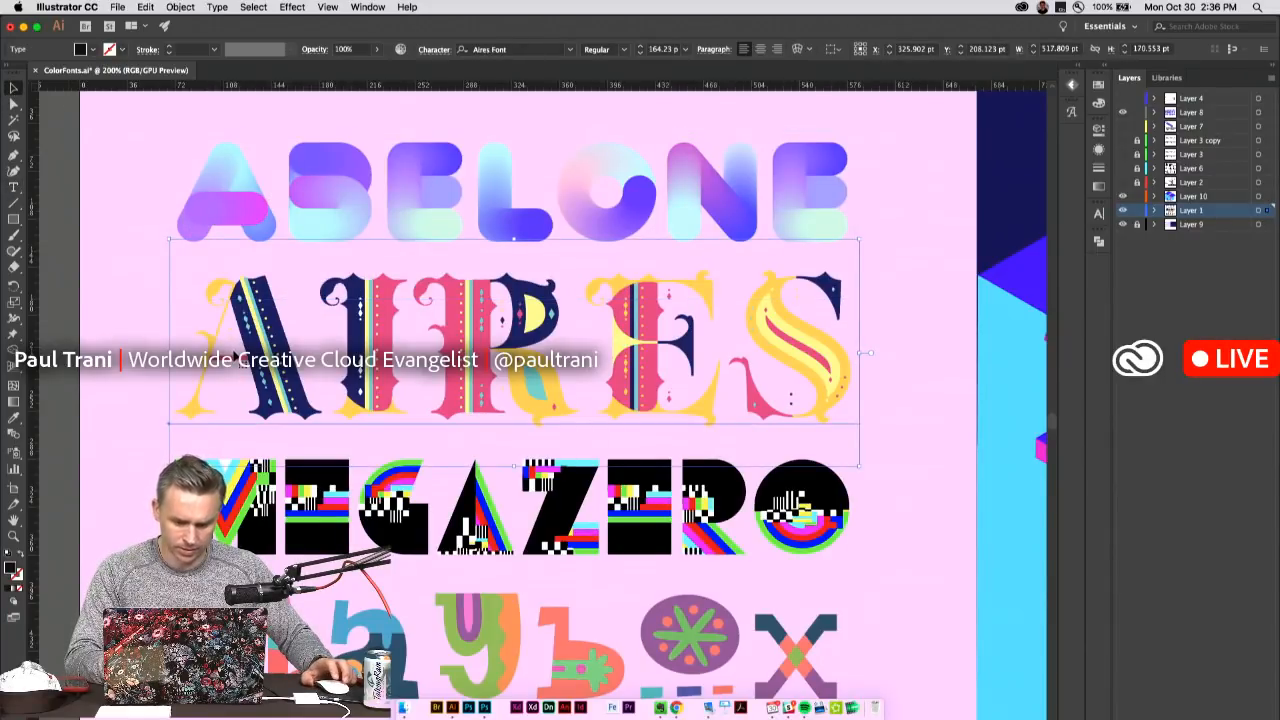
key("space")
left_click_drag(797, 501, 812, 260)
left_click(350, 238)
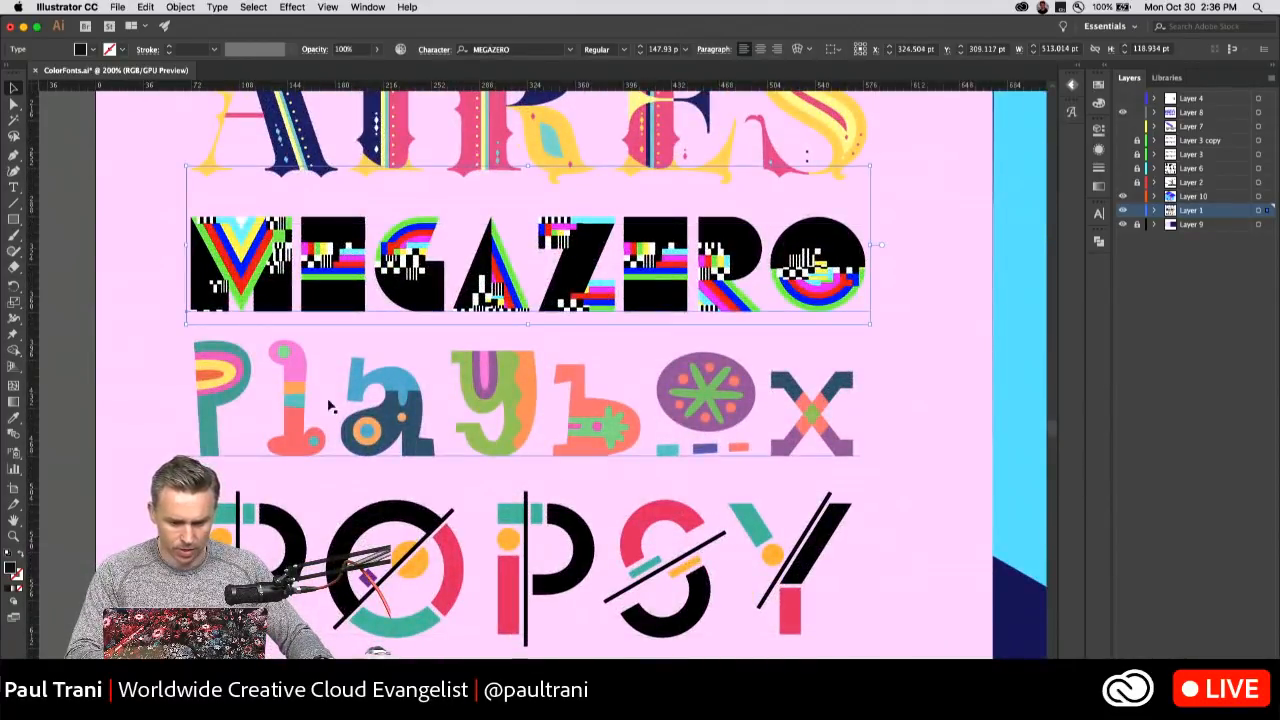
left_click(294, 408)
key("space")
left_click_drag(306, 489, 311, 315)
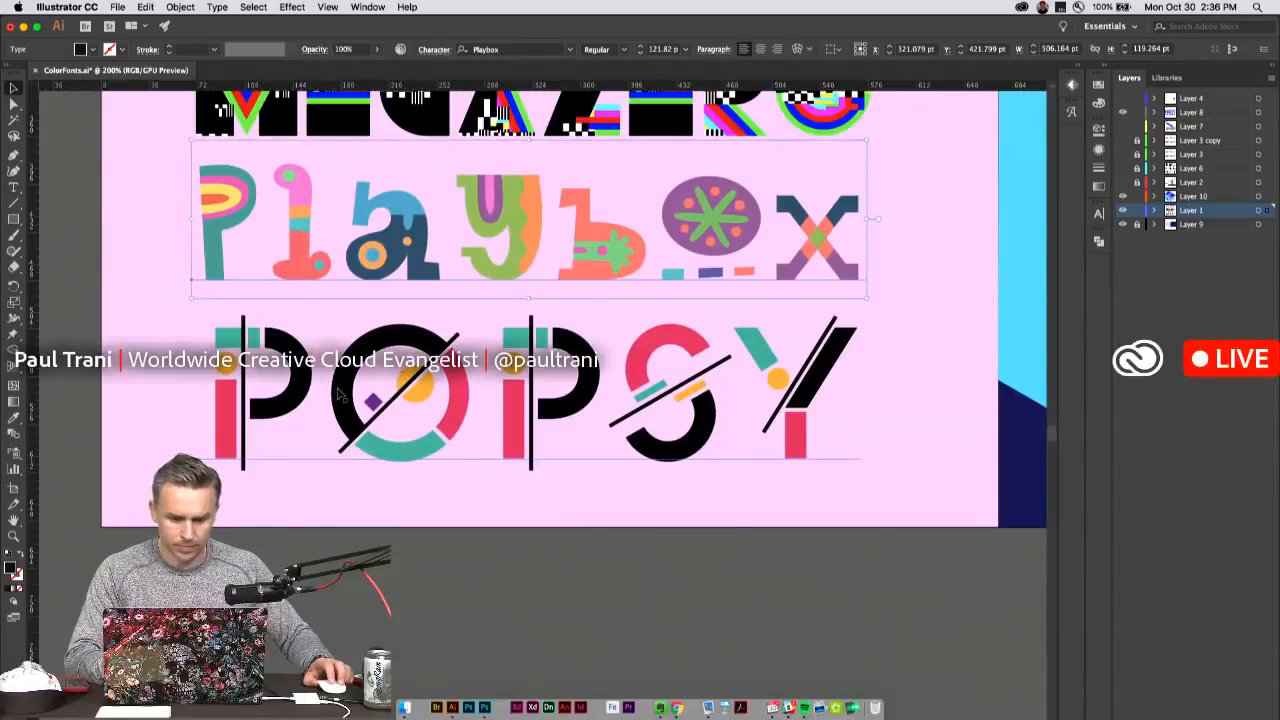
left_click(340, 394)
key("space")
left_click_drag(294, 240, 282, 469)
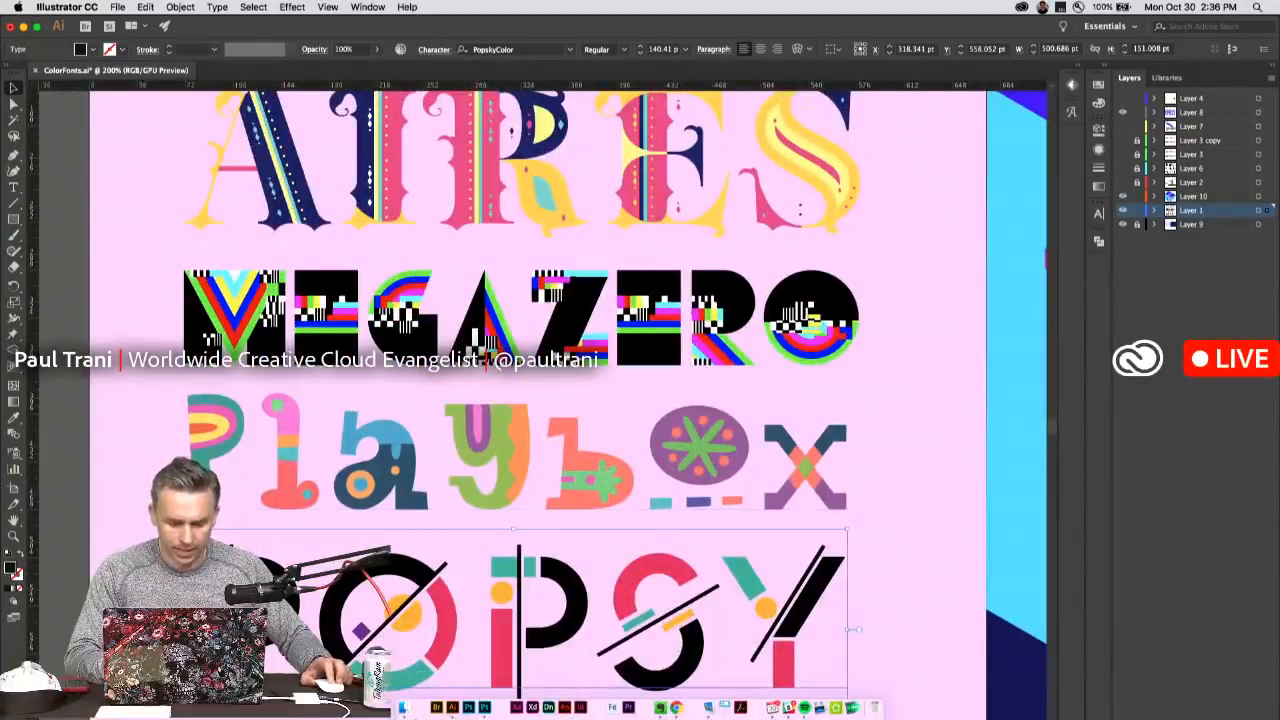
Switch to Finder, show the Downloads folder with full file names, and place the window beside the artwork.
left_click(401, 707)
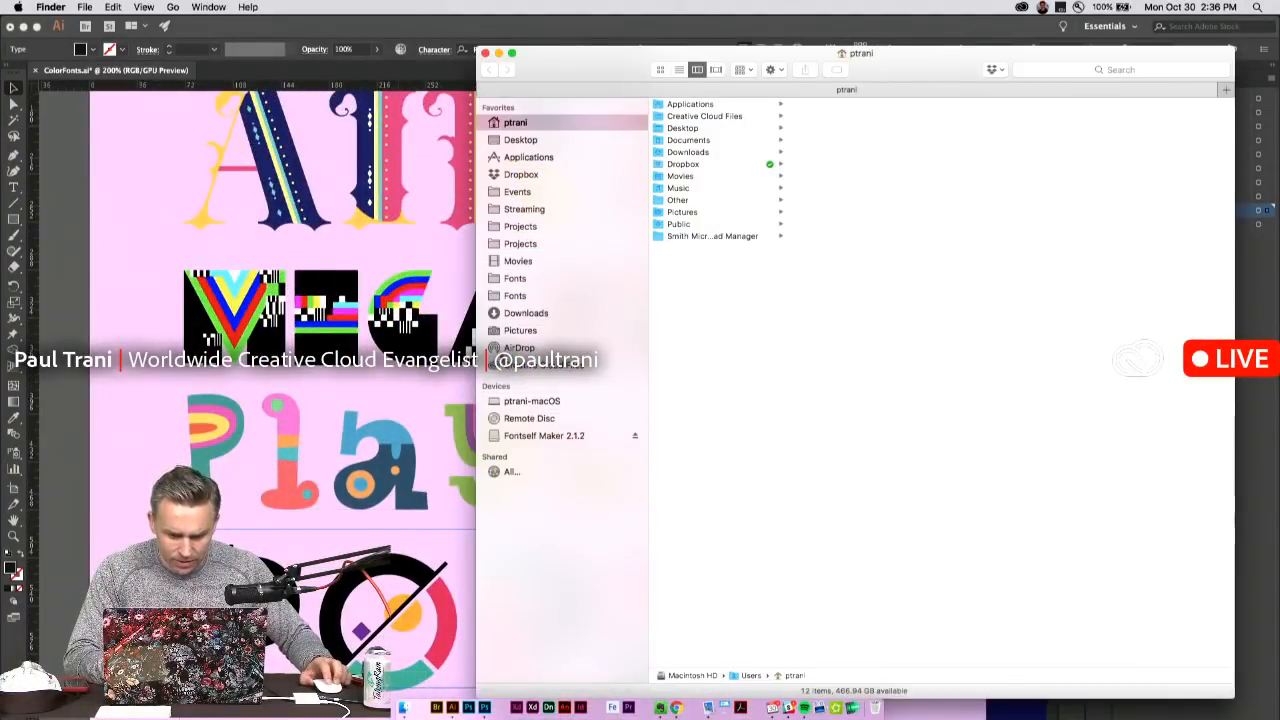
left_click(520, 313)
left_click_drag(600, 55, 487, 69)
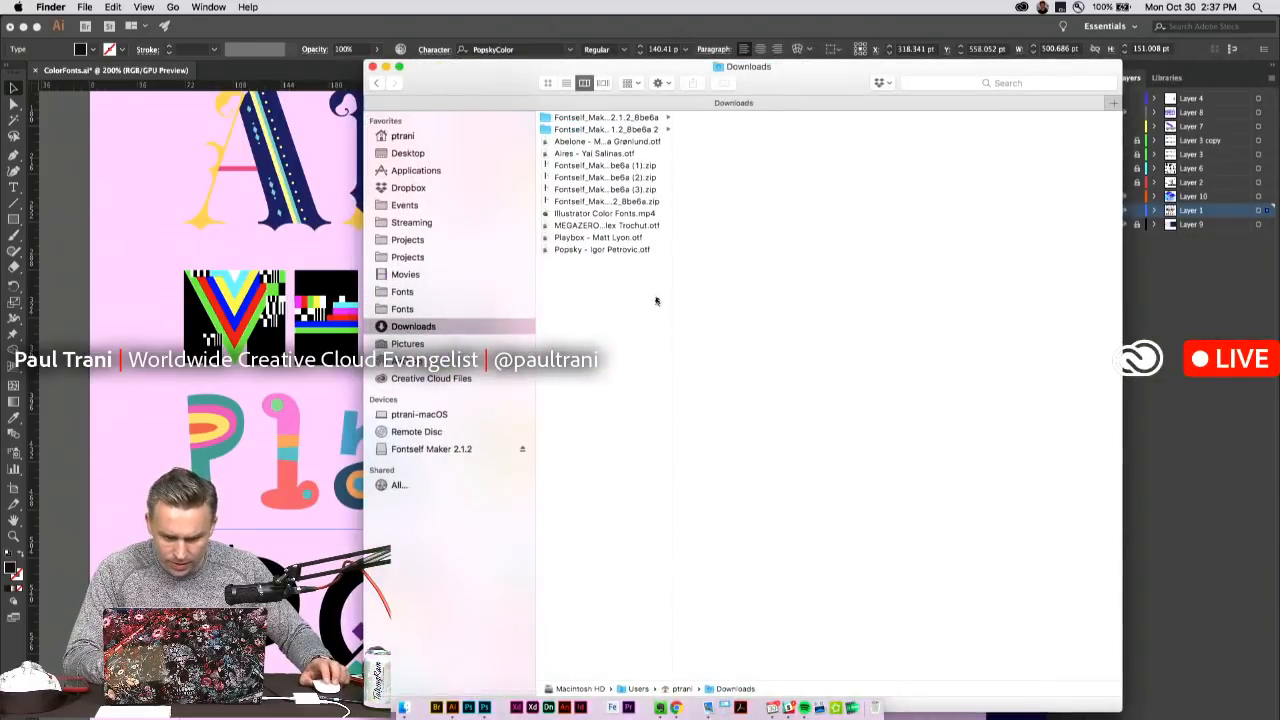
left_click_drag(672, 289, 797, 289)
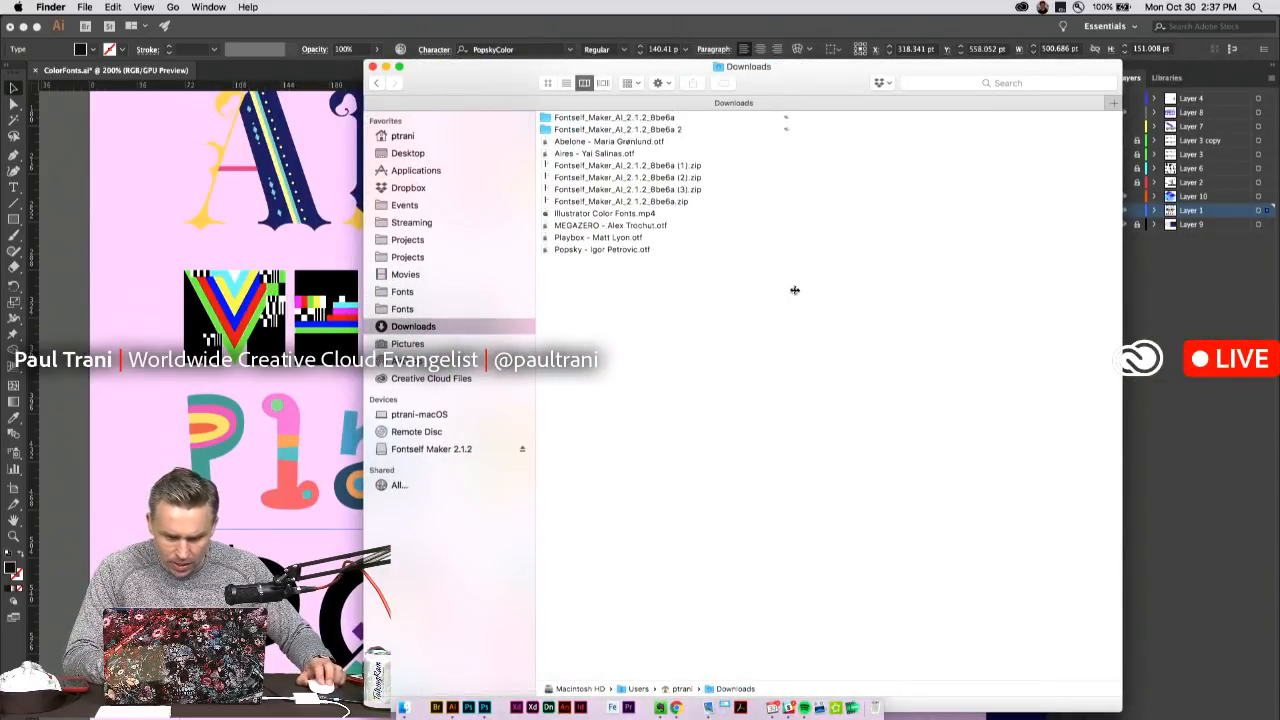
left_click_drag(481, 84, 909, 168)
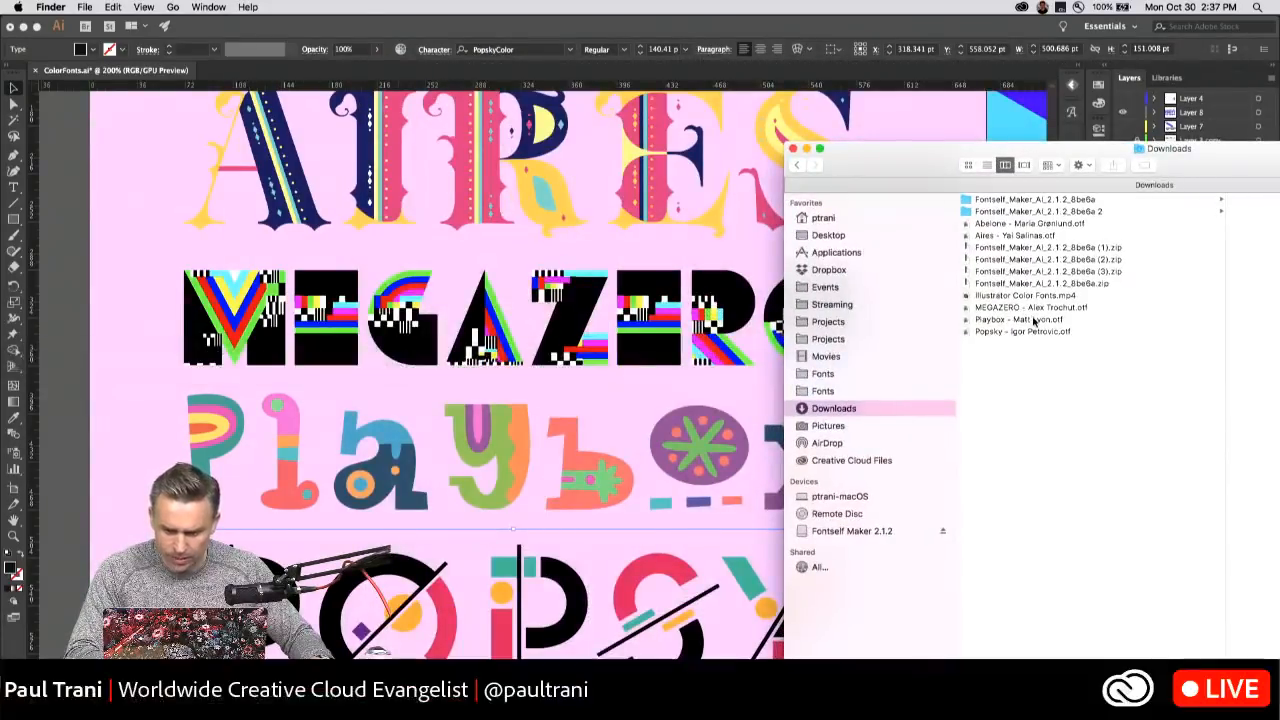
Look through the downloaded Playbox, Popsky, MEGAZERO, Aires and Abelone font files and compare them with the lettering in the artwork.
left_click(1022, 319)
key("Down")
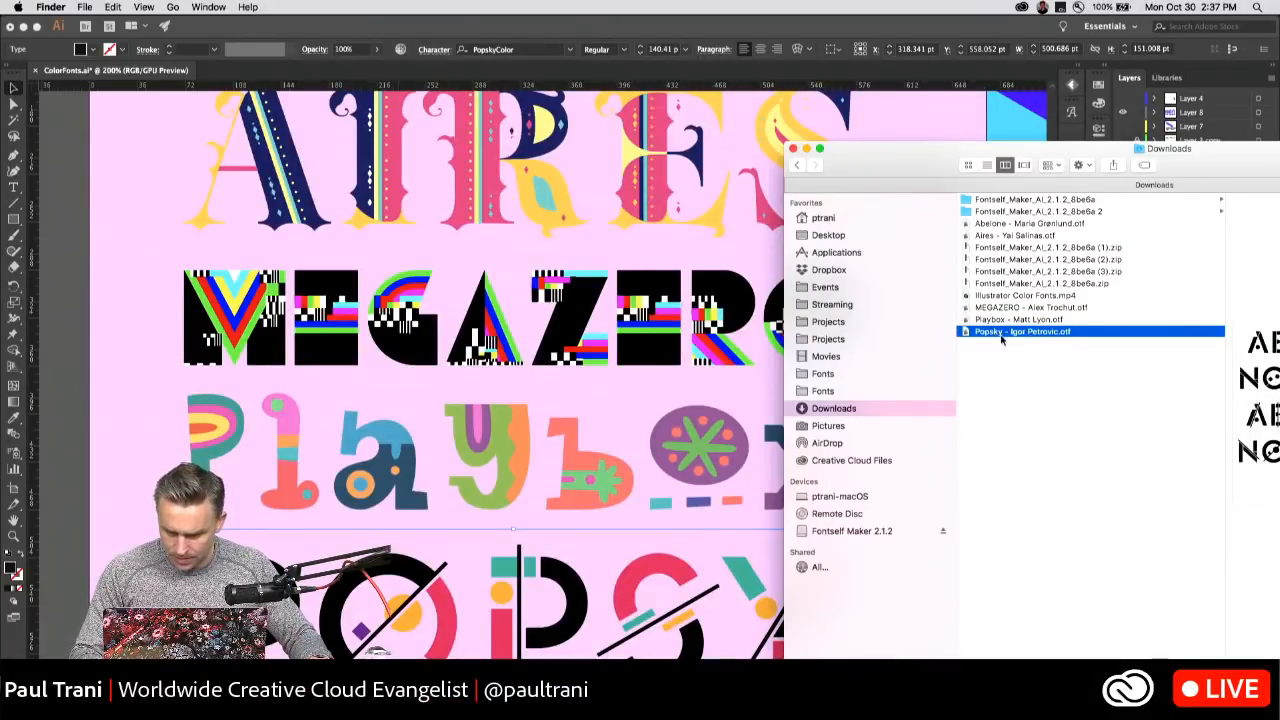
left_click(987, 308)
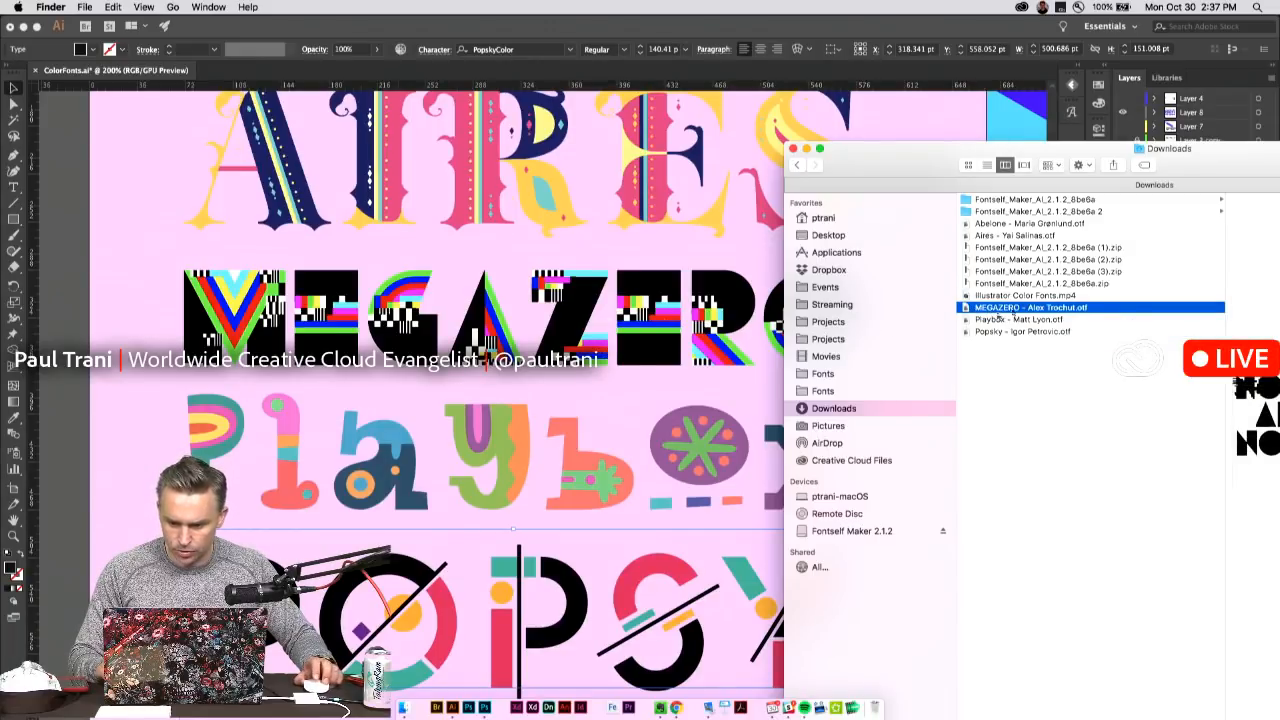
left_click(1015, 237)
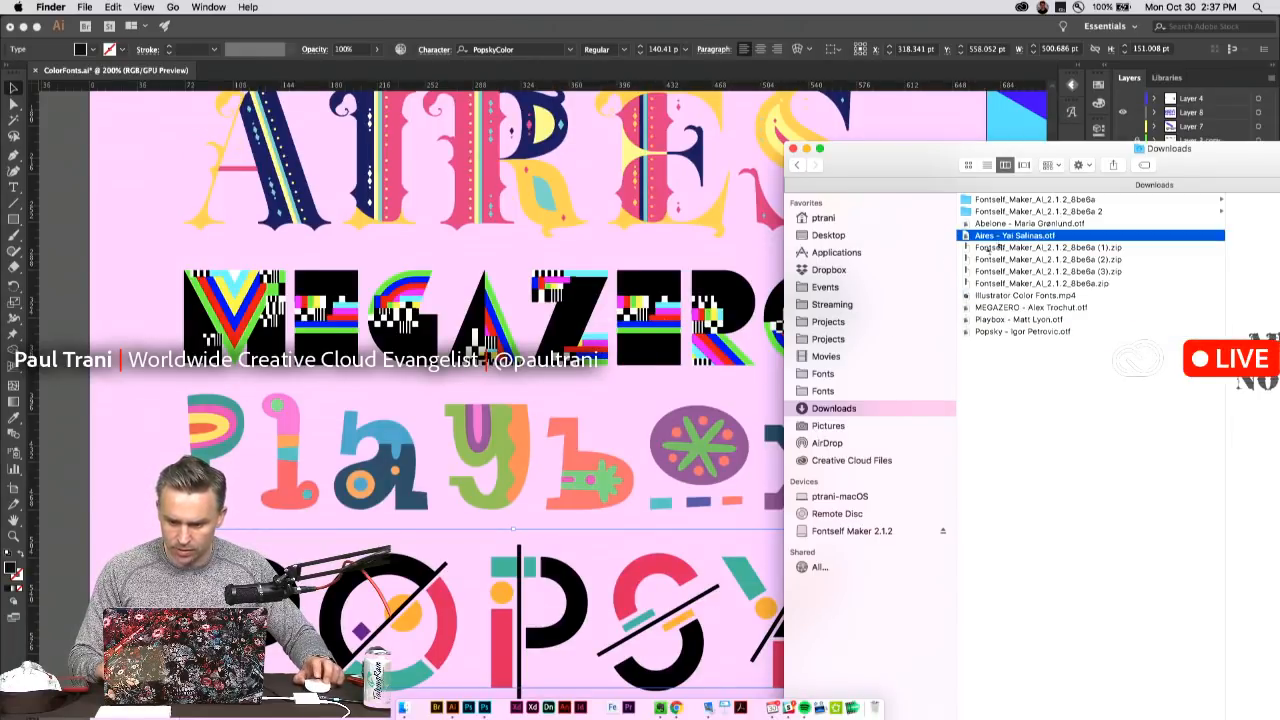
scroll(605, 247, "up", 5)
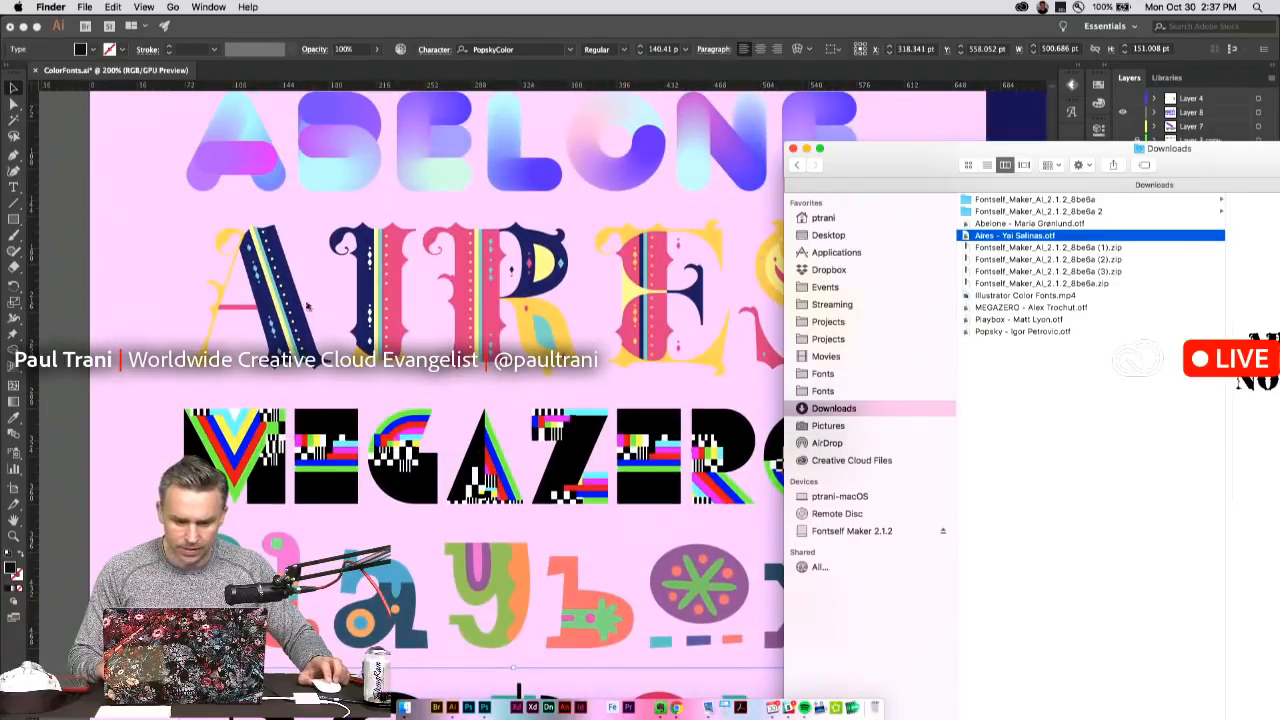
left_click_drag(897, 174, 984, 176)
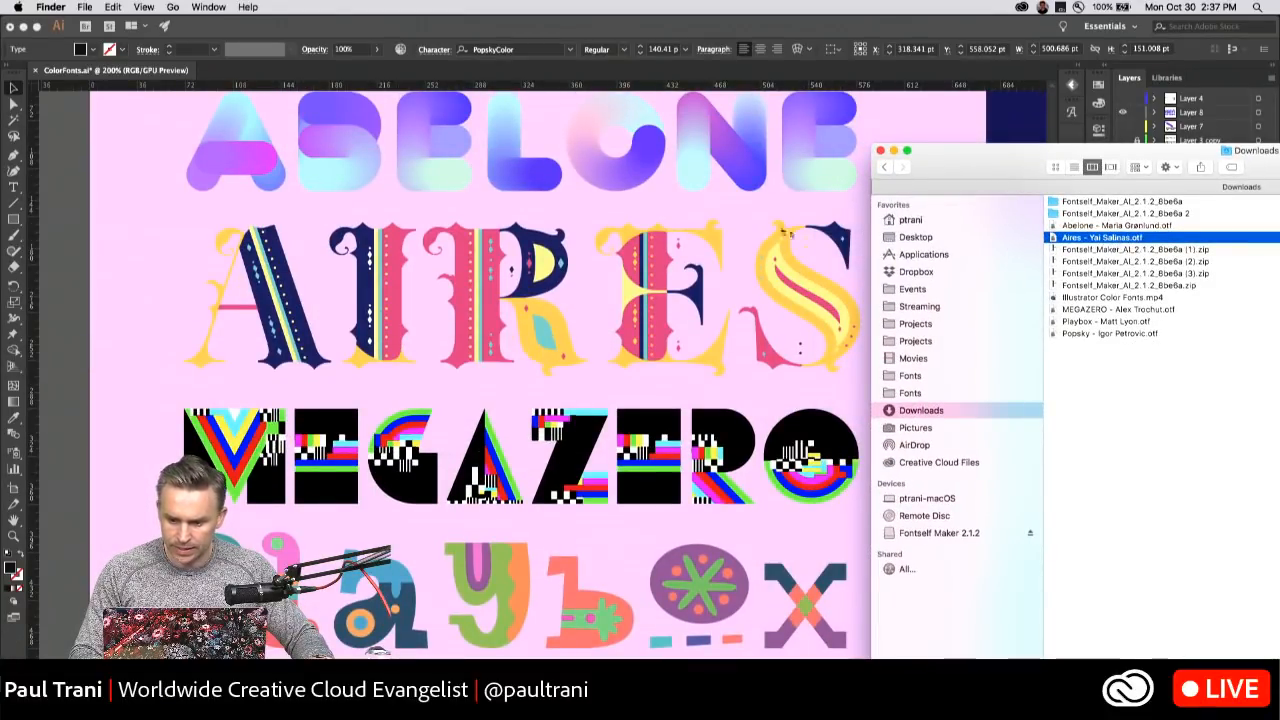
left_click(1096, 227)
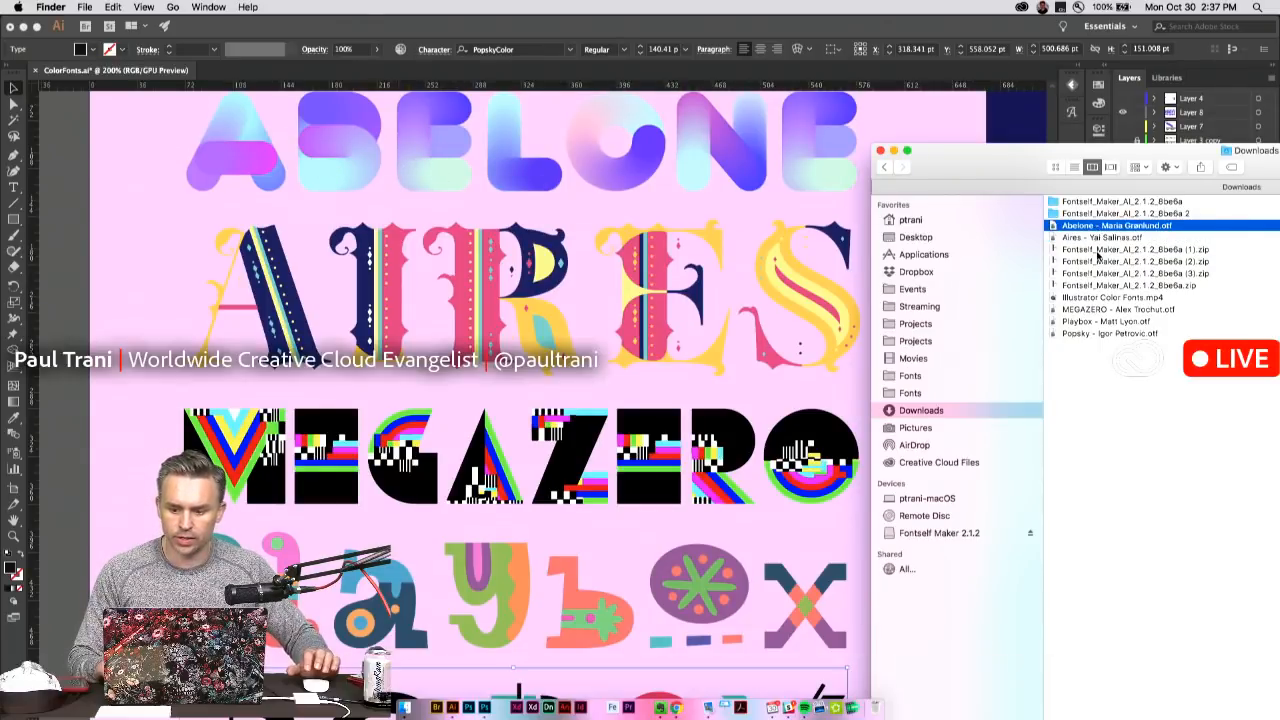
Switch back to Illustrator and change the AIRES text to YES in the same color font.
left_click(77, 245)
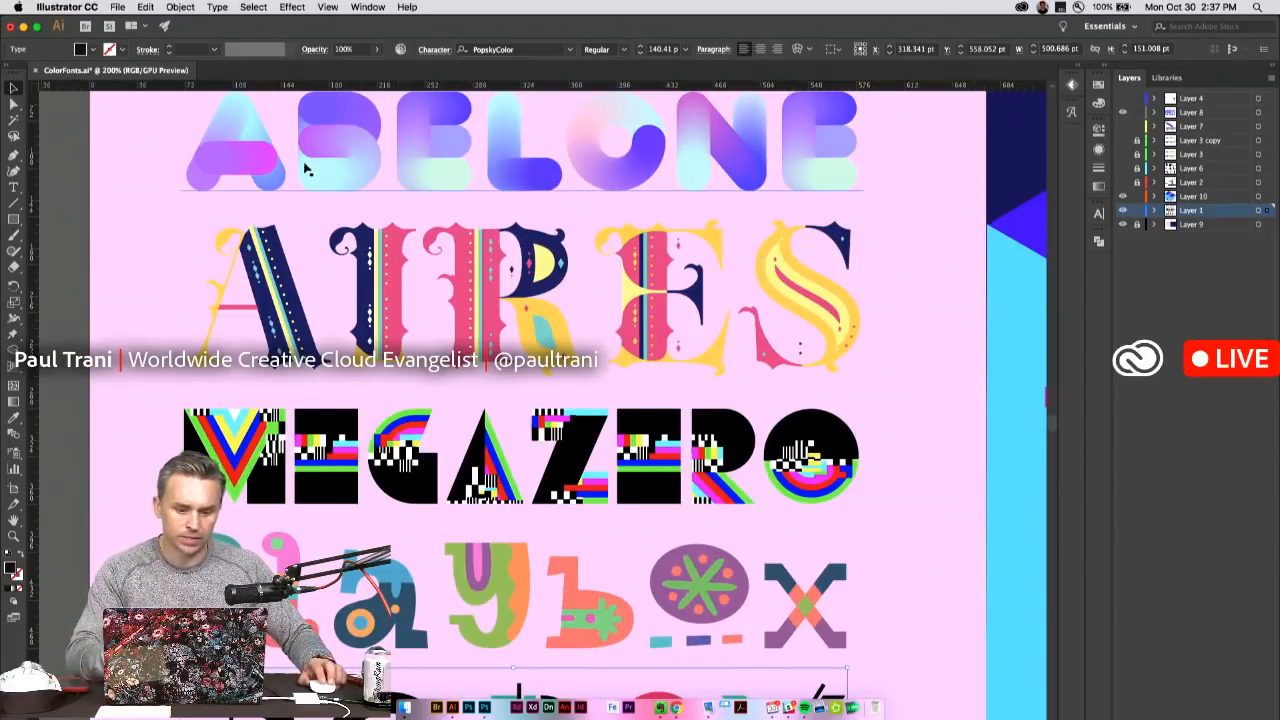
left_click_drag(205, 300, 892, 318)
type("Y")
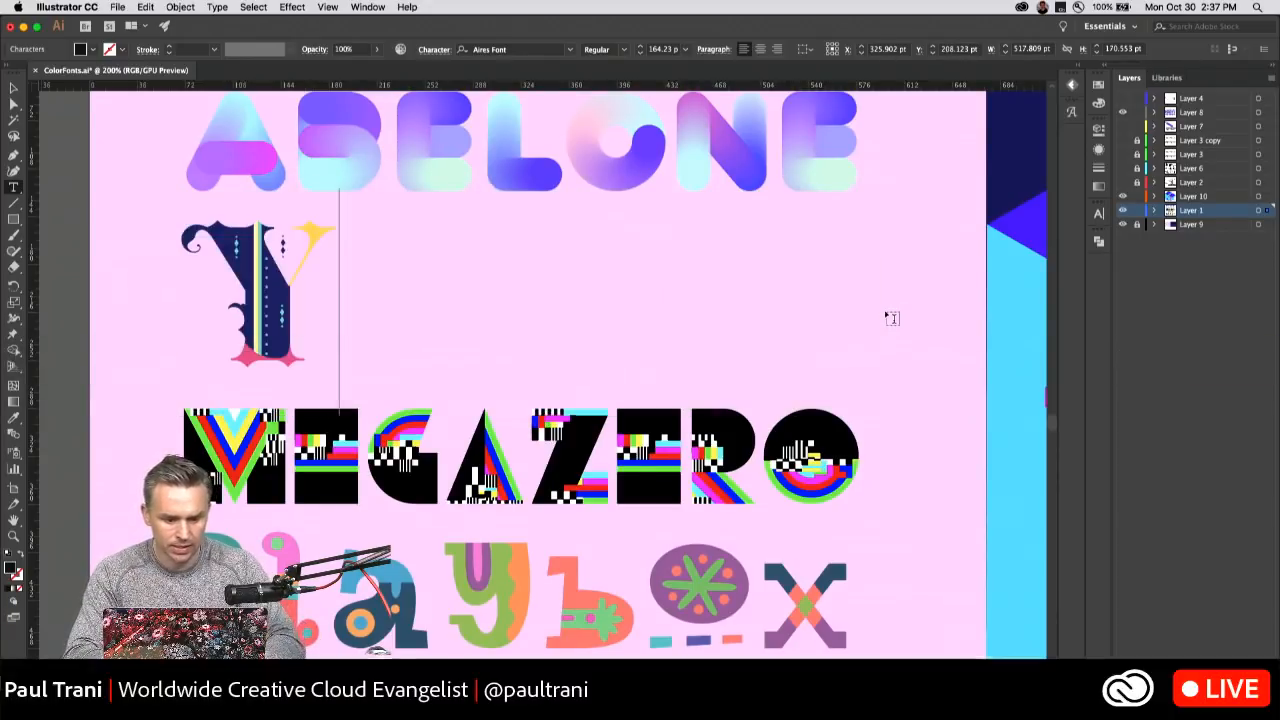
type("ES I CAN")
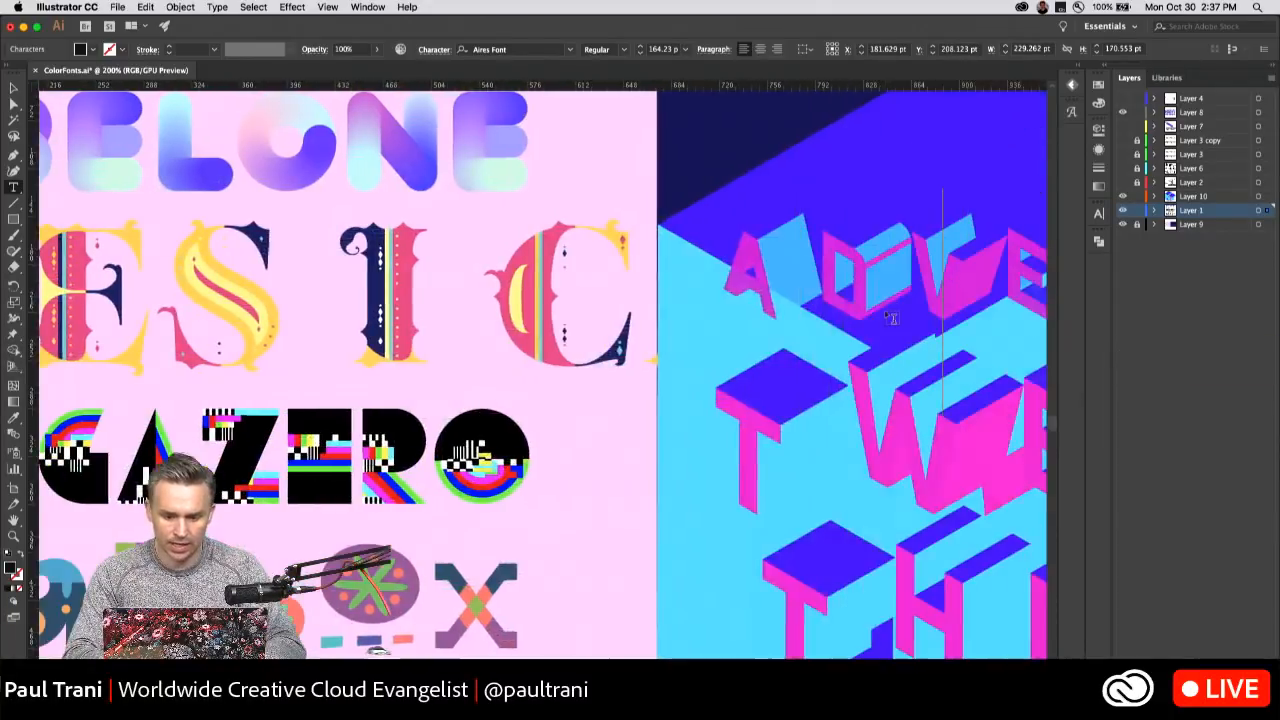
key("BackSpace")
key("BackSpace")
key("BackSpace")
key("BackSpace")
key("BackSpace")
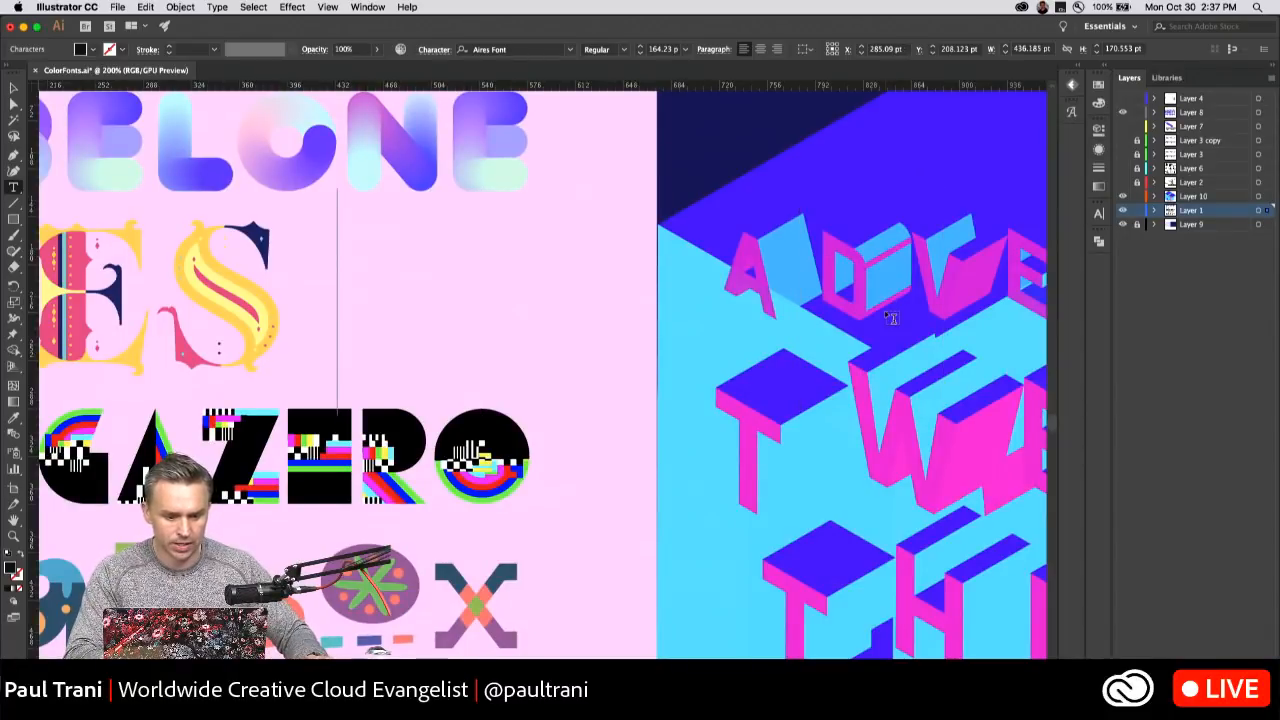
key("BackSpace")
left_click(13, 89)
key("super+0")
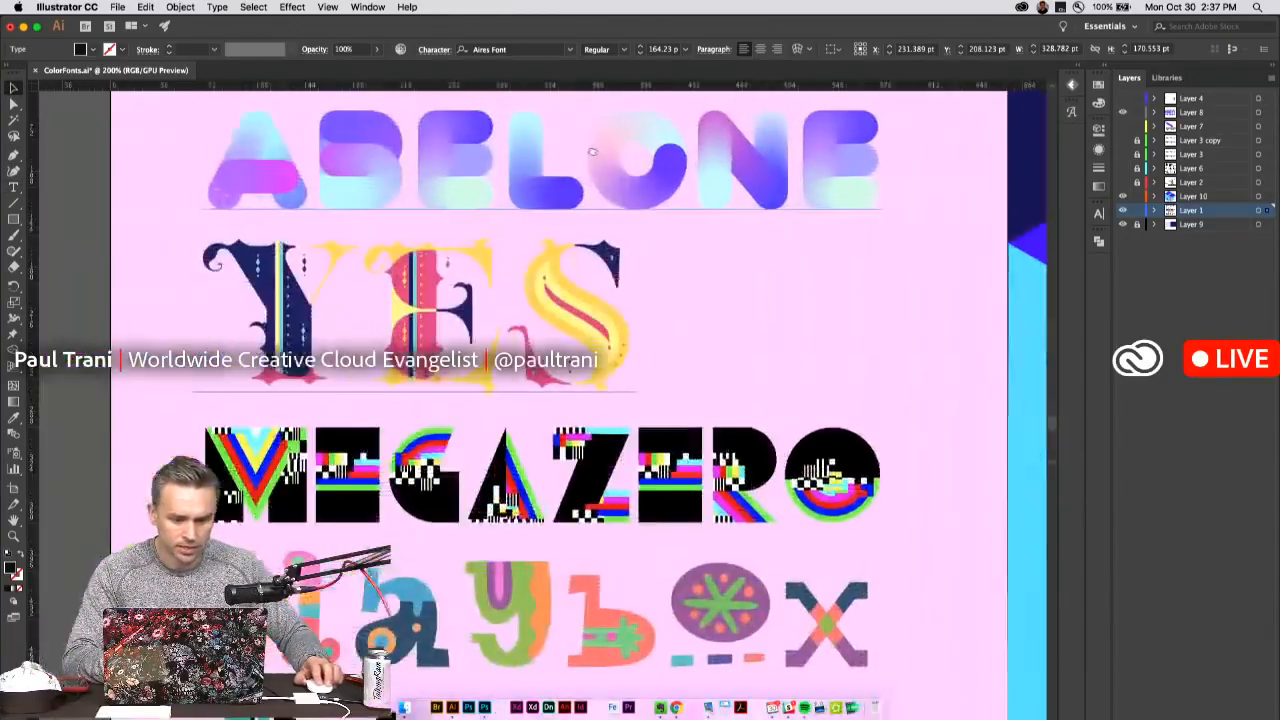
Try to replace the ABELONE text with OO, and undo the replacement.
left_click(237, 167)
double_click(237, 168)
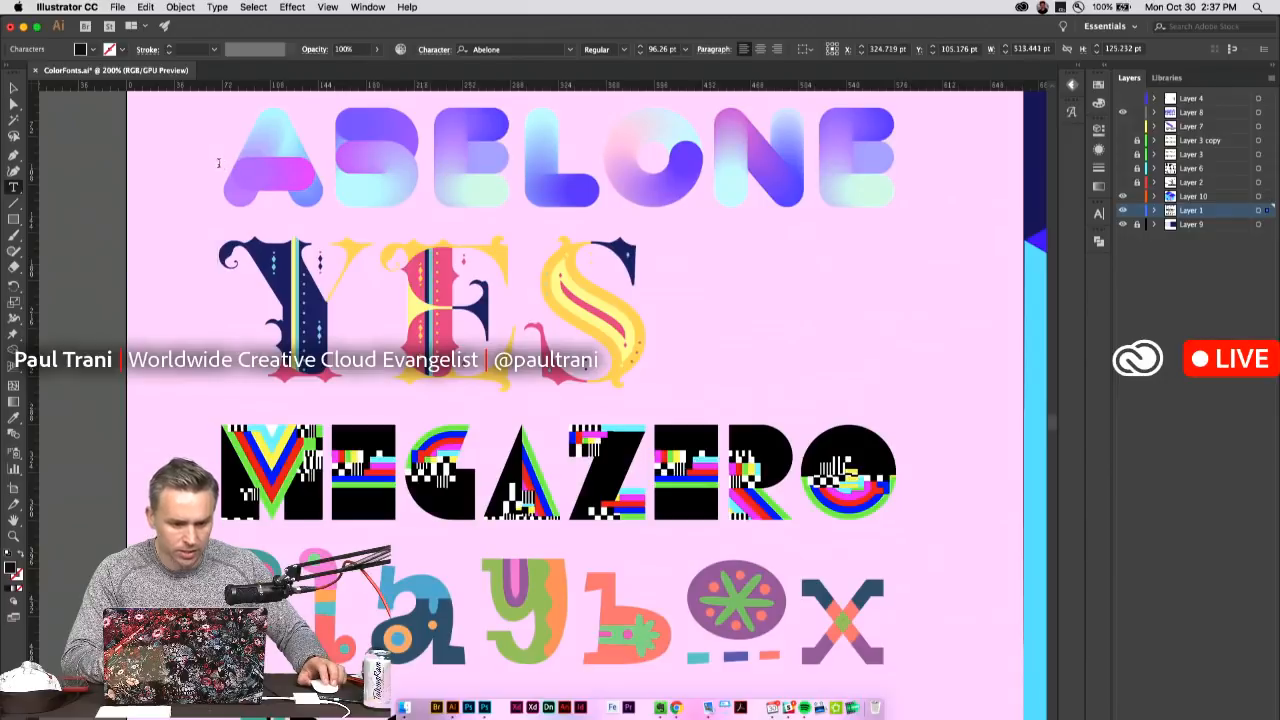
left_click_drag(221, 165, 1092, 192)
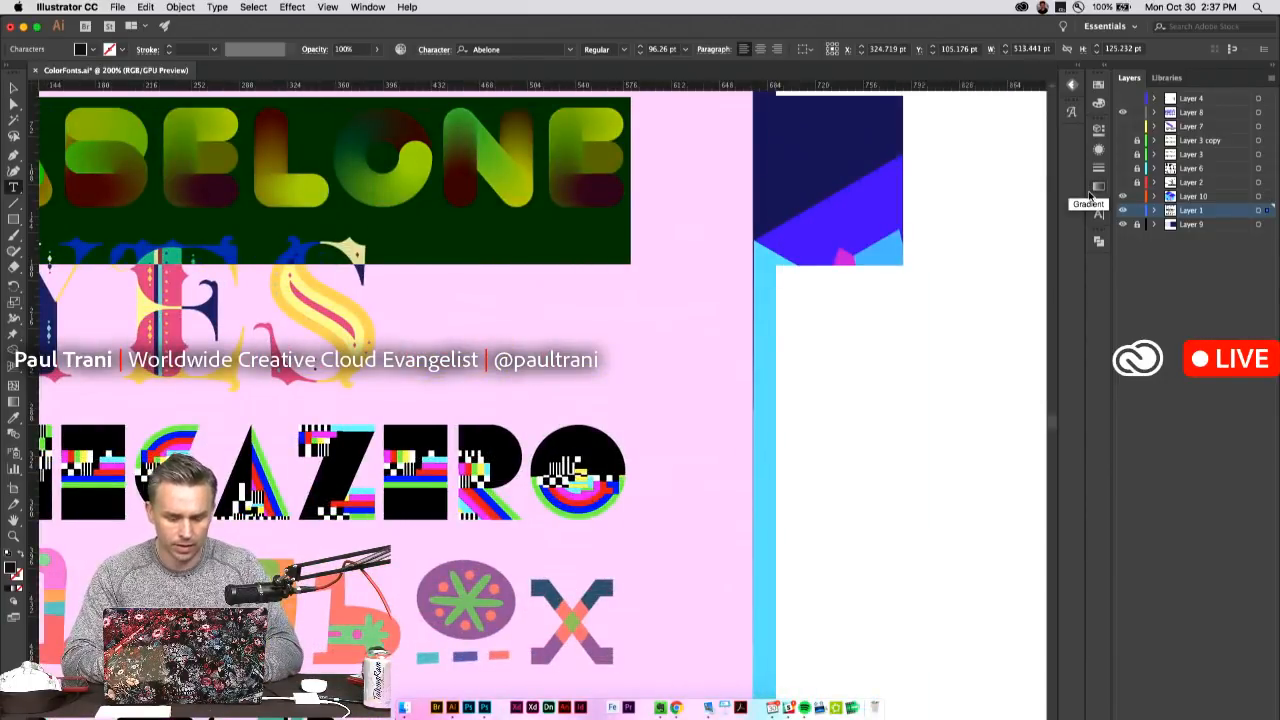
type("OO")
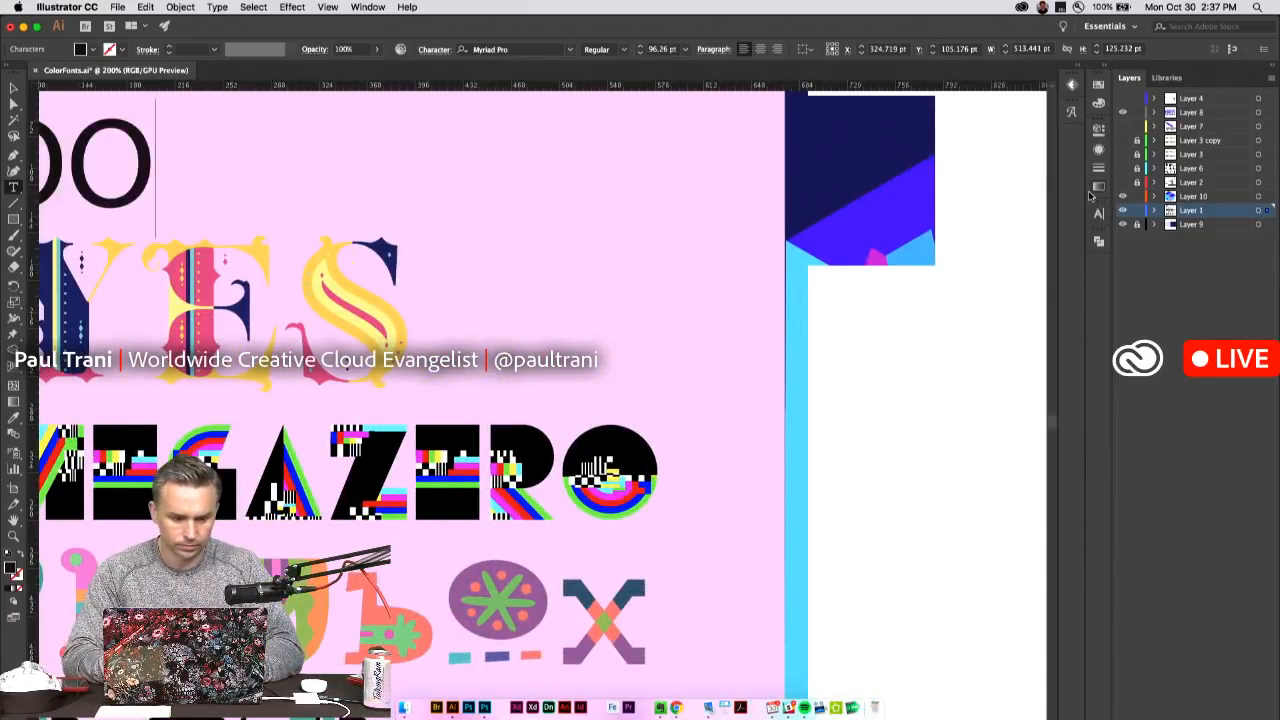
key("BackSpace")
key("BackSpace")
type("C")
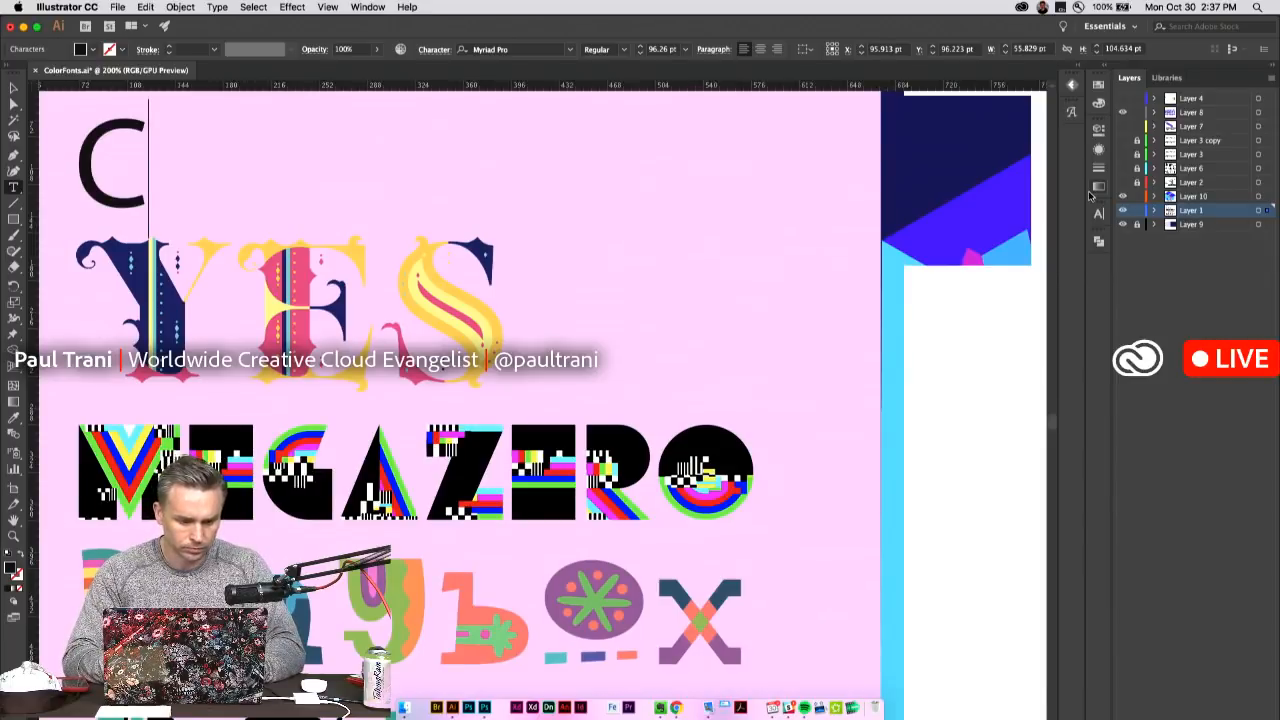
key("BackSpace")
type("OO")
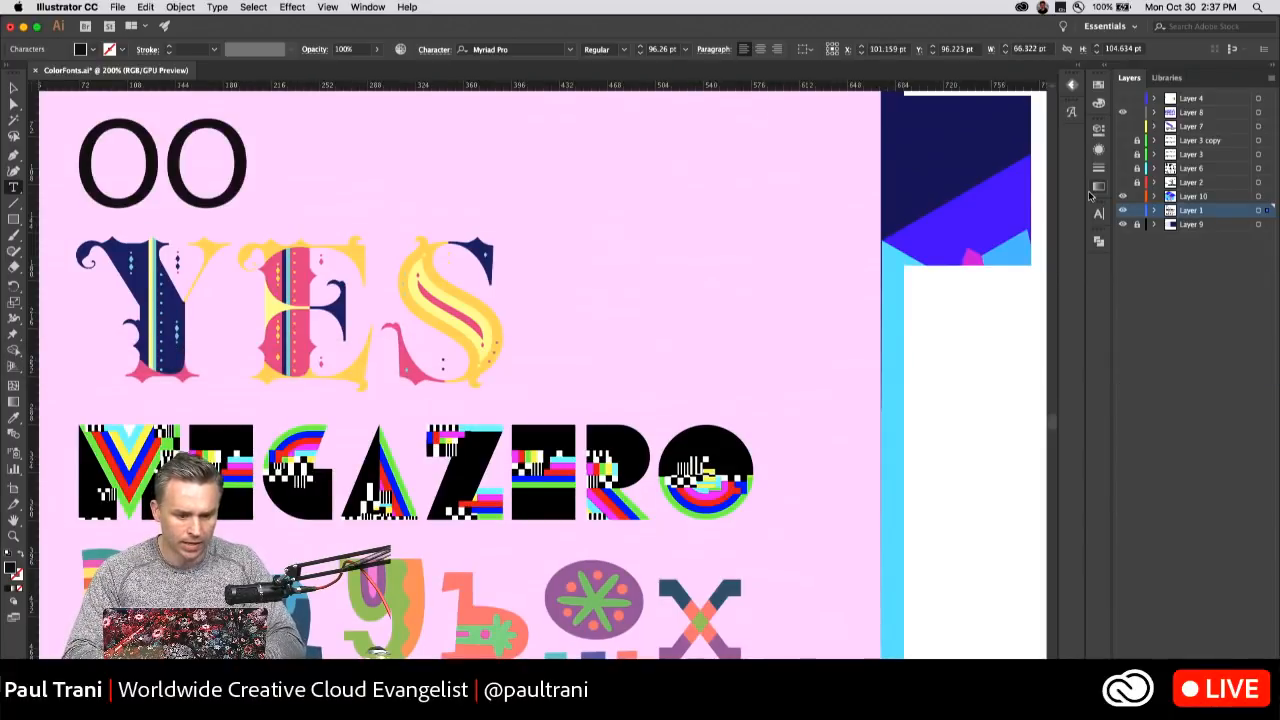
key("ctrl+z")
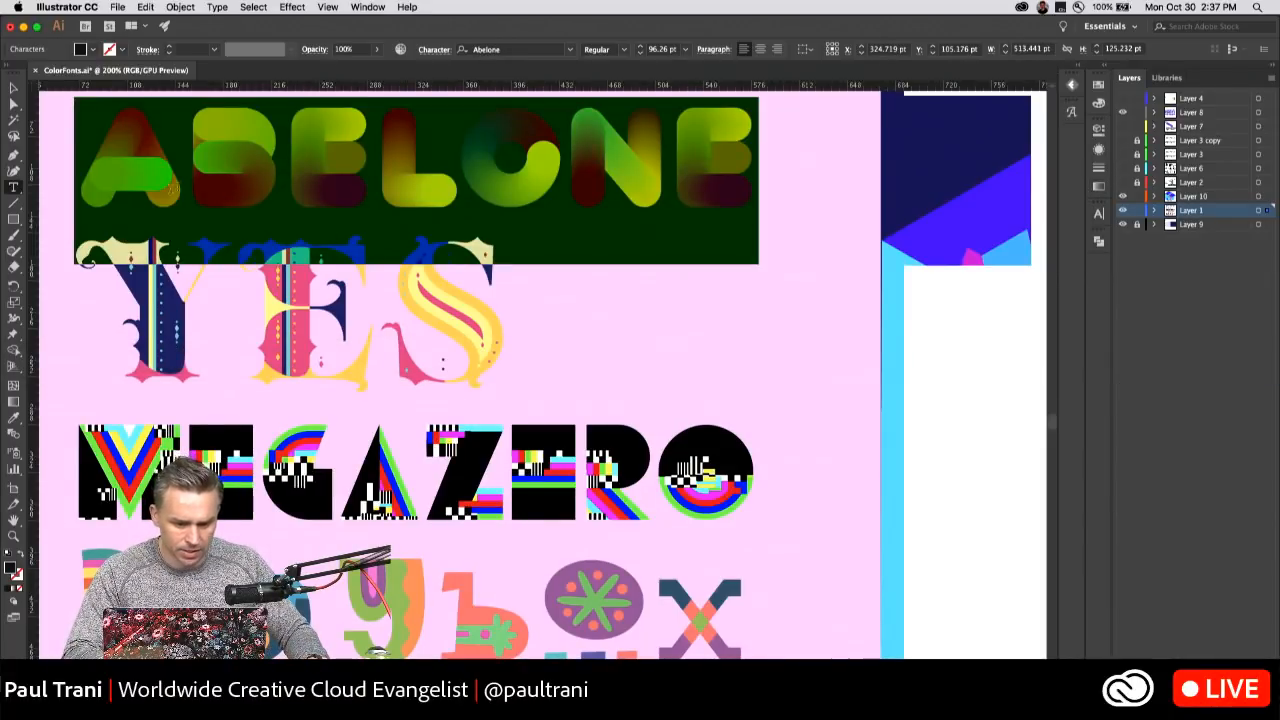
Select the whole ABELONE text, try to overwrite it with lettering starting with A, and undo that.
left_click_drag(187, 168, 244, 166)
left_click_drag(68, 162, 750, 168)
scroll(504, 166, "left", 2)
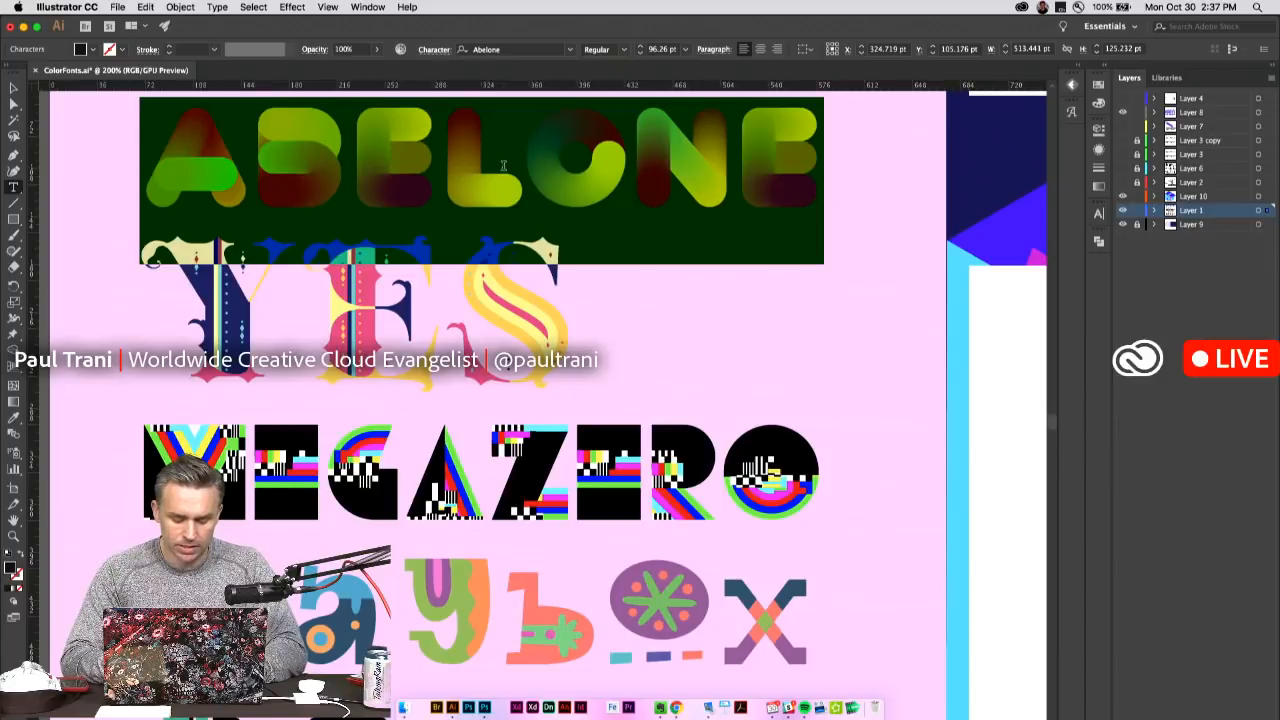
type("ABE")
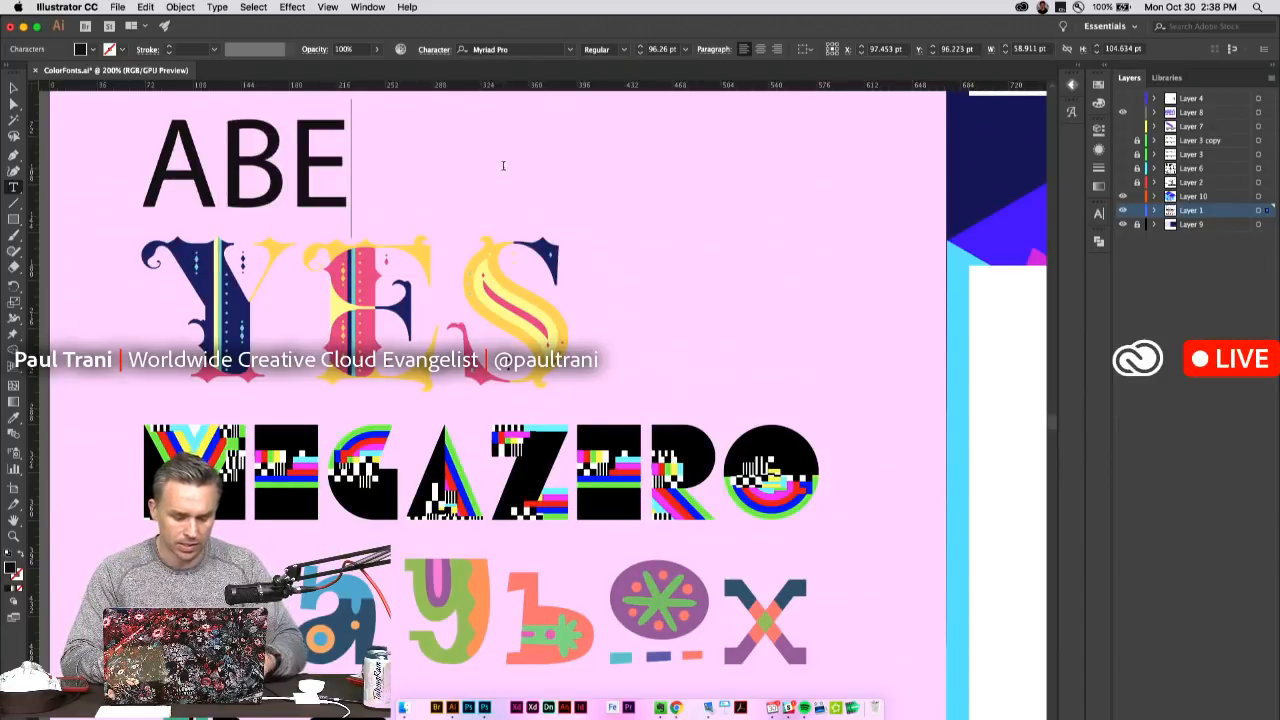
key("Escape")
key("super+z")
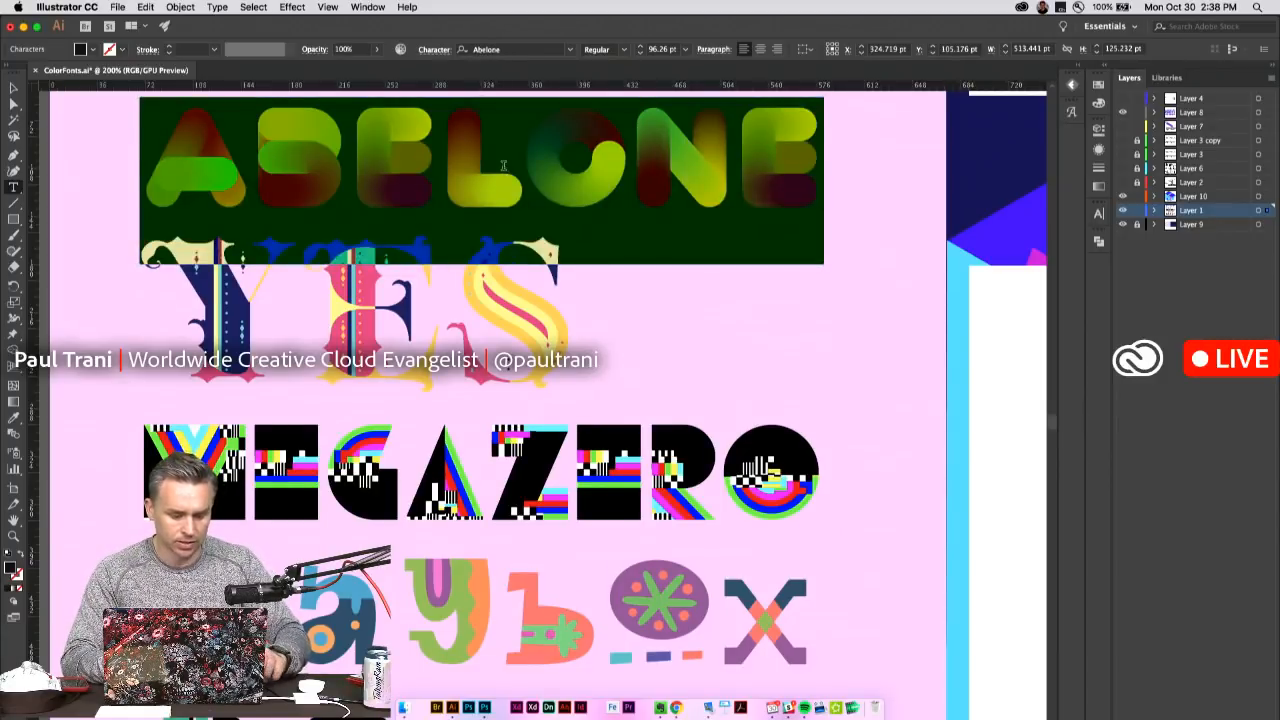
Replace the ABELONE text with WORKS in the same color font and finish editing.
type("AB")
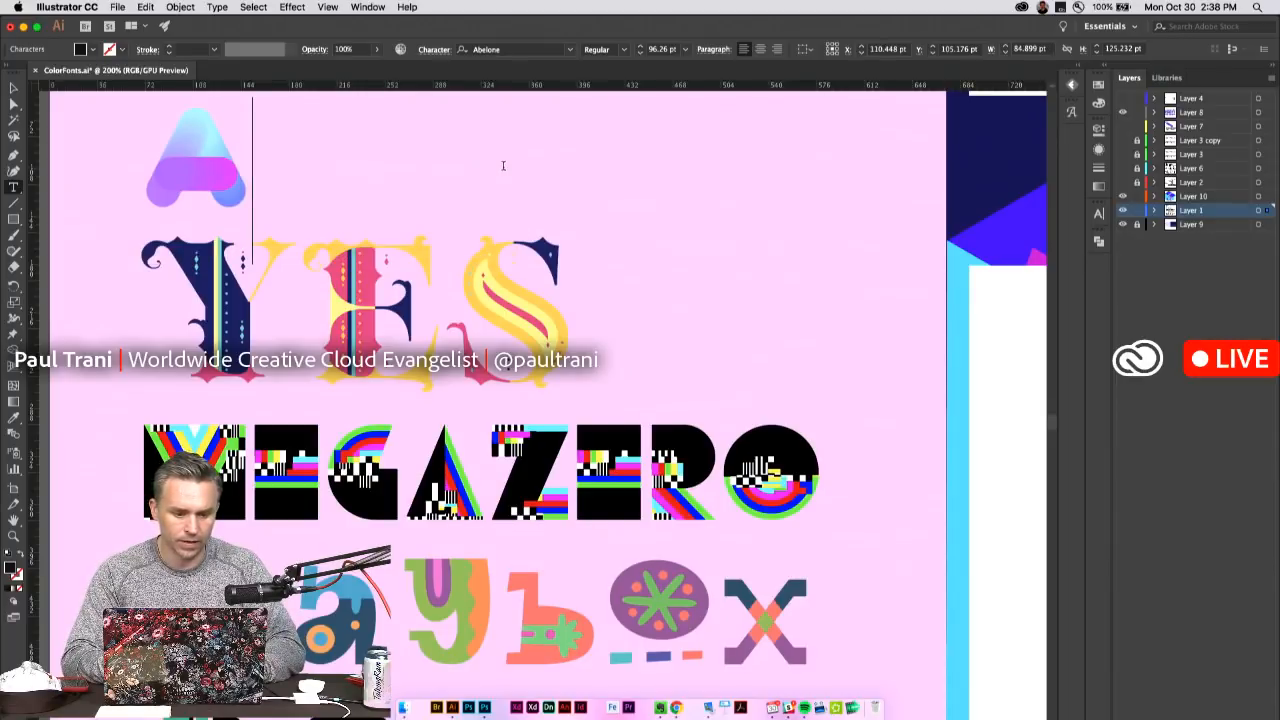
key("BackSpace")
key("BackSpace")
type("WORKS")
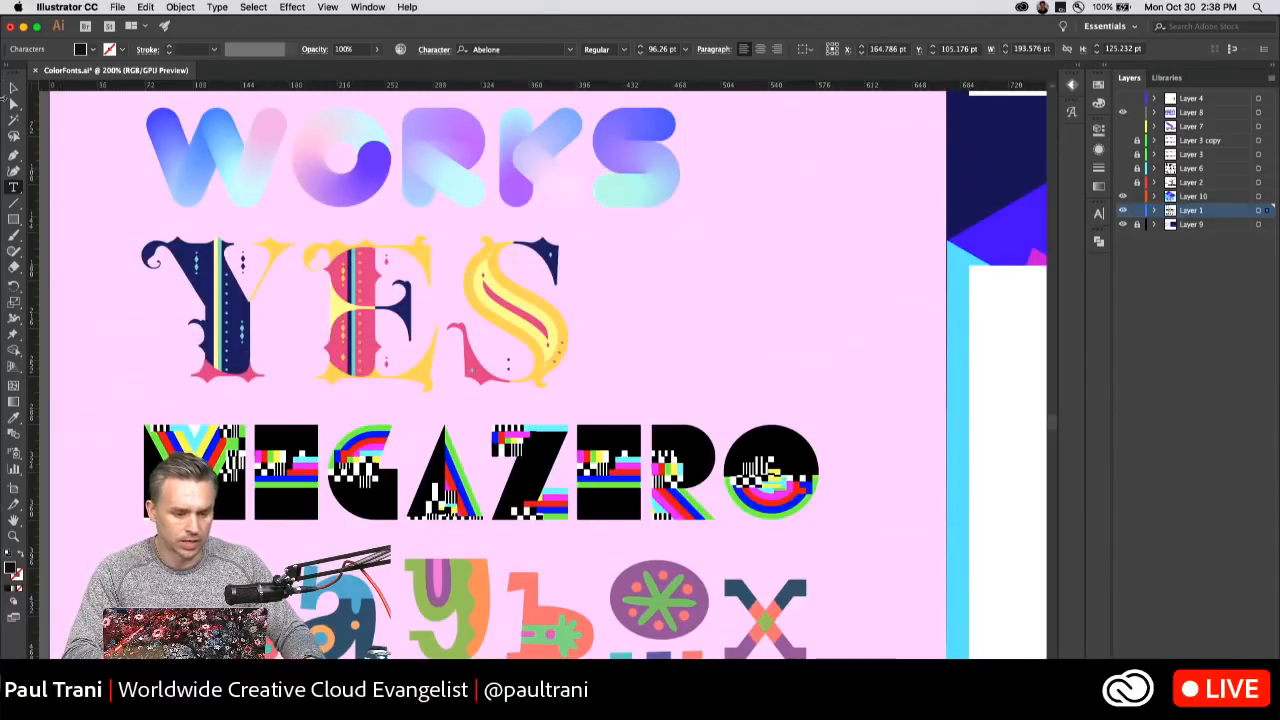
key("Escape")
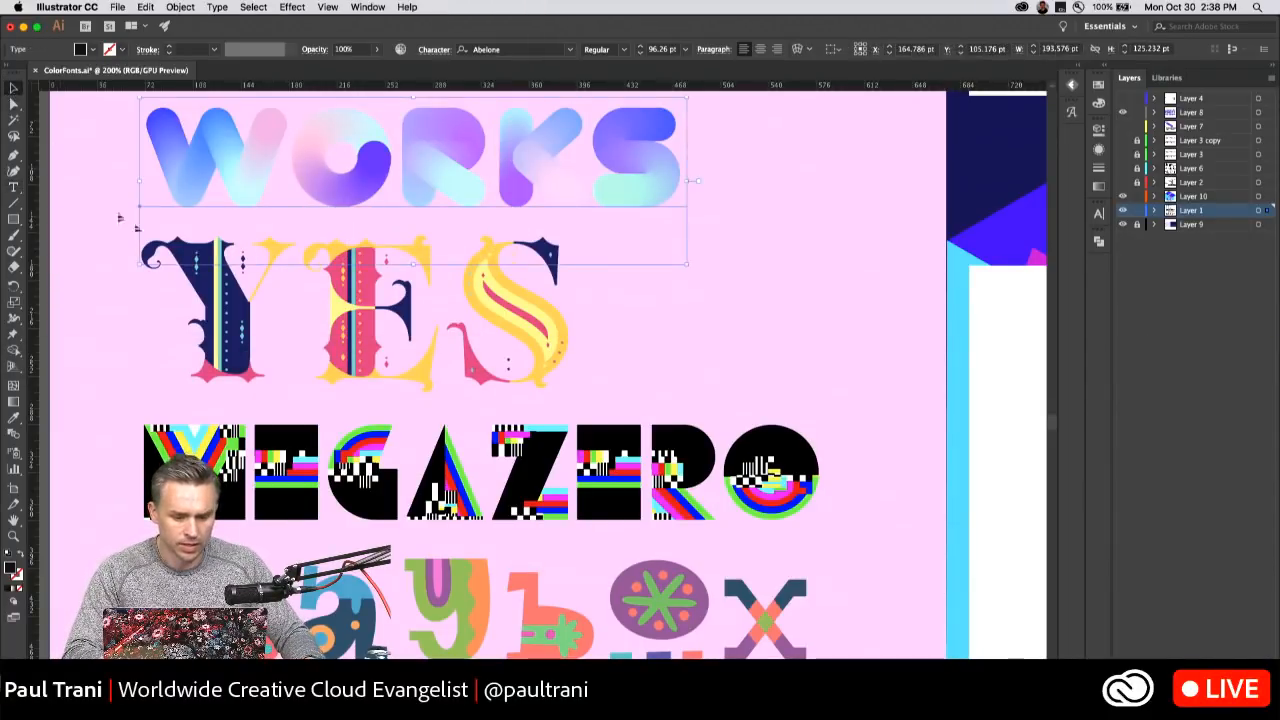
View the Fontself Maker extension with the Three Dee font's glyphs, and collapse it again.
scroll(540, 375, "down", 5)
scroll(540, 375, "down", 2)
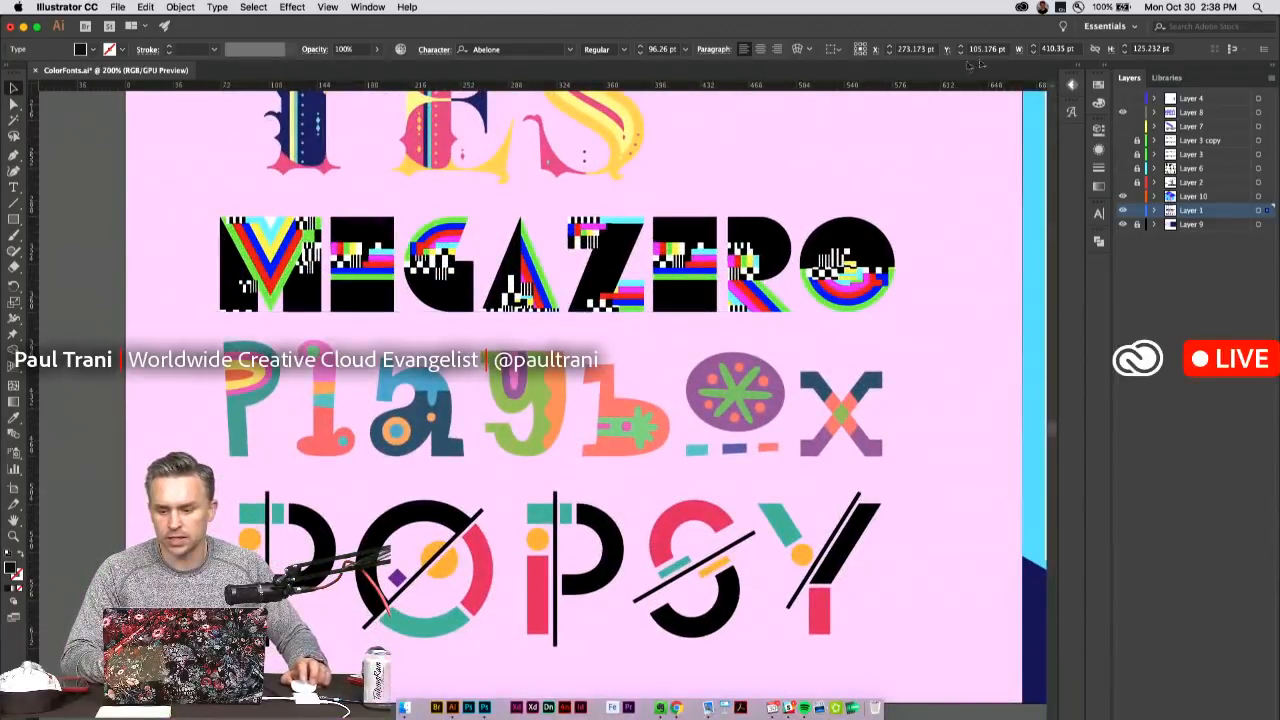
left_click(1070, 86)
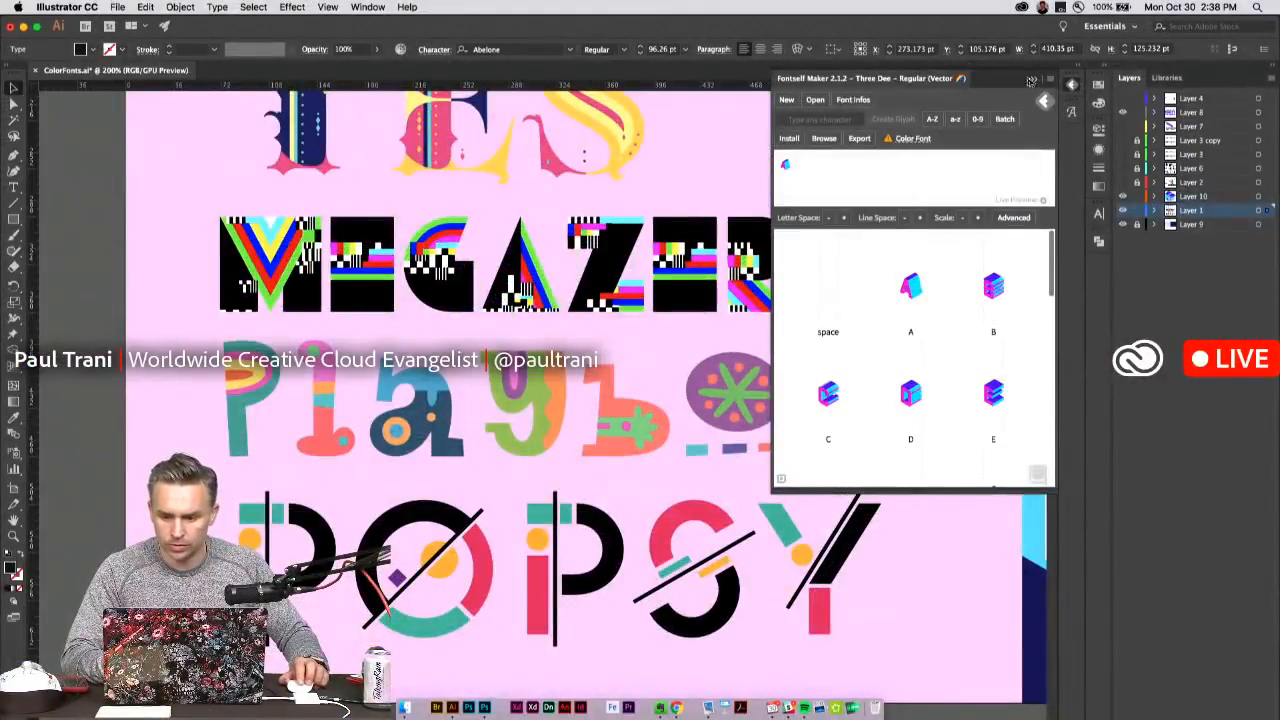
left_click(1034, 79)
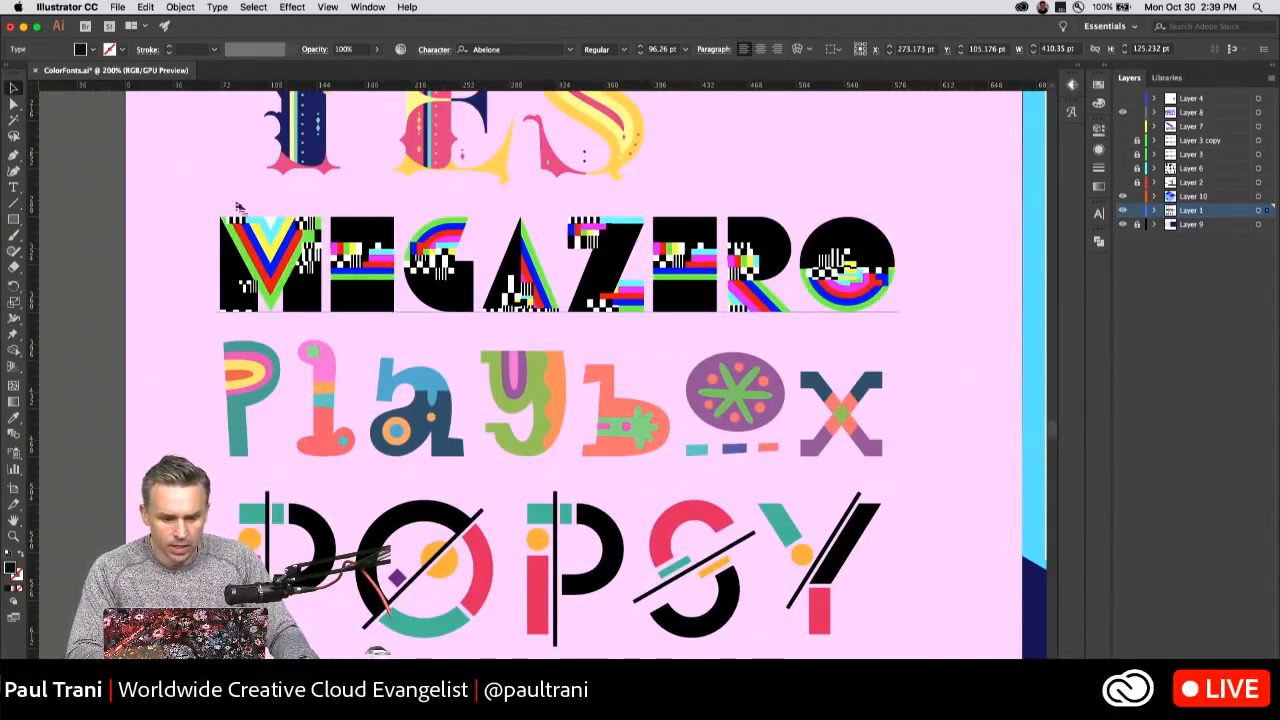
Deselect the text and hide Layer 8, Layer 10 and Layer 1, leaving only the Layer 9 background visible.
left_click(106, 254)
left_click_drag(155, 306, 143, 308)
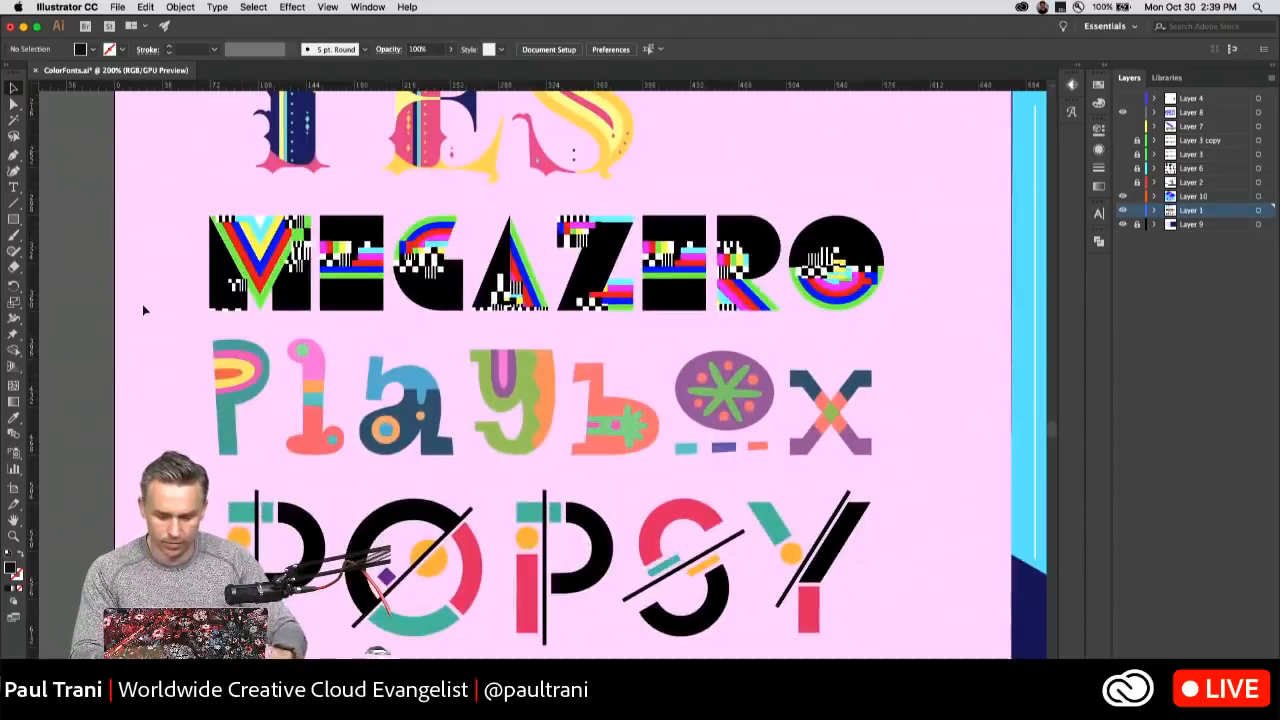
left_click(1193, 354)
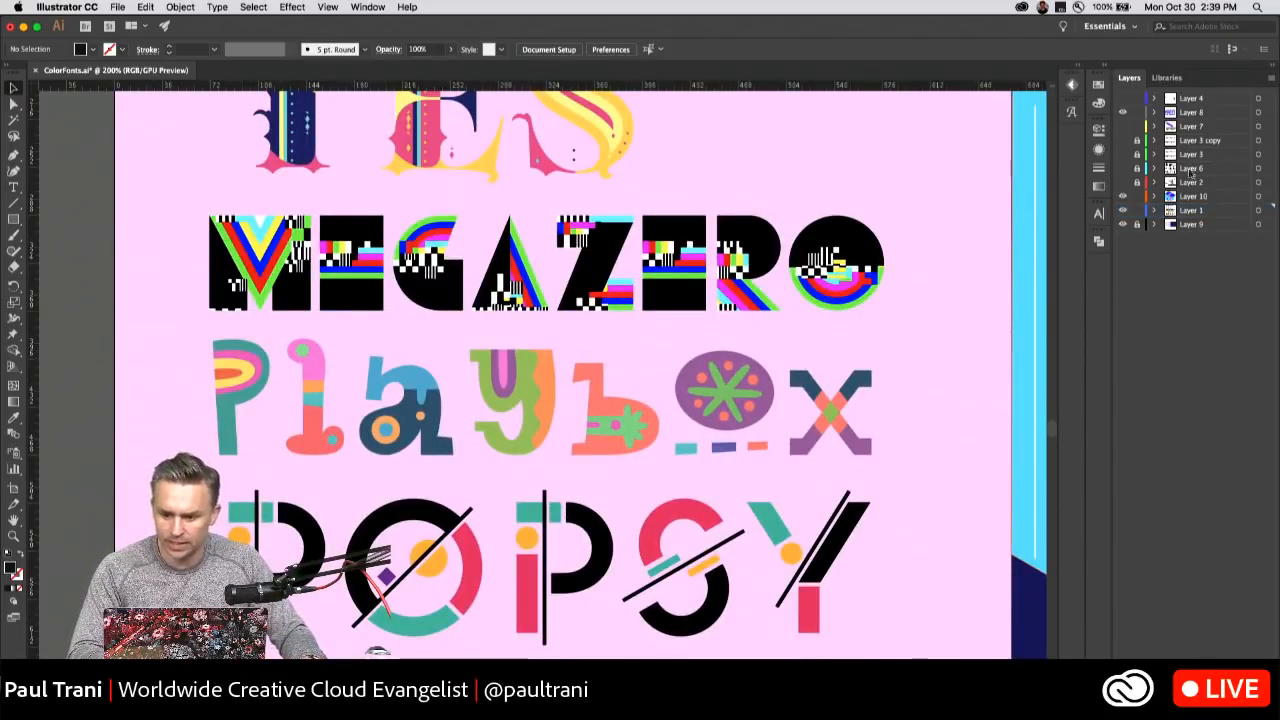
left_click(1190, 114)
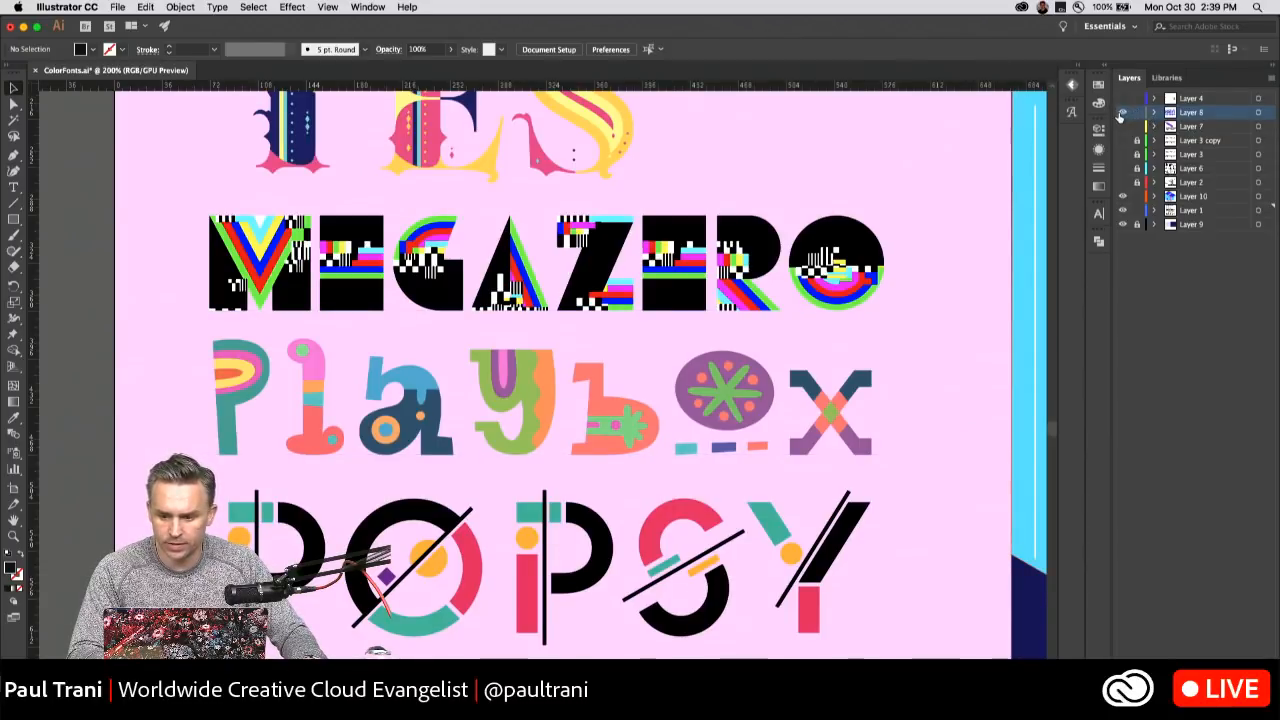
left_click(1205, 198)
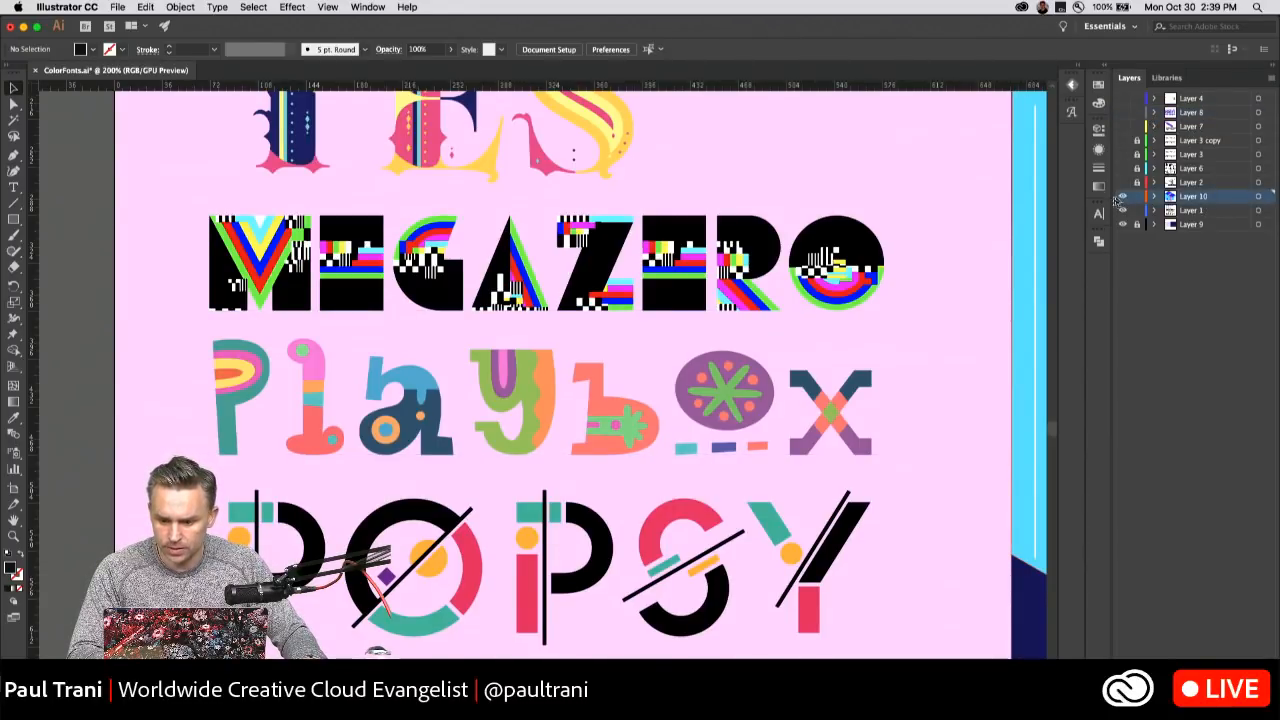
left_click(1192, 224)
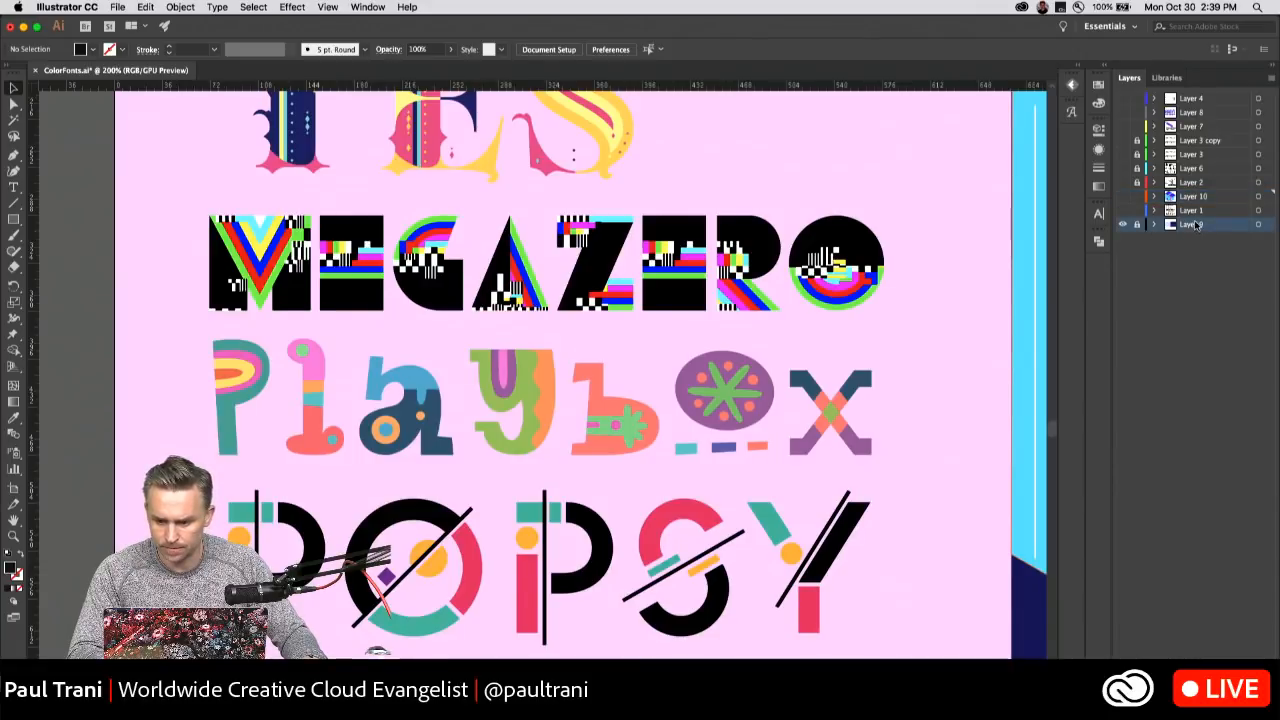
left_click(1122, 196)
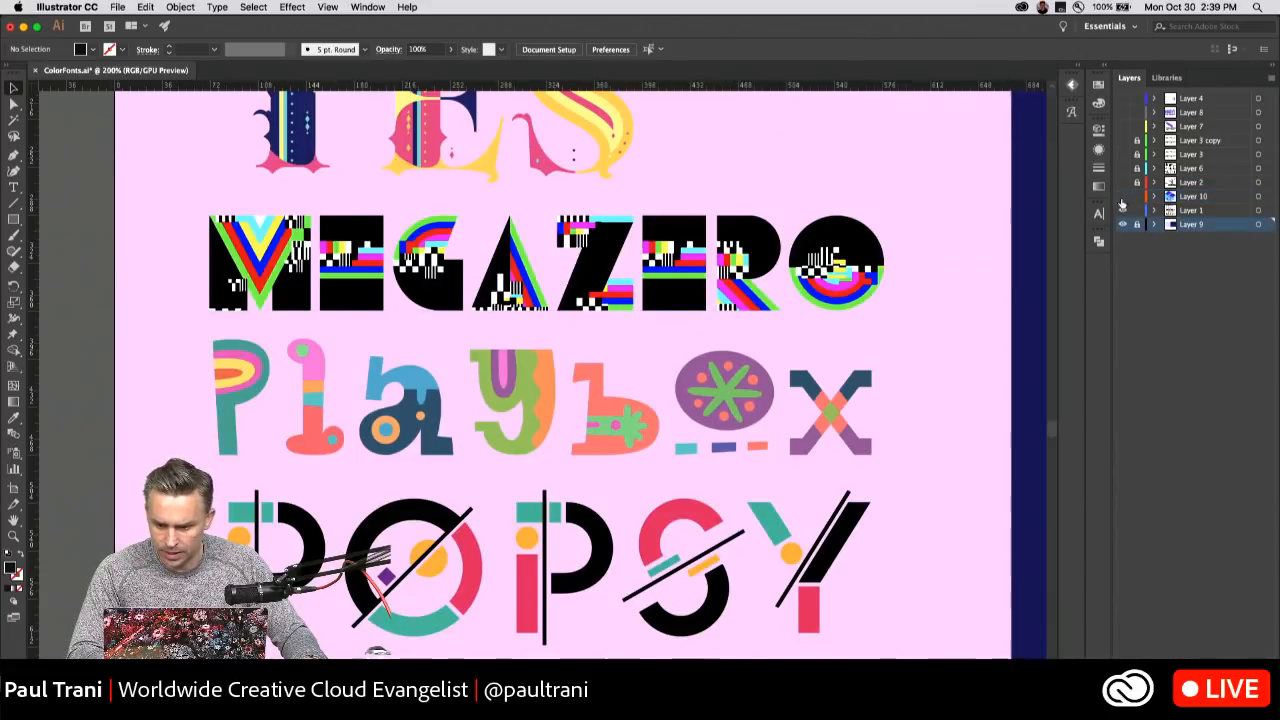
left_click(1122, 210)
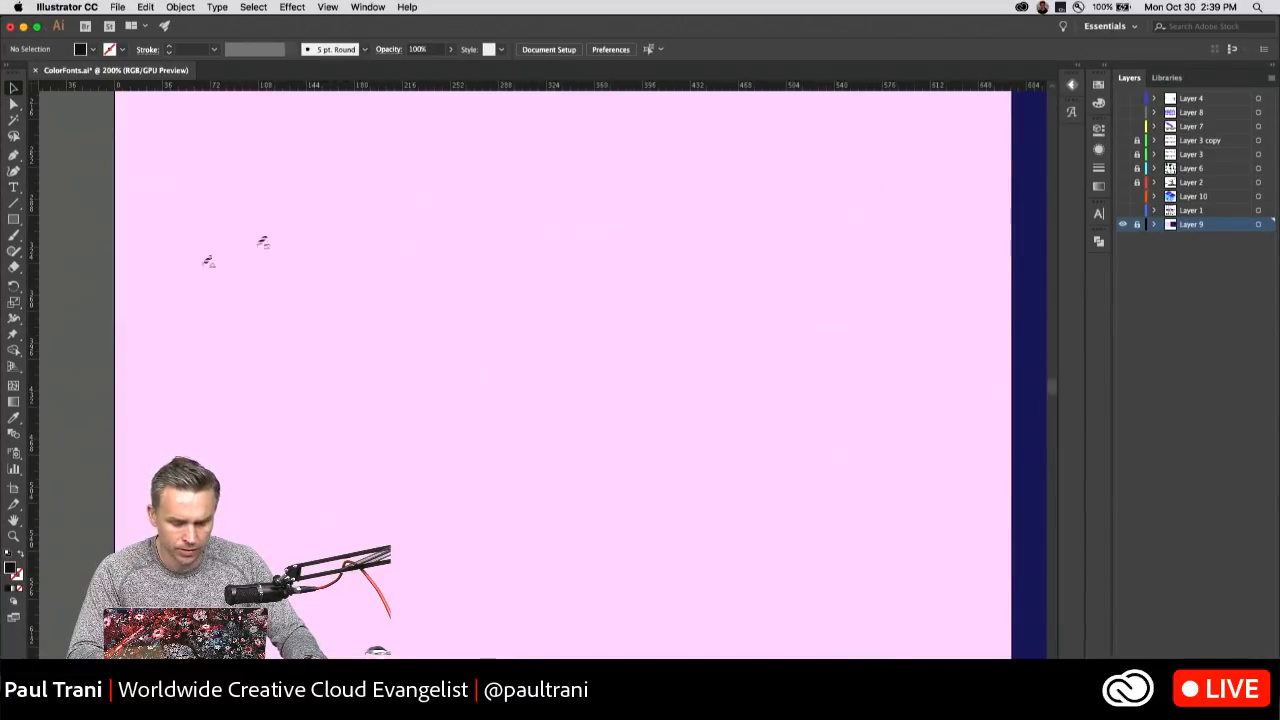
Create a new layer above Layer 9 and add point text reading ABCDE on the pink background.
left_click(13, 187)
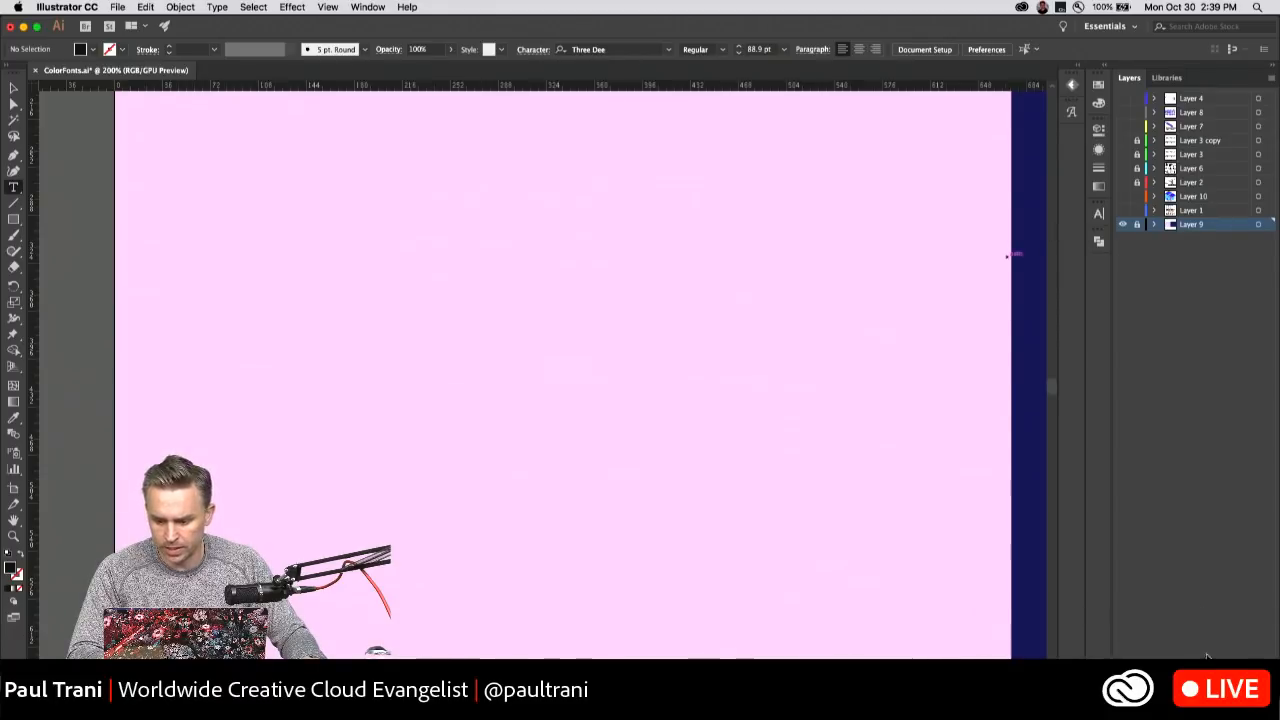
key("super+l")
left_click(280, 312)
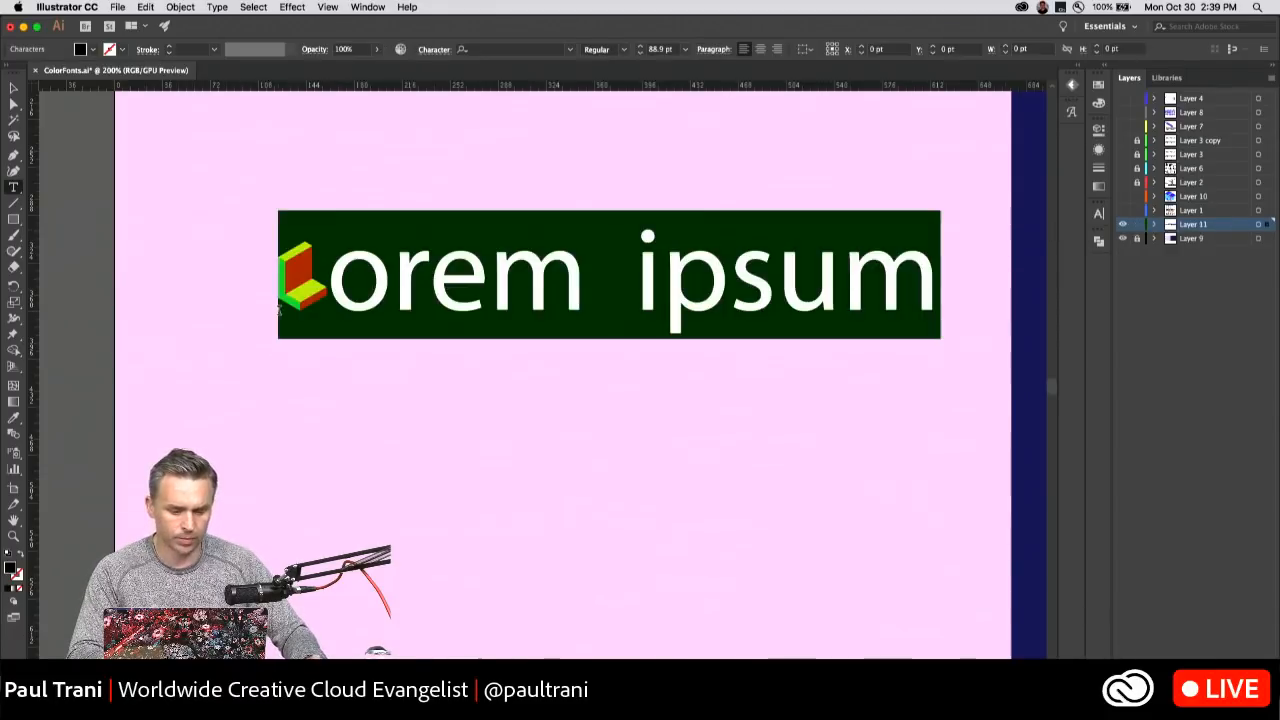
key("BackSpace")
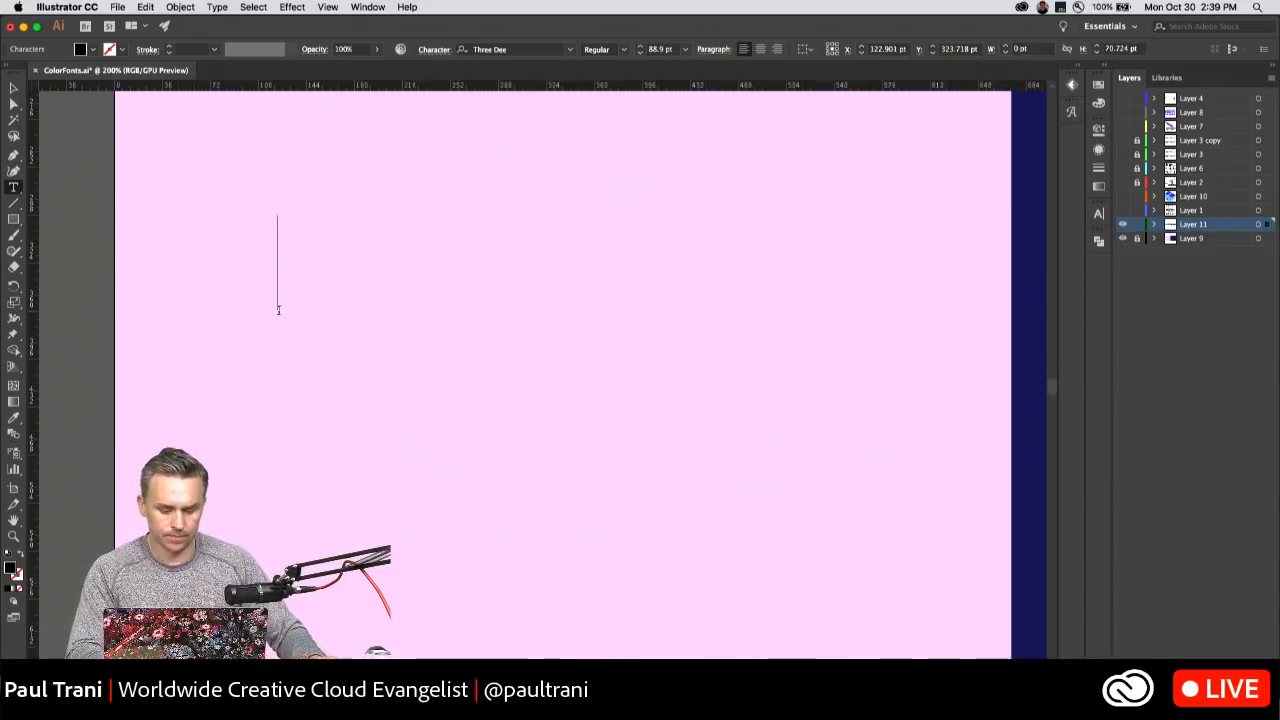
type("lkjk")
left_click_drag(276, 310, 487, 276)
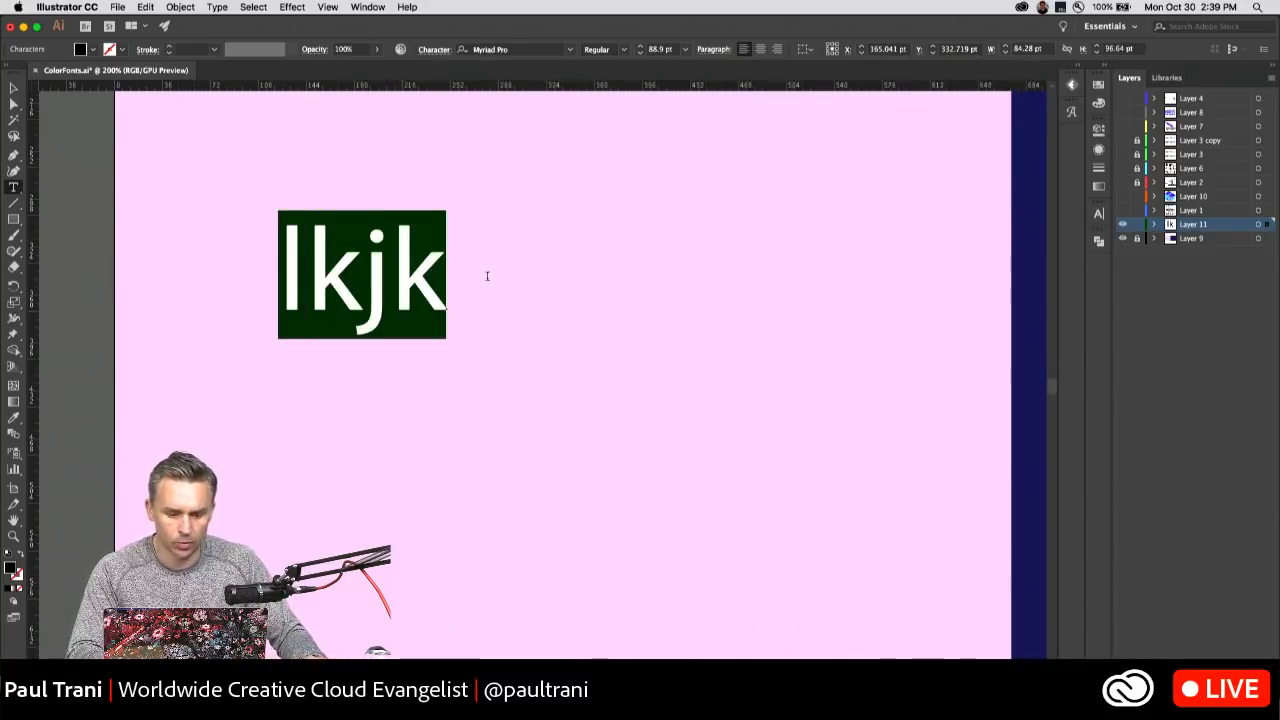
type("ABCDE")
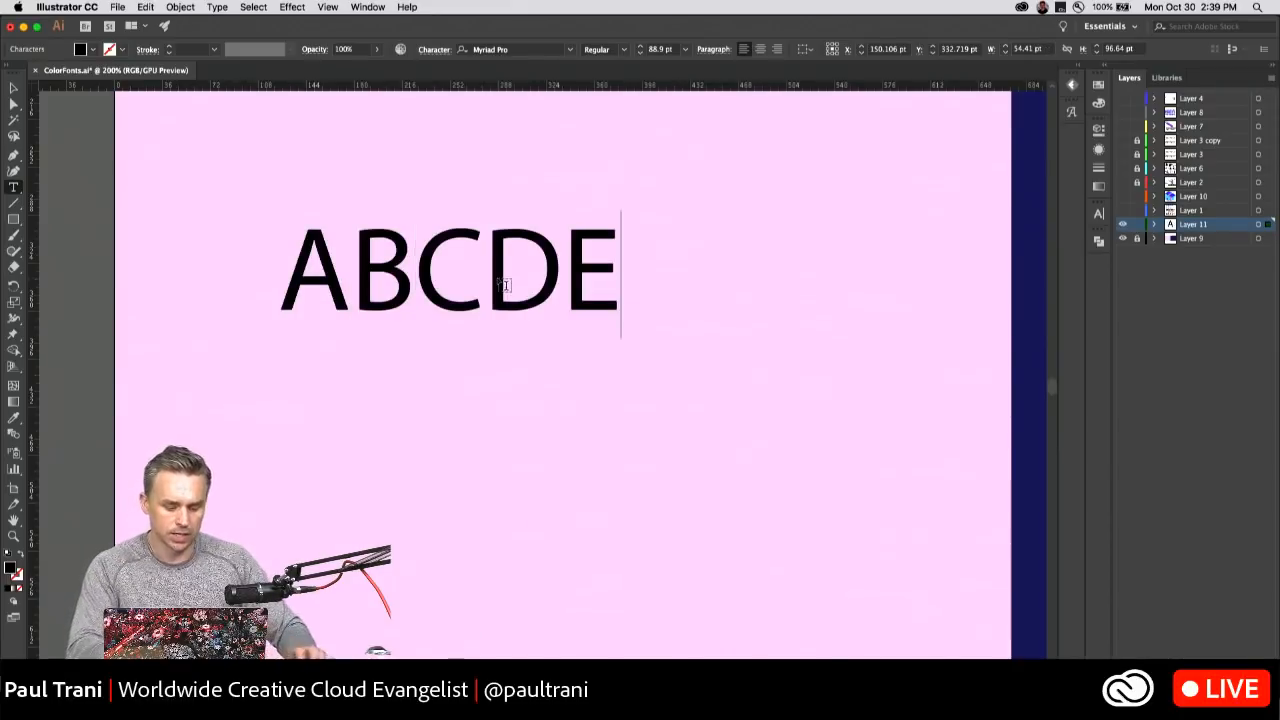
Extend the ABCDE text to ABCDEFGHI and add a second line reading YES.
double_click(506, 285)
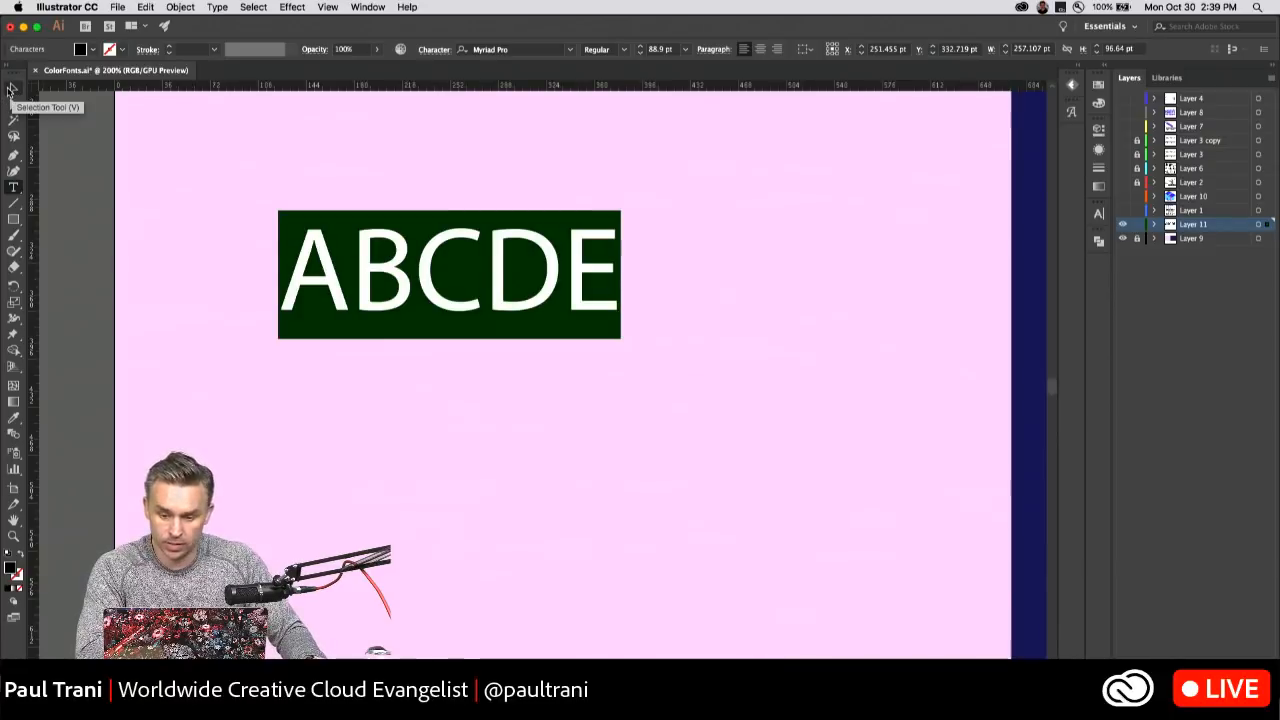
left_click(609, 268)
type("FGHI")
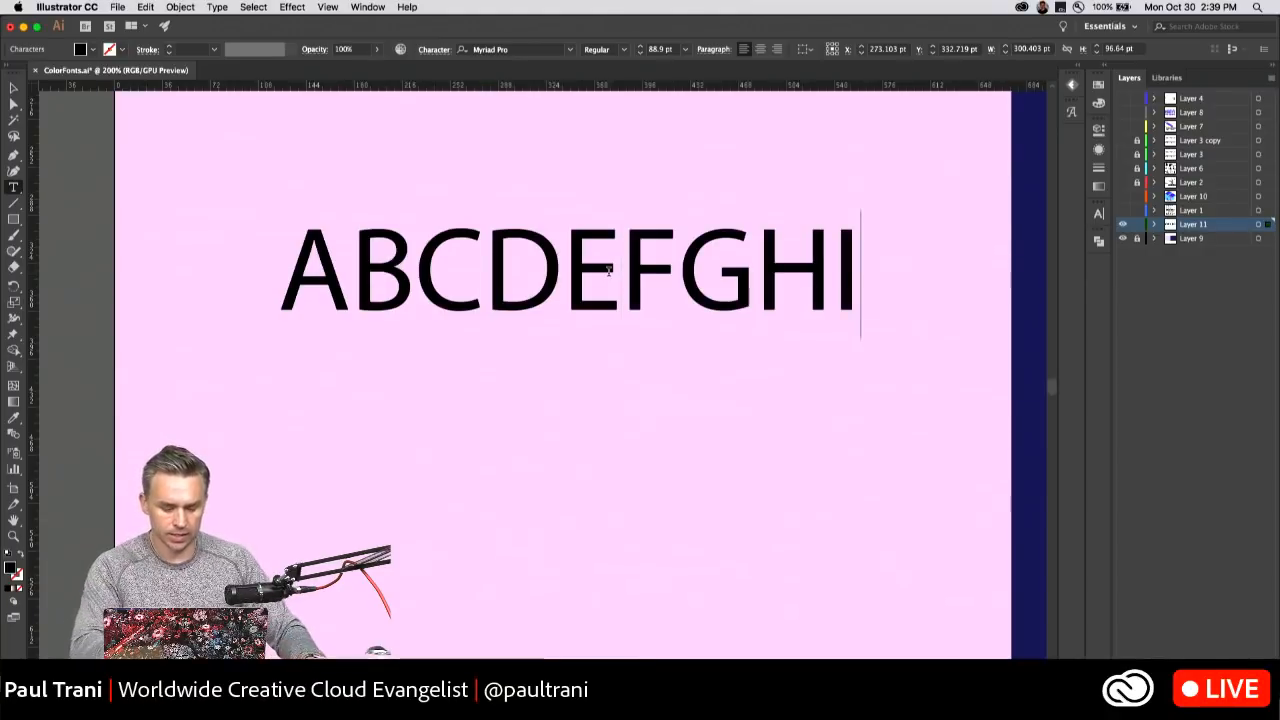
key("super+a")
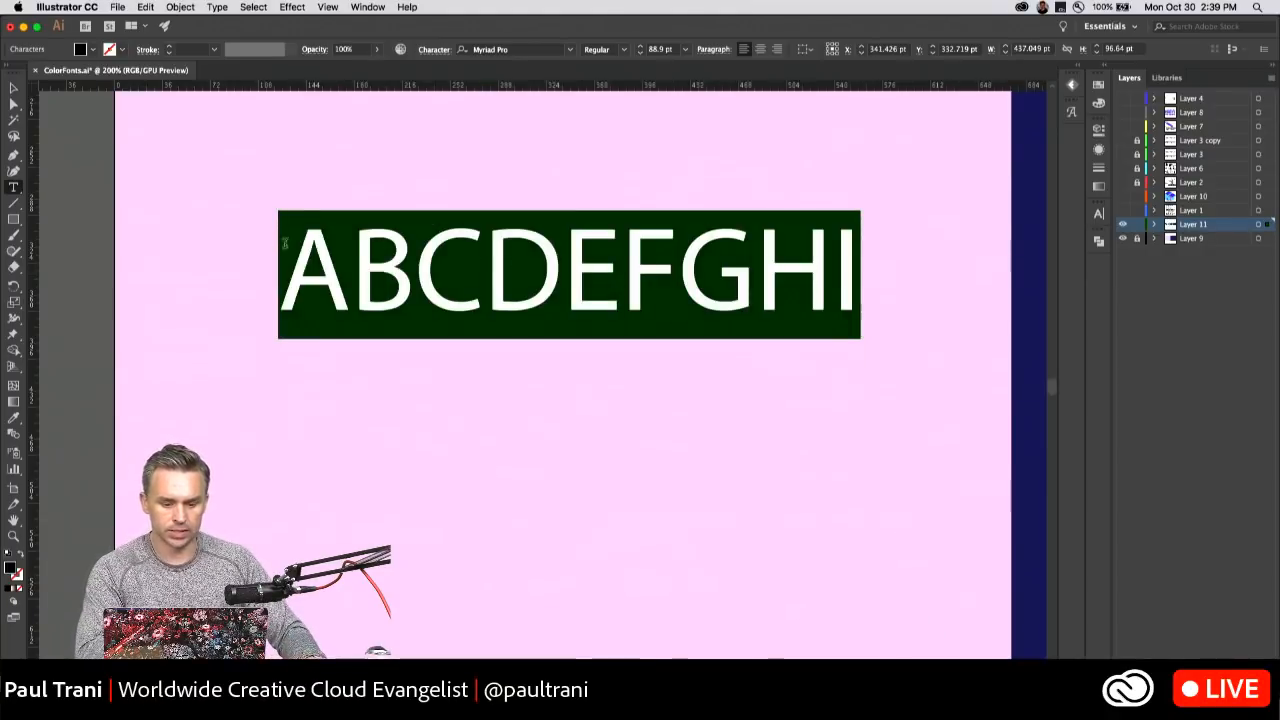
left_click(856, 265)
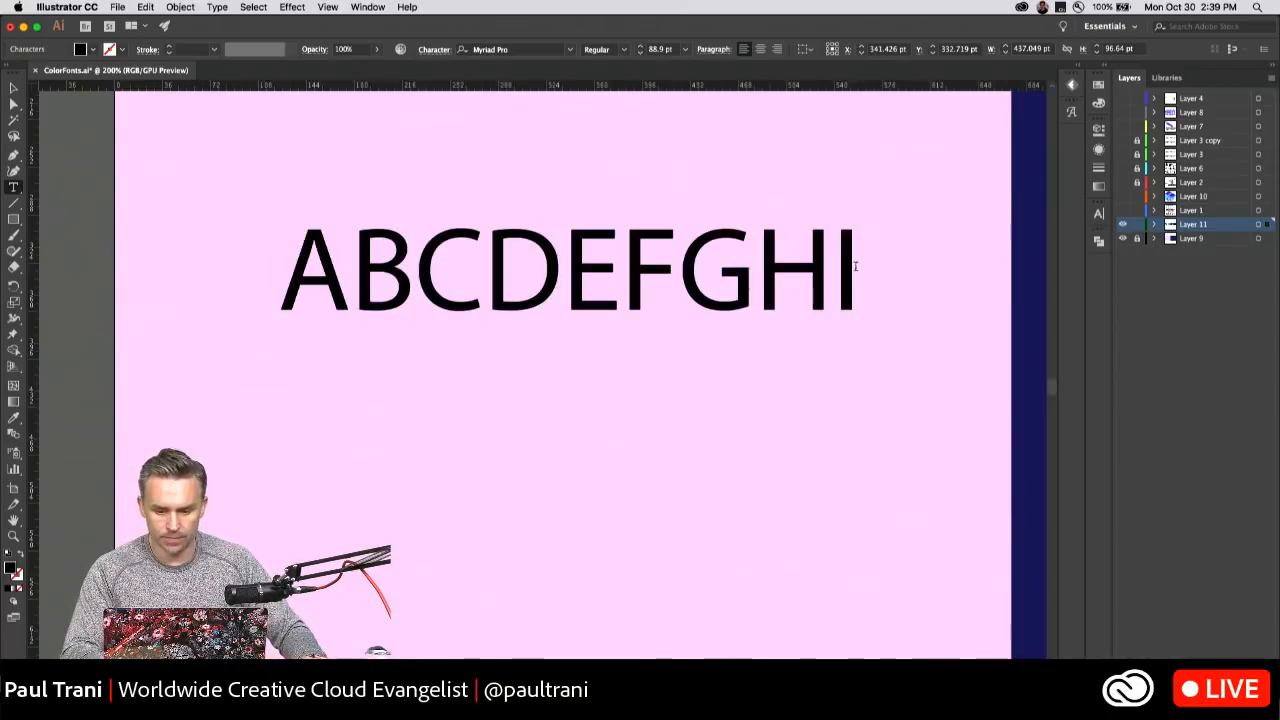
key("Return")
type("YES")
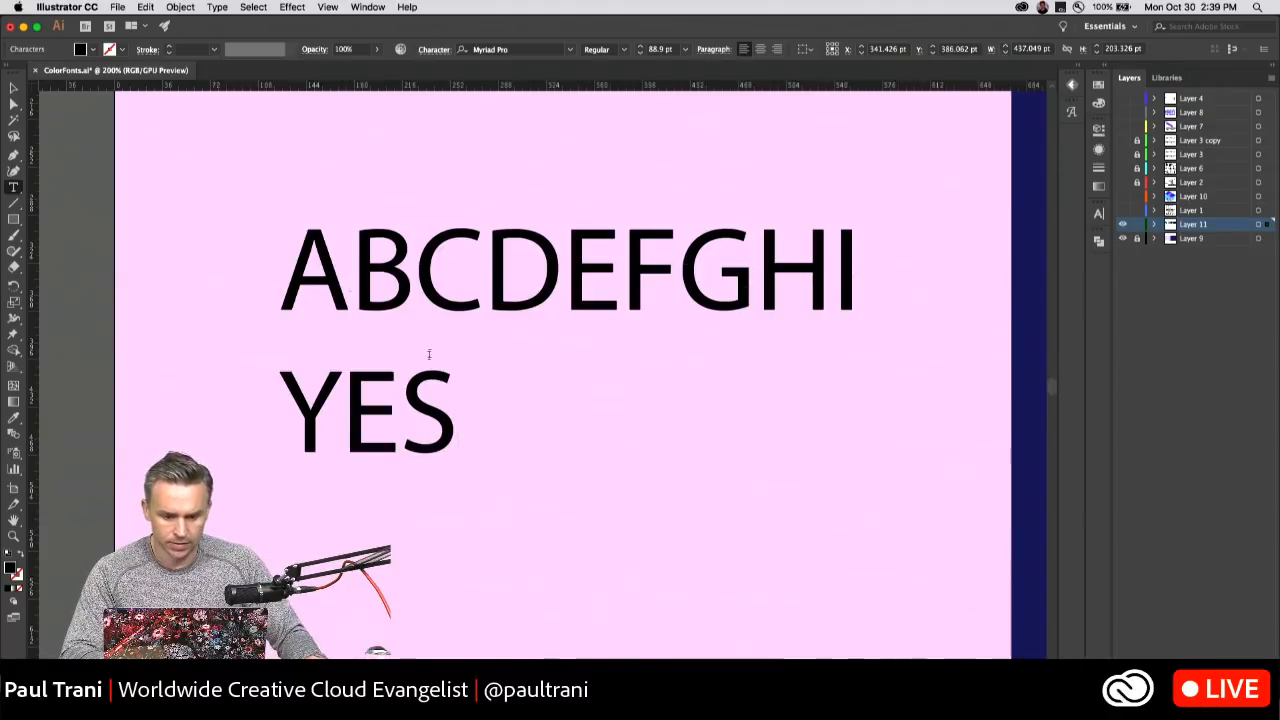
left_click_drag(454, 407, 148, 204)
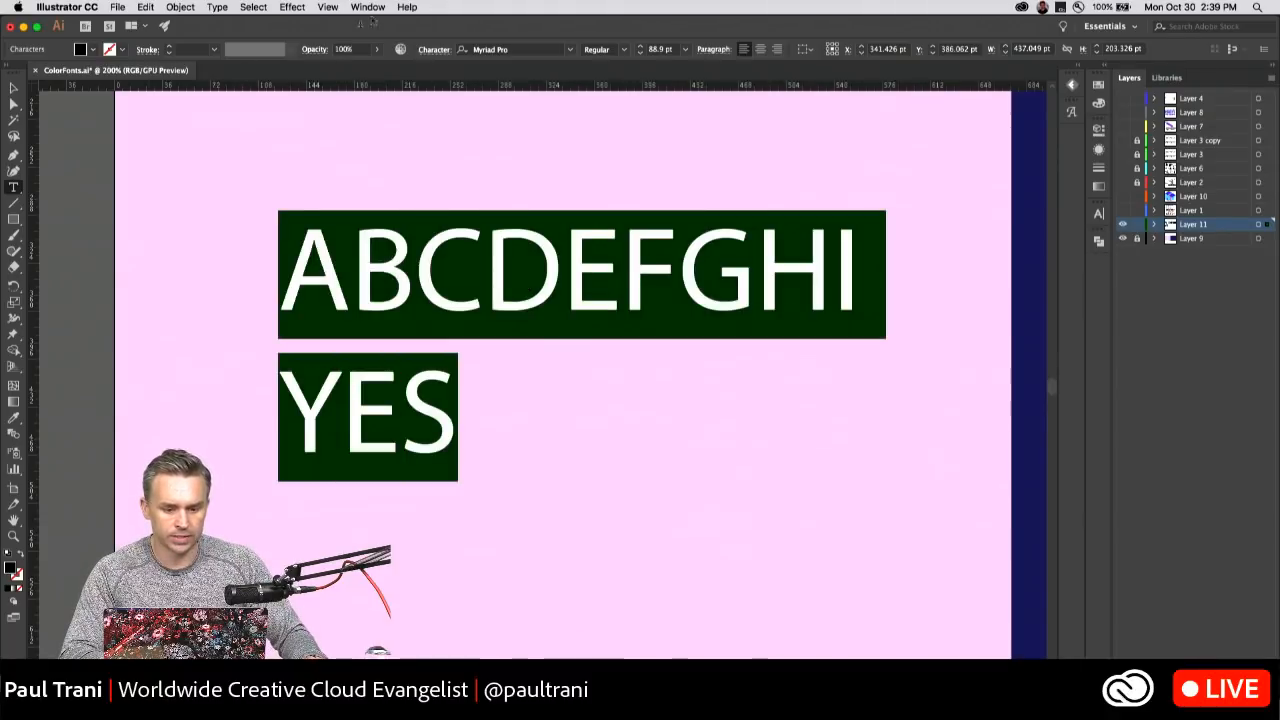
left_click(325, 7)
left_click(321, 7)
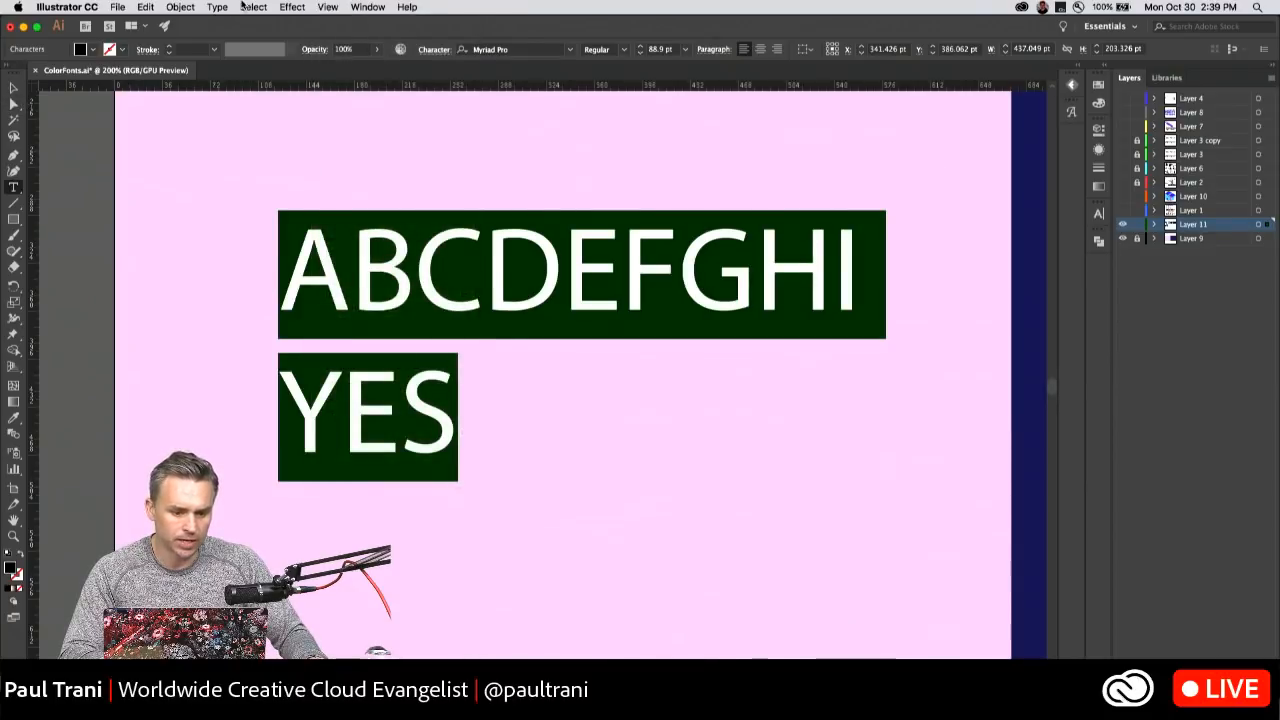
left_click(293, 7)
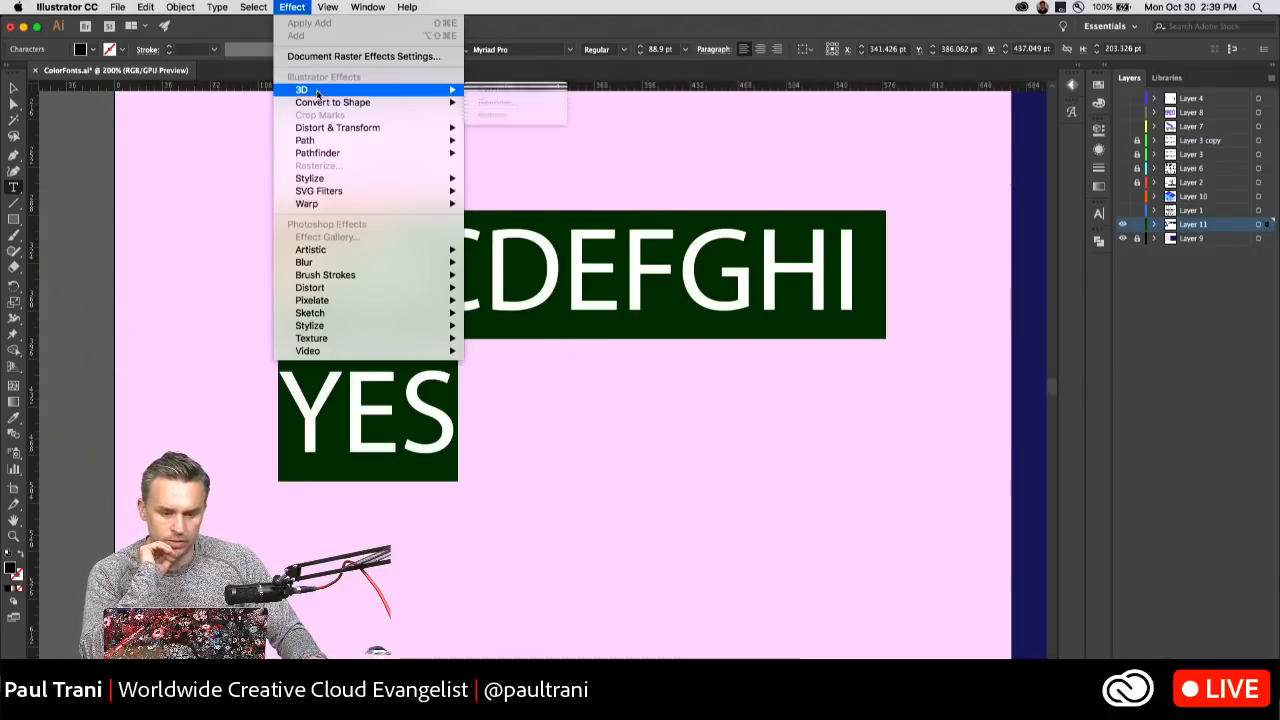
left_click(285, 6)
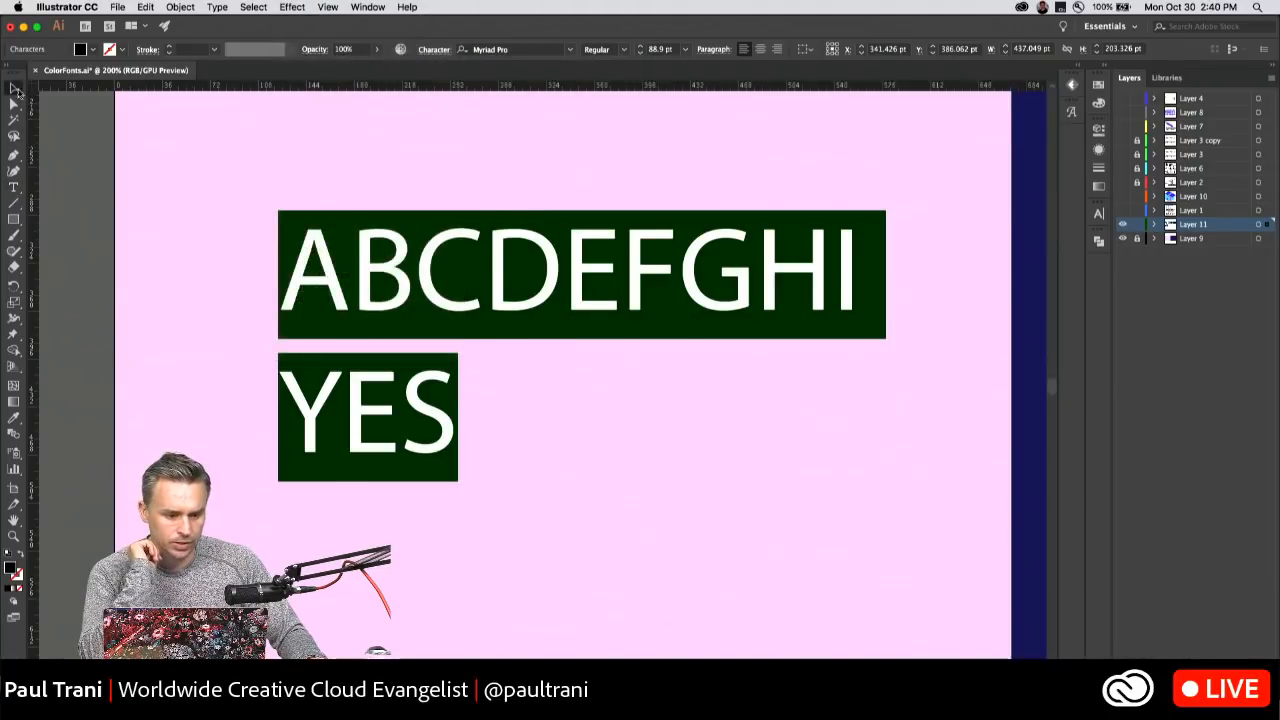
Select the two-line text as an object, preview fonts on it from the font list, and set its font to Balboa.
left_click(13, 88)
left_click(569, 50)
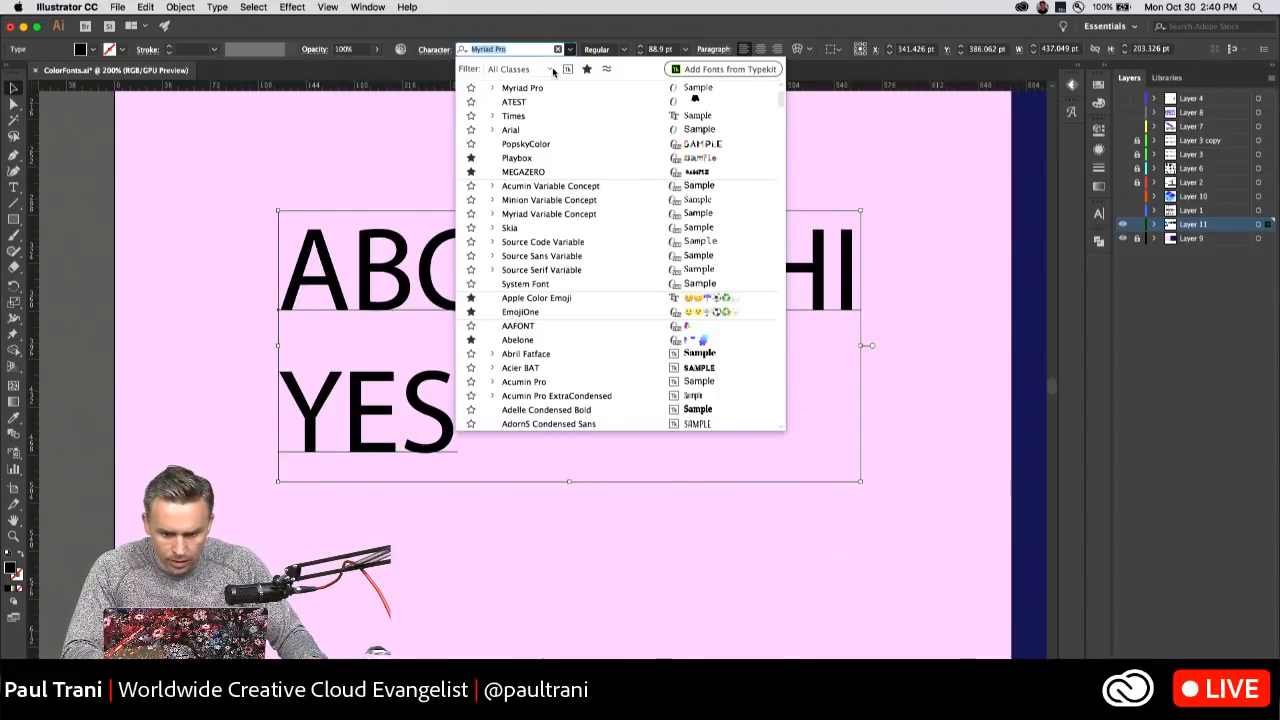
scroll(547, 197, "down", 5)
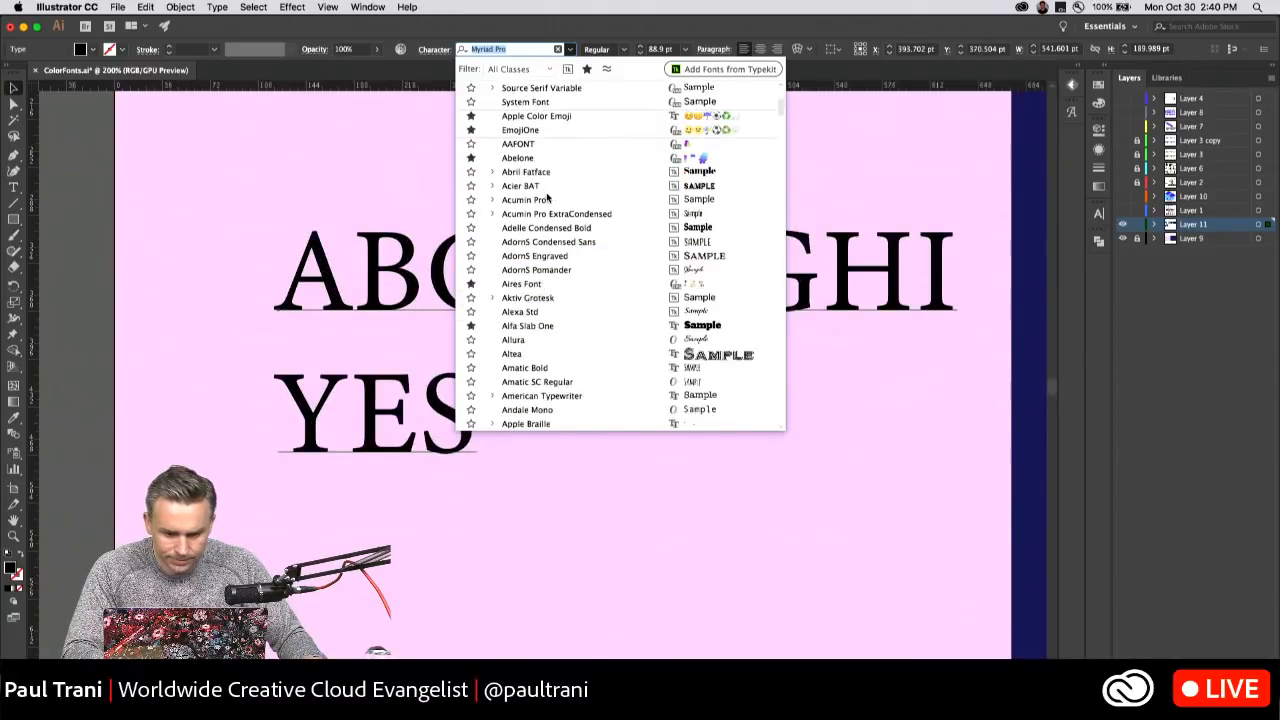
scroll(533, 288, "down", 3)
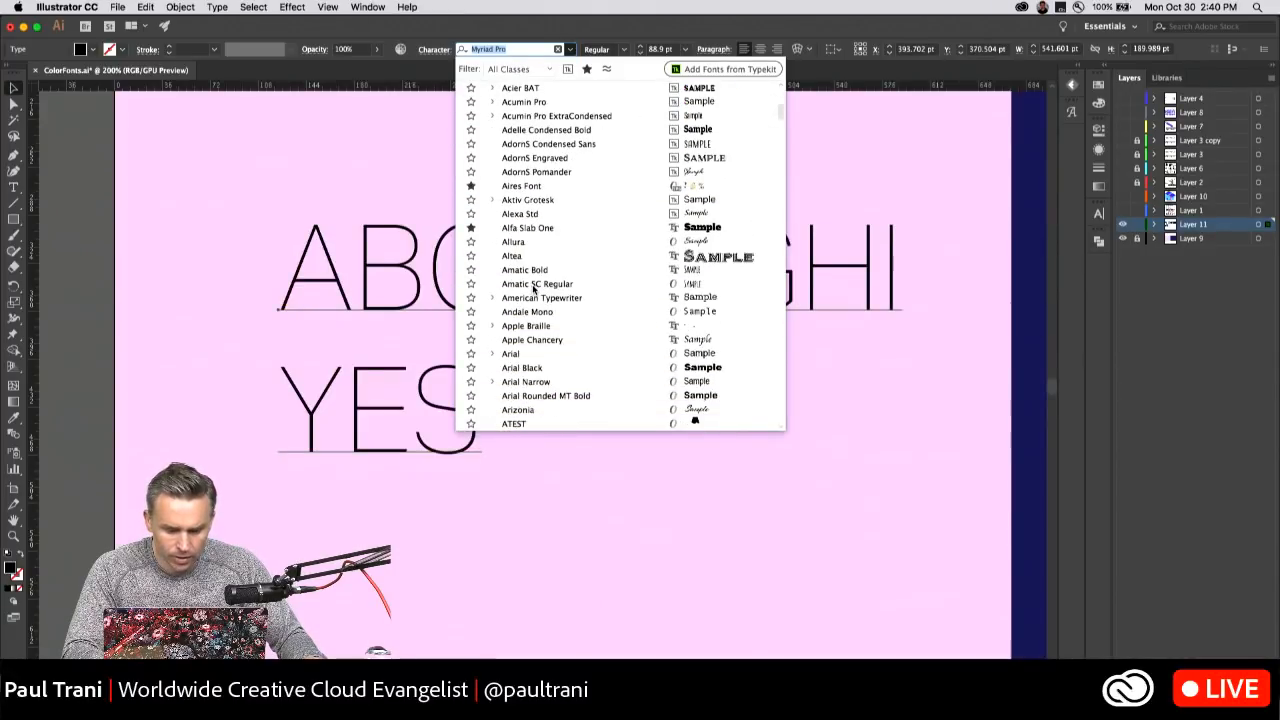
scroll(540, 288, "down", 7)
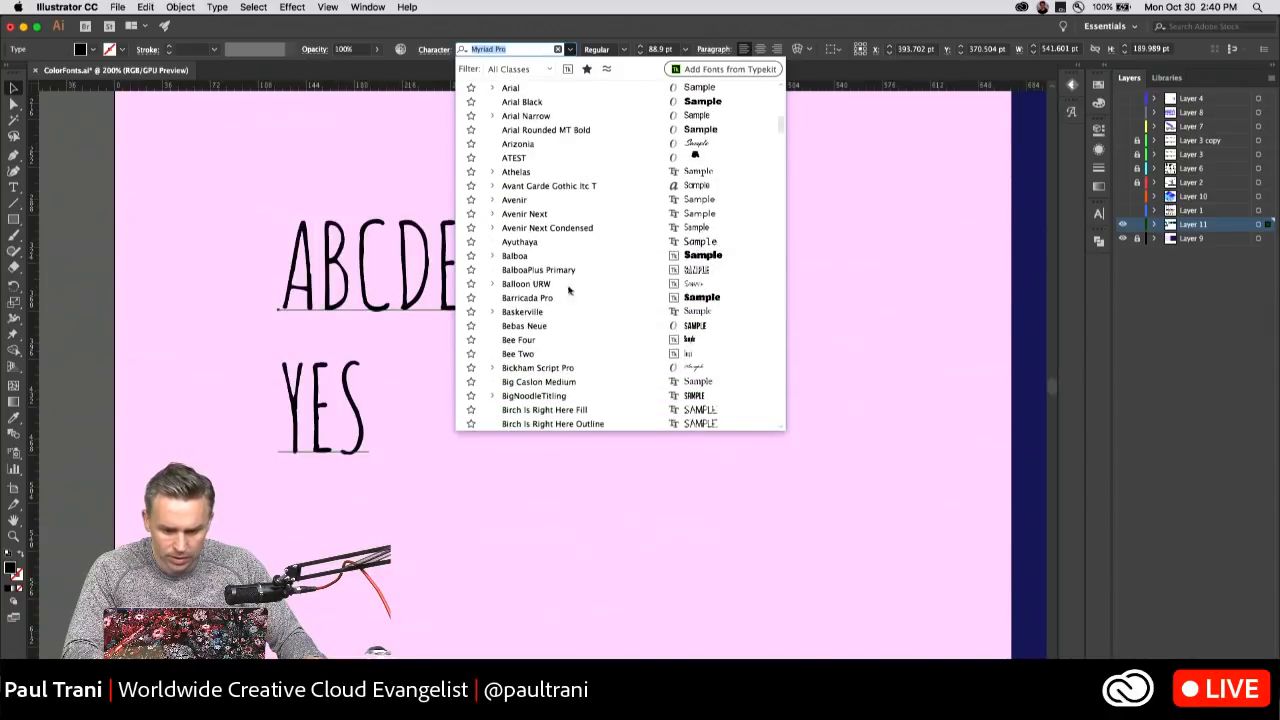
scroll(571, 257, "down", 2)
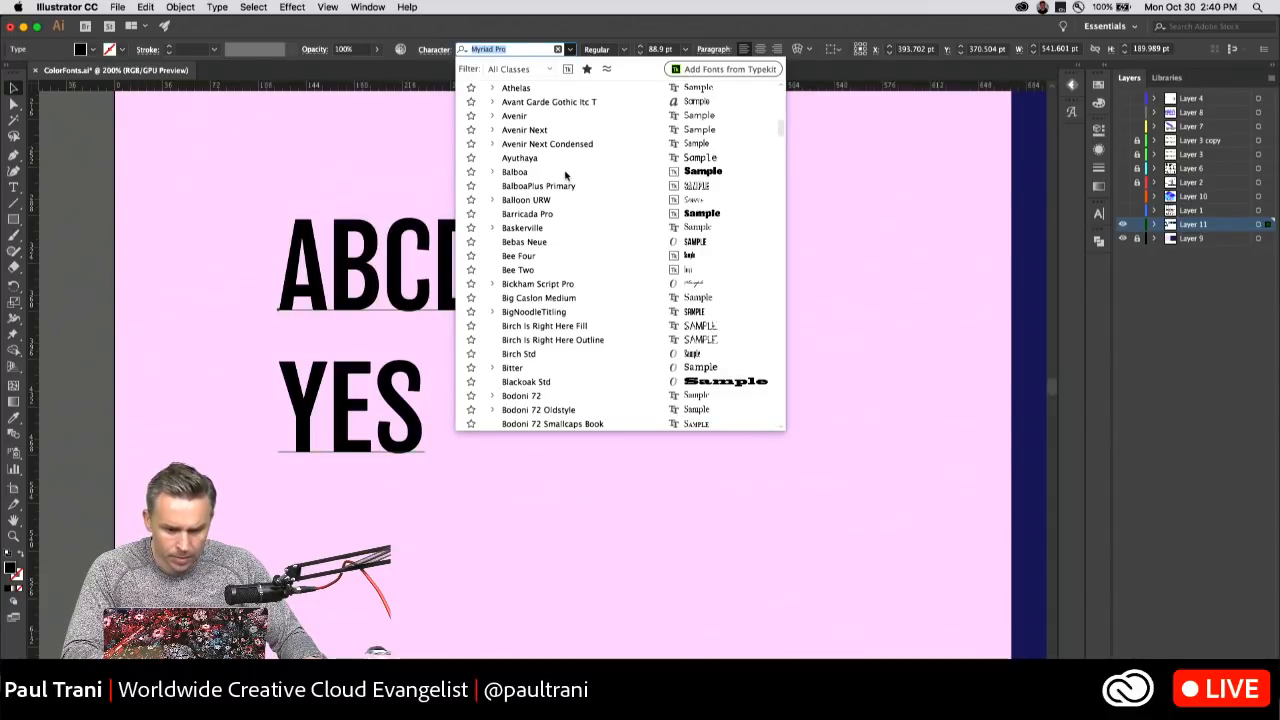
left_click(565, 175)
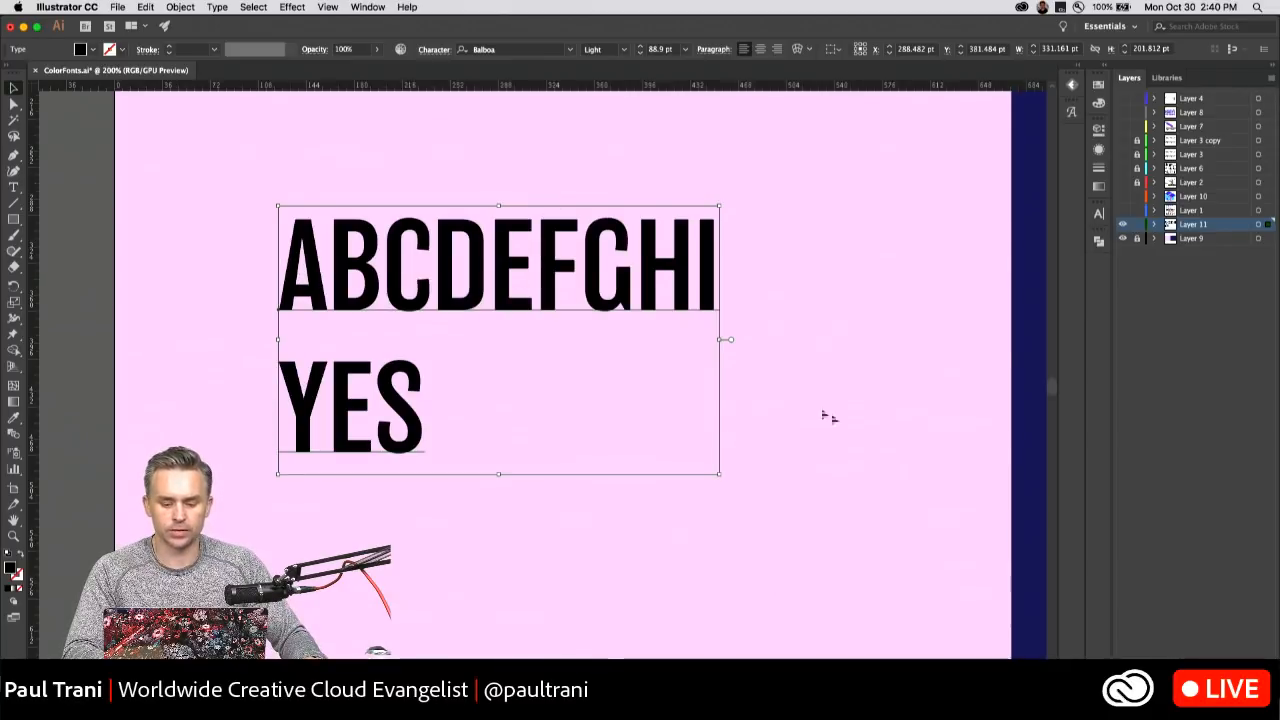
Stretch the two-line ABCDEFGHI / YES text wider horizontally and move it slightly left on the pink background.
left_click_drag(718, 339, 923, 339)
left_click_drag(440, 285, 402, 282)
Preview fonts on the two-line text from the font list and set its font to Impact.
left_click(570, 49)
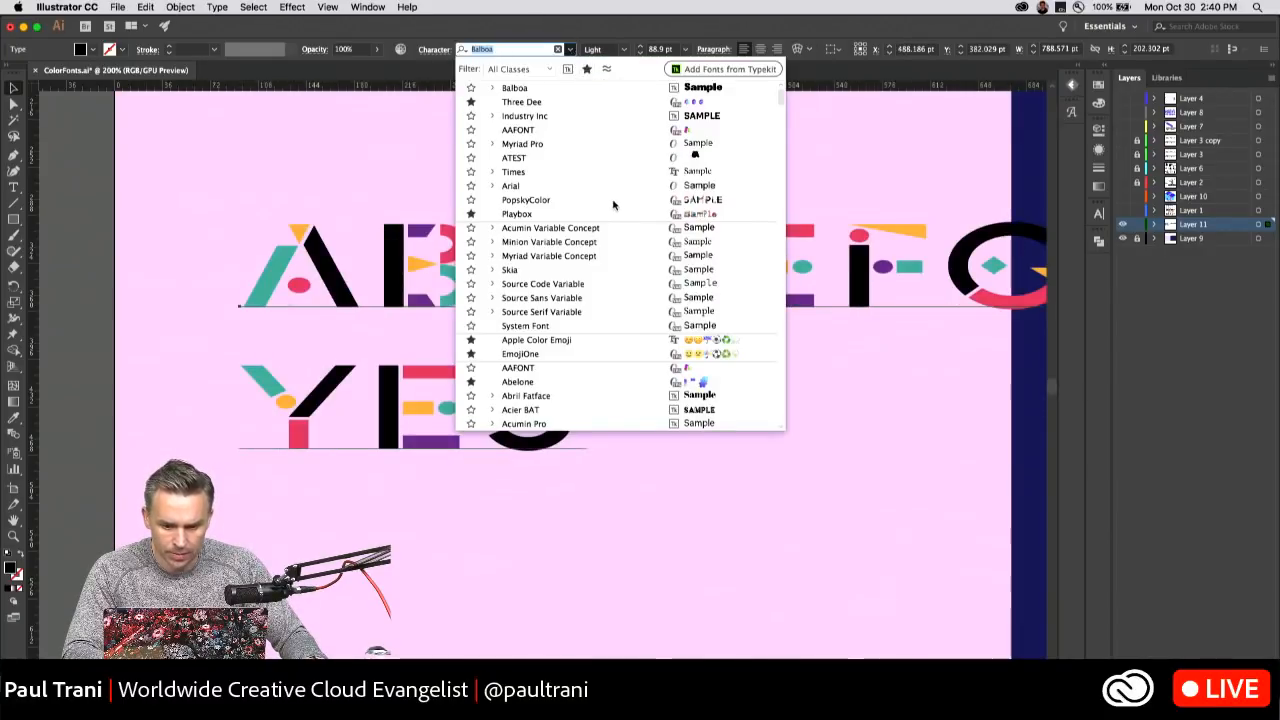
scroll(581, 270, "down", 15)
scroll(575, 270, "down", 10)
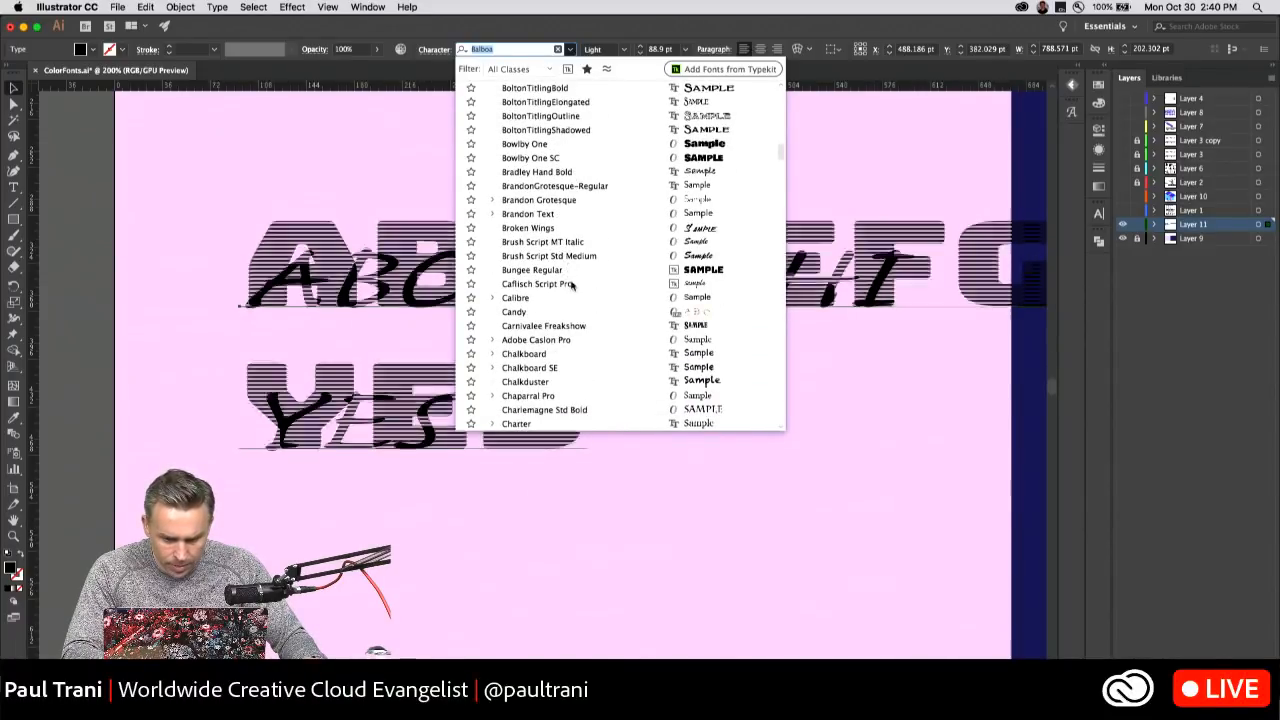
scroll(571, 280, "down", 10)
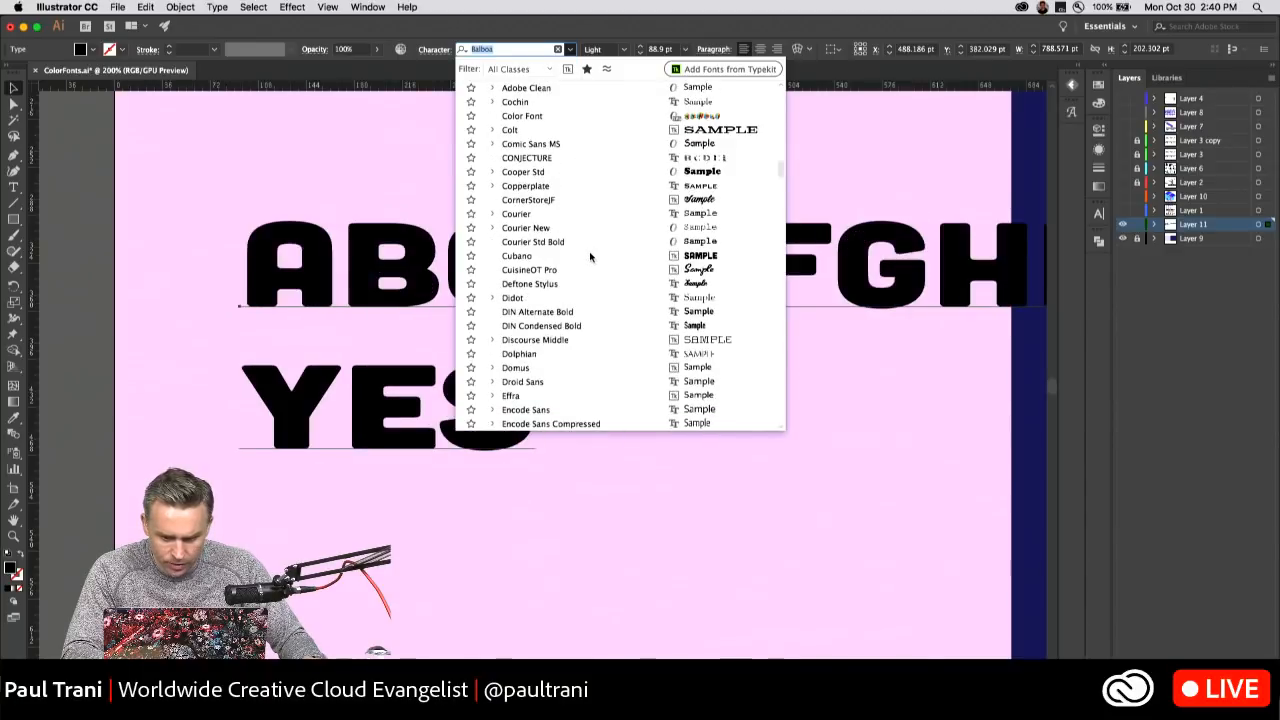
scroll(589, 258, "down", 8)
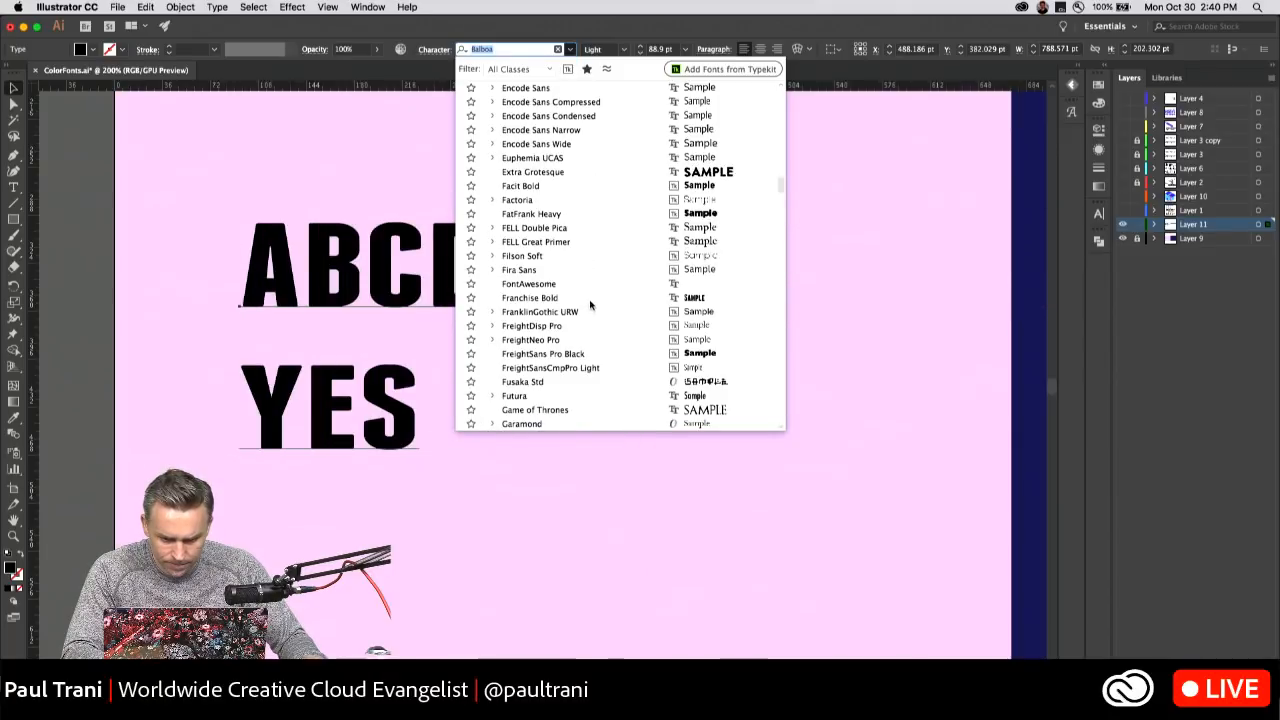
scroll(603, 355, "down", 4)
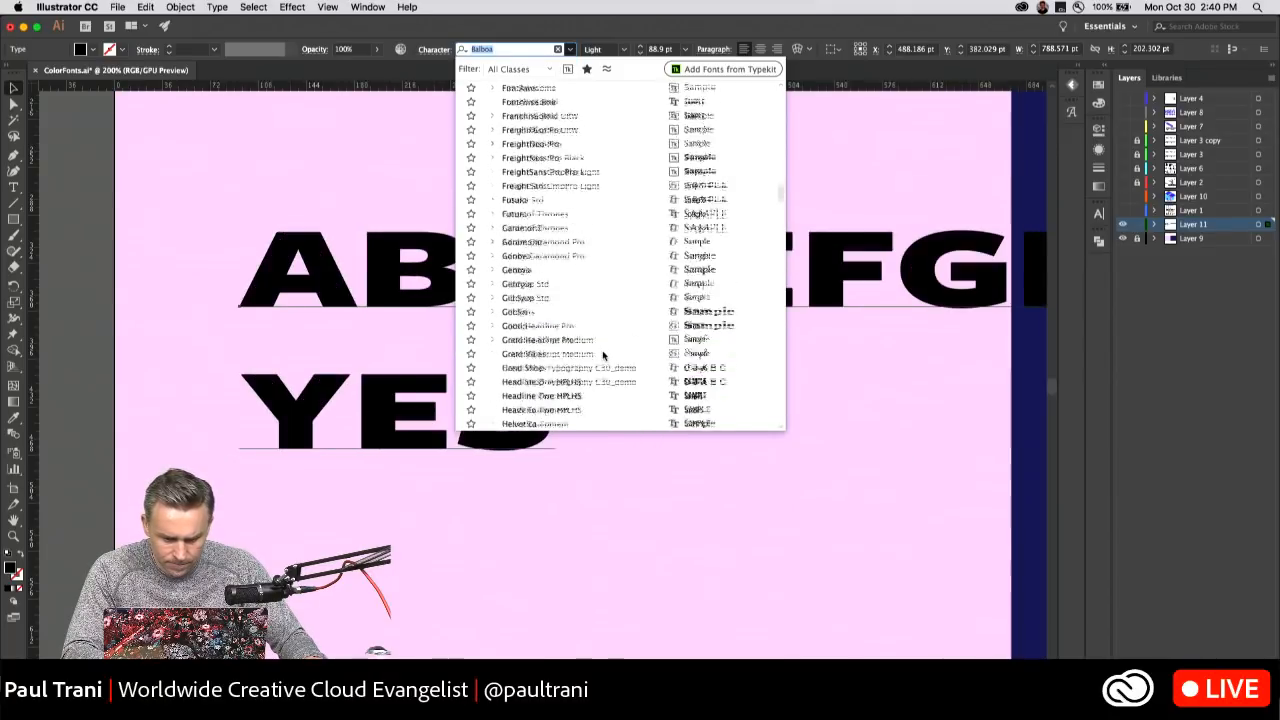
scroll(603, 355, "down", 4)
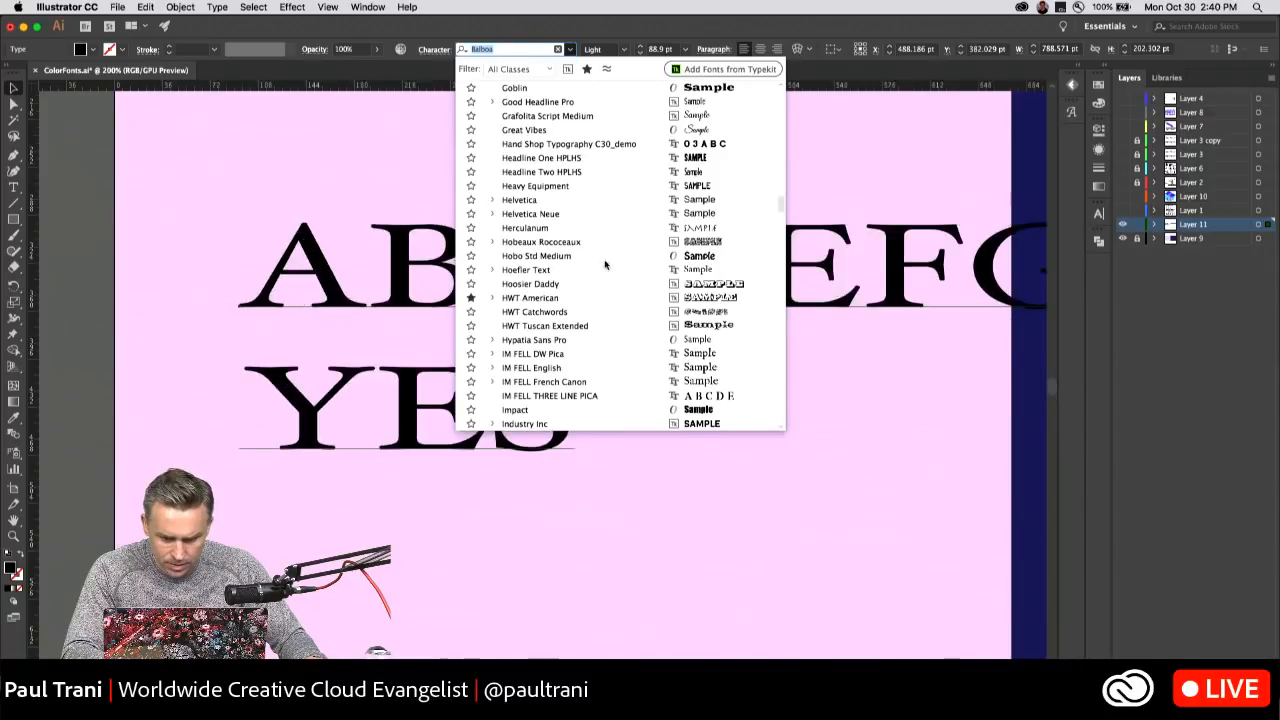
scroll(604, 264, "down", 3)
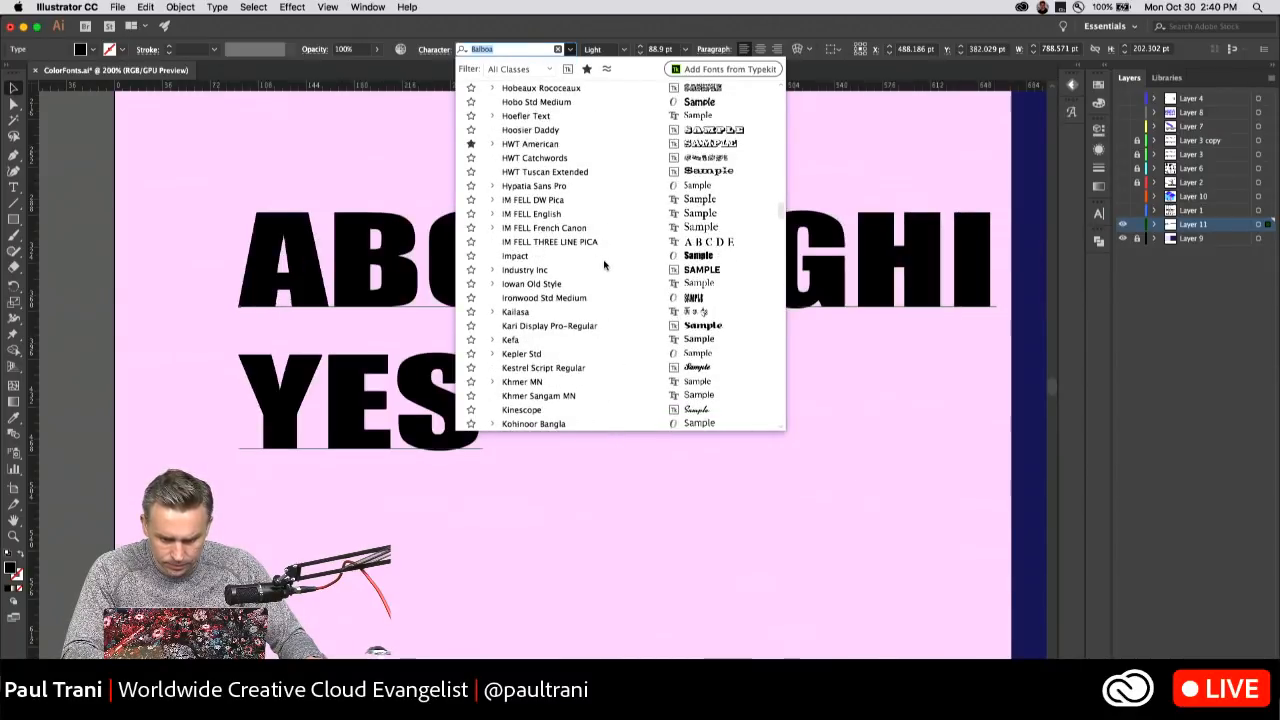
scroll(608, 328, "down", 3)
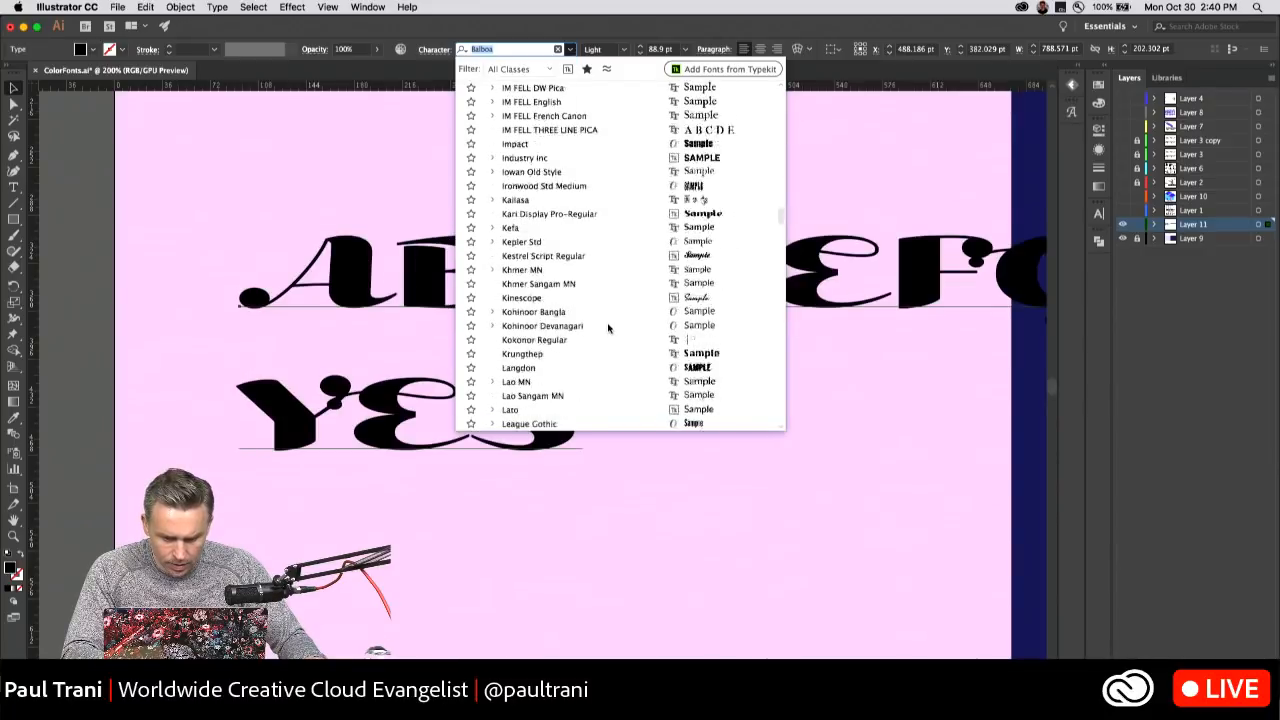
scroll(607, 320, "down", 2)
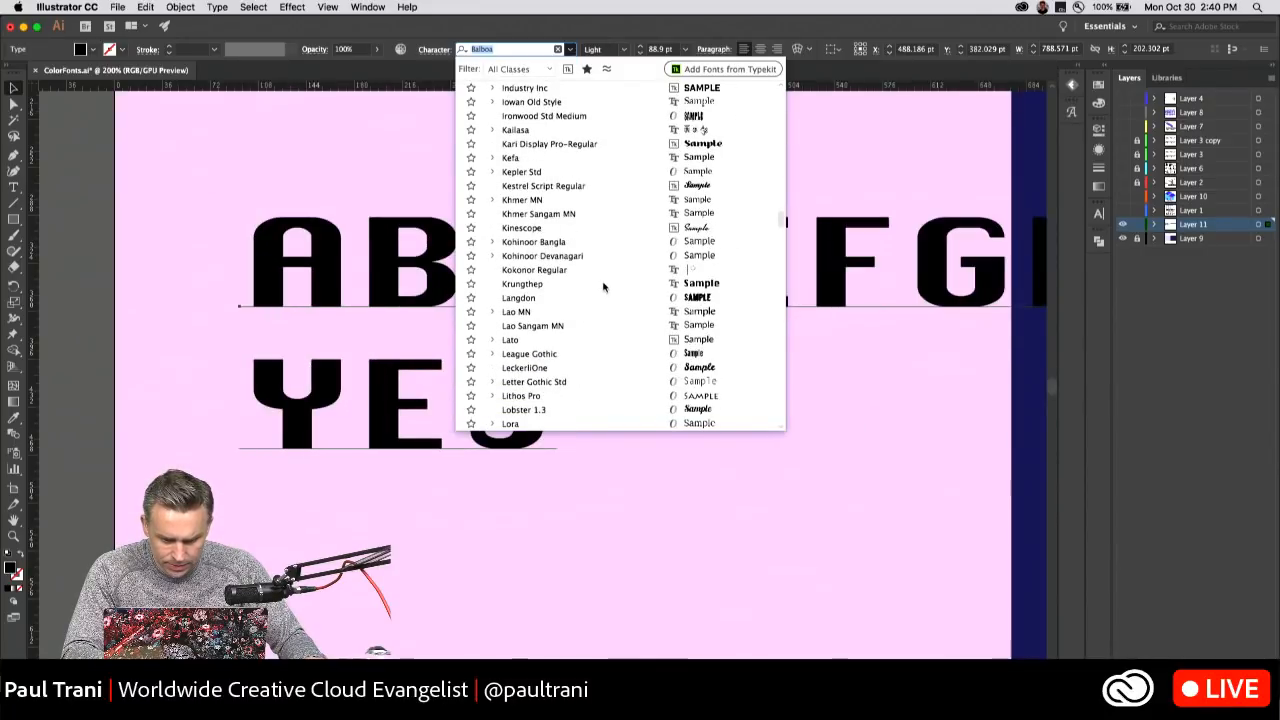
scroll(603, 288, "down", 4)
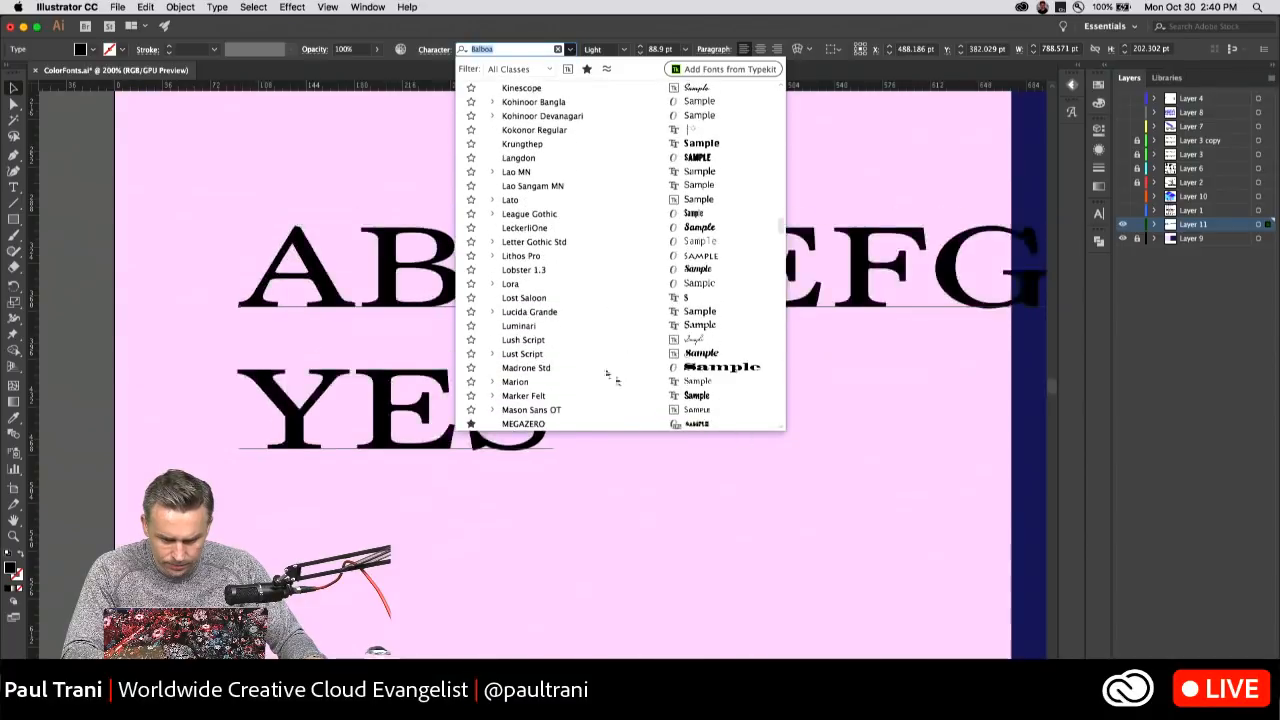
scroll(600, 195, "up", 5)
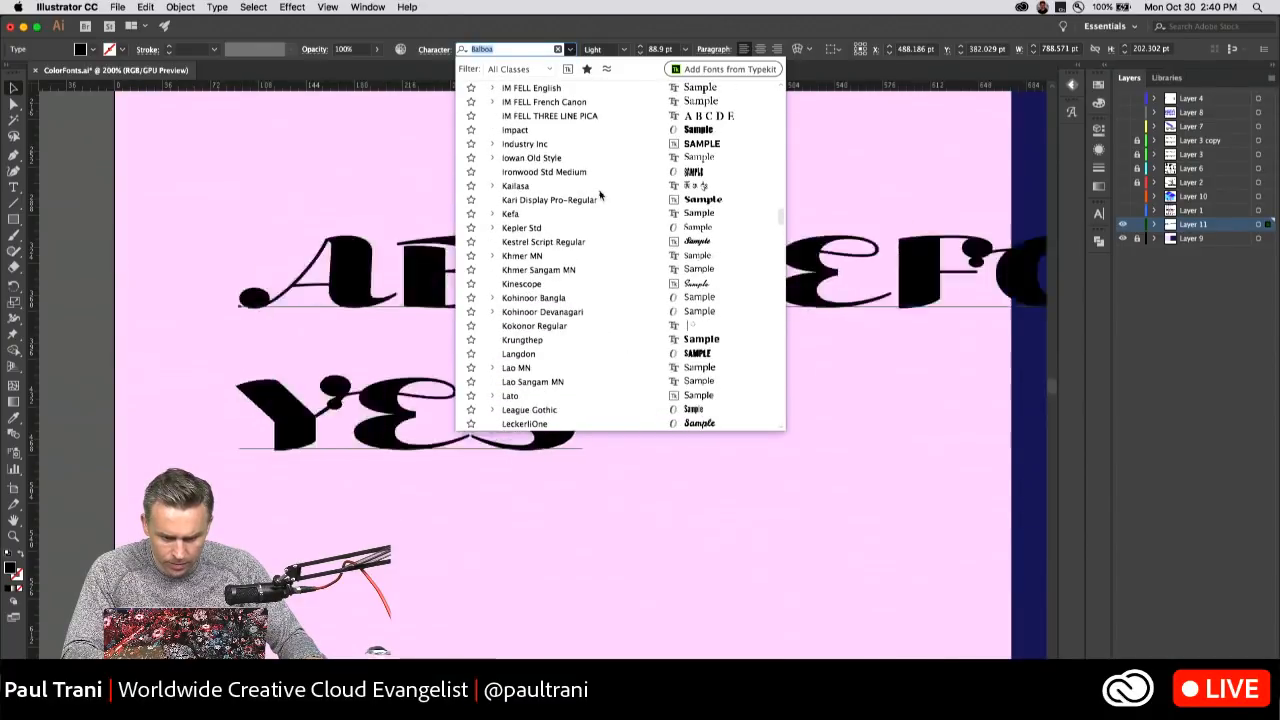
scroll(592, 166, "up", 5)
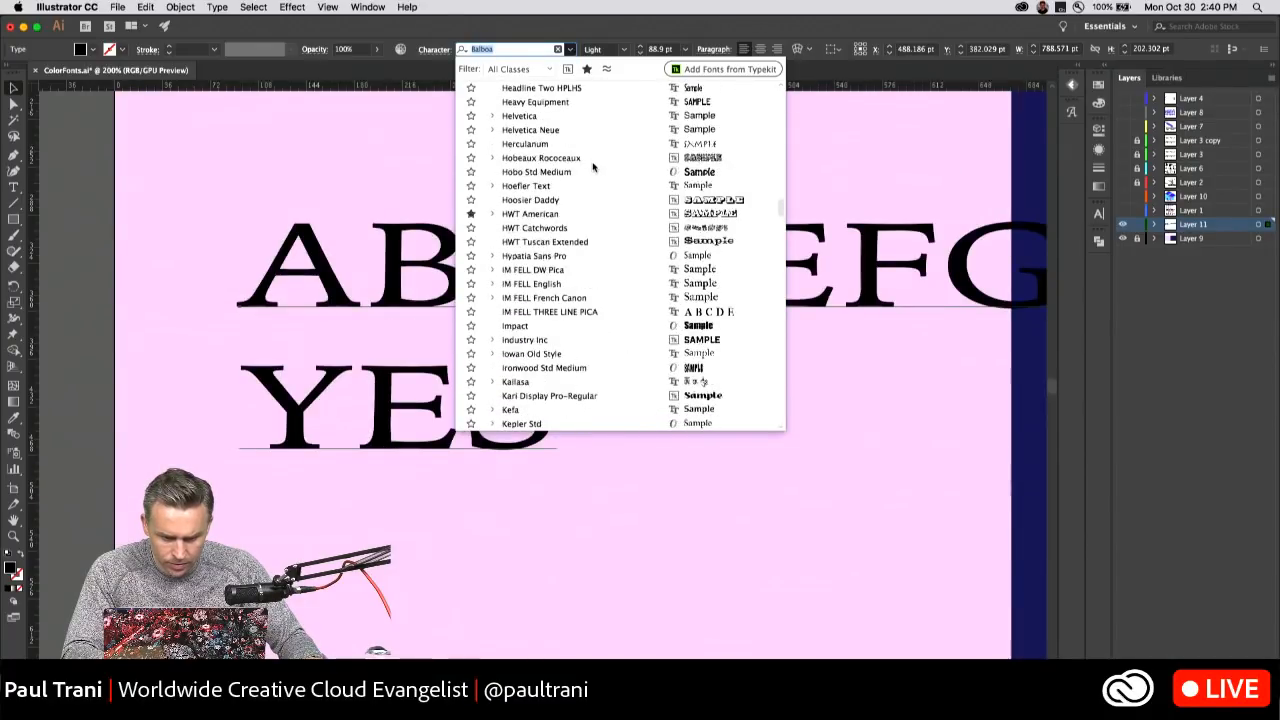
left_click(551, 327)
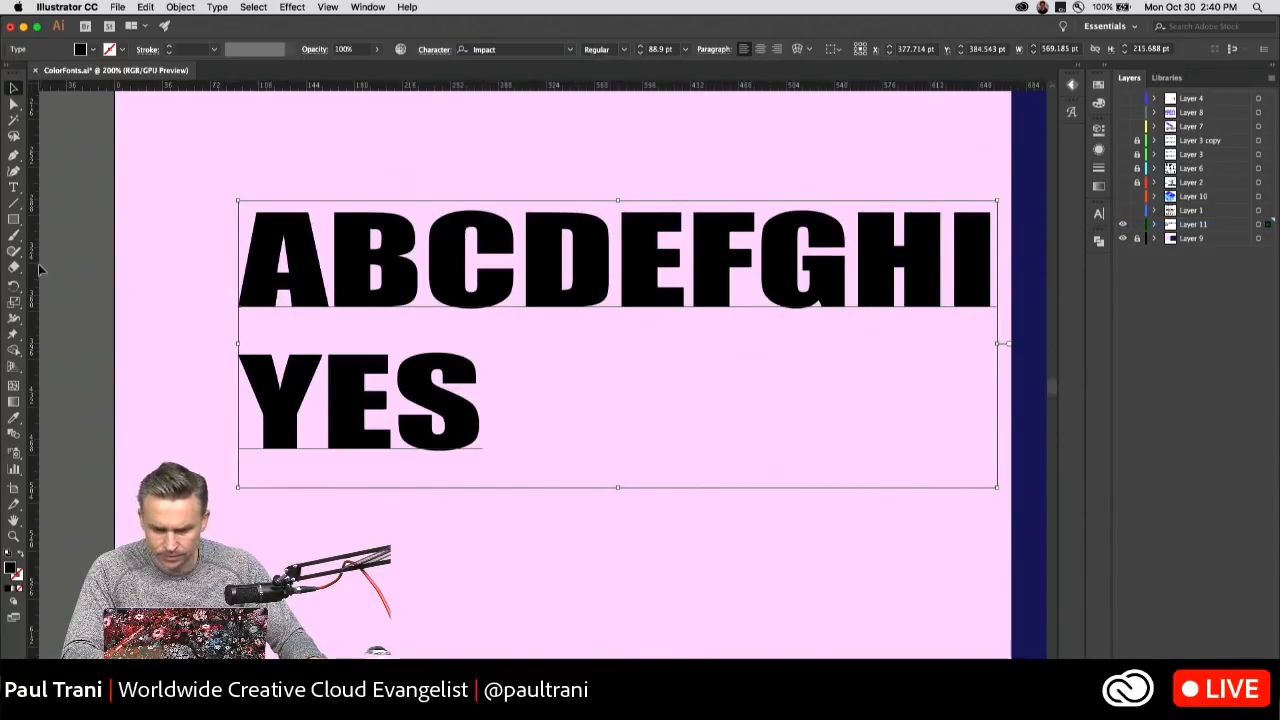
Preview more fonts on the Impact text from the font list and close the list without choosing one.
left_click(570, 49)
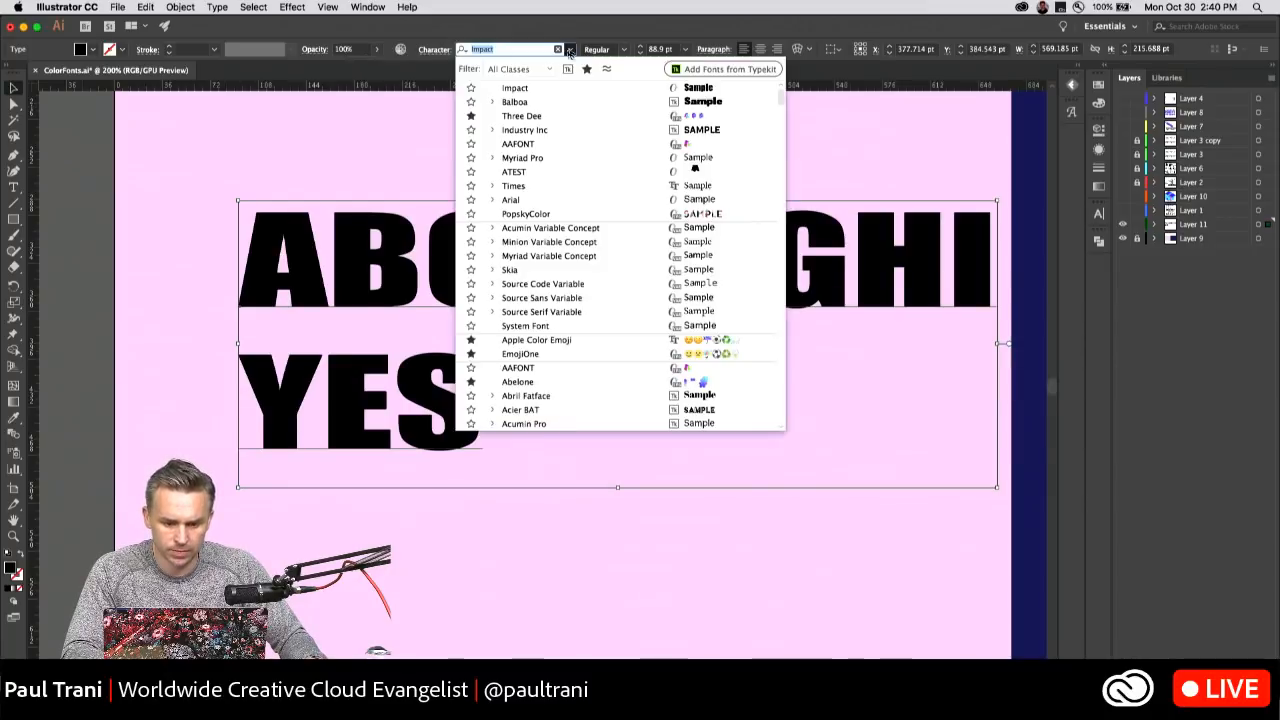
scroll(545, 231, "down", 5)
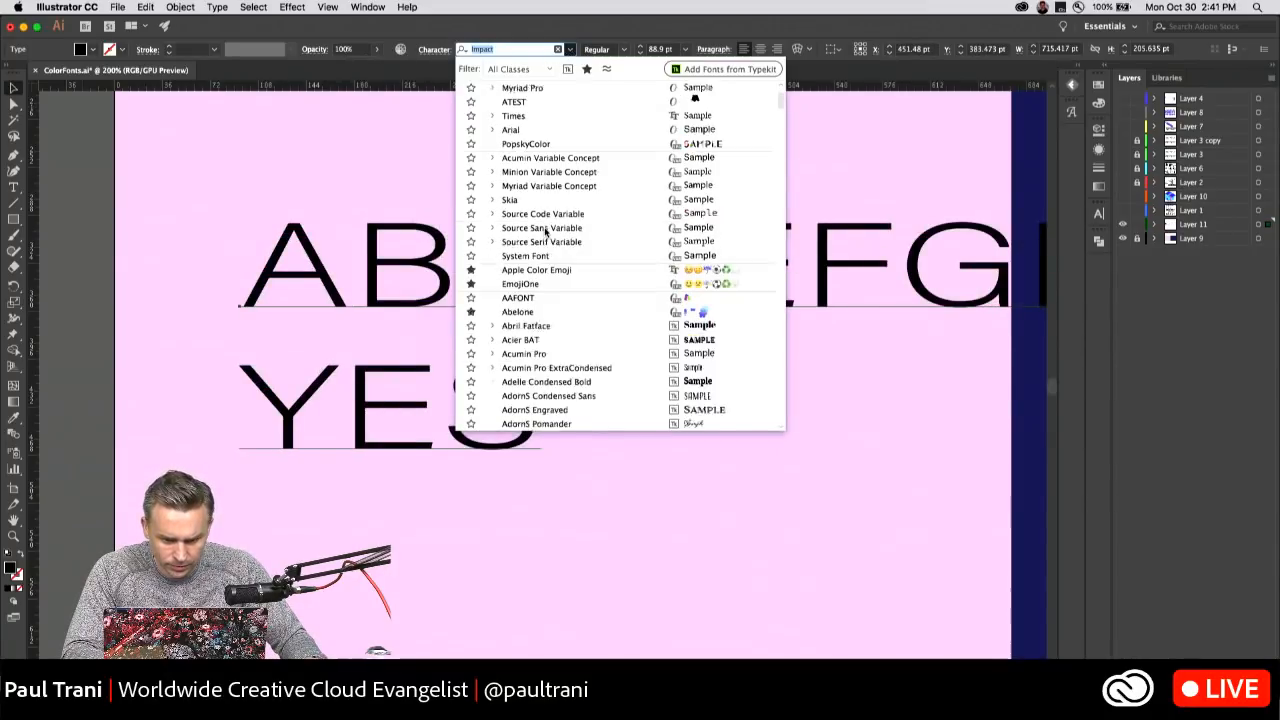
scroll(545, 231, "down", 10)
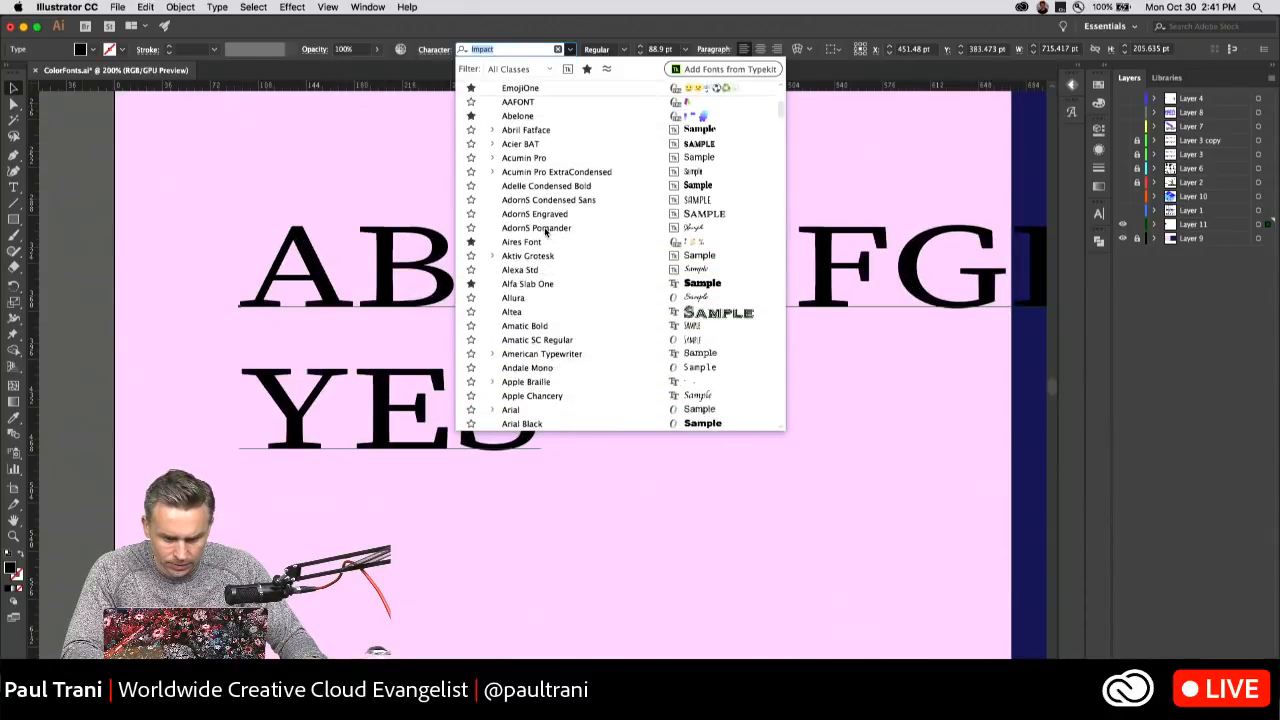
scroll(545, 231, "down", 10)
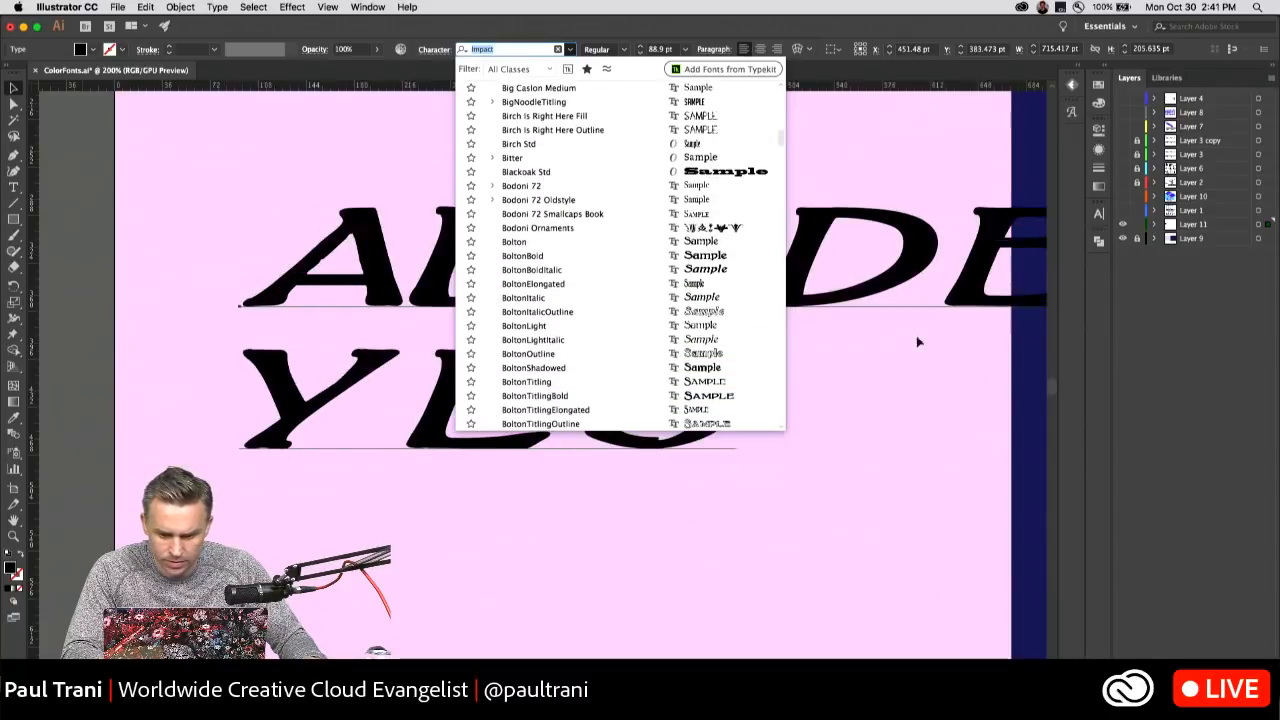
left_click(1151, 363)
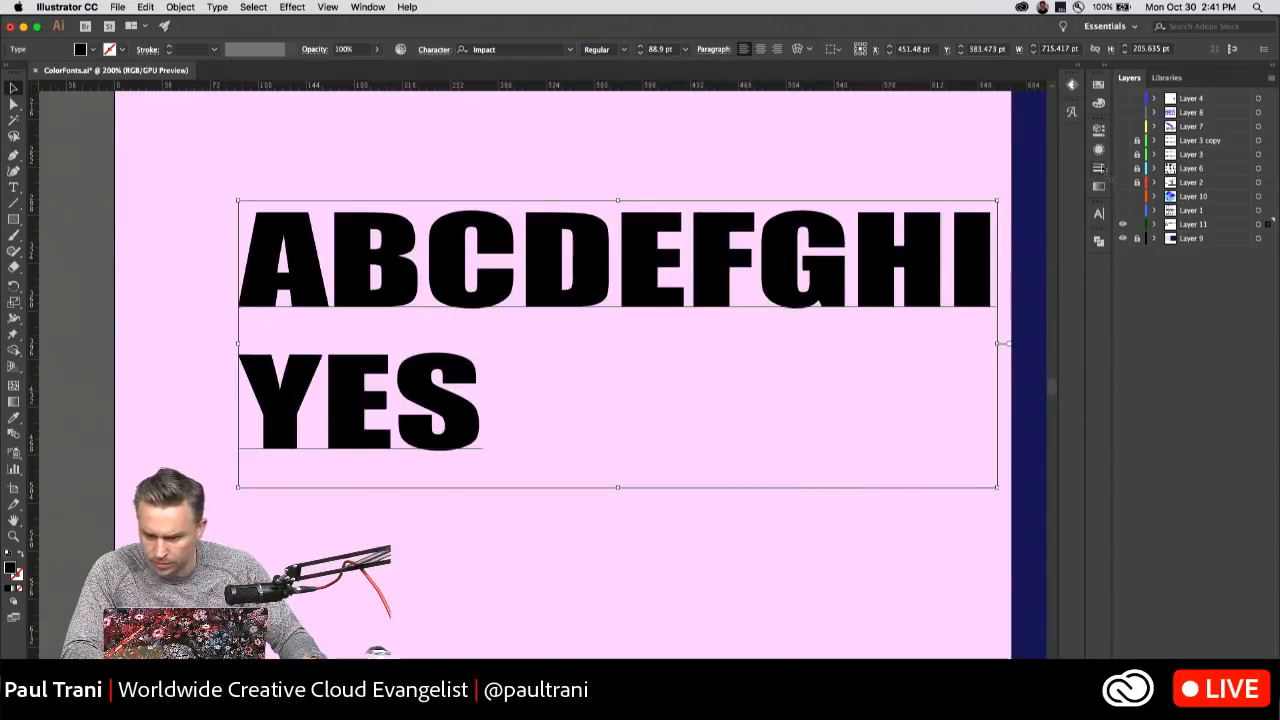
Hide Layer 11 and show Layer 7 with its sample alphabet lettering.
left_click(1122, 225)
left_click(1122, 140)
left_click(1122, 140)
left_click(1122, 126)
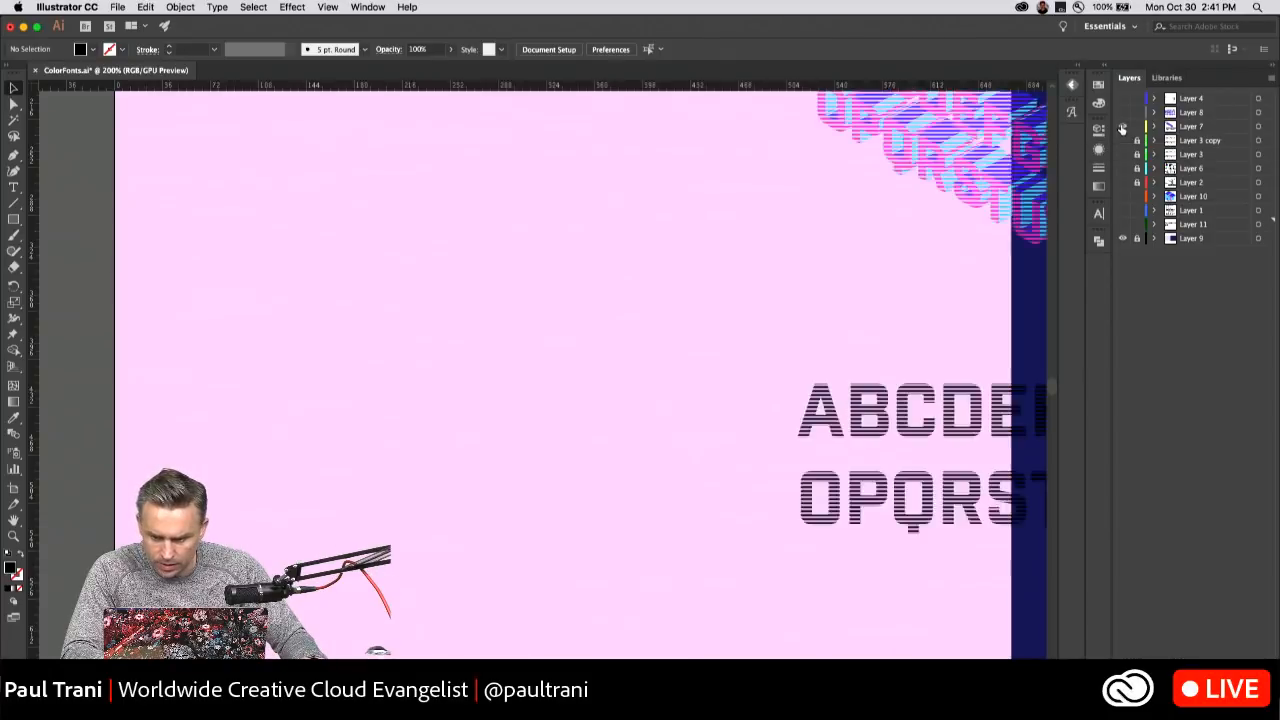
Copy the plain black Industry Inc alphabet text on Layer 7 as an object and hide that layer.
double_click(838, 425)
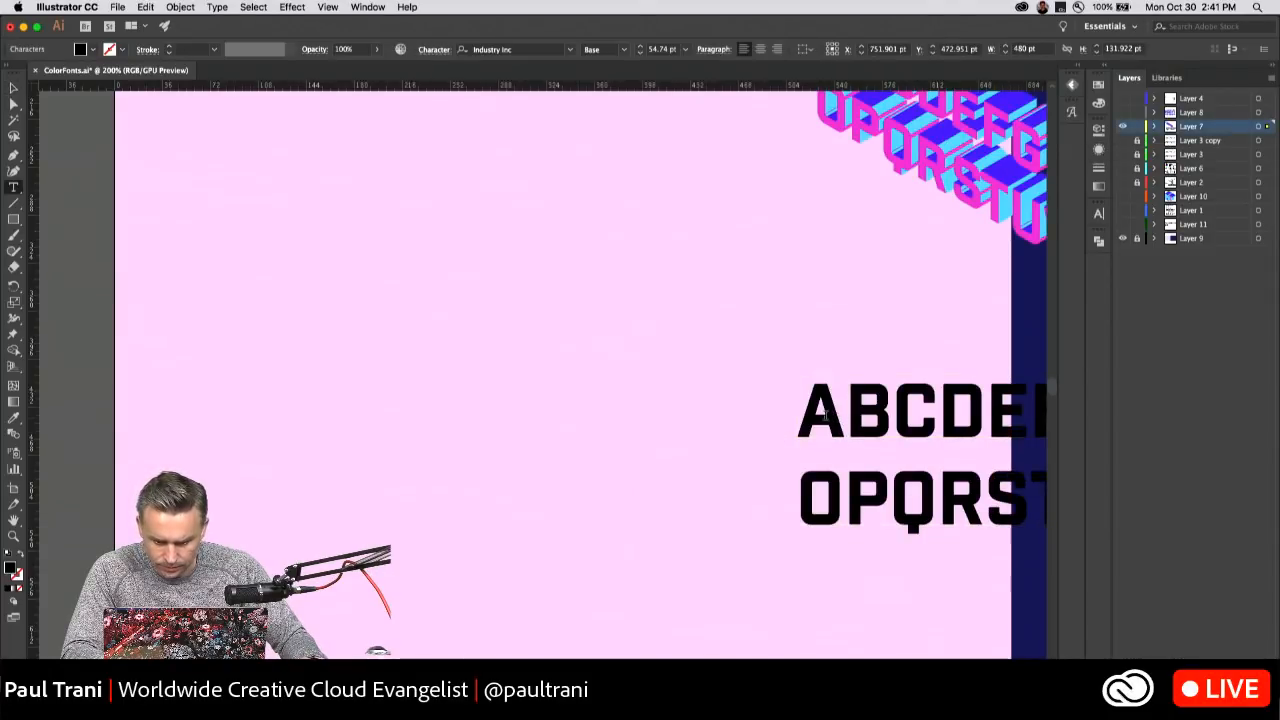
left_click_drag(846, 412, 938, 412)
left_click(13, 88)
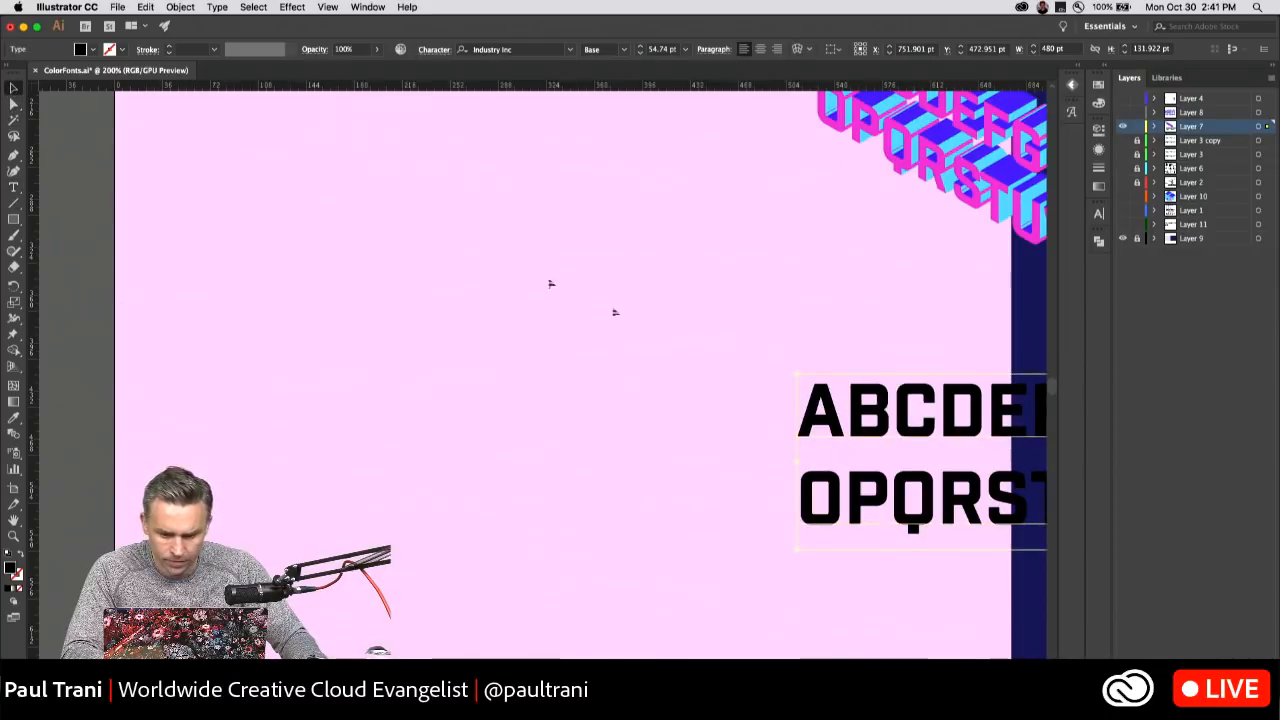
left_click(1122, 127)
Create a new layer above Layer 11 and paste the copied alphabet text into it.
left_click(1192, 225)
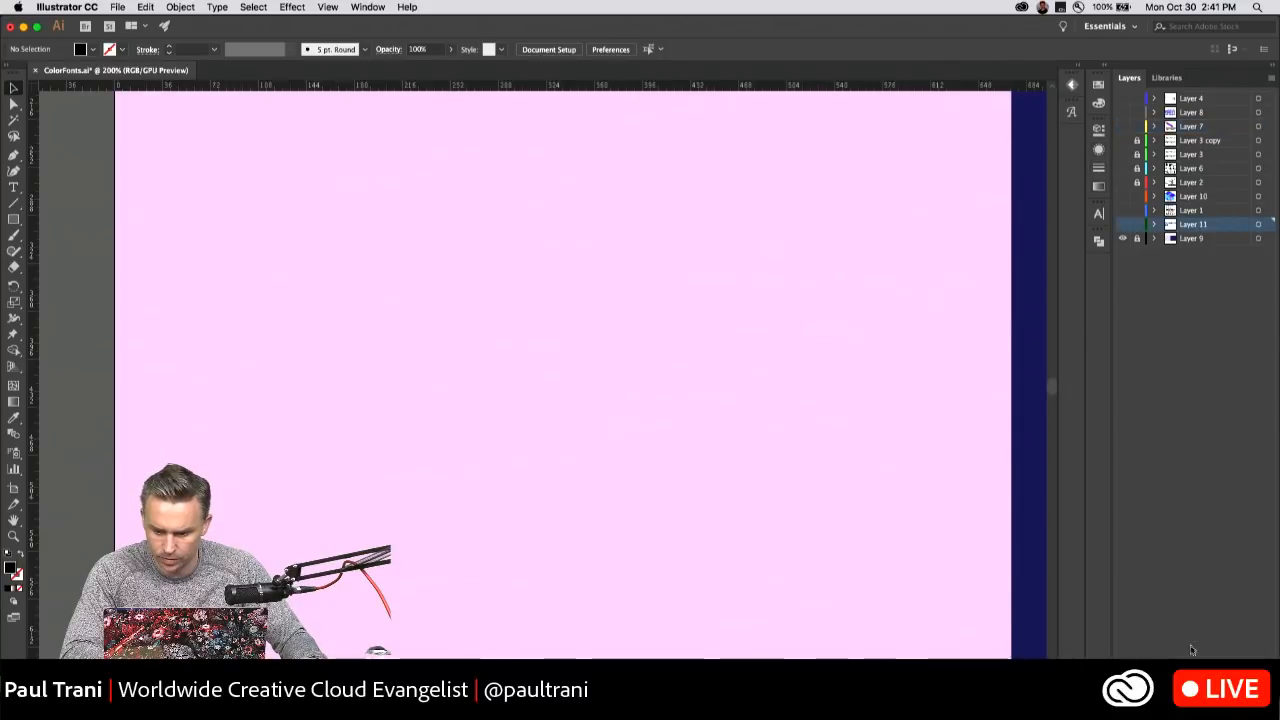
left_click(1254, 708)
key("super+v")
Scale the alphabet text up to about 568 pt wide and center it on the pink background.
left_click_drag(322, 342, 359, 300)
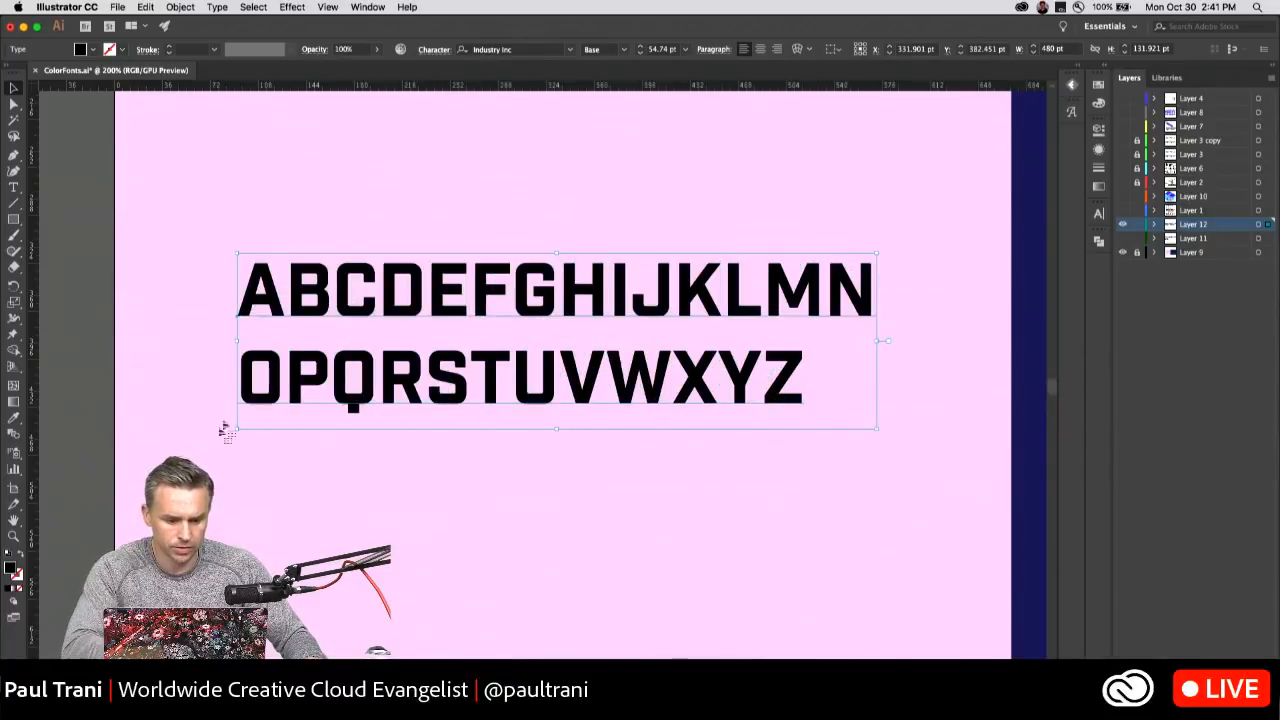
left_click_drag(242, 430, 119, 460)
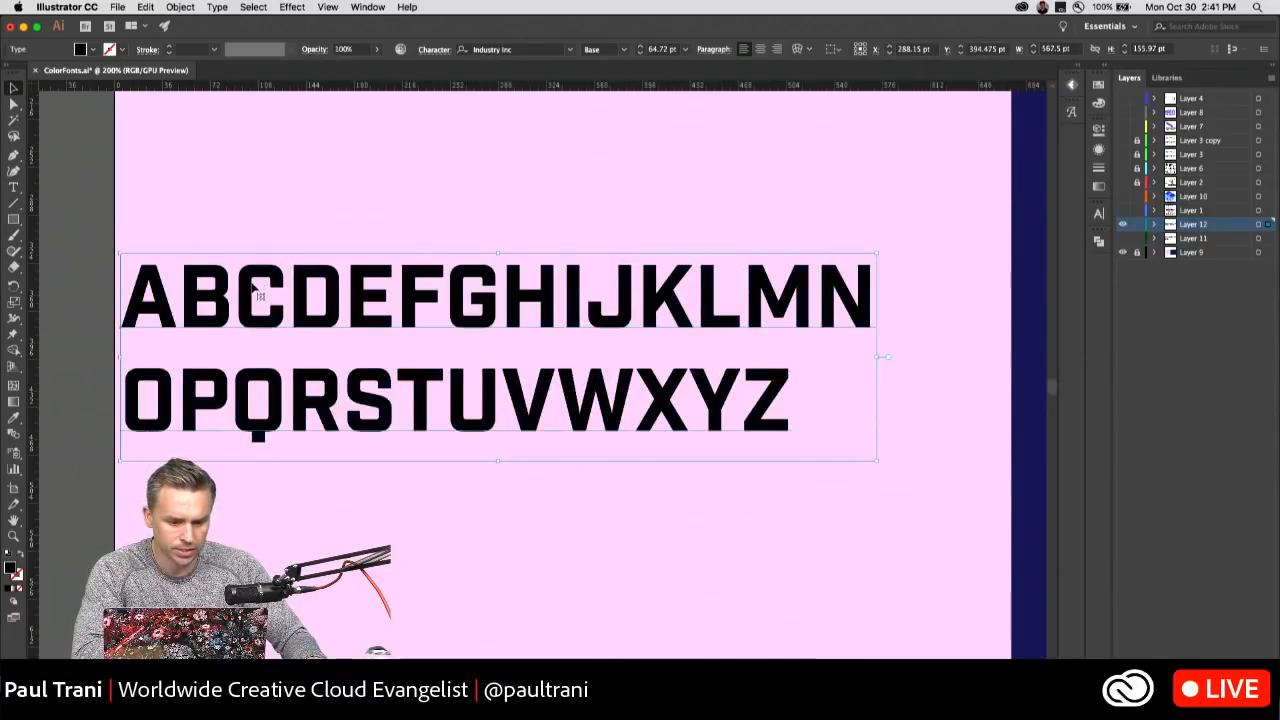
left_click_drag(276, 282, 331, 288)
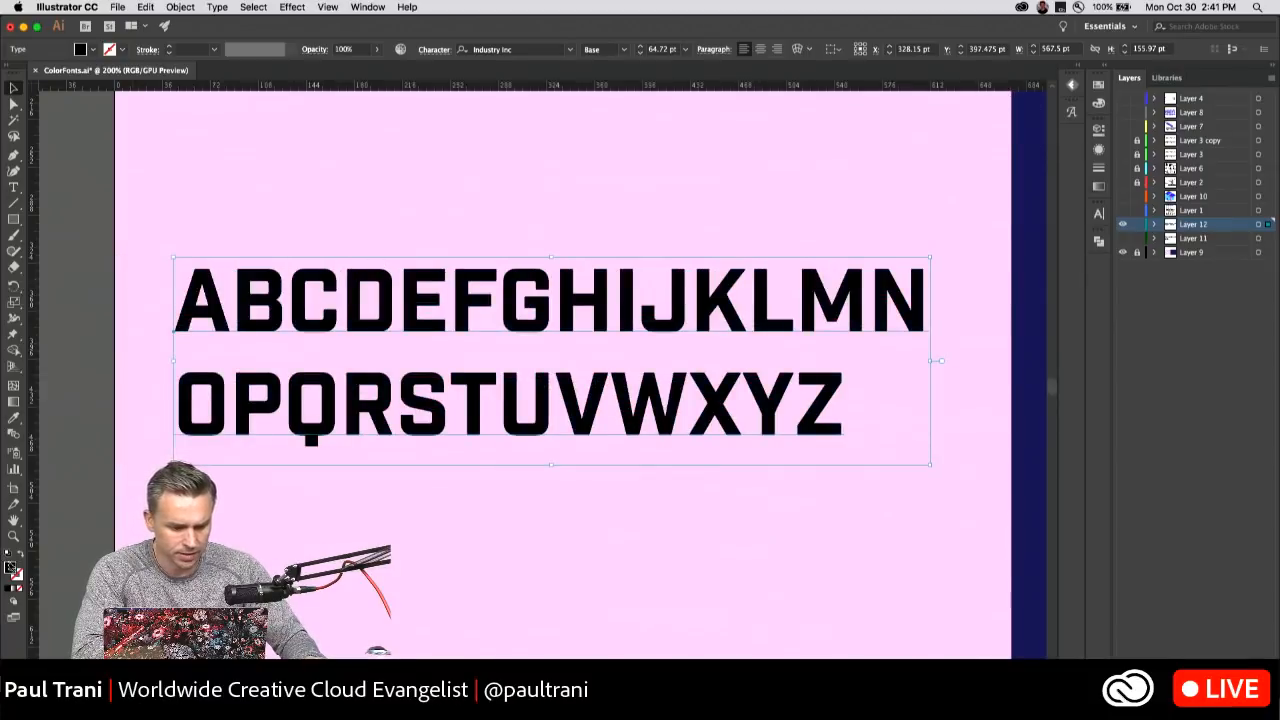
Fill the alphabet text with the dark blue swatch.
left_click(93, 50)
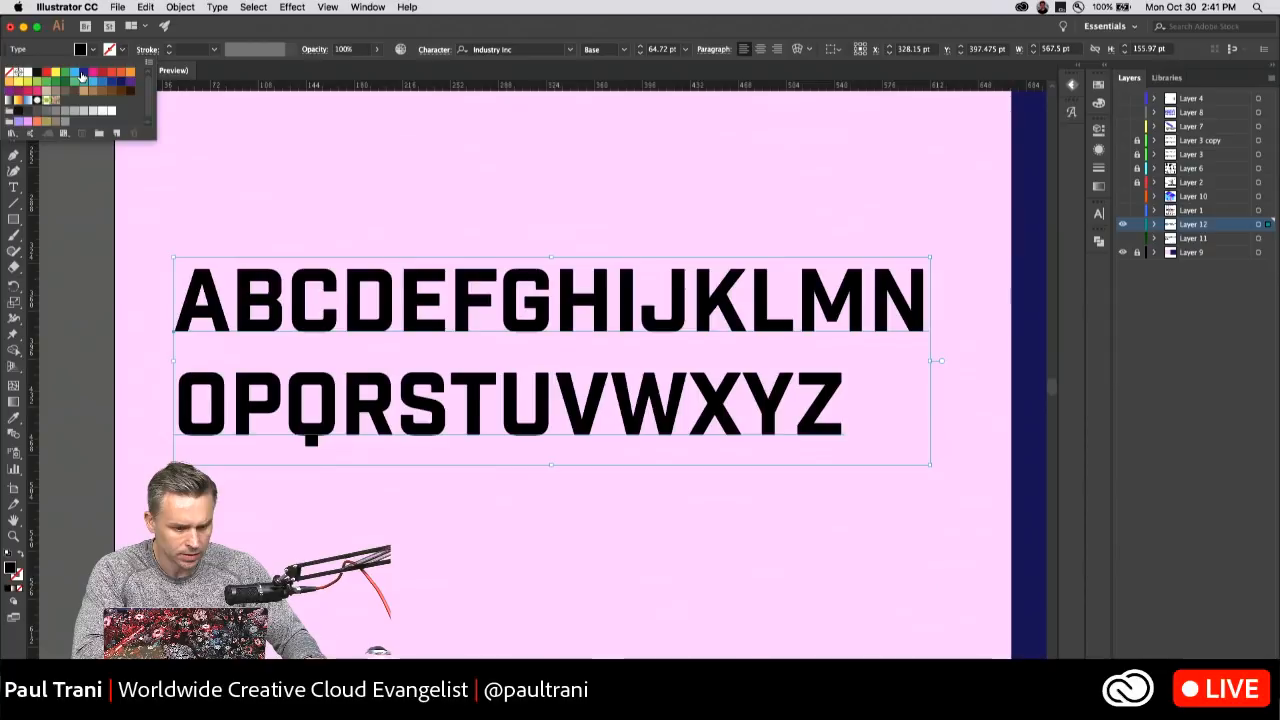
left_click(81, 75)
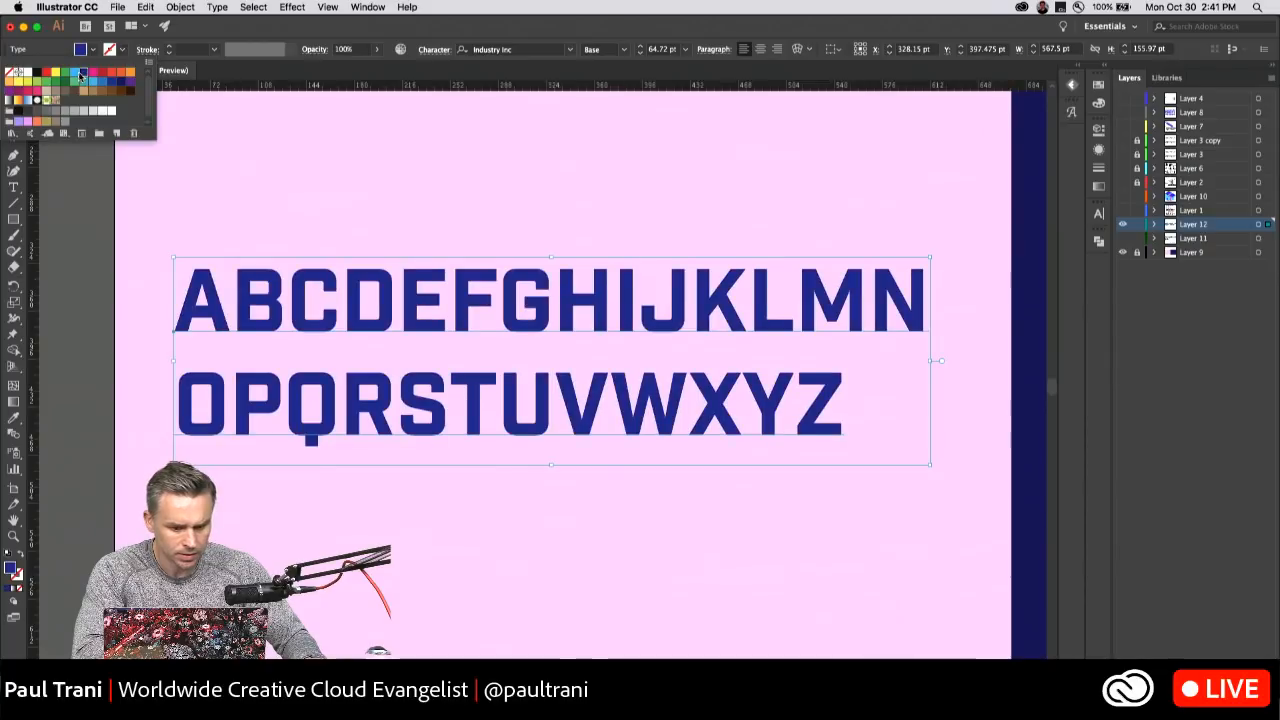
Start a 3D Extrude & Bevel effect on the alphabet text with preview on and set its position to Isometric Left.
left_click(292, 7)
mouse_move(430, 91)
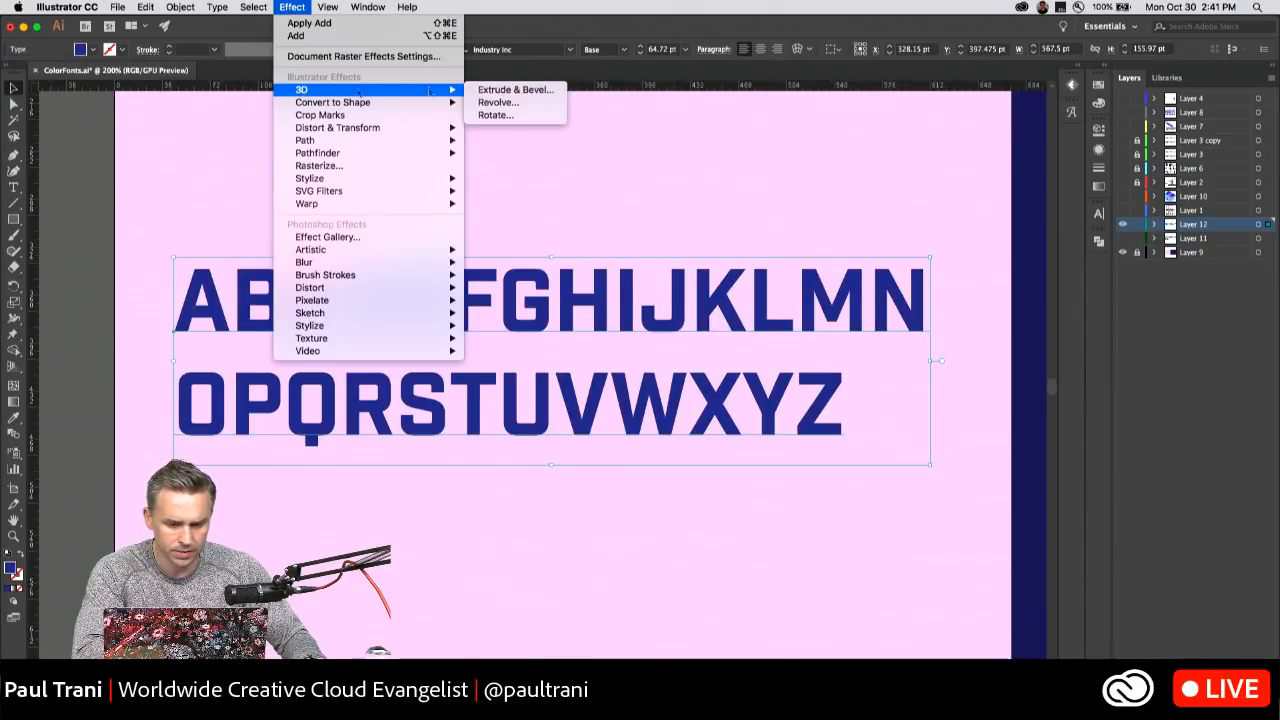
left_click(528, 90)
left_click_drag(823, 285, 739, 169)
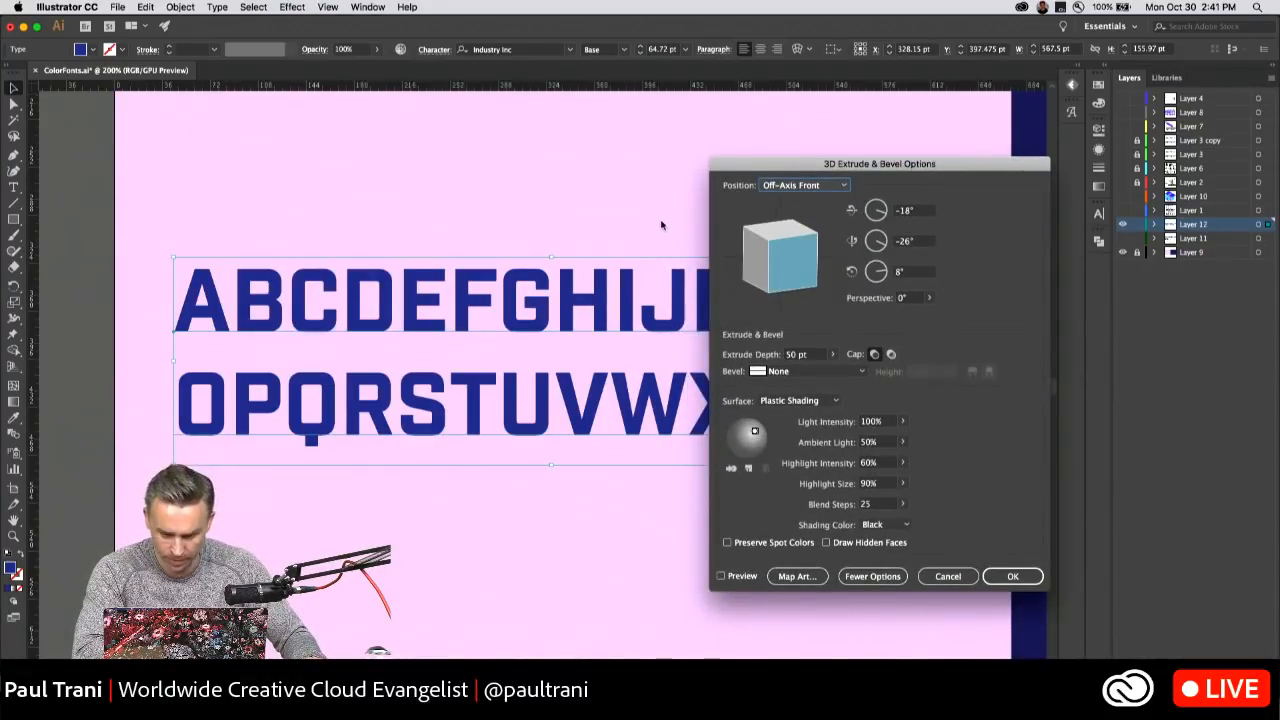
left_click(720, 577)
left_click_drag(785, 170, 783, 104)
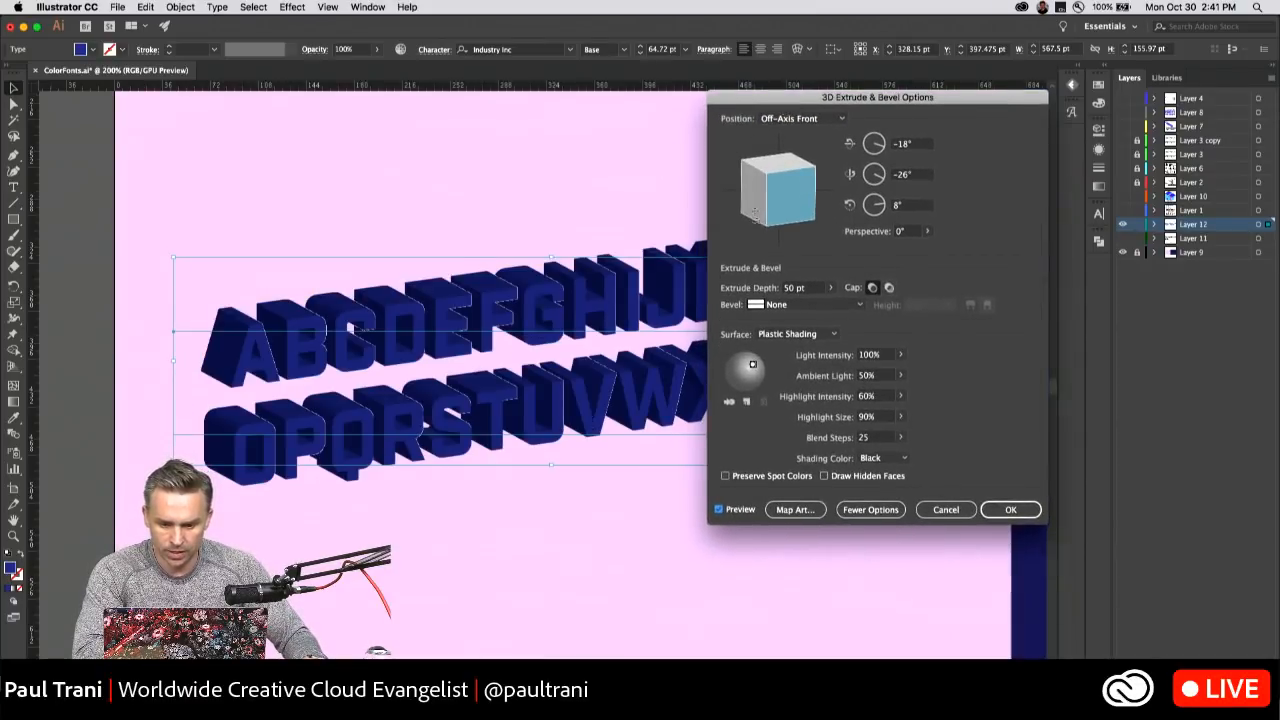
left_click(800, 118)
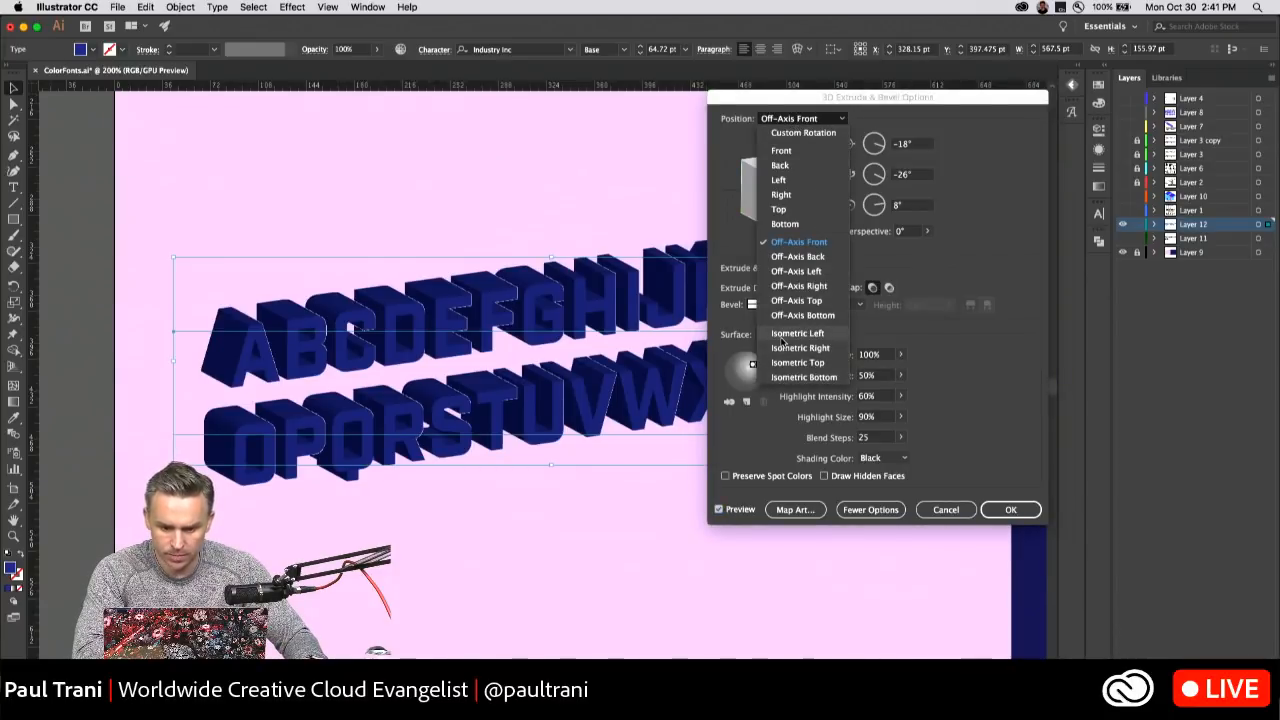
left_click(782, 336)
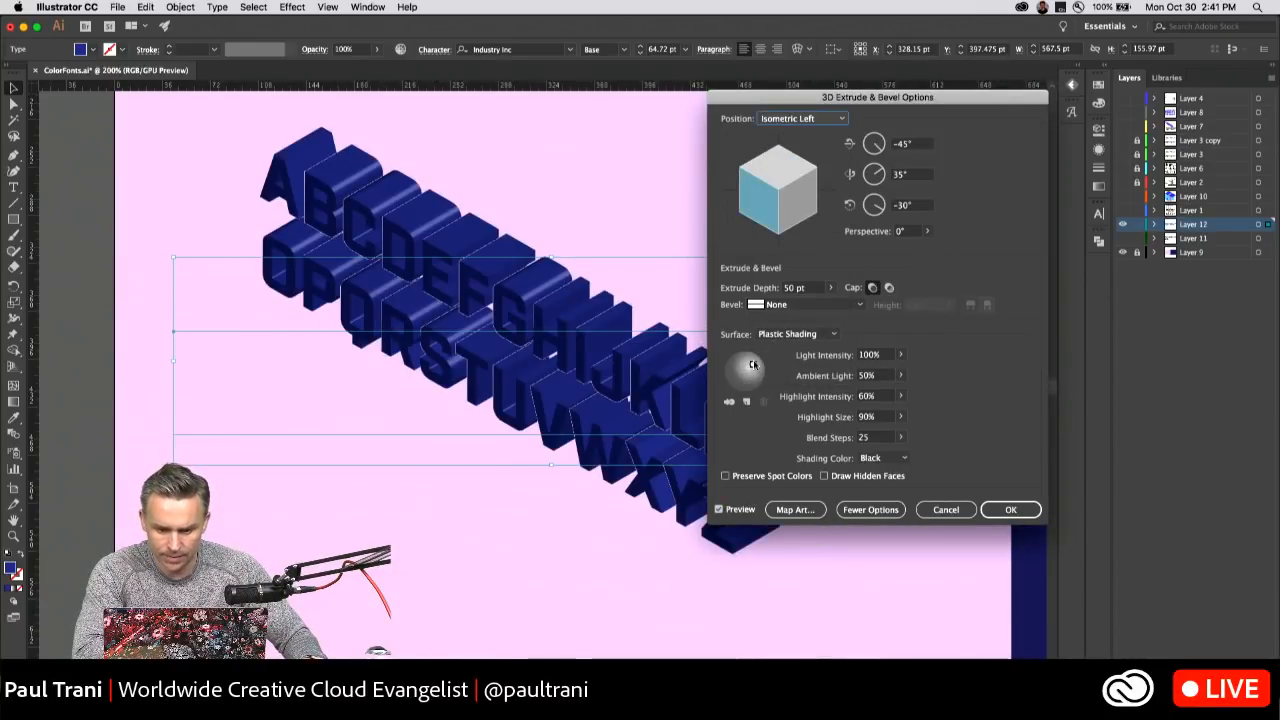
Move the light toward the lower left of the shading sphere and check the light intensity setting.
left_click_drag(753, 364, 739, 375)
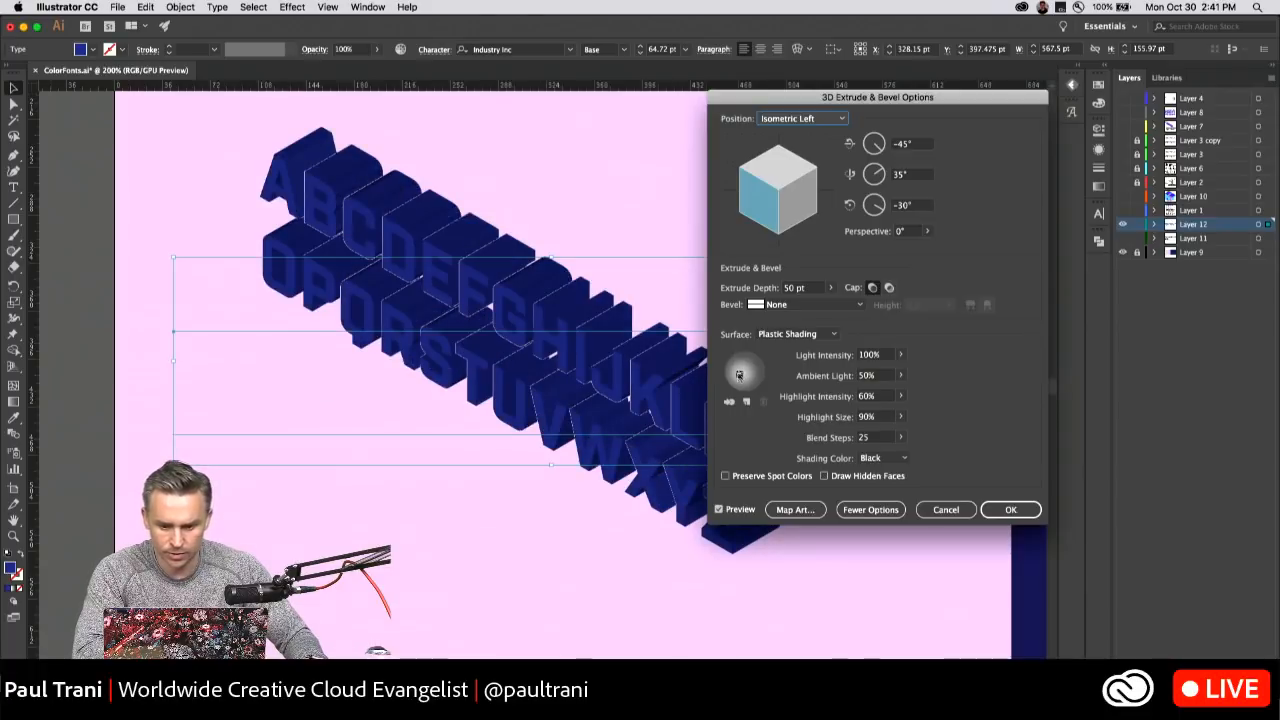
left_click(902, 356)
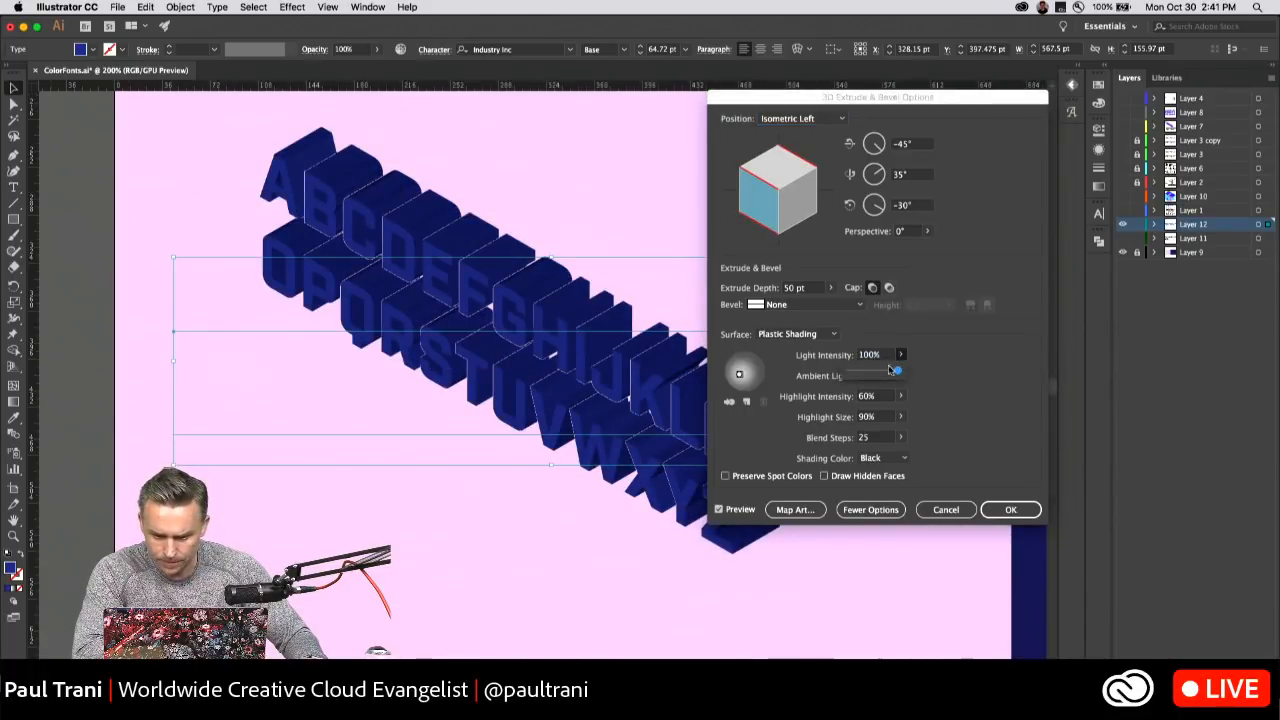
left_click(1030, 370)
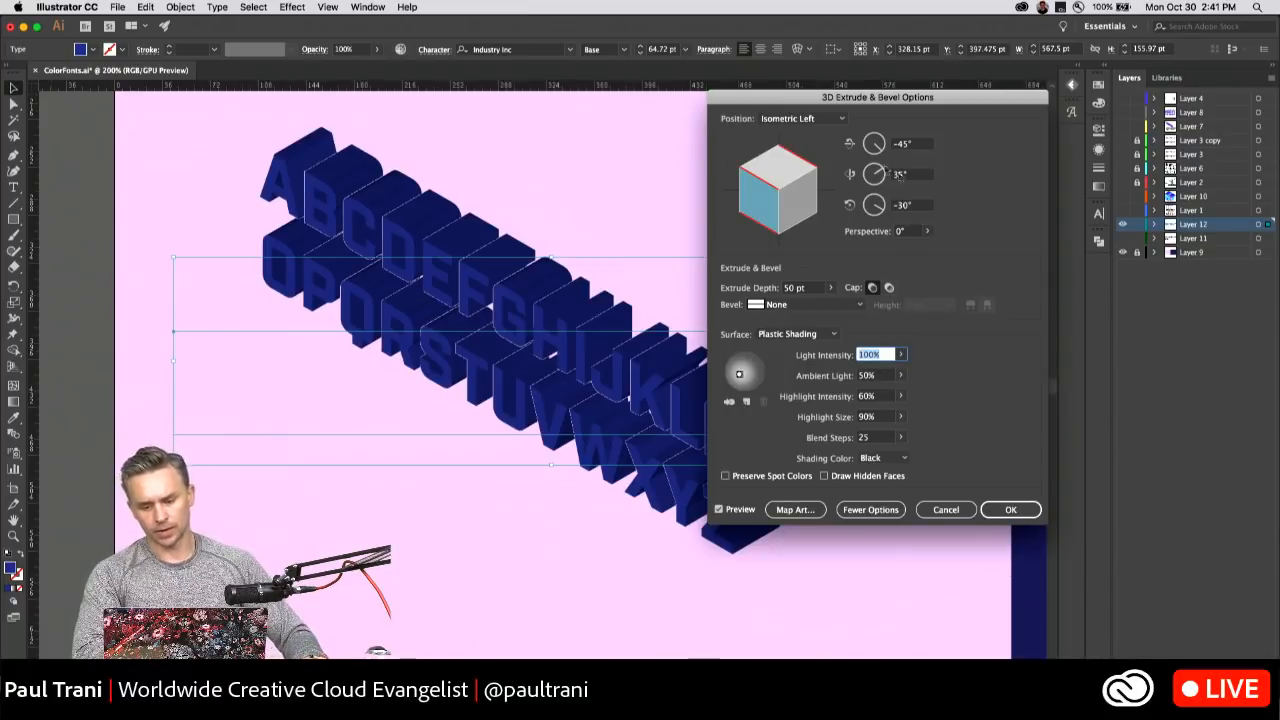
Apply the Isometric Left 3D extrusion to the alphabet text, expand its appearance and select the whole lettering group.
left_click(1008, 510)
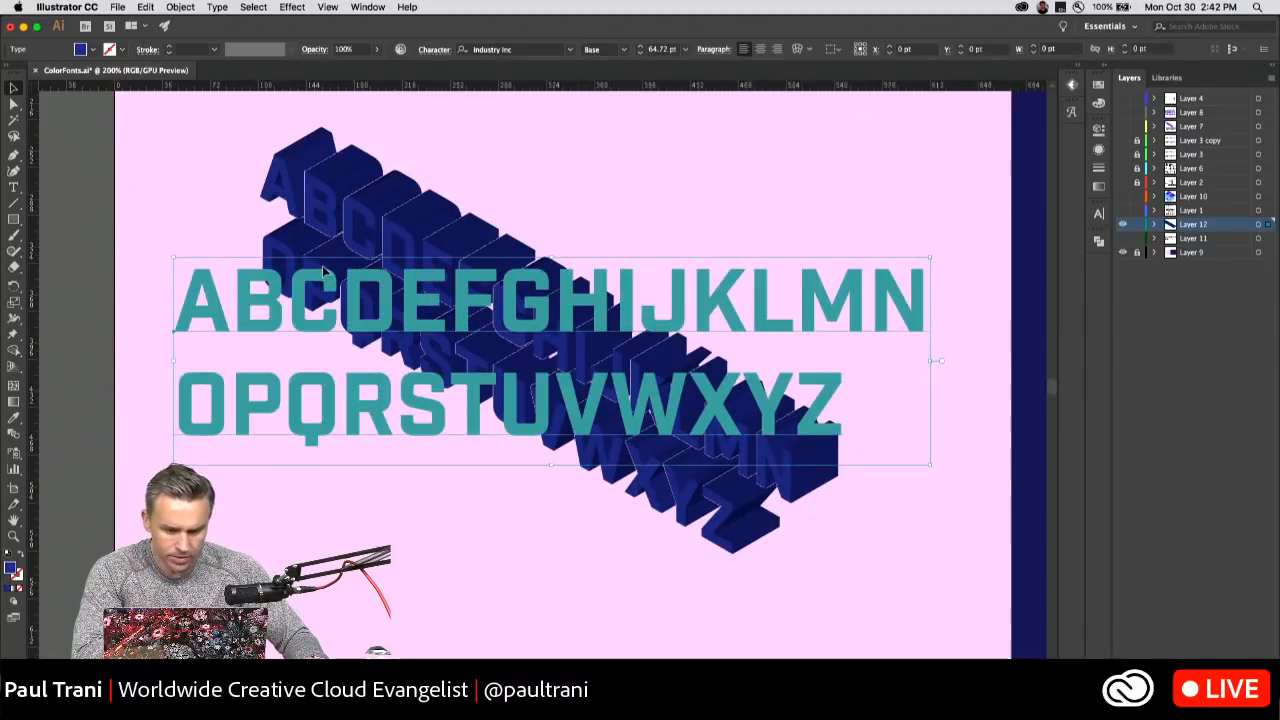
left_click(182, 7)
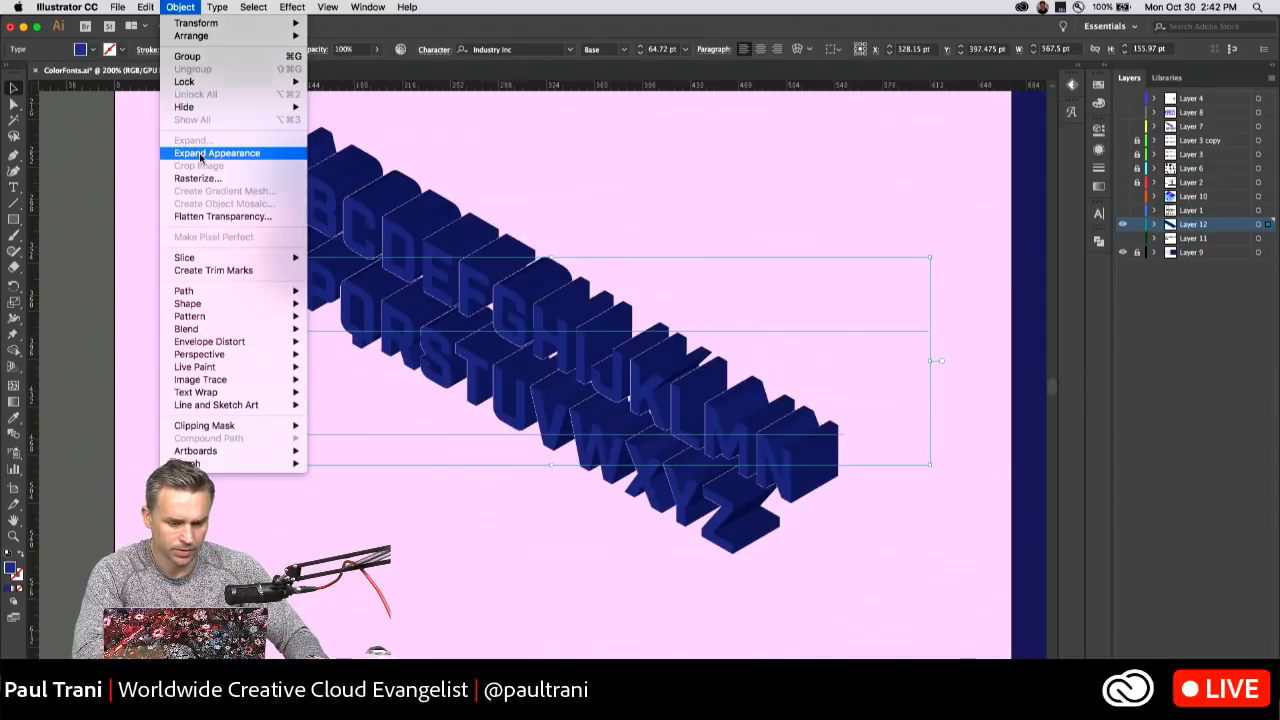
left_click(200, 155)
left_click(178, 203)
left_click(366, 205)
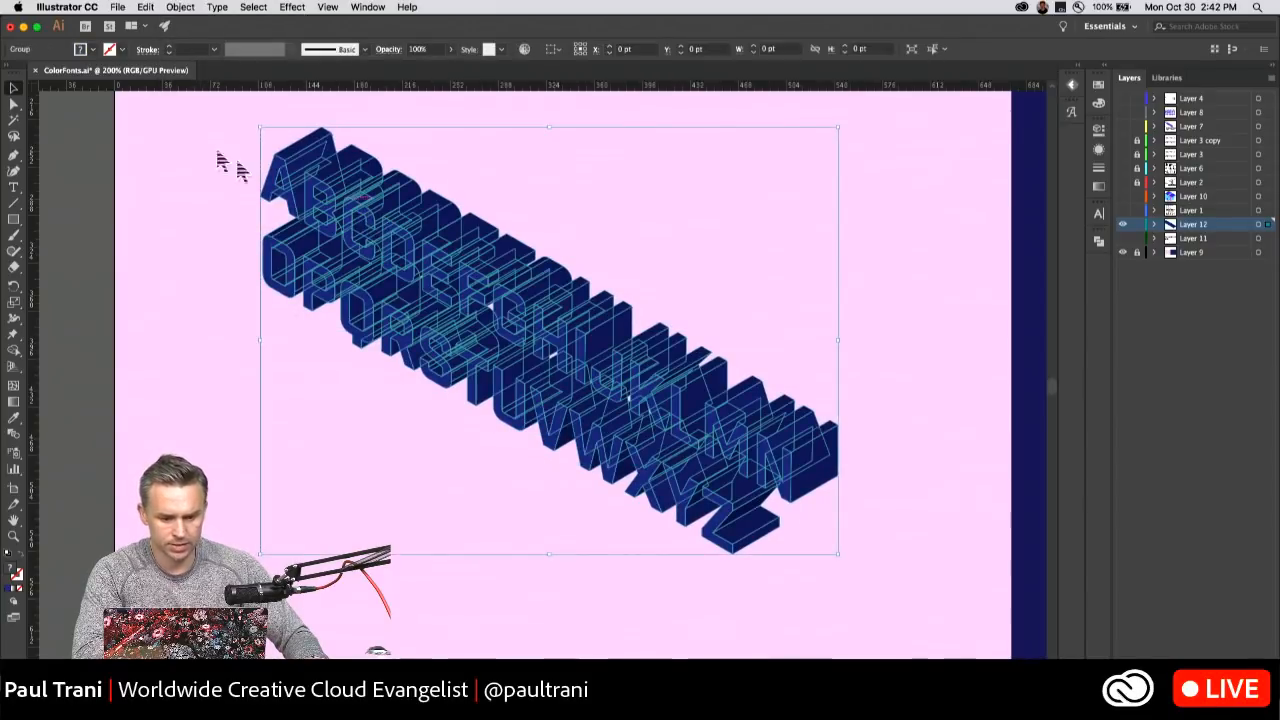
left_click_drag(205, 146, 806, 560)
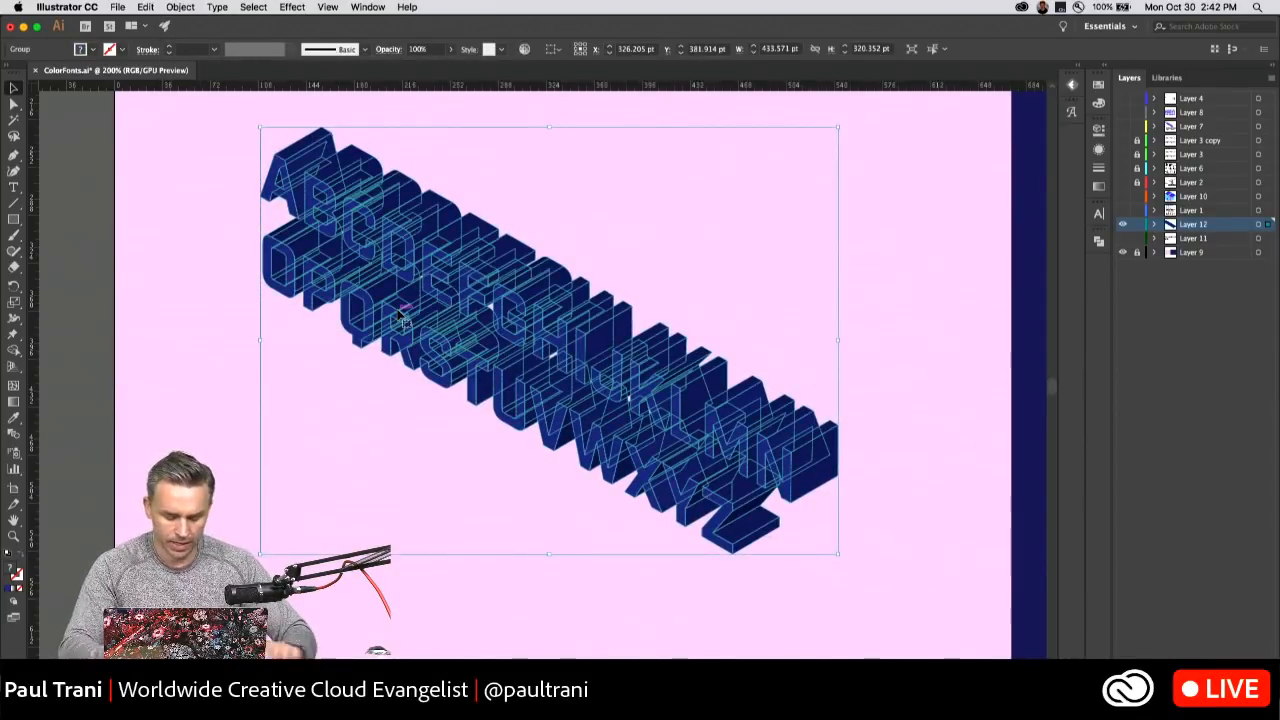
Start Recolor Artwork on the expanded lettering group and display its colors on the editable color wheel.
key("super+equal")
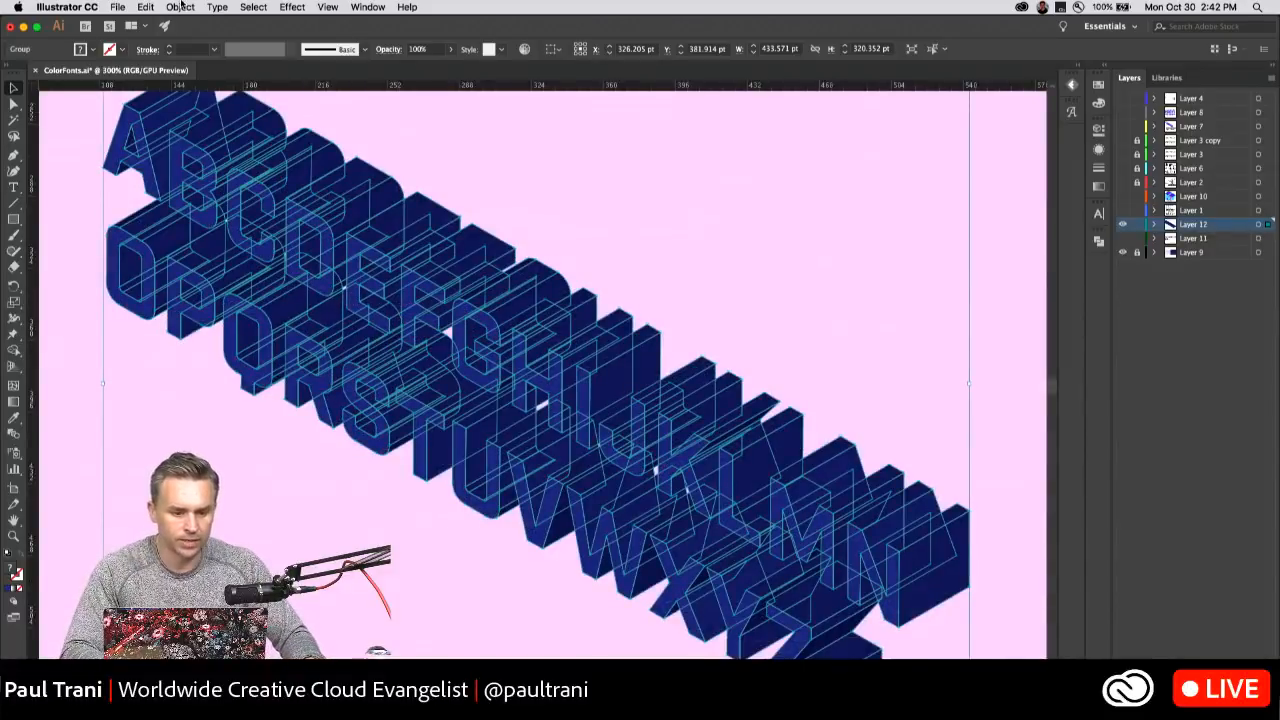
left_click(176, 8)
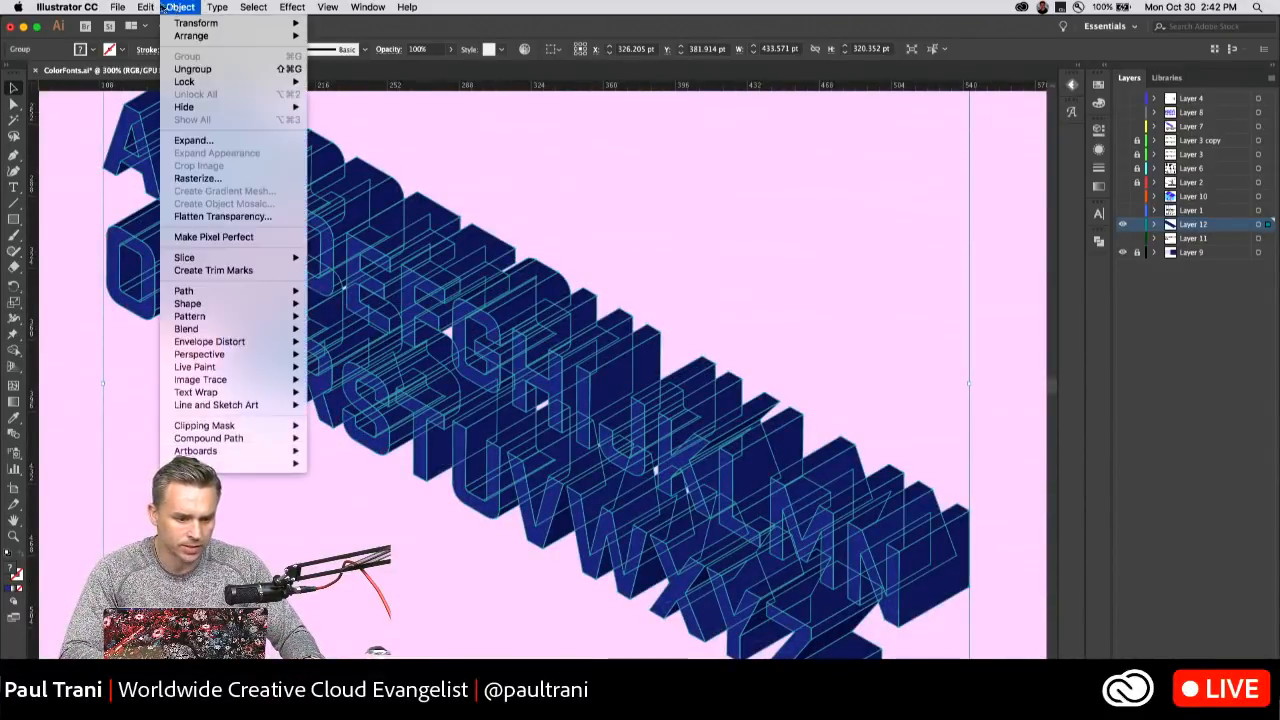
mouse_move(146, 7)
mouse_move(203, 230)
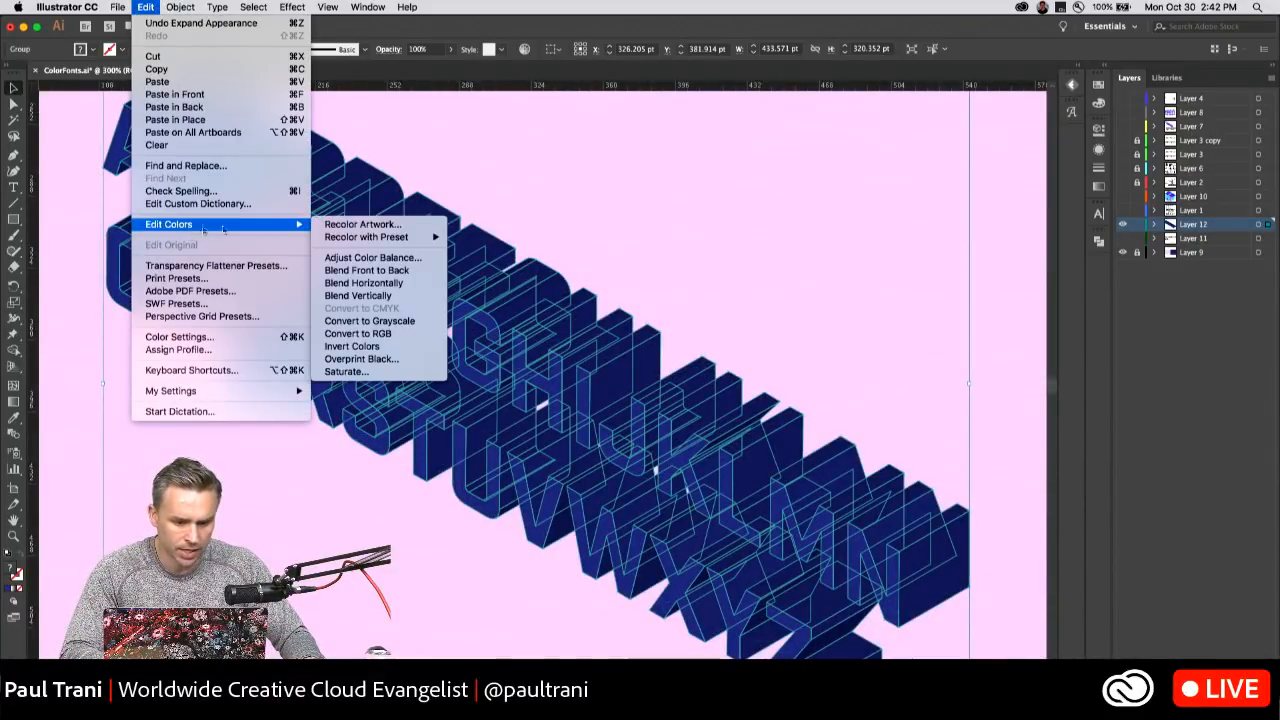
left_click(362, 224)
left_click_drag(786, 178, 750, 120)
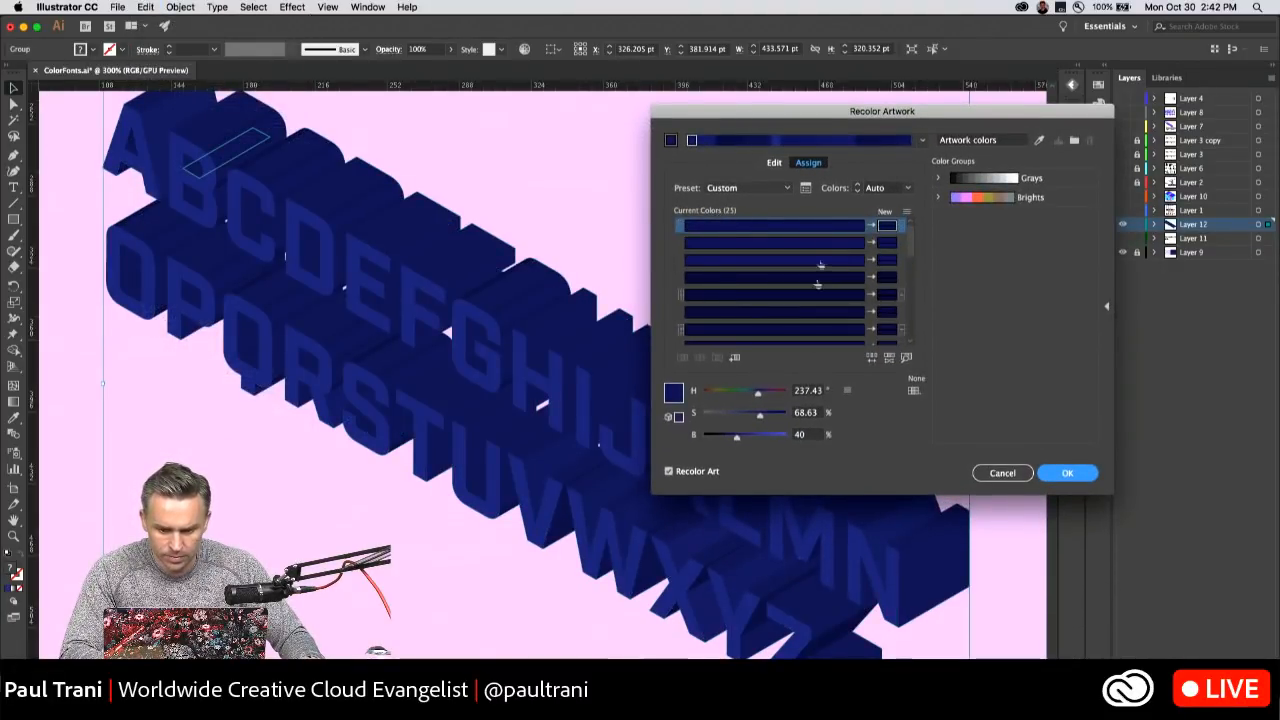
left_click(772, 193)
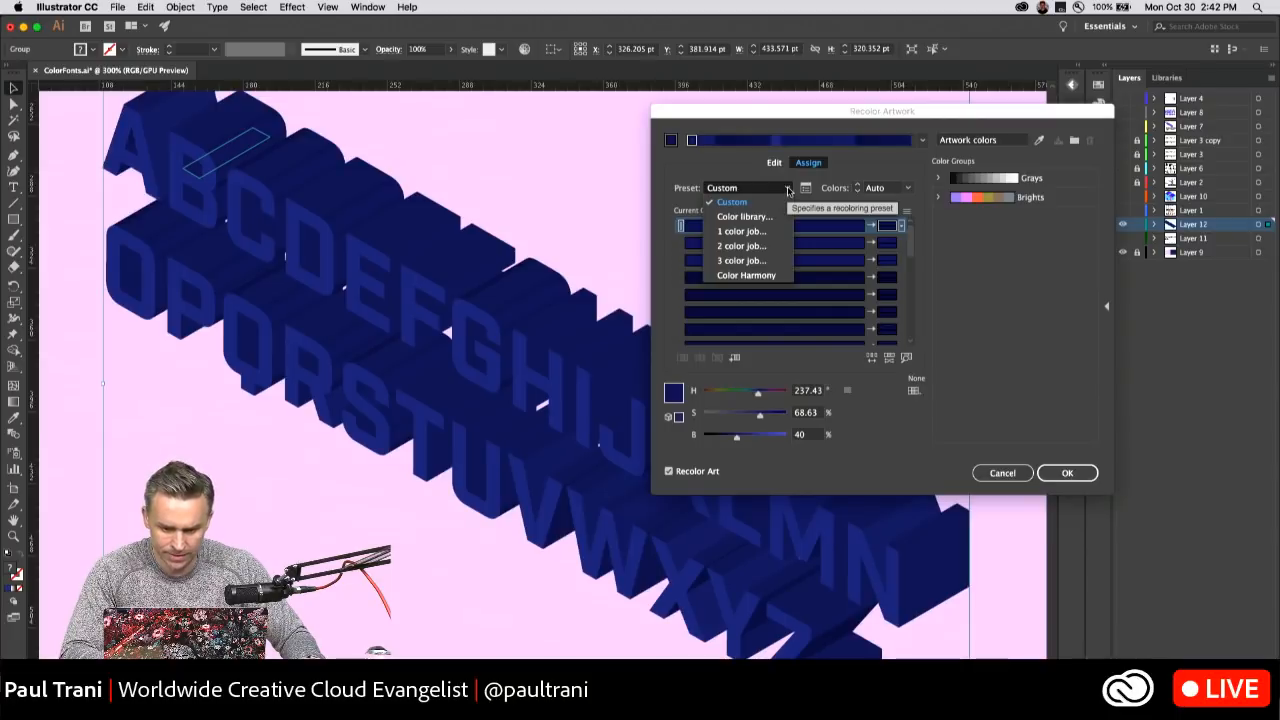
left_click(767, 173)
left_click(772, 163)
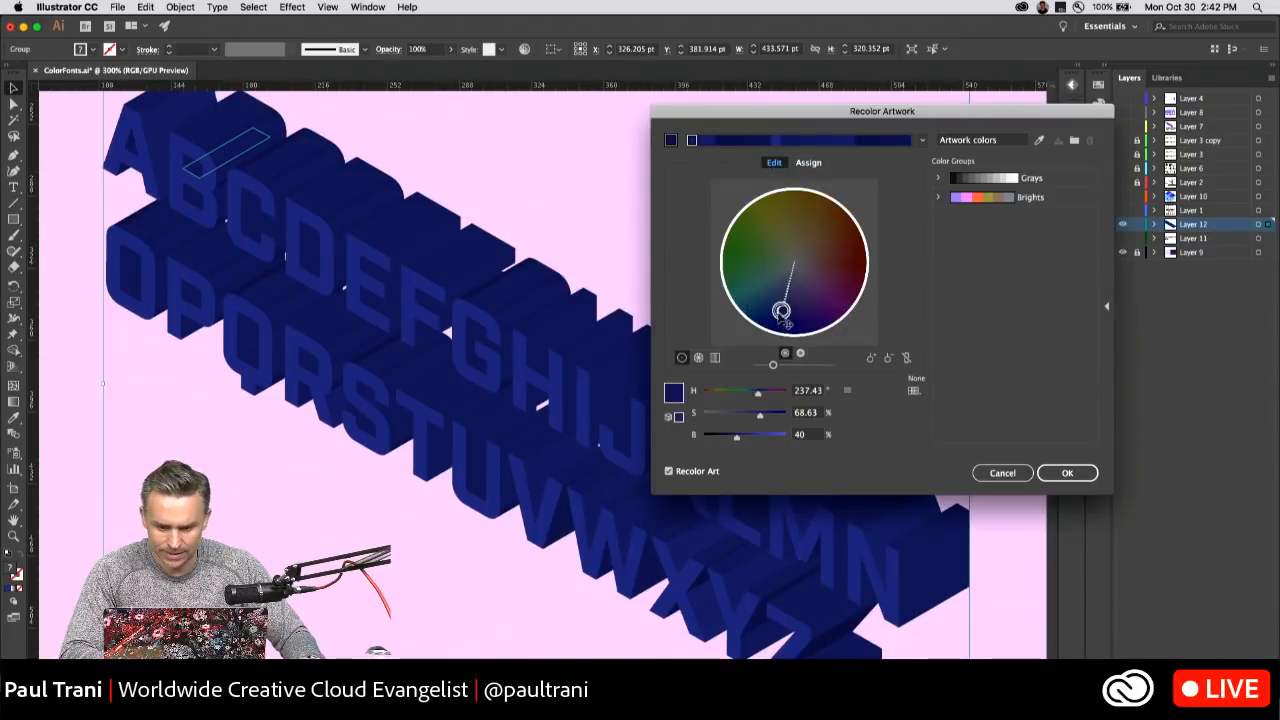
Recolor separate blue shades as light yellow, light cyan and pink with a hue of about 336°, and raise the overall brightness to maximum.
left_click_drag(782, 312, 789, 247)
left_click_drag(773, 366, 829, 365)
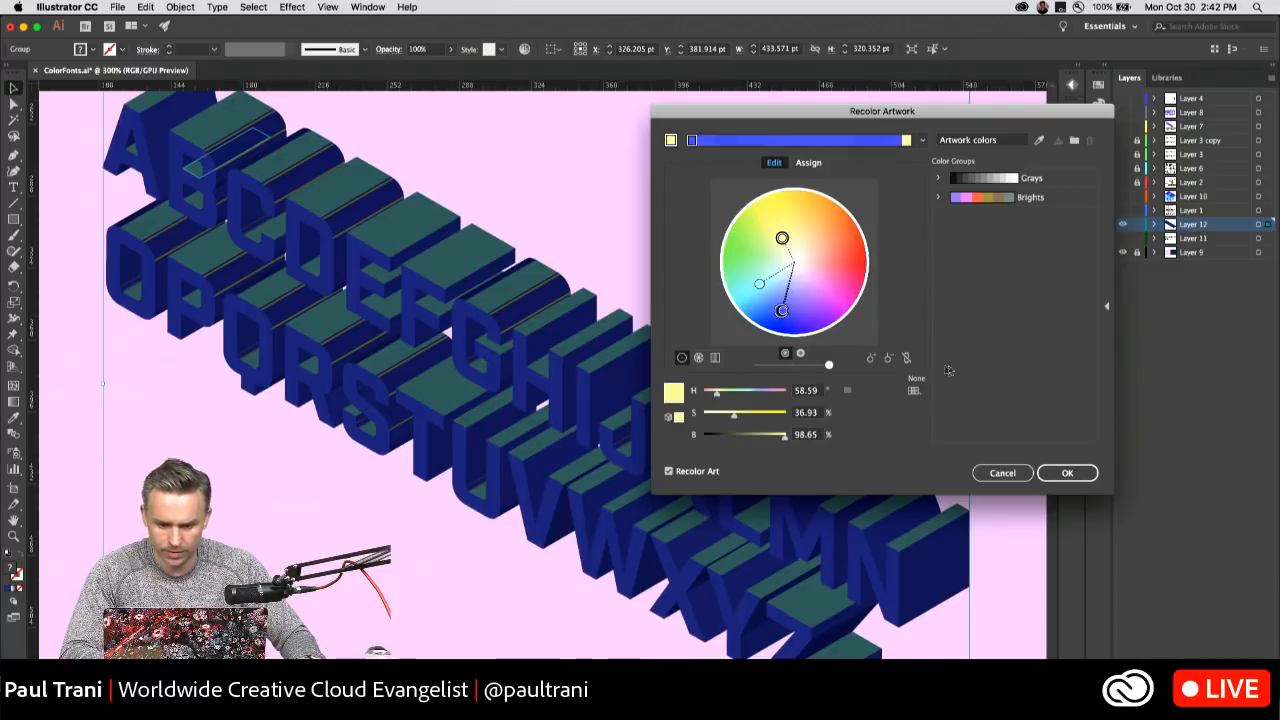
left_click(783, 311)
left_click_drag(784, 312, 832, 272)
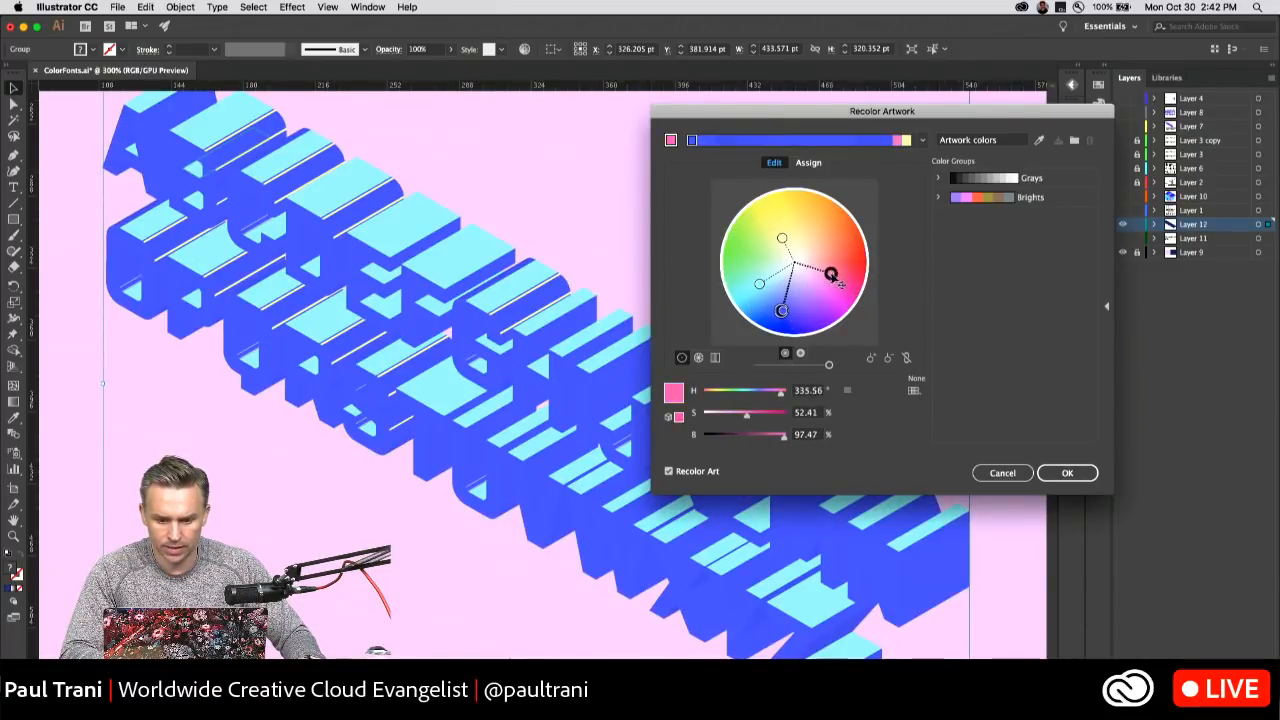
Shift further blue shades to light green and to purple, and remove those shifted colors from the color wheel.
left_click_drag(784, 312, 774, 259)
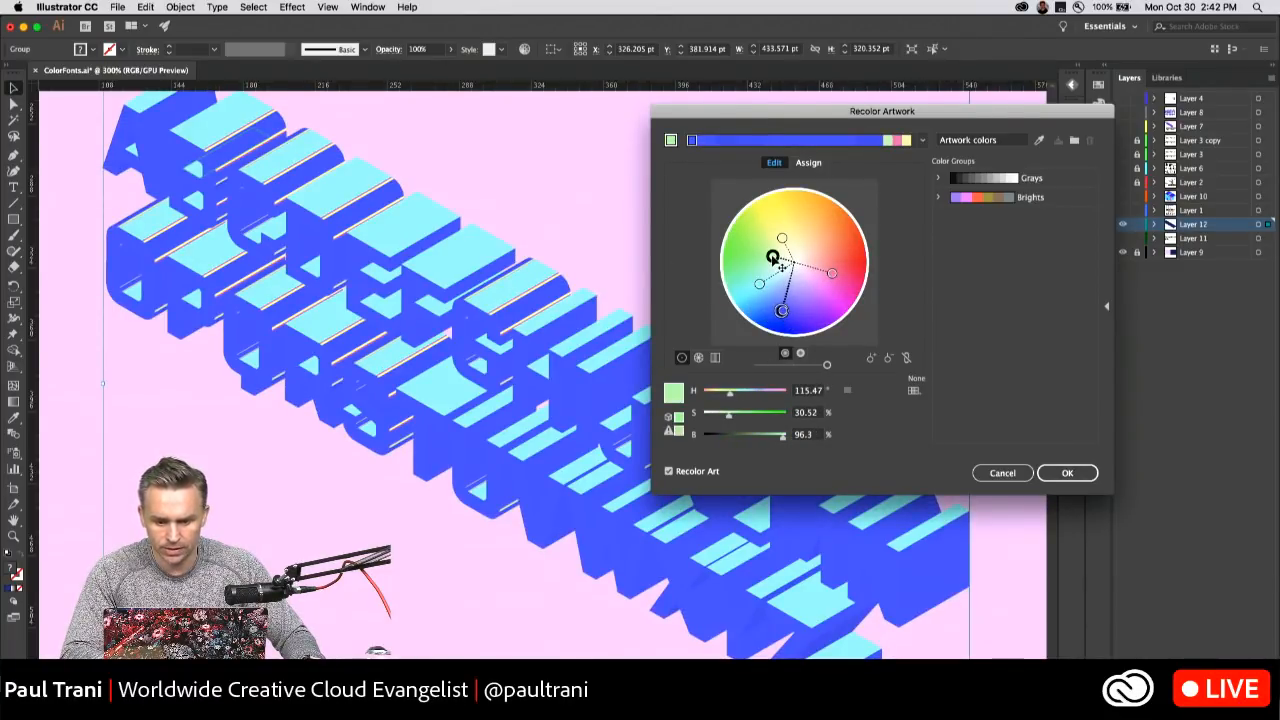
right_click(773, 258)
left_click(805, 281)
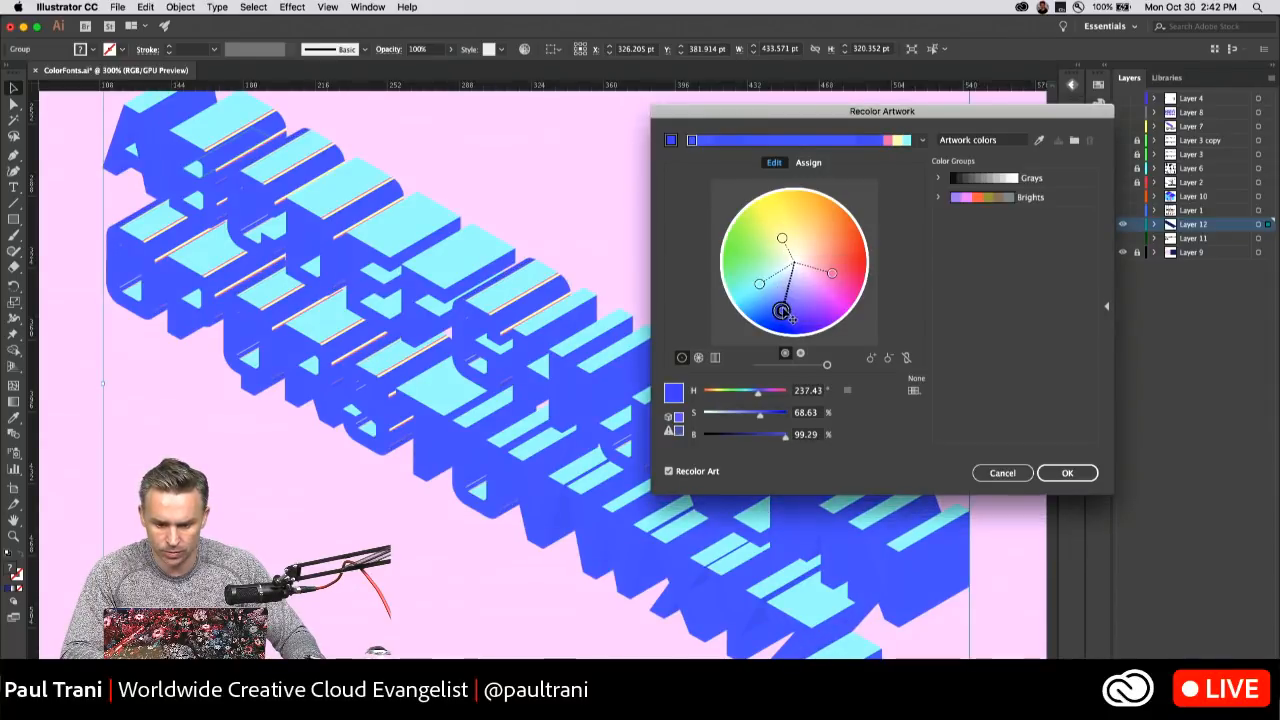
left_click_drag(786, 314, 819, 292)
right_click(815, 290)
left_click(845, 316)
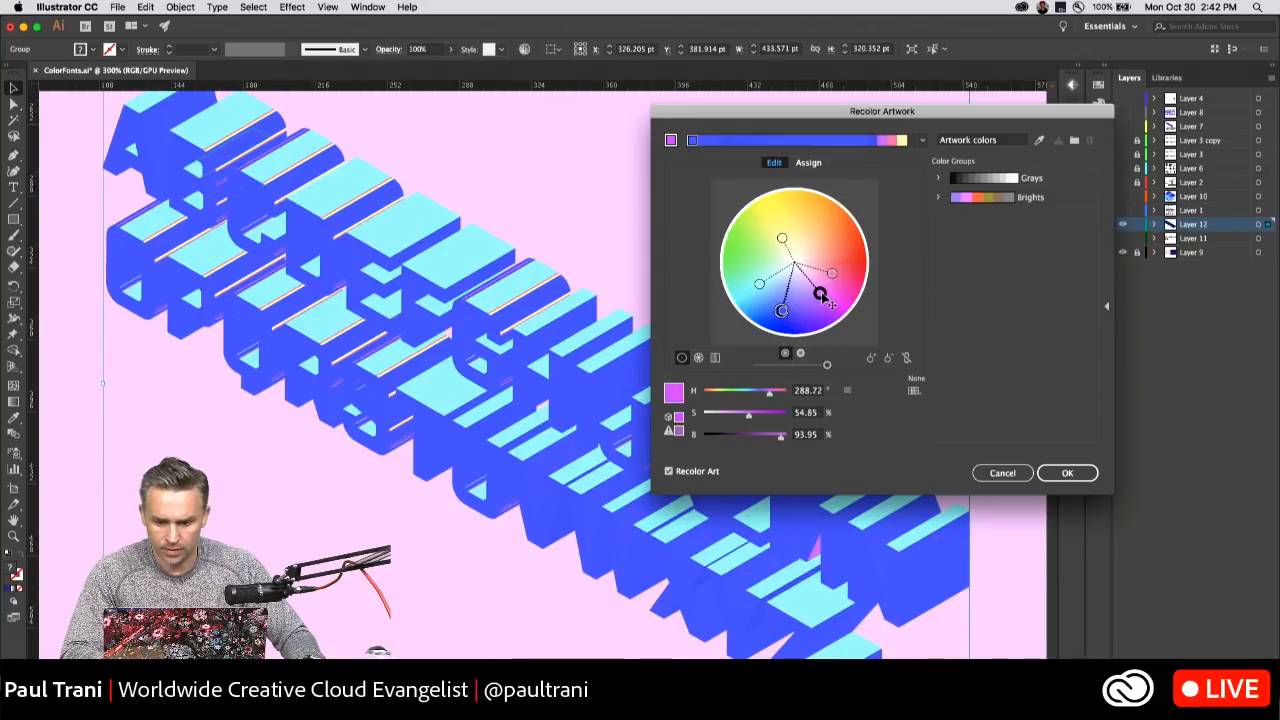
right_click(819, 292)
left_click(845, 318)
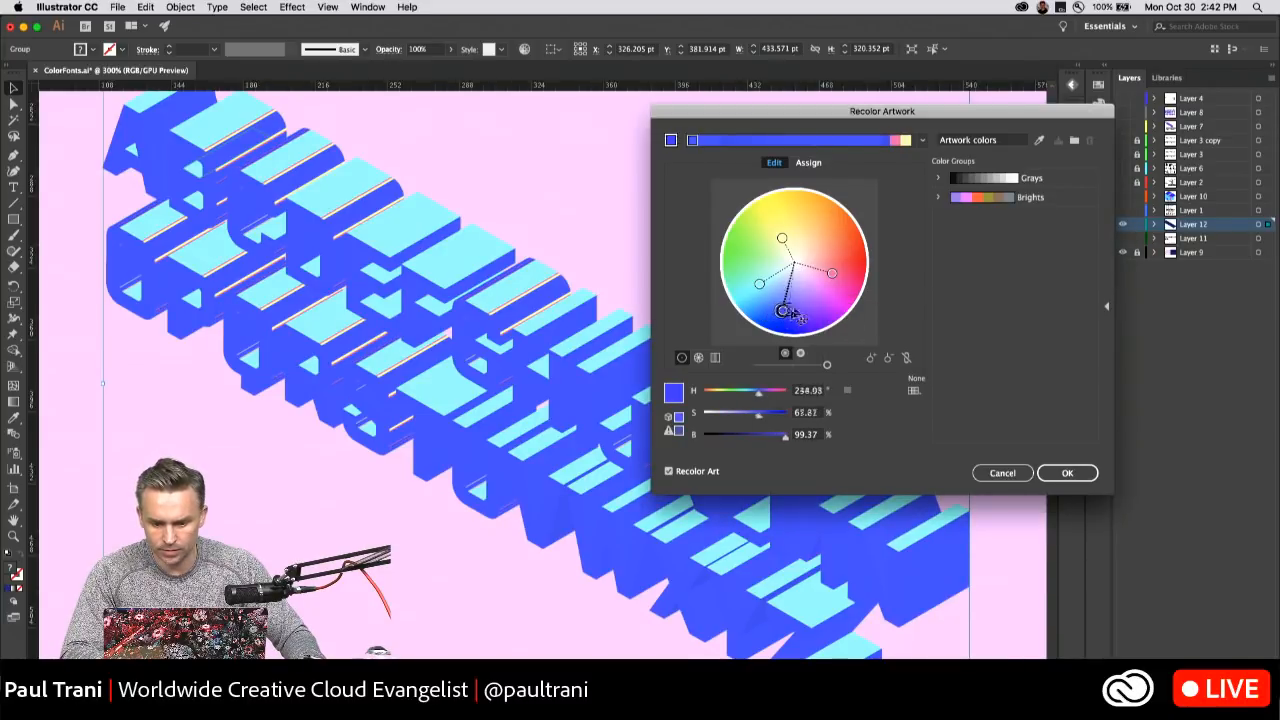
Recolor the blue side faces of the letters as purple with a hue of about 277° and apply the recoloring.
left_click_drag(786, 312, 815, 296)
right_click(816, 297)
left_click(815, 297)
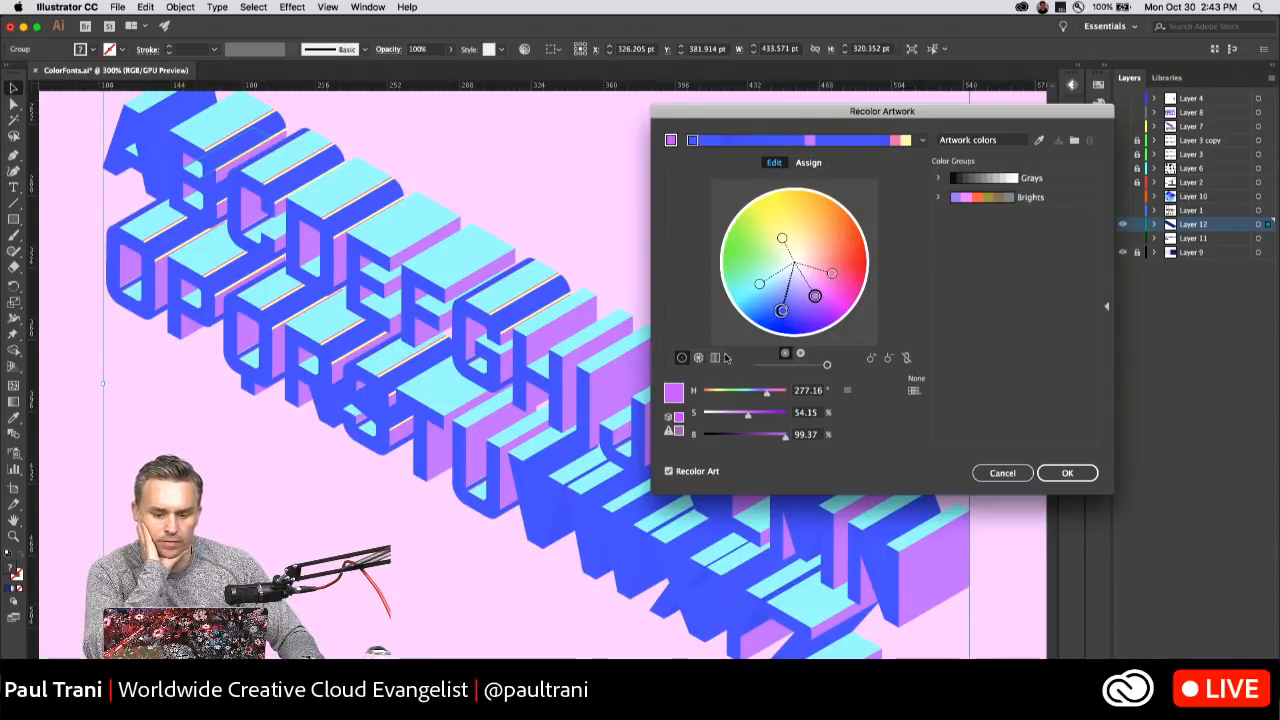
left_click(1066, 474)
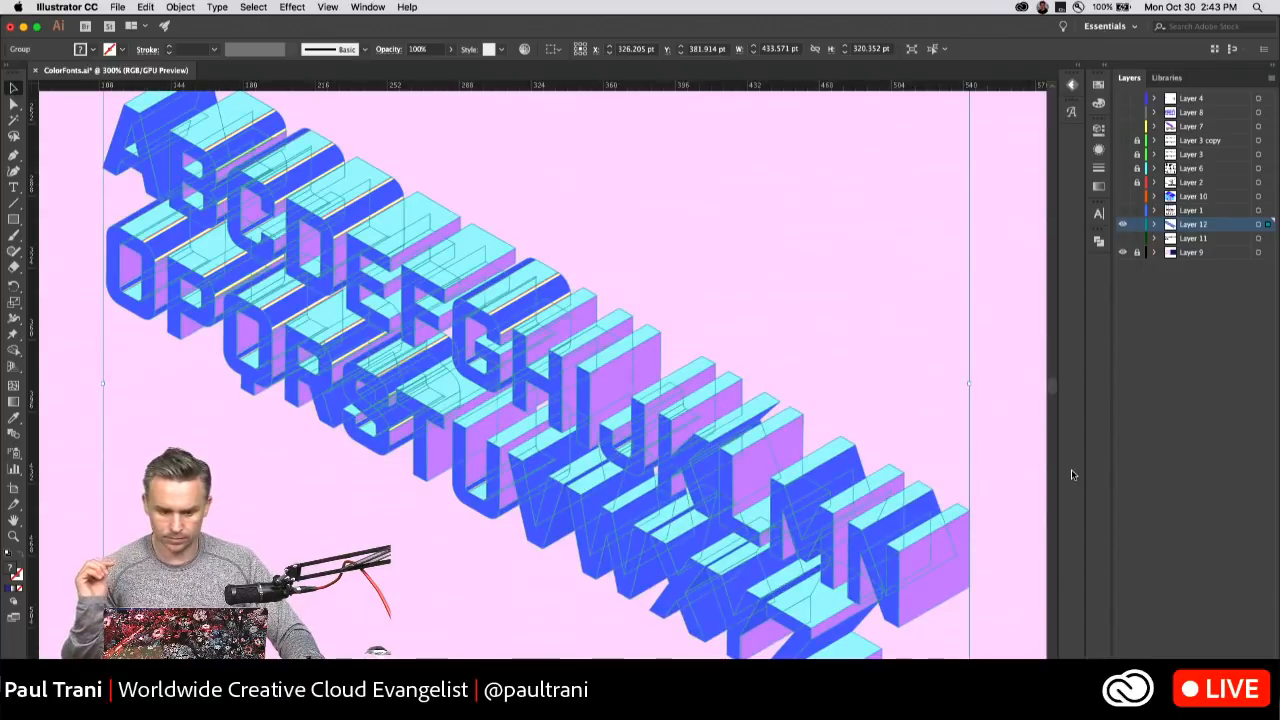
Reopen the lettering's colors on the Recolor Artwork wheel, shift a blue shade to violet at about 260° hue and remove that color.
left_click(155, 7)
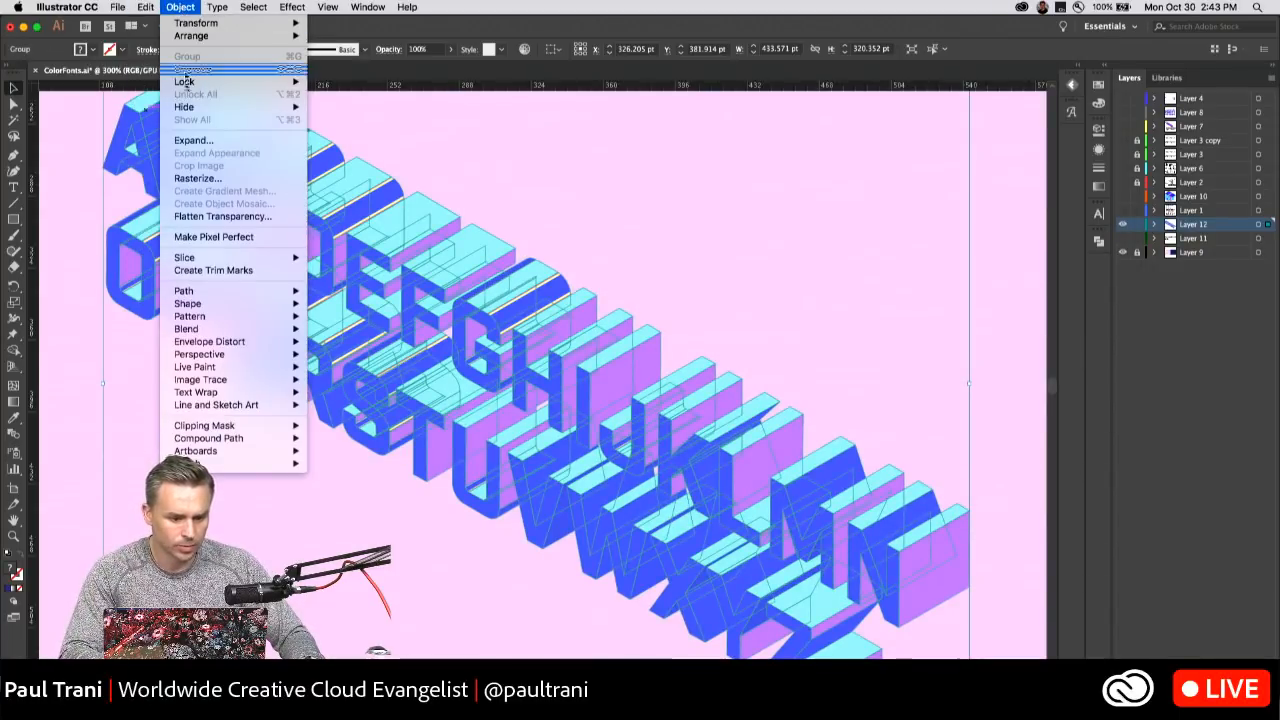
mouse_move(152, 7)
mouse_move(170, 227)
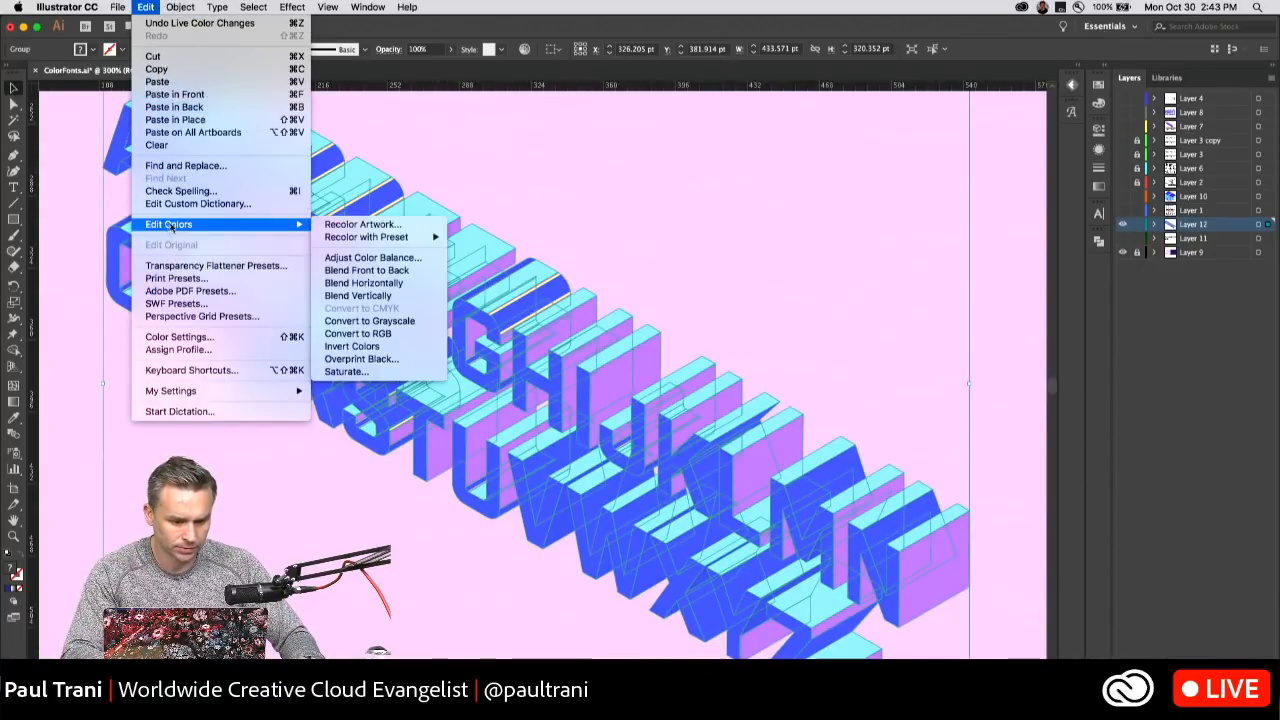
left_click(405, 230)
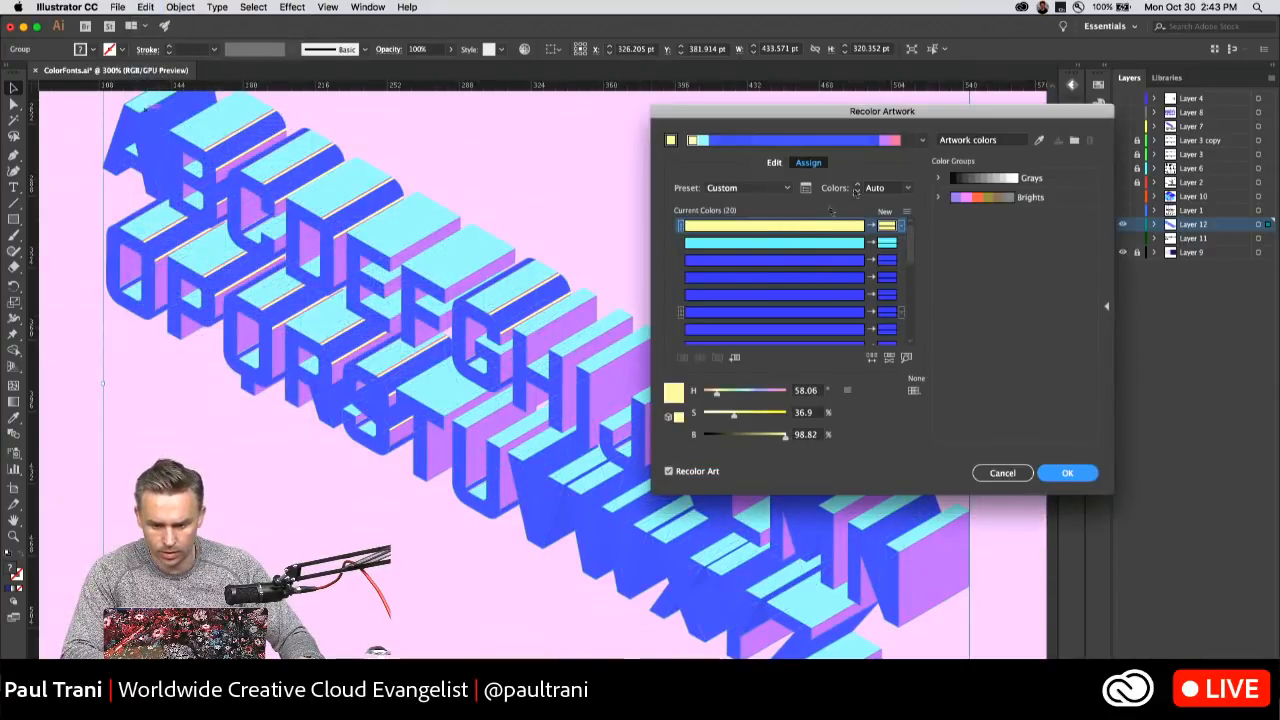
left_click(774, 163)
left_click_drag(782, 309, 806, 313)
right_click(808, 314)
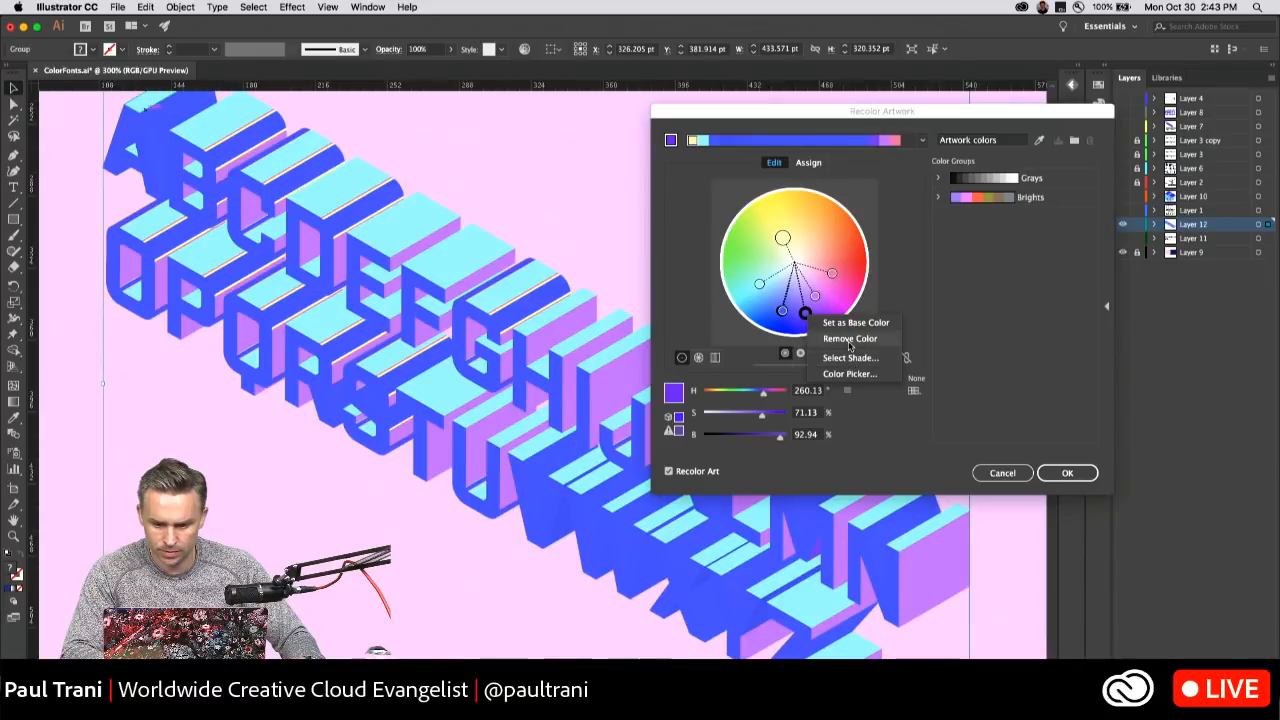
left_click(850, 338)
Remove further violet shades, then shift a blue shade to bright green at about 95° hue and remove it.
left_click_drag(783, 310, 753, 237)
right_click(798, 314)
left_click(818, 340)
right_click(807, 313)
left_click(845, 338)
right_click(802, 315)
left_click(840, 340)
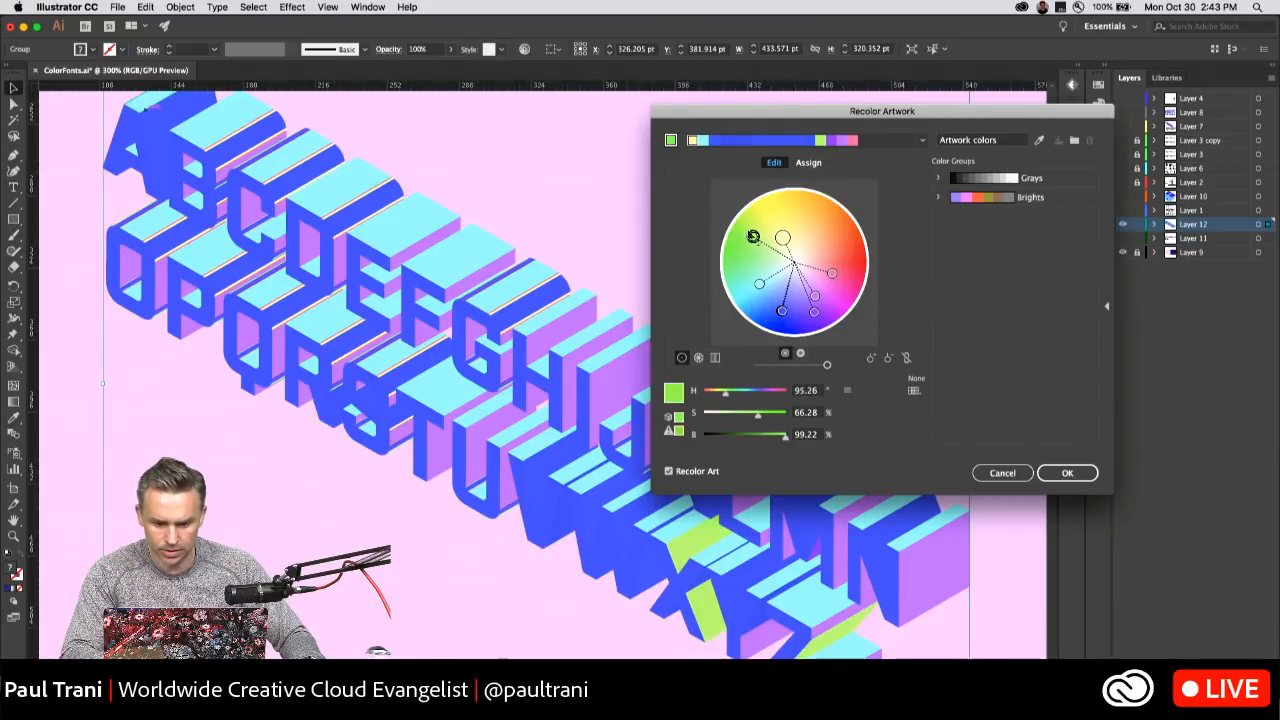
right_click(753, 237)
left_click(785, 265)
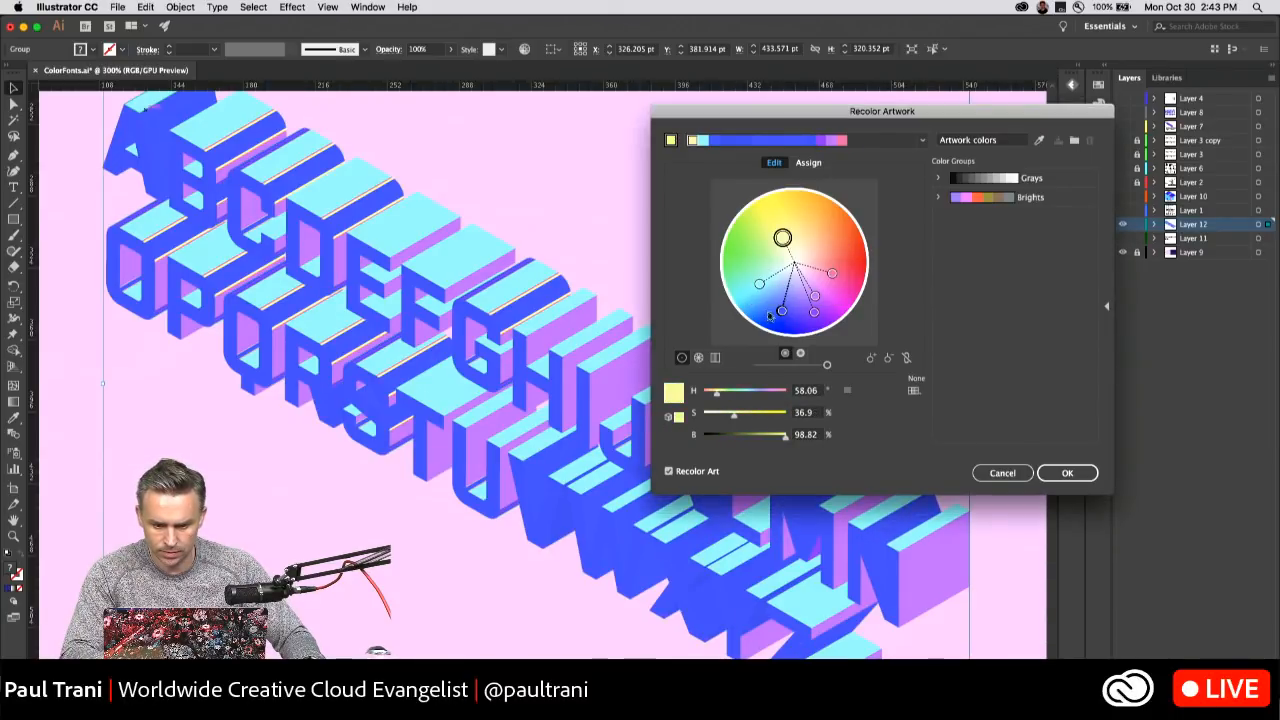
Shift overlapping blue shades to a medium blue with a hue of about 218° and remove those colors from the wheel.
left_click_drag(781, 312, 765, 303)
right_click(762, 301)
left_click(777, 327)
right_click(766, 303)
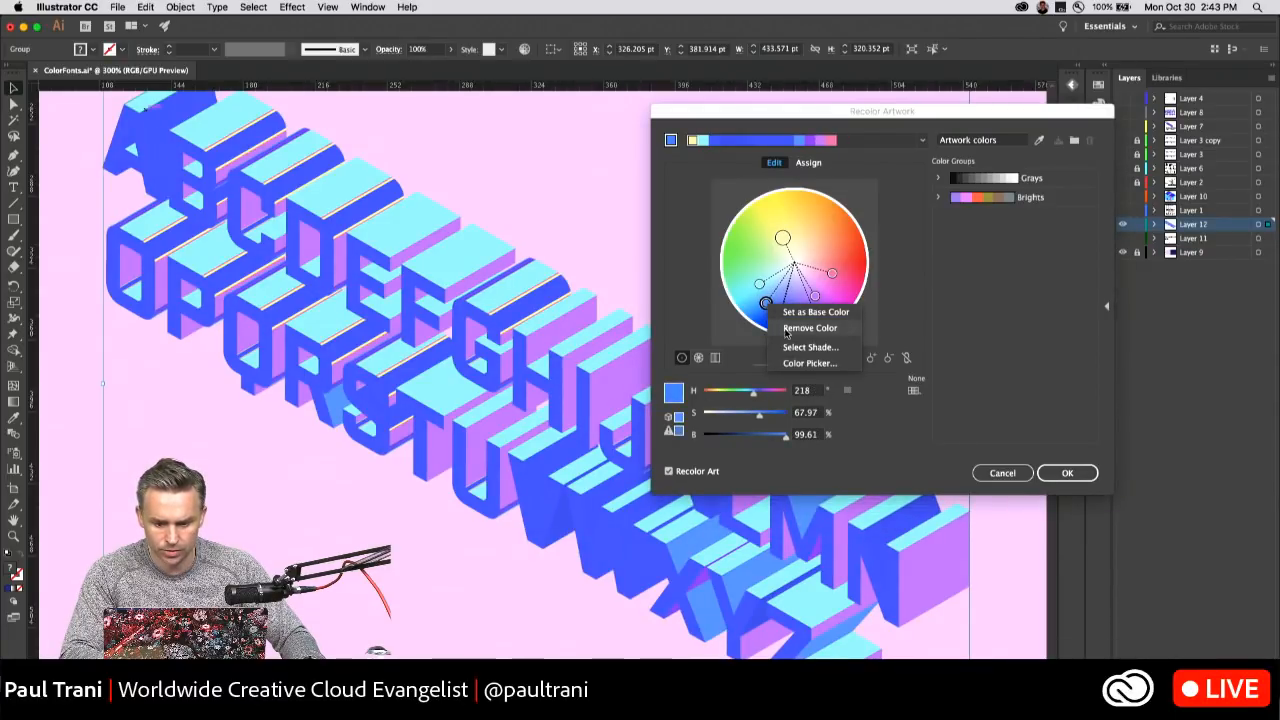
left_click(786, 329)
right_click(767, 307)
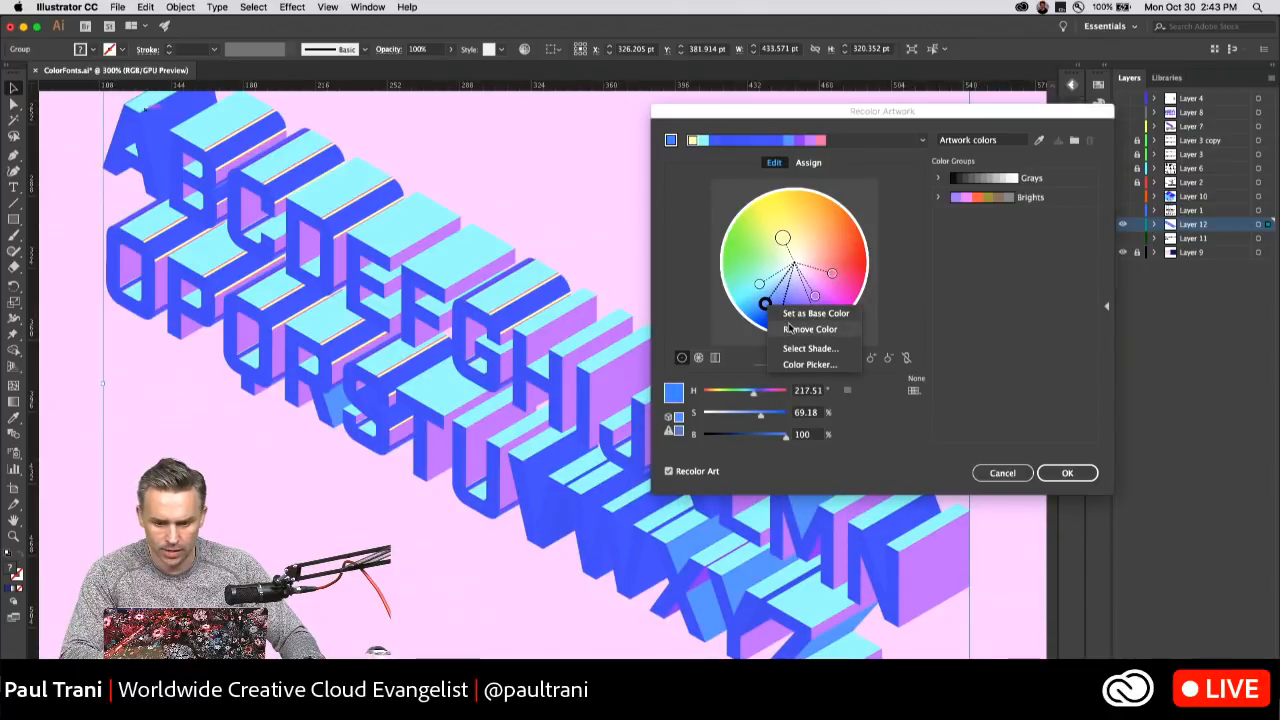
left_click(783, 327)
Remove more medium blue shades, recolor the letter fronts as light blue with a hue of about 204°, and apply the recoloring.
mouse_move(781, 312)
left_mouse_down()
mouse_move(754, 250)
mouse_move(763, 314)
mouse_move(779, 311)
mouse_move(759, 299)
left_mouse_up()
right_click(766, 313)
left_click(780, 328)
right_click(764, 307)
left_click(781, 328)
right_click(764, 307)
left_click(783, 329)
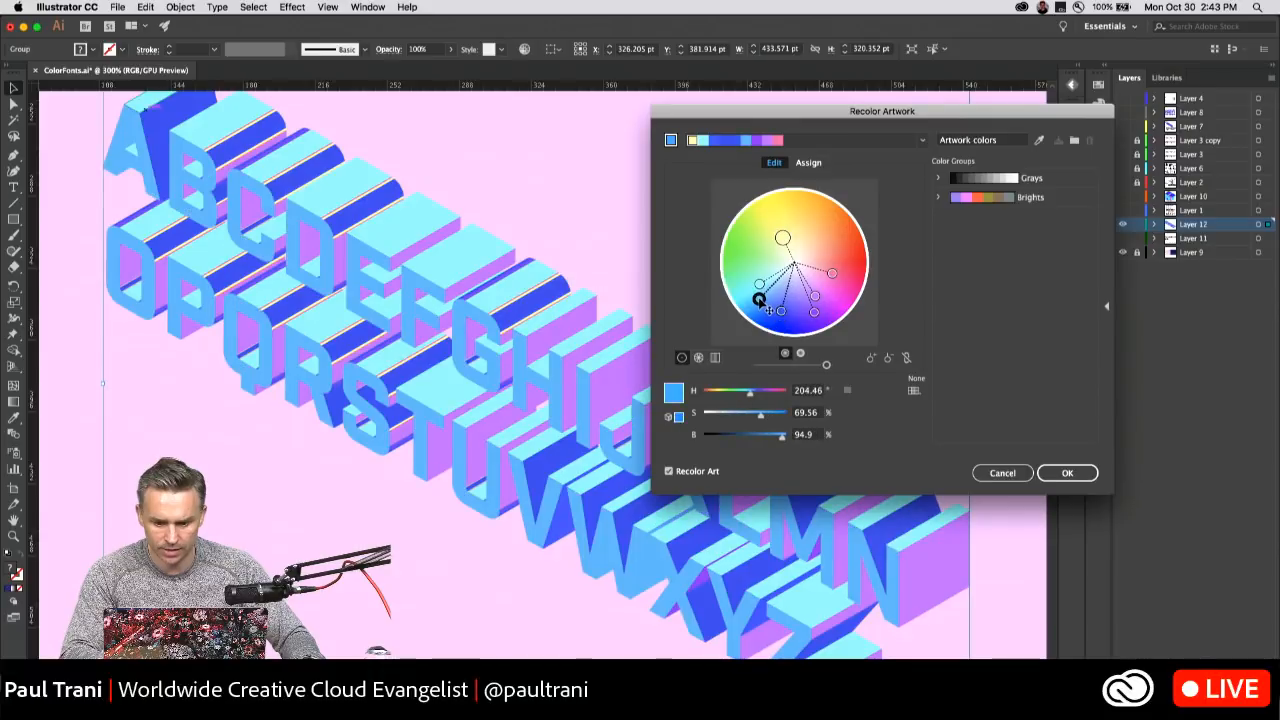
right_click(760, 300)
left_click(751, 299)
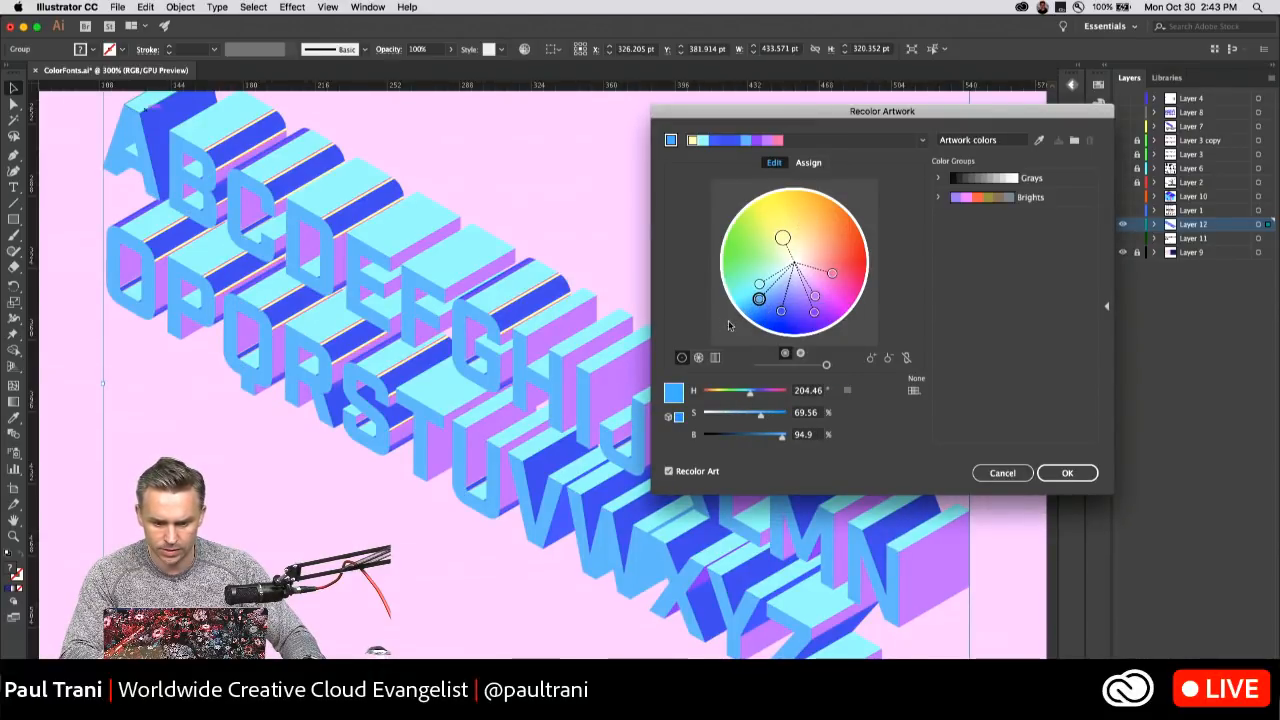
left_click(1067, 472)
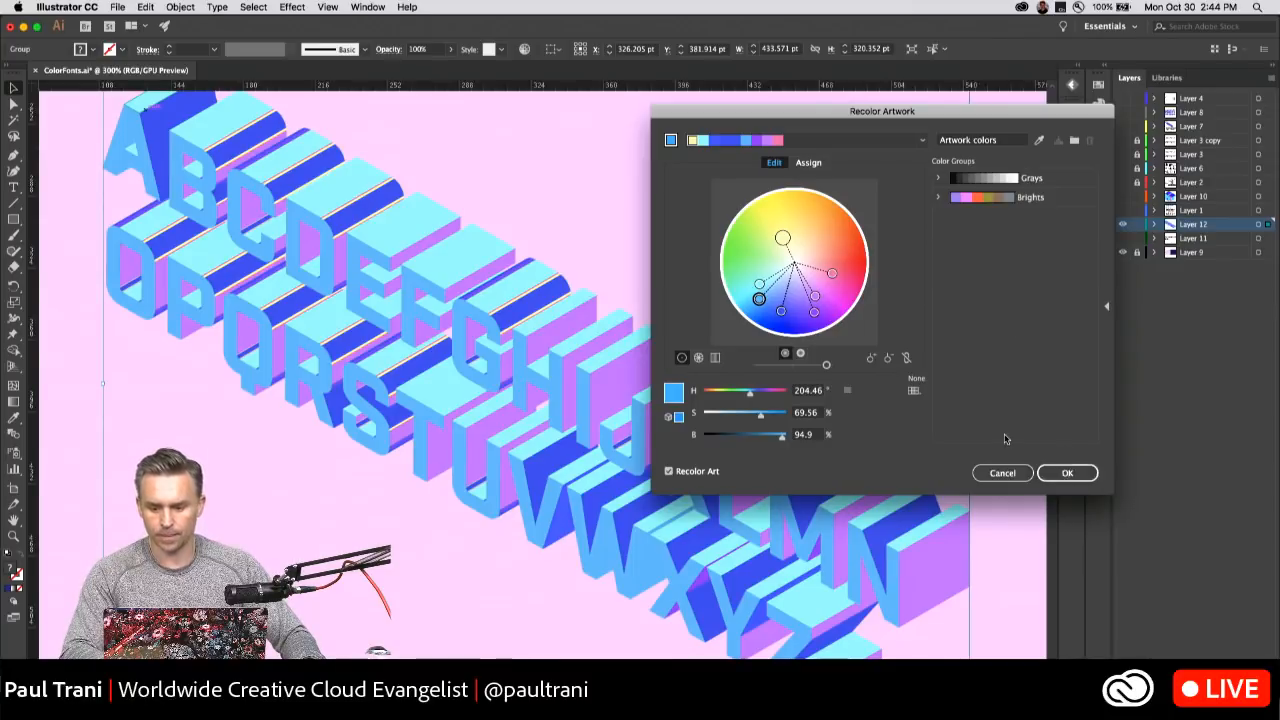
Reopen the lettering's colors on the Recolor Artwork wheel and remove overlapping dark blue shades.
left_click(181, 7)
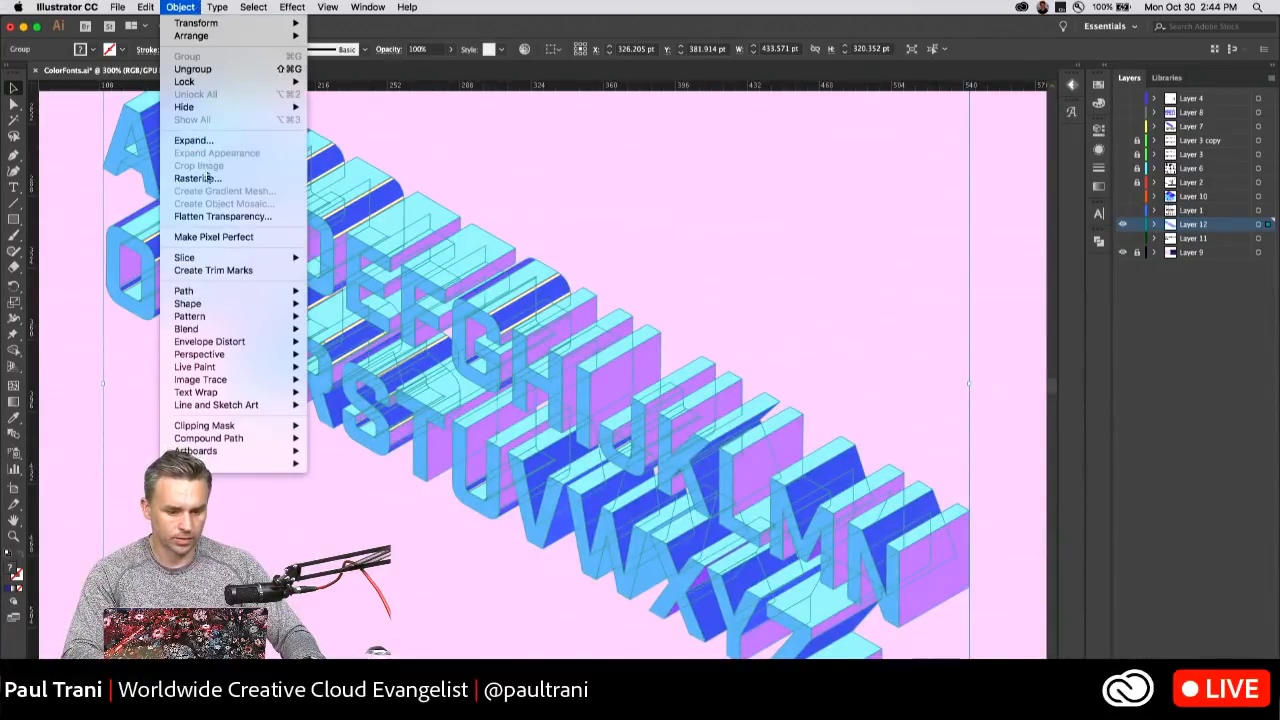
mouse_move(117, 6)
mouse_move(230, 224)
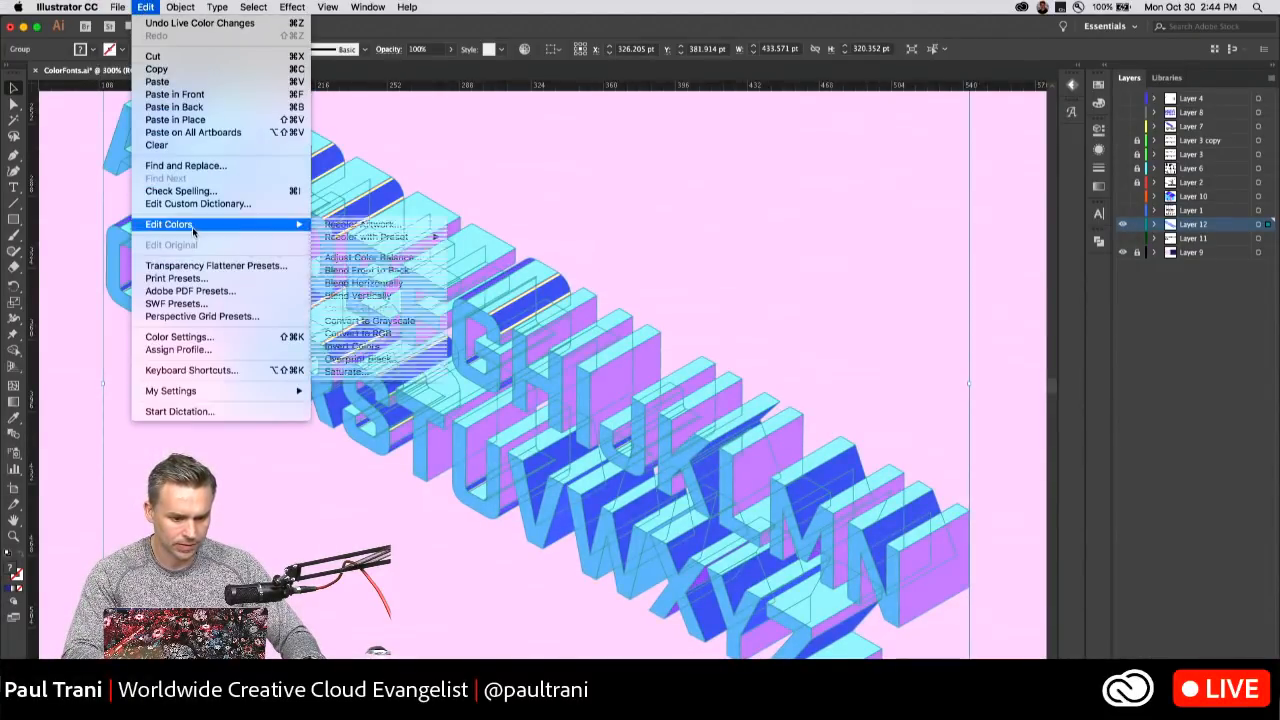
left_click(395, 225)
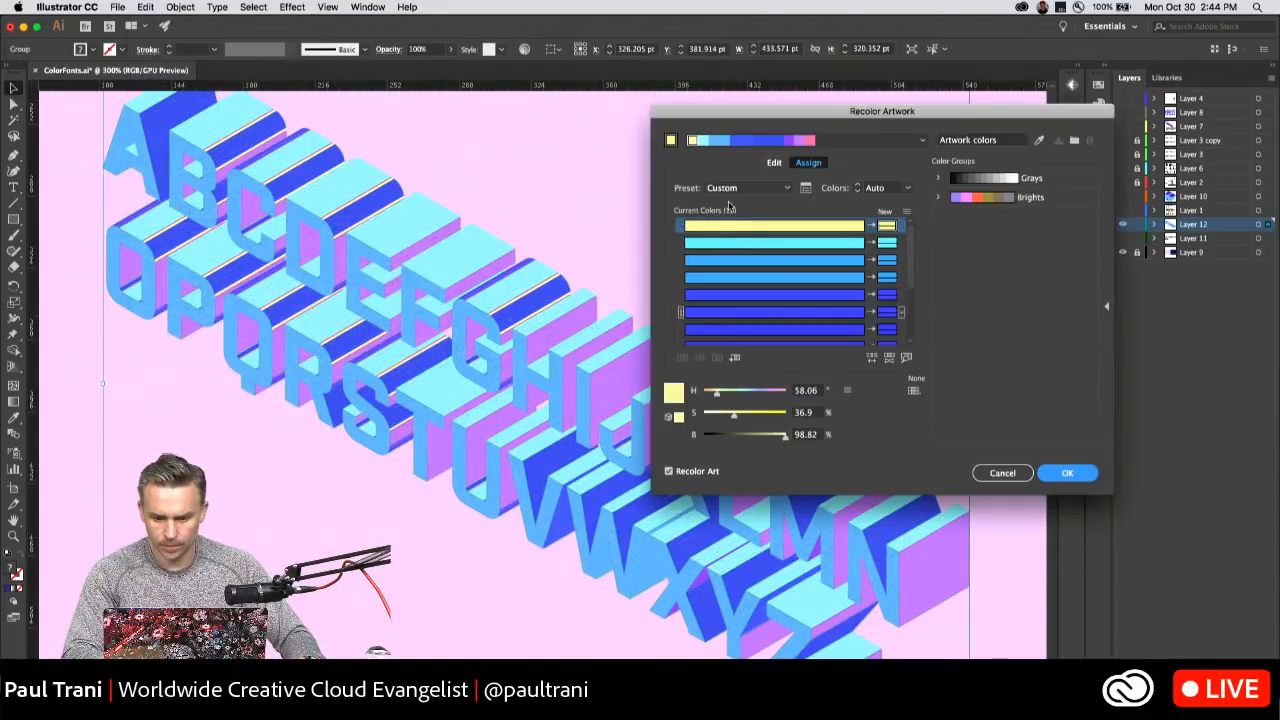
left_click(772, 163)
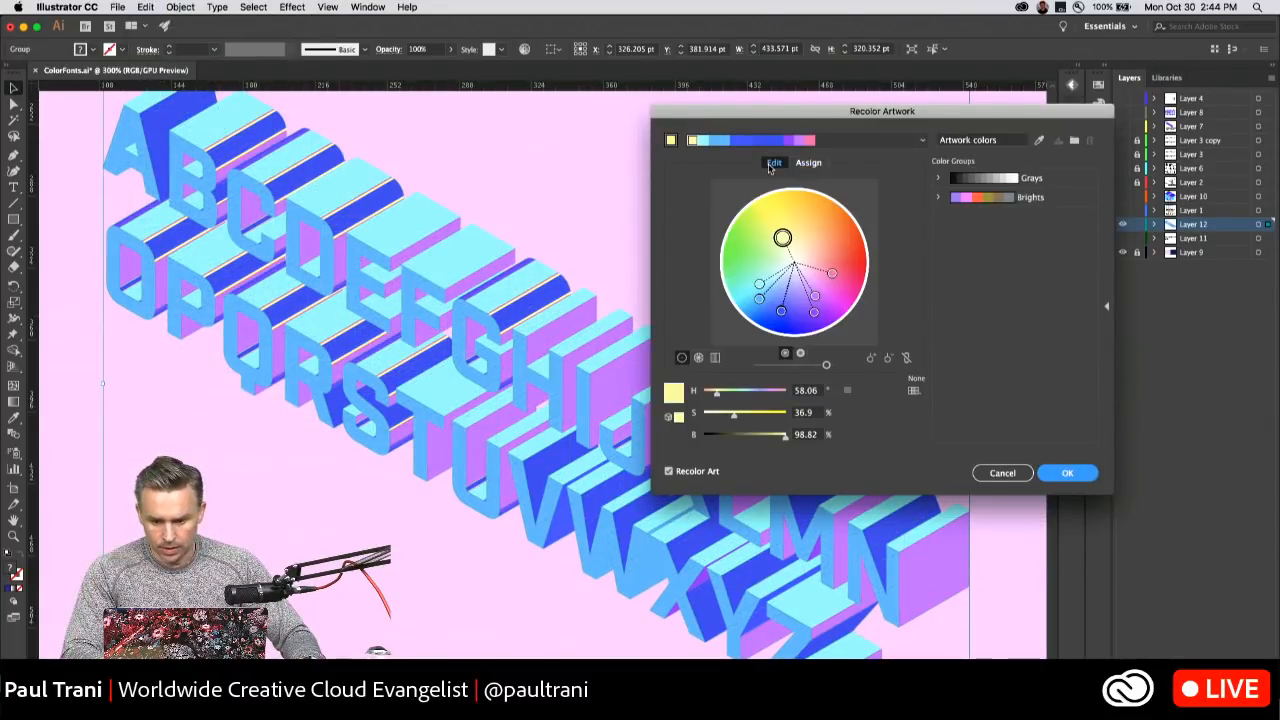
right_click(781, 313)
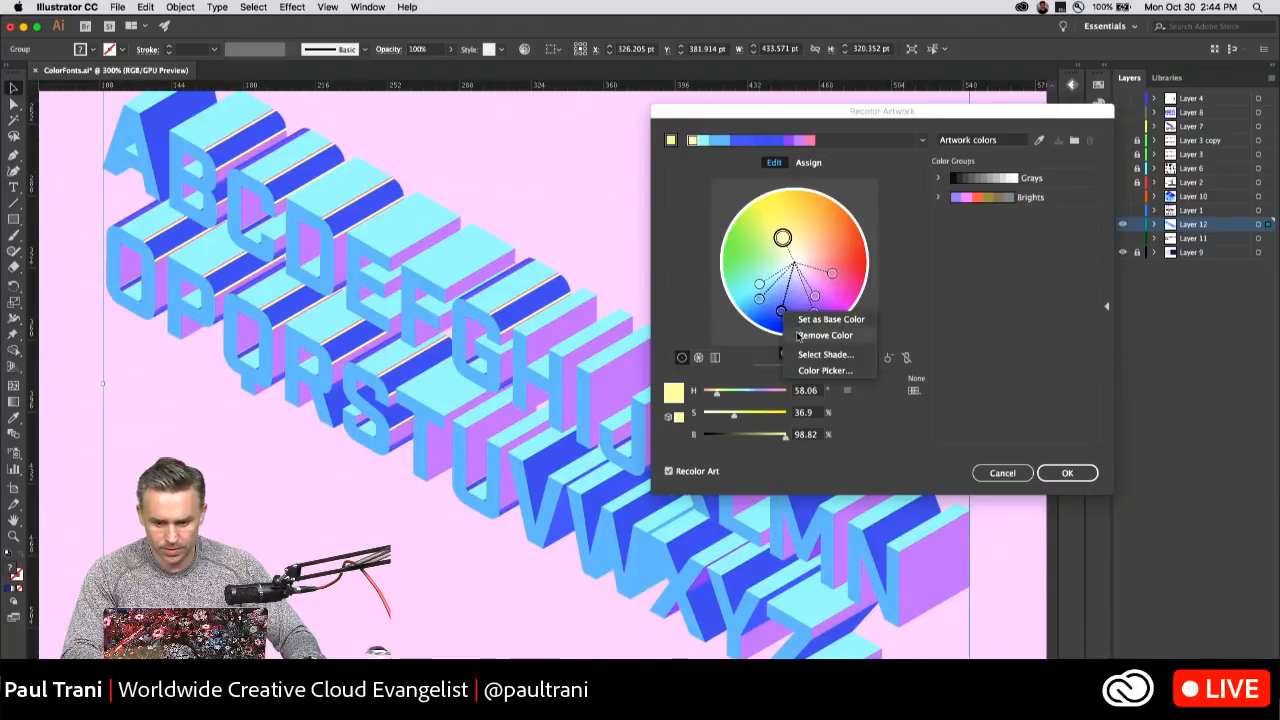
left_click(788, 335)
right_click(786, 318)
left_click(800, 336)
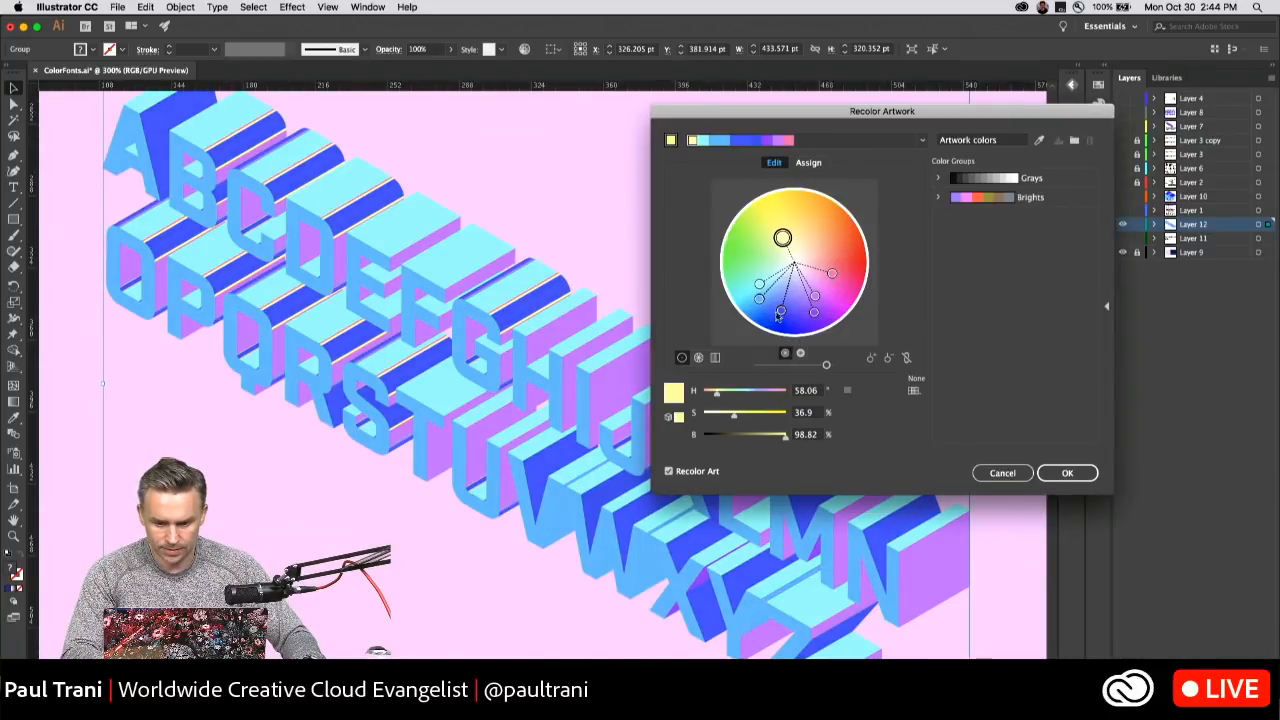
Remove the remaining dark blue shades so the shaded faces merge into the light blue.
right_click(785, 315)
left_click(801, 336)
right_click(785, 315)
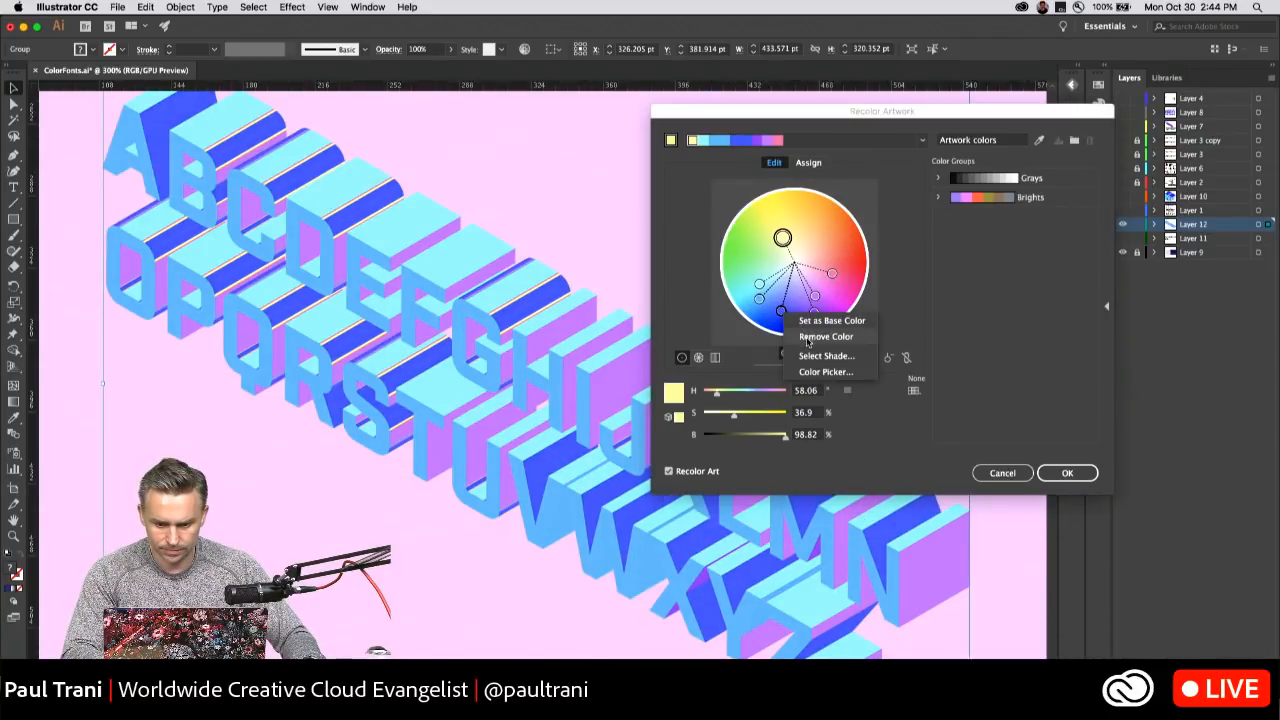
left_click(800, 336)
right_click(781, 315)
left_click(800, 336)
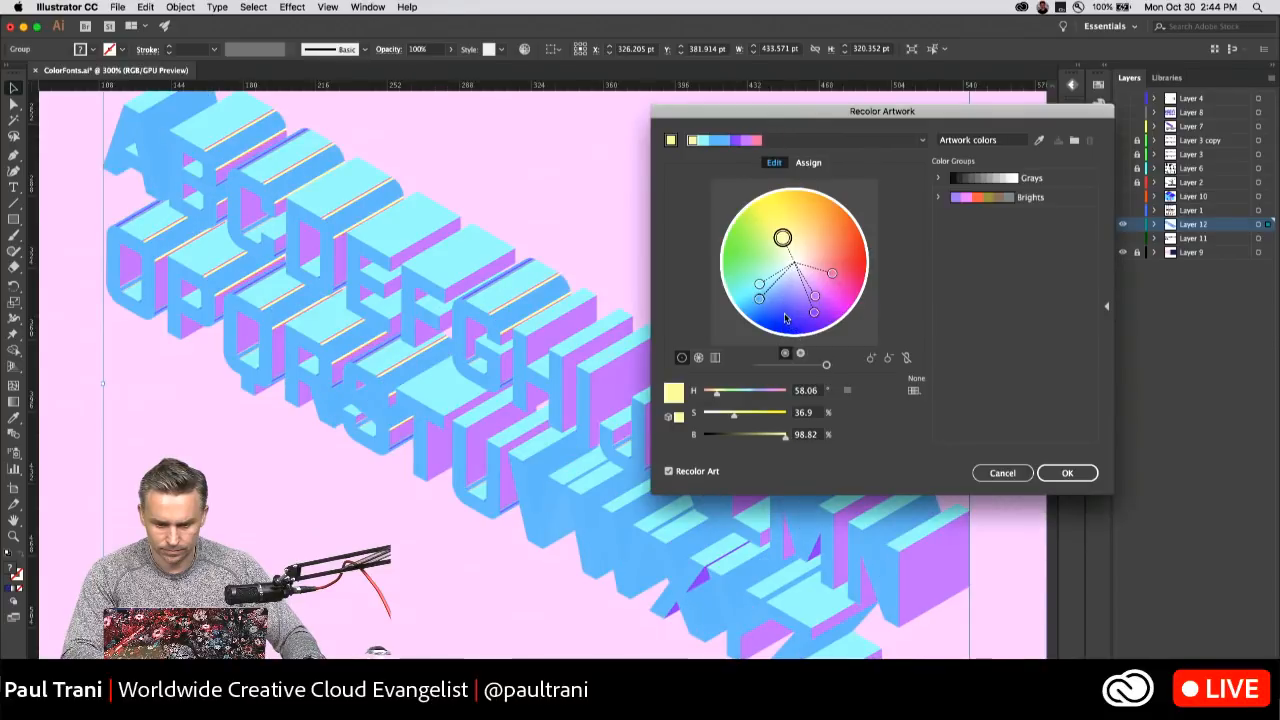
Recolor the top faces orange at about 29° hue, the letter fronts green and the shaded faces blue at about 210°.
mouse_move(759, 300)
left_mouse_down()
mouse_move(778, 322)
mouse_move(757, 240)
mouse_move(834, 230)
left_mouse_up()
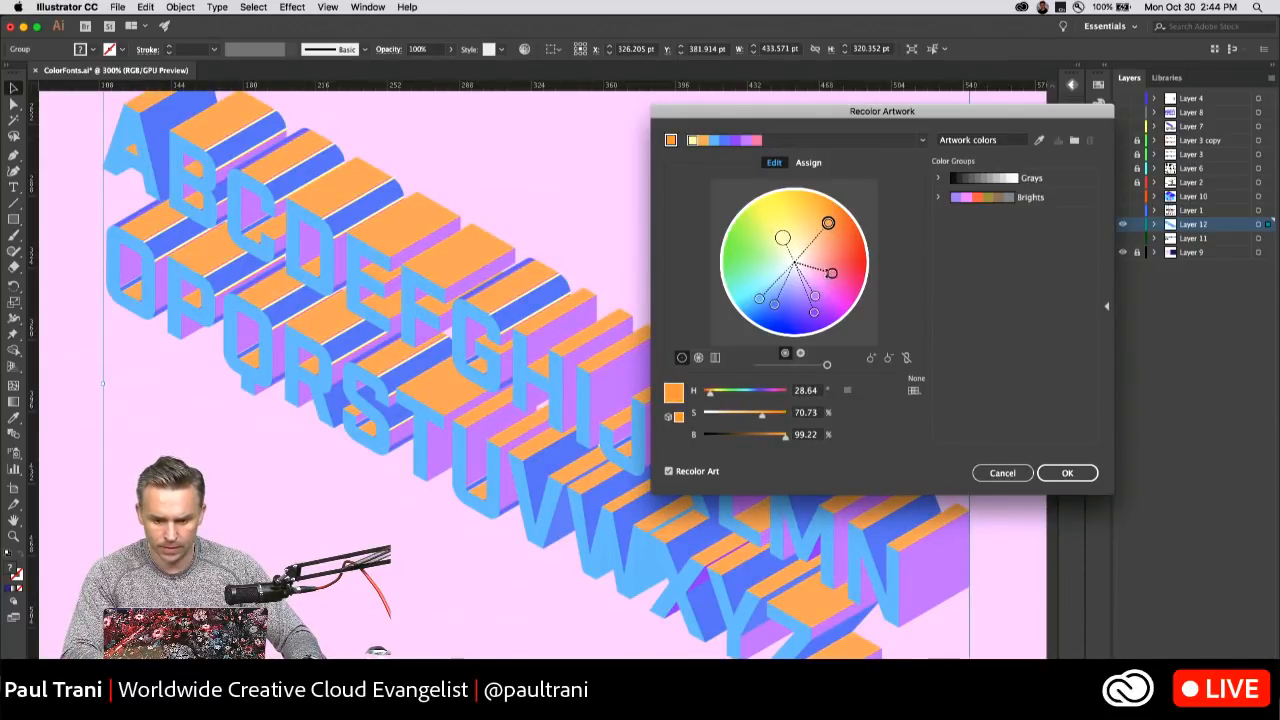
mouse_move(832, 274)
left_mouse_down()
mouse_move(849, 278)
mouse_move(841, 301)
mouse_move(808, 334)
mouse_move(732, 257)
left_mouse_up()
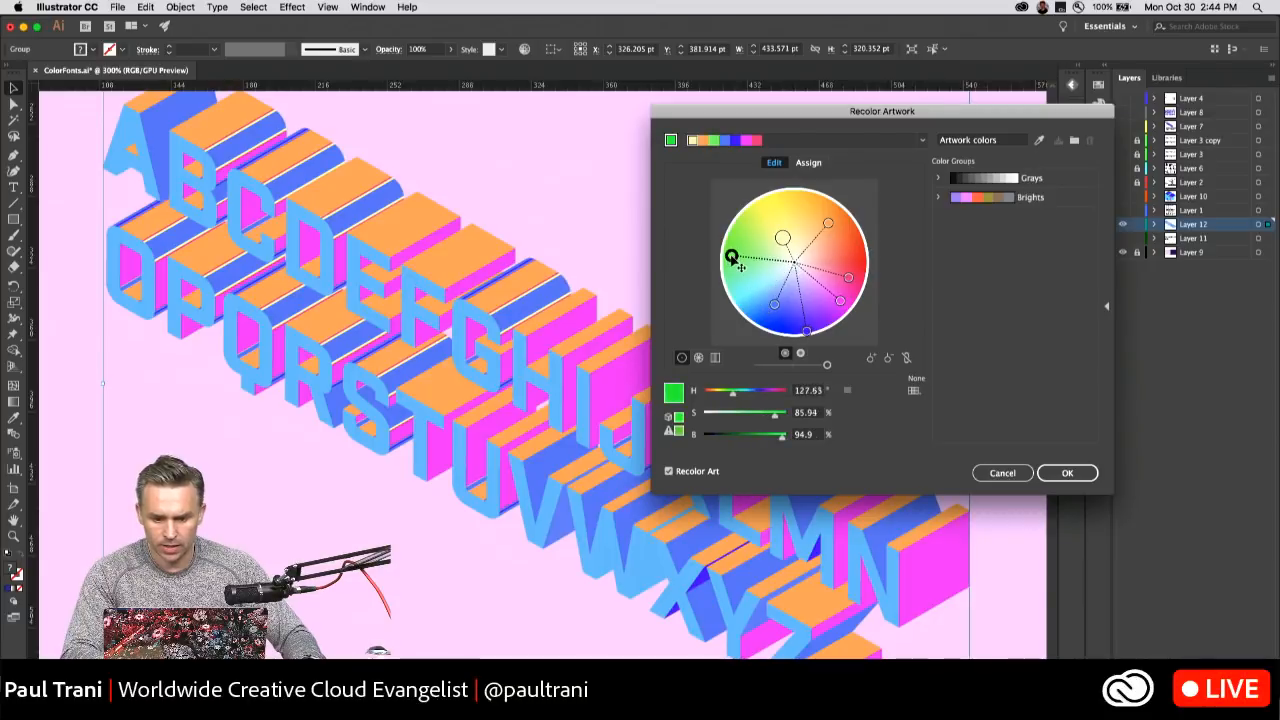
left_click_drag(774, 303, 754, 309)
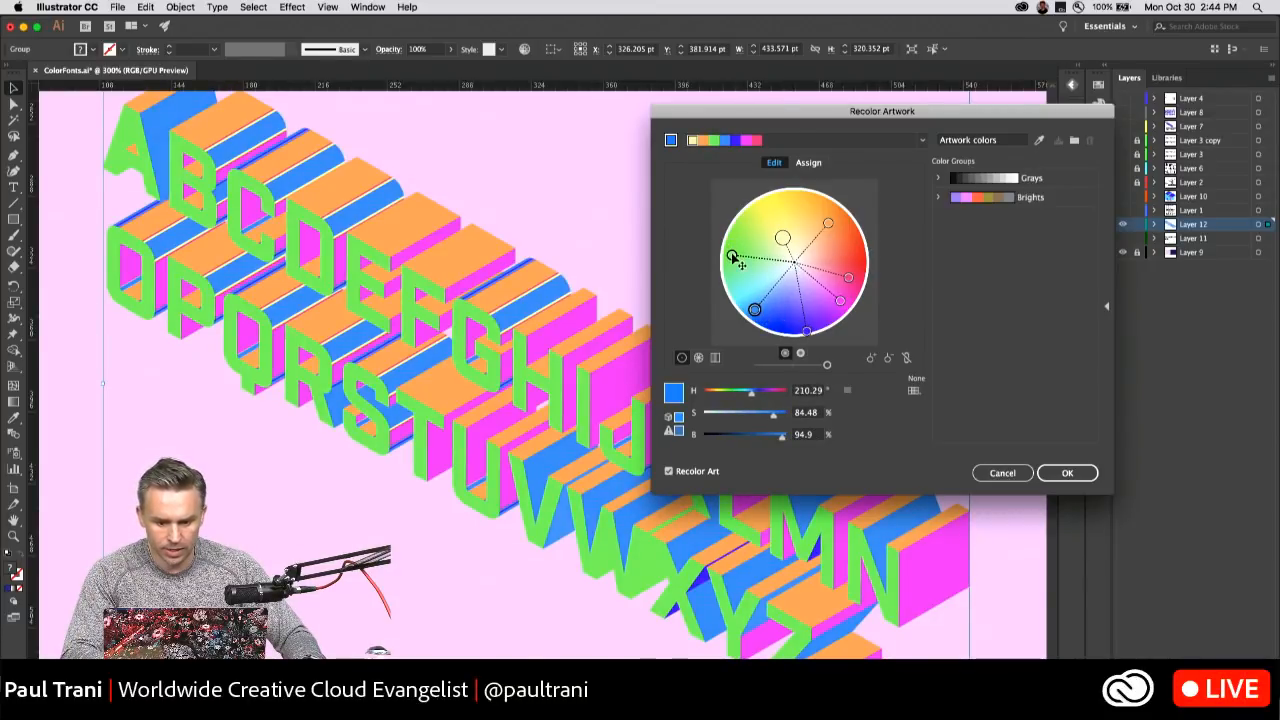
Change the letter fronts to bright yellow and the pale accent to violet at about 275° hue, and apply the recoloring.
left_click_drag(785, 240, 778, 197)
mouse_move(737, 262)
left_mouse_down()
mouse_move(758, 256)
mouse_move(749, 287)
mouse_move(804, 315)
mouse_move(821, 308)
left_mouse_up()
right_click(824, 309)
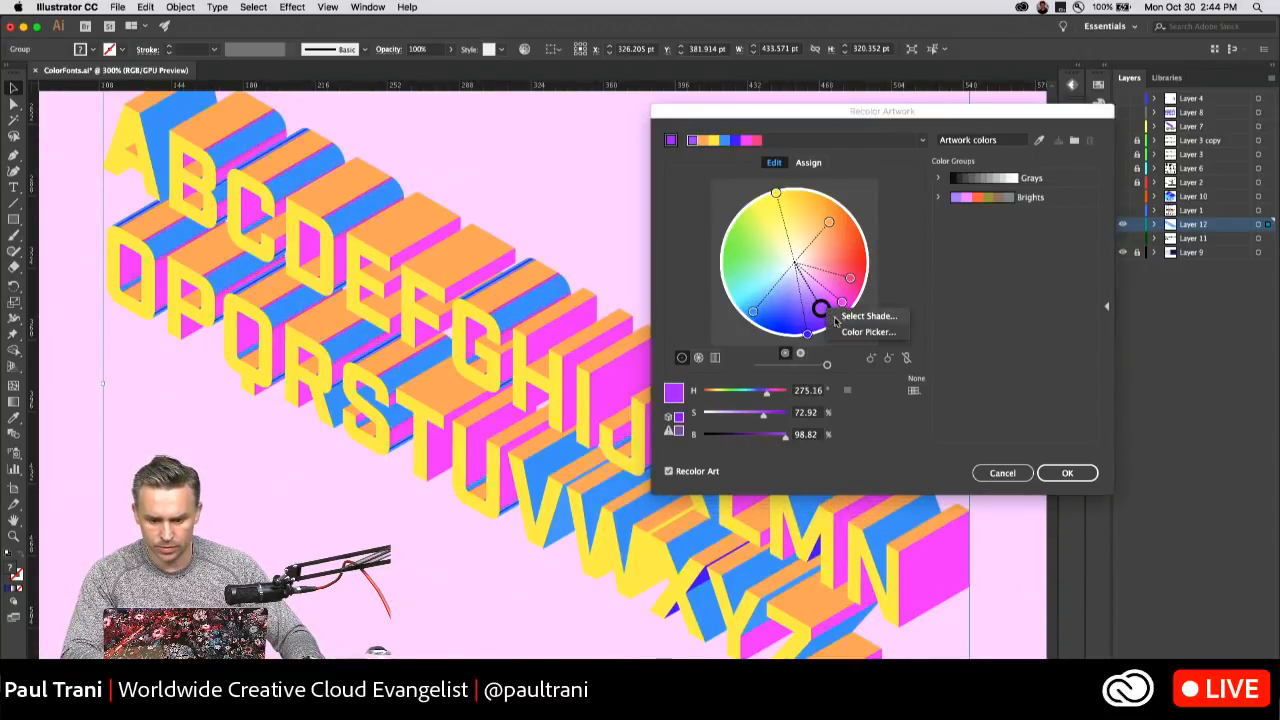
left_click(775, 299)
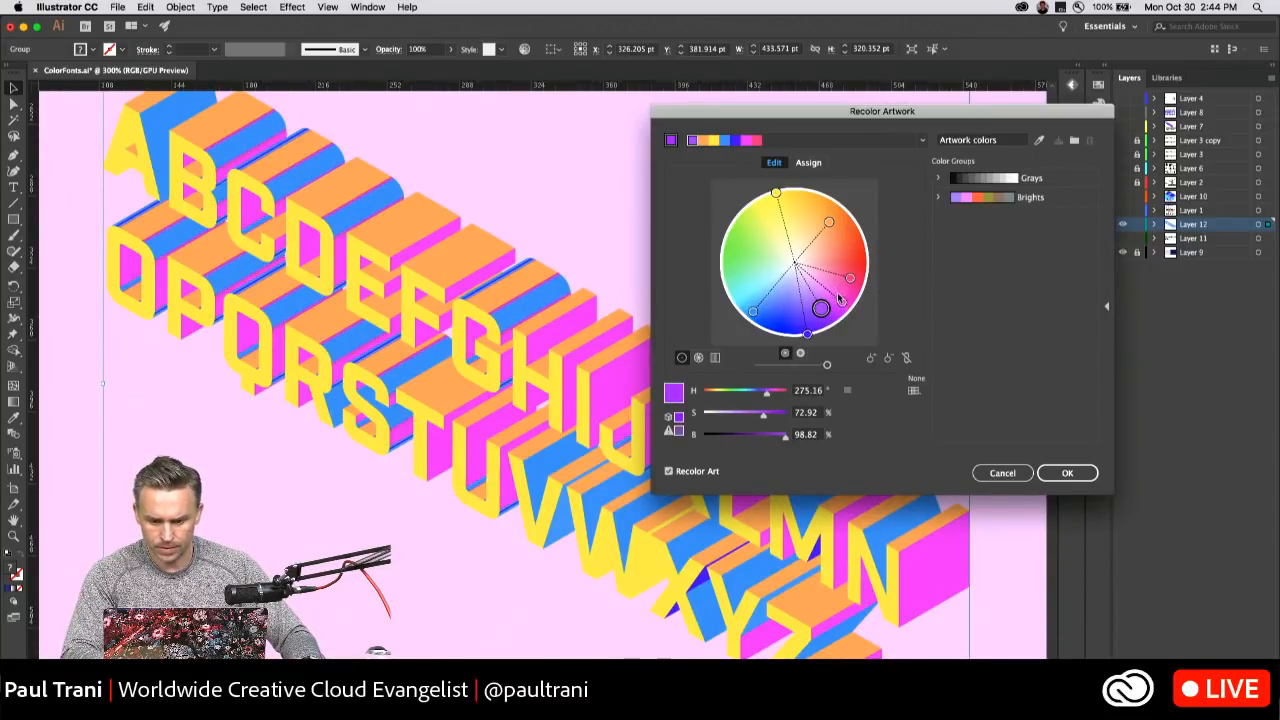
left_click(1068, 473)
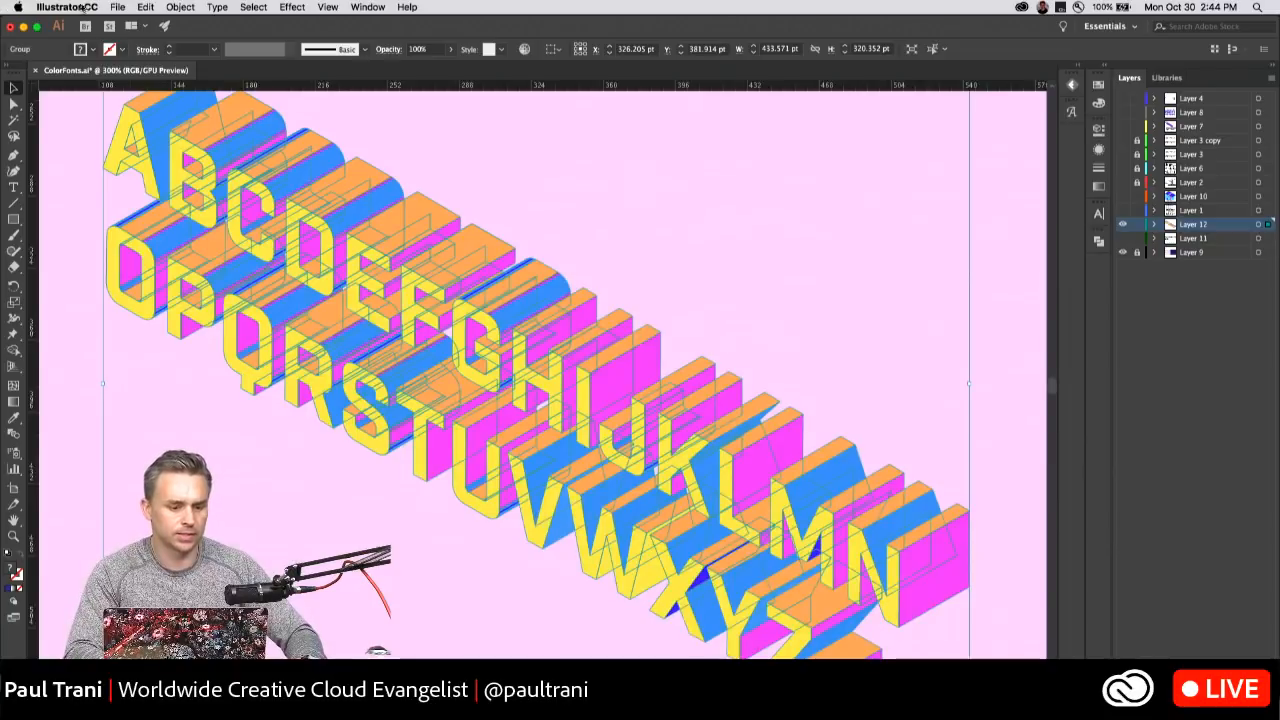
Reopen the lettering's colors on the Recolor Artwork wheel and remove overlapping medium blue shades.
left_click(141, 7)
mouse_move(168, 226)
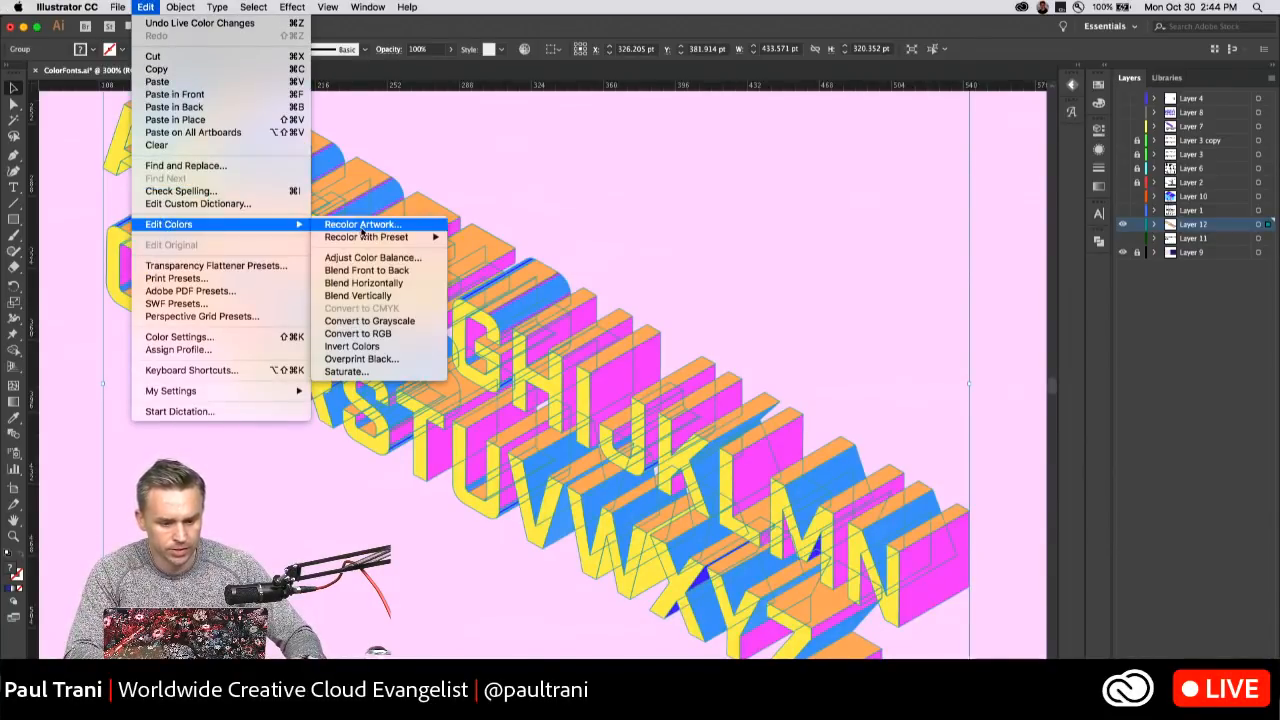
left_click(362, 226)
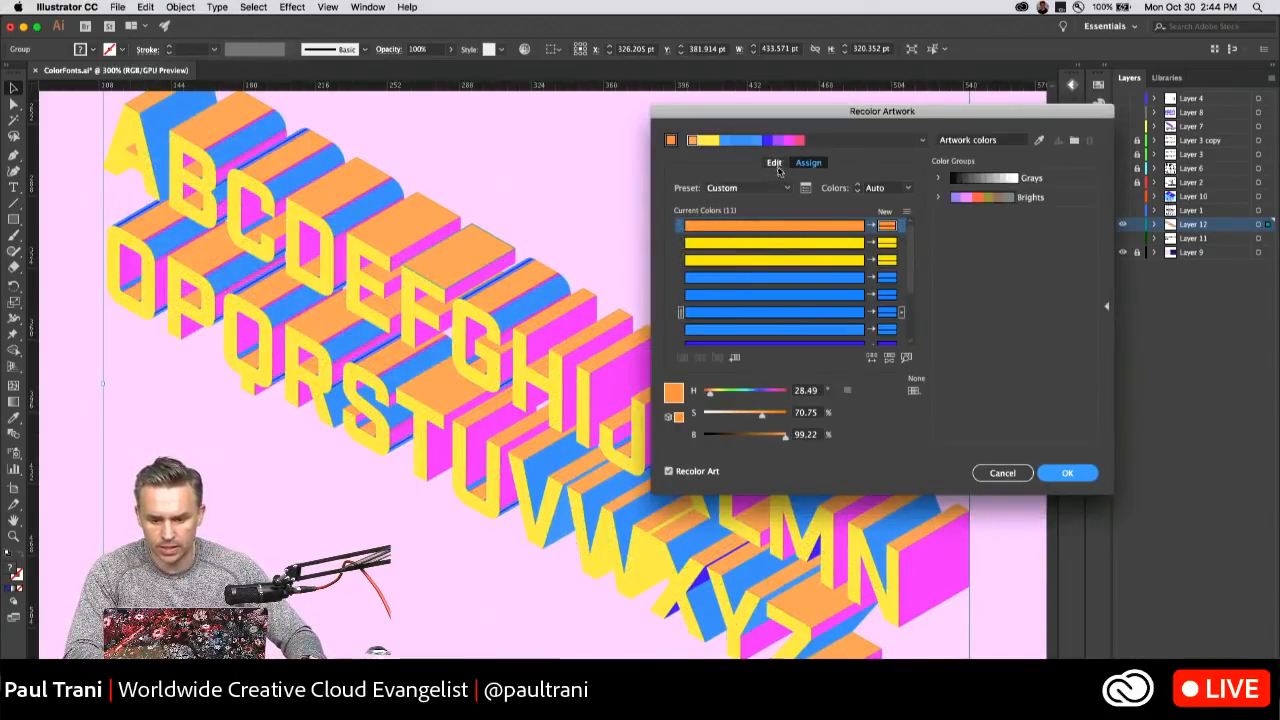
left_click(776, 164)
left_click_drag(757, 308, 773, 304)
right_click(771, 305)
left_click(781, 331)
right_click(773, 304)
left_click(791, 330)
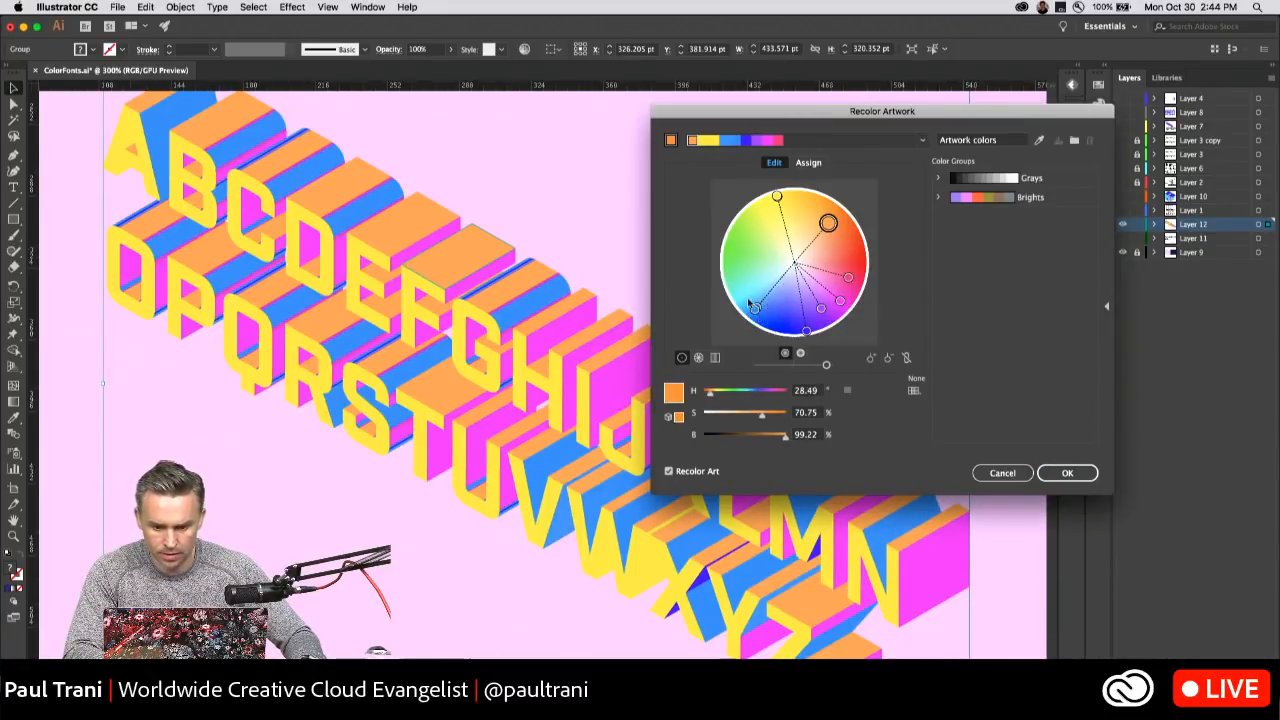
right_click(757, 311)
left_click(781, 333)
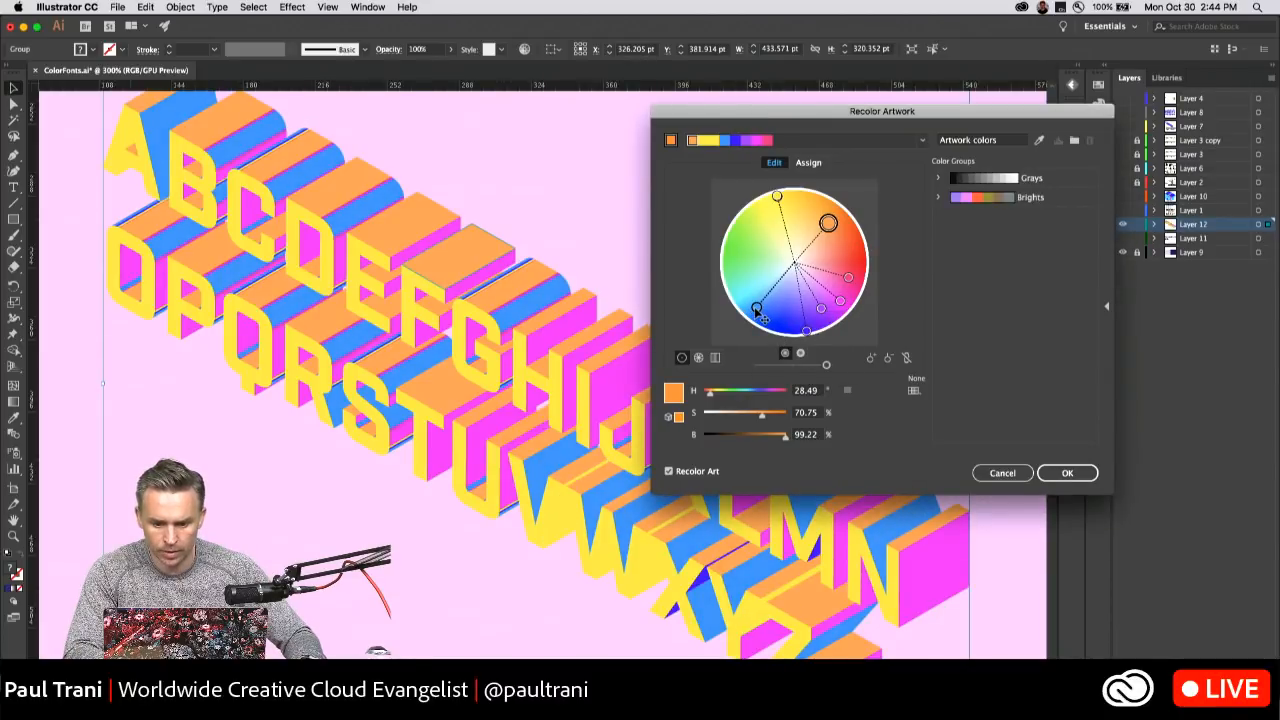
Deepen the remaining blue, shift the pink shade to red at about 353° hue and remove that color.
mouse_move(757, 308)
left_mouse_down()
mouse_move(768, 303)
mouse_move(762, 318)
left_mouse_up()
left_click(824, 312)
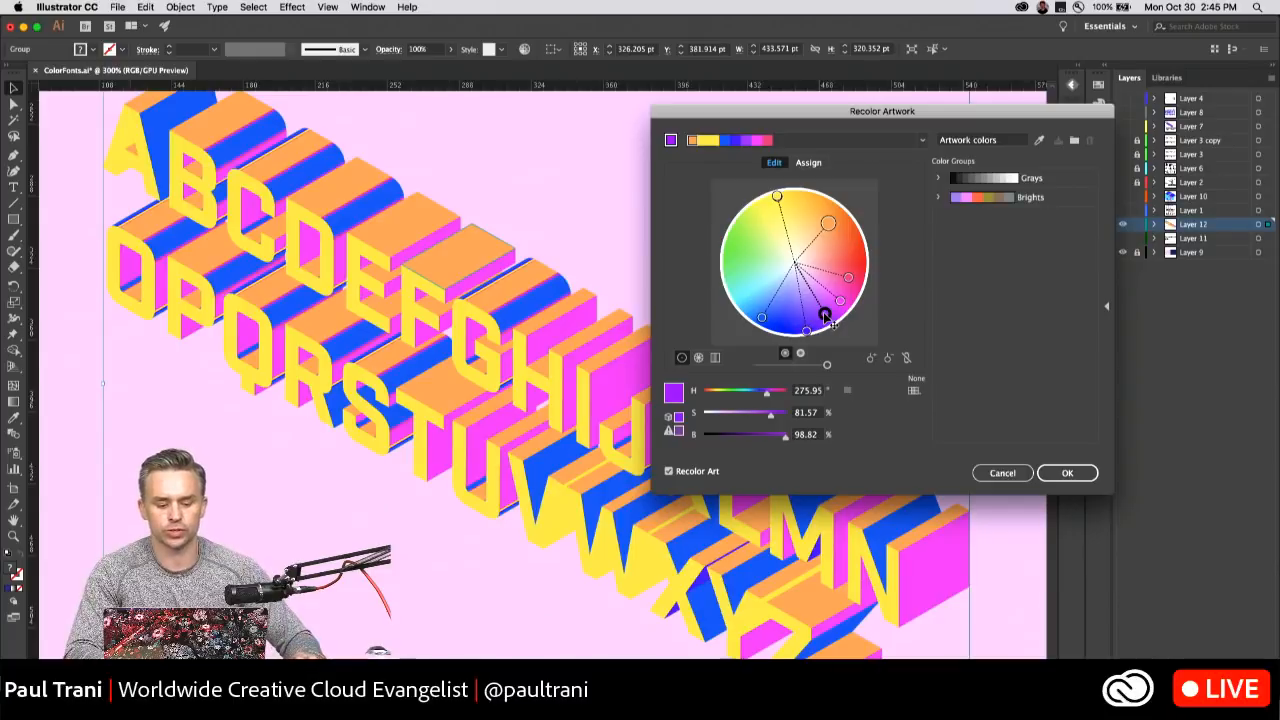
left_click_drag(823, 315, 850, 270)
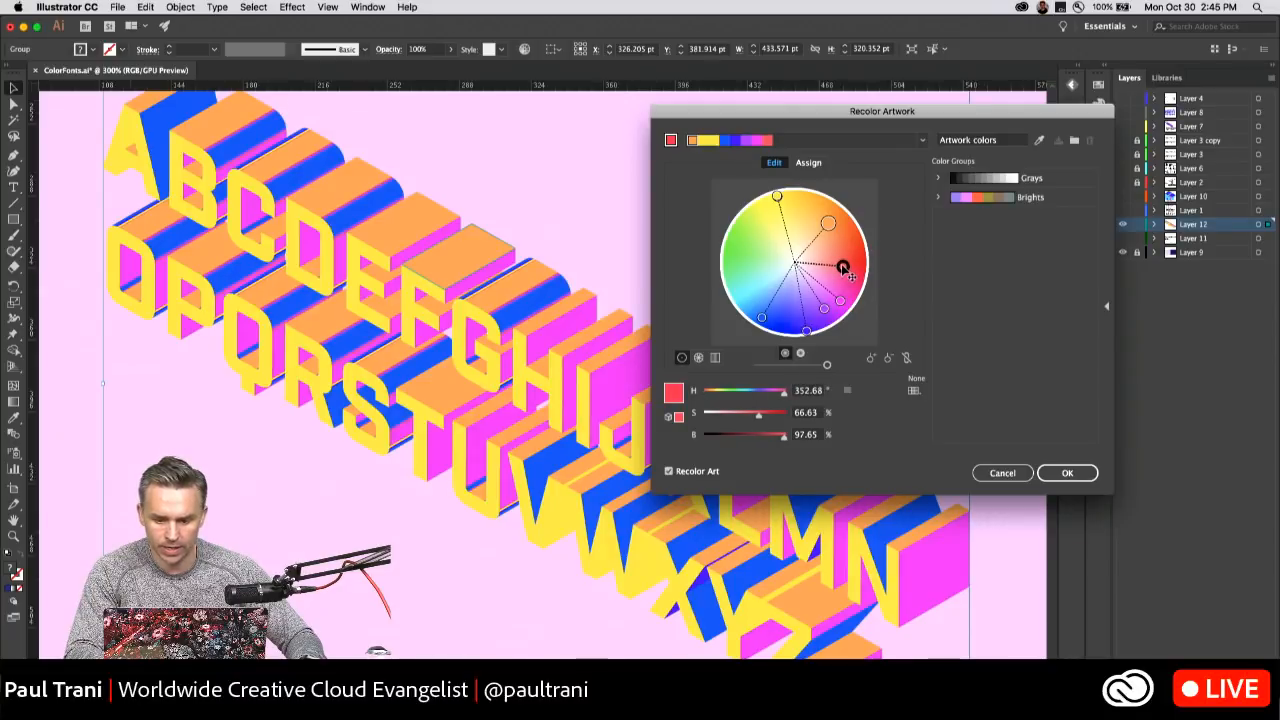
right_click(852, 268)
Recolor the top faces violet-blue at about 244° hue and the side faces purple, apply the recoloring and deselect the lettering.
mouse_move(829, 226)
left_mouse_down()
mouse_move(832, 250)
mouse_move(862, 256)
mouse_move(858, 235)
left_mouse_up()
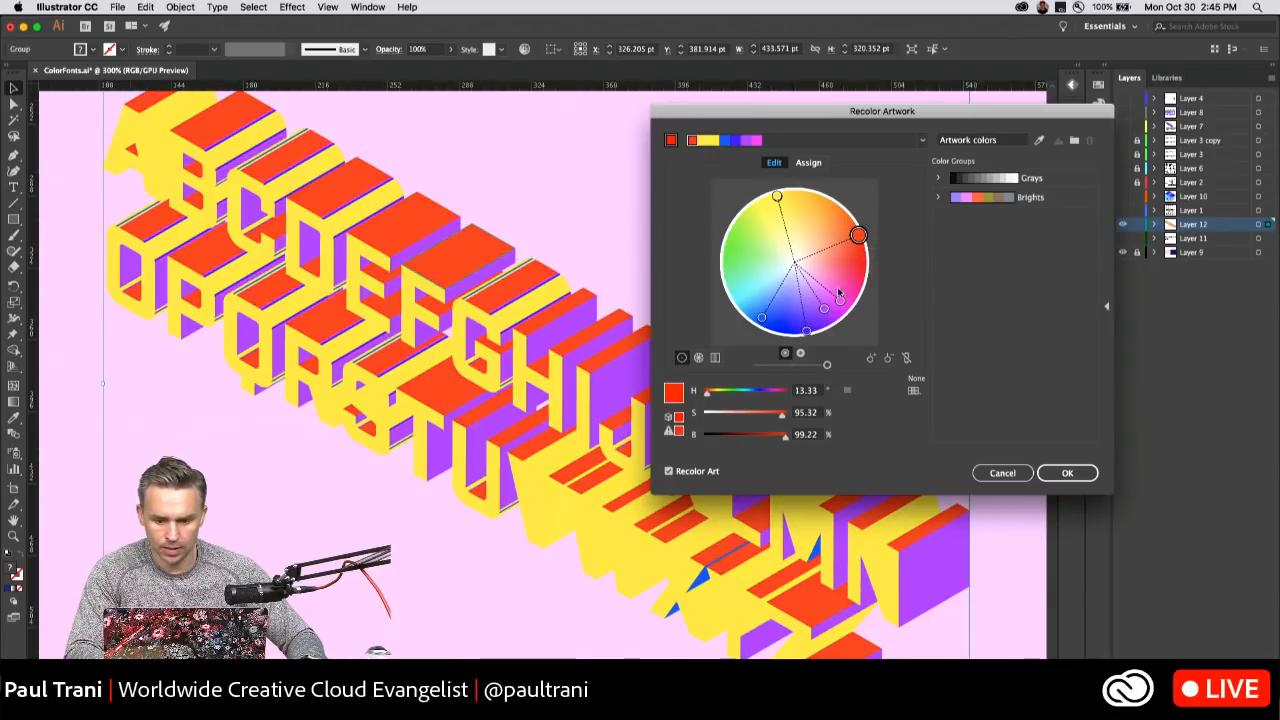
mouse_move(838, 294)
left_mouse_down()
mouse_move(854, 275)
mouse_move(862, 296)
mouse_move(839, 315)
left_mouse_up()
mouse_move(859, 237)
left_mouse_down()
mouse_move(814, 302)
mouse_move(778, 320)
mouse_move(809, 303)
mouse_move(788, 313)
left_mouse_up()
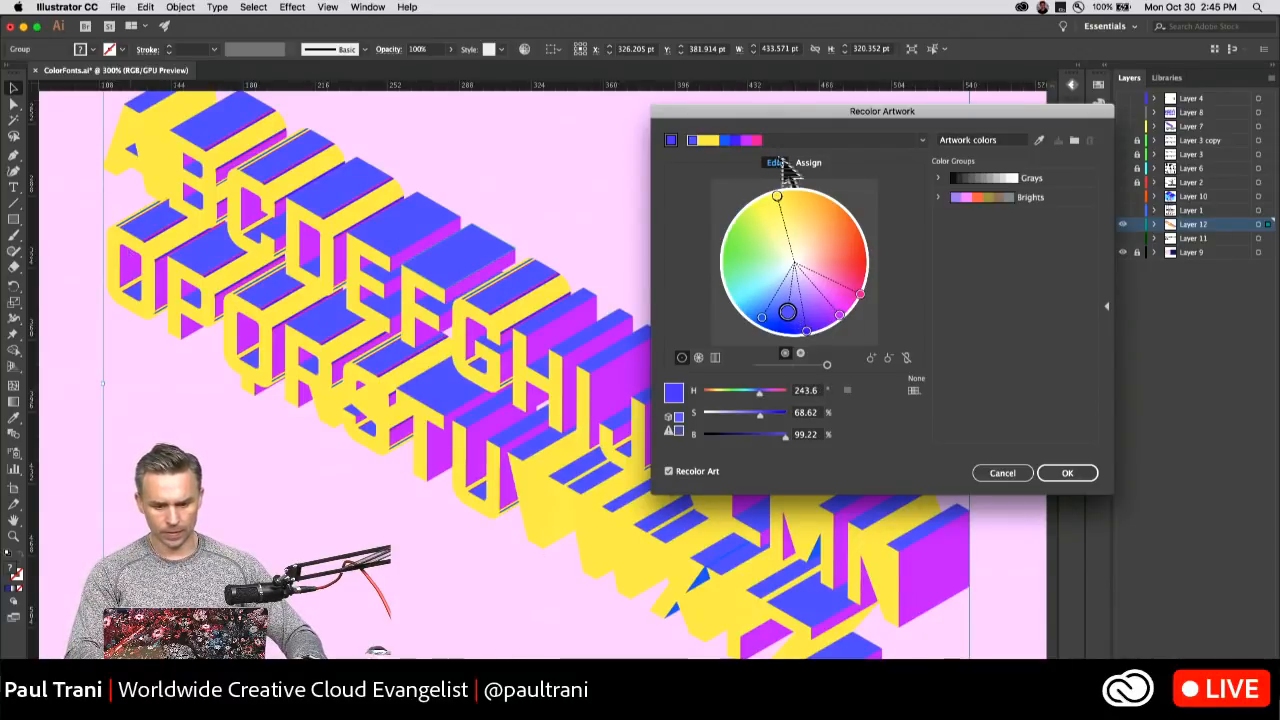
left_click(1063, 475)
left_click(97, 148)
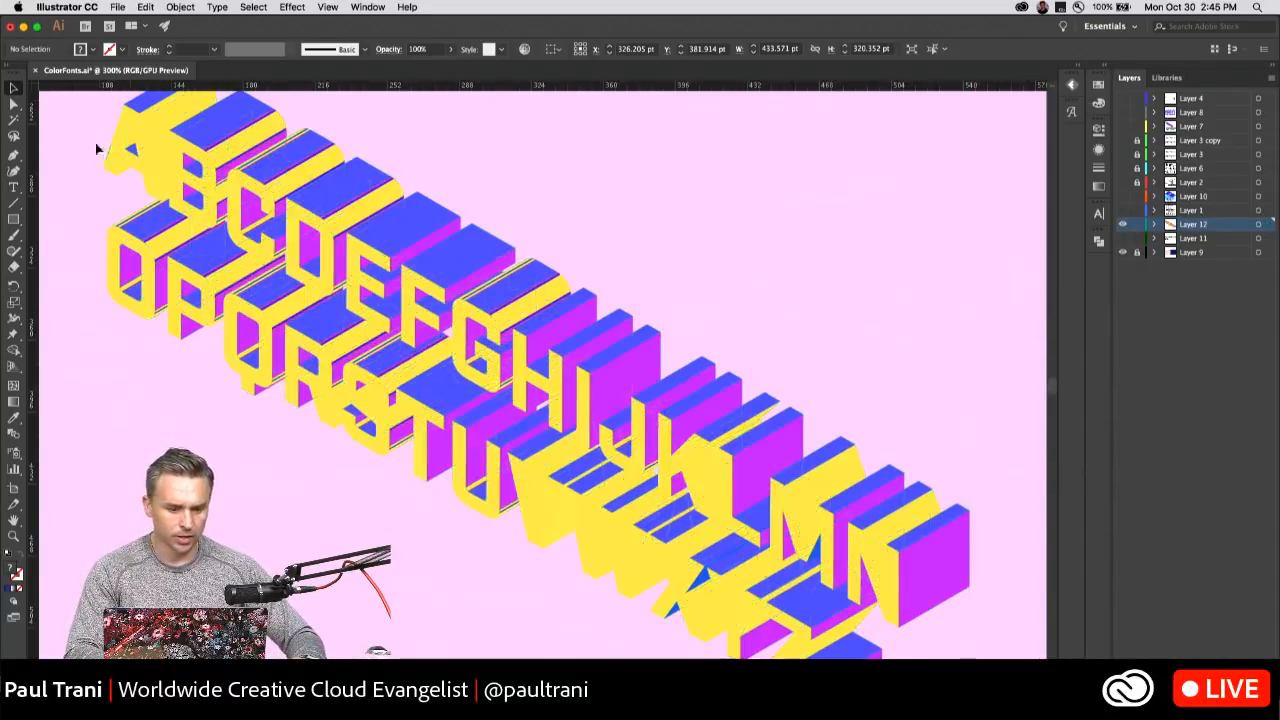
Move the lettering group slightly, ungroup it into separate letters and clear the selection.
left_click_drag(210, 151, 263, 219)
right_click(272, 219)
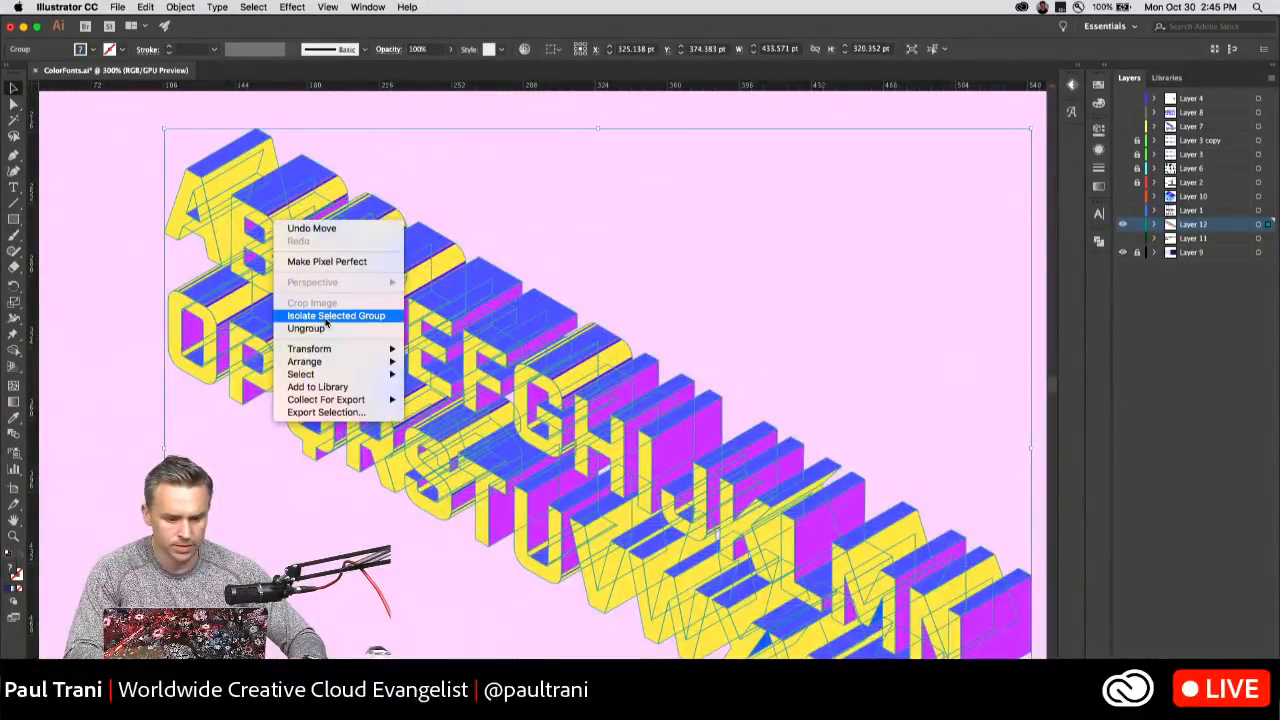
left_click(308, 328)
left_click(88, 205)
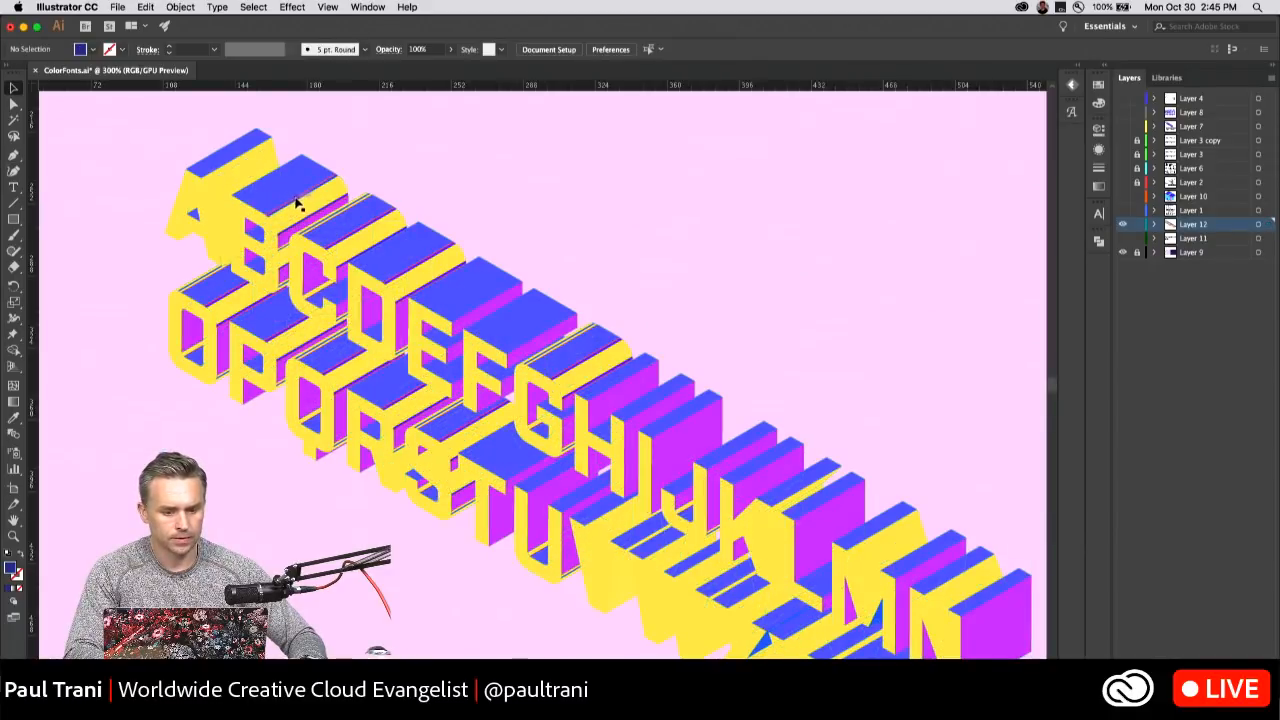
Pull the letters B, F, G and H out of the lettering and space them apart in the empty area.
left_click_drag(296, 203, 434, 209)
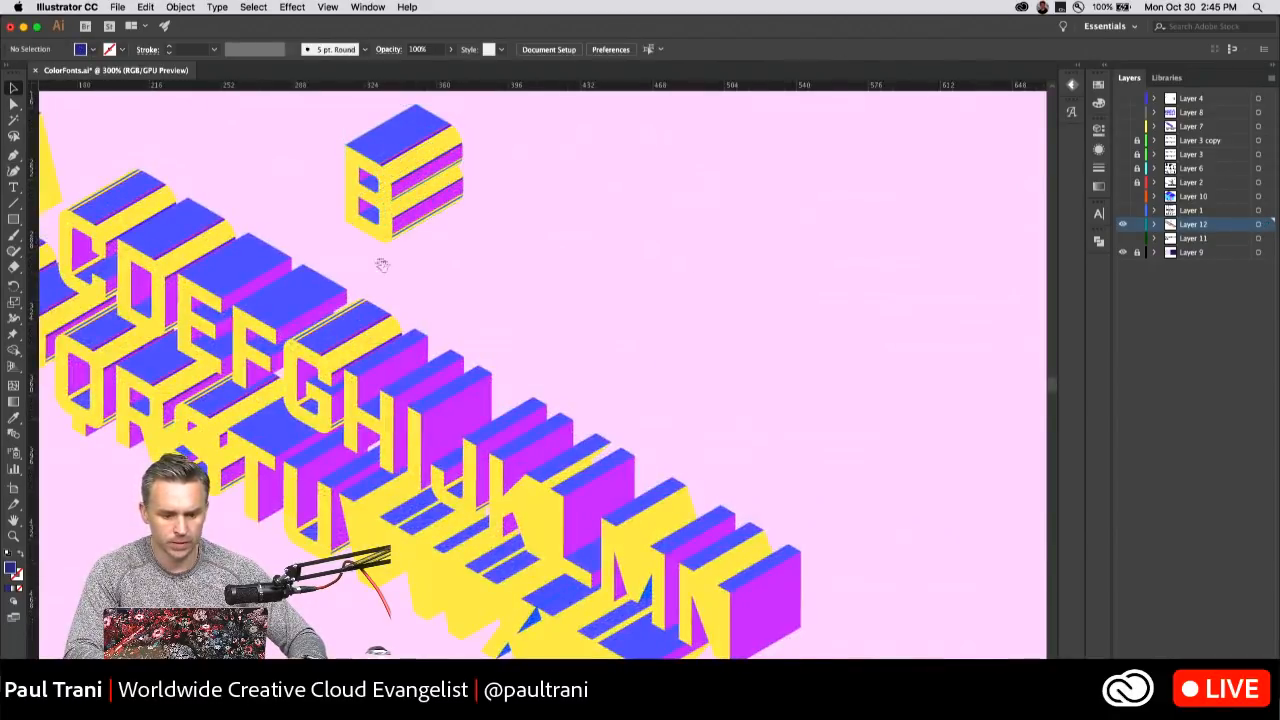
left_click_drag(381, 264, 456, 274)
left_click_drag(335, 332, 612, 202)
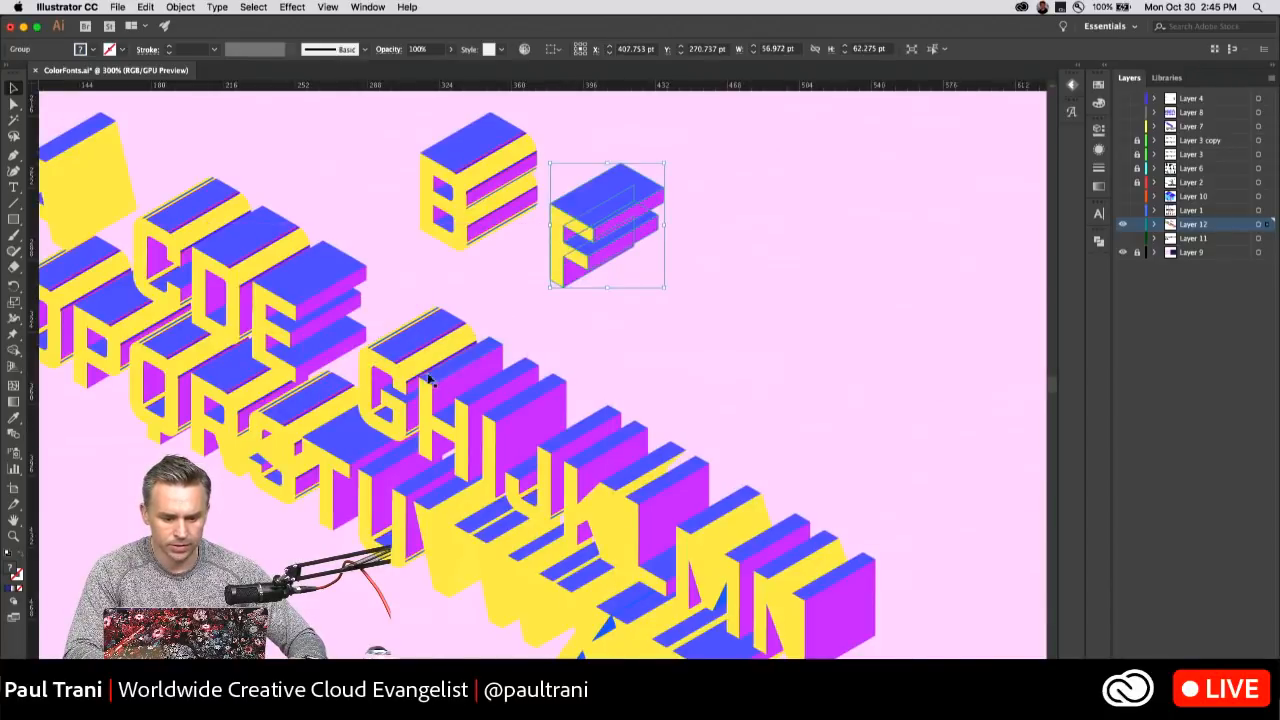
left_click_drag(428, 378, 815, 350)
left_click_drag(646, 271, 586, 281)
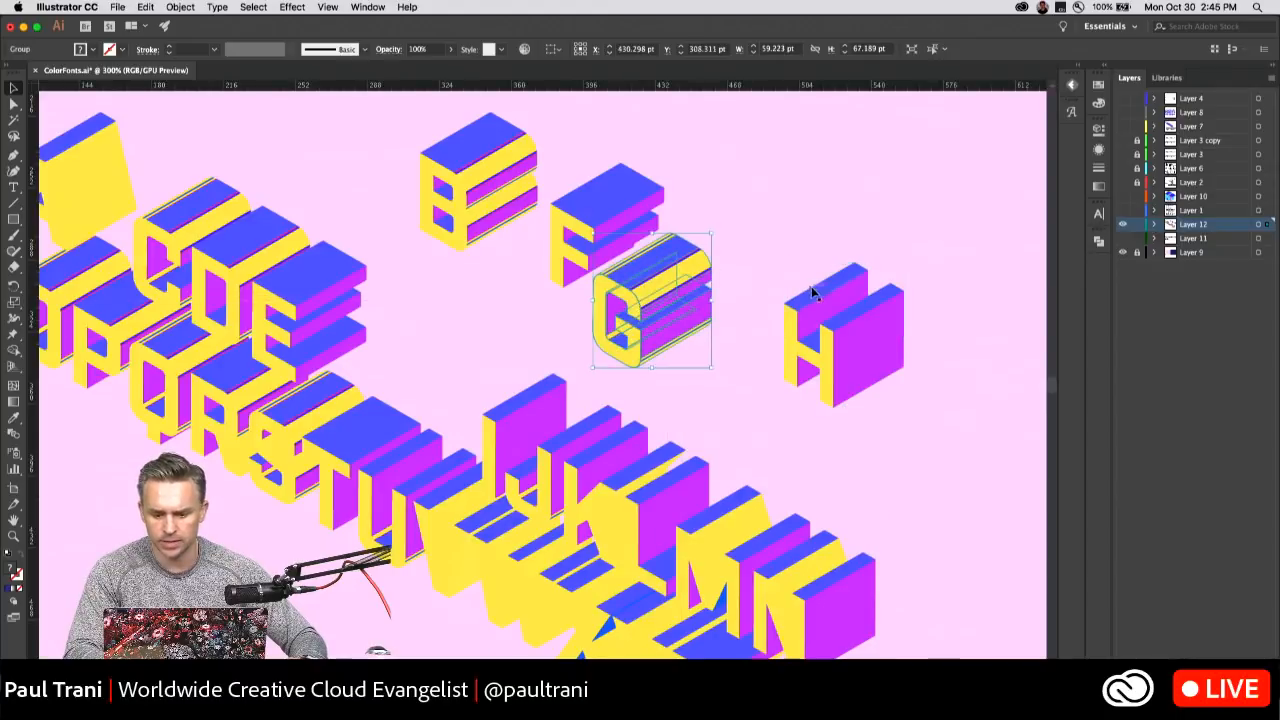
left_click_drag(812, 292, 747, 298)
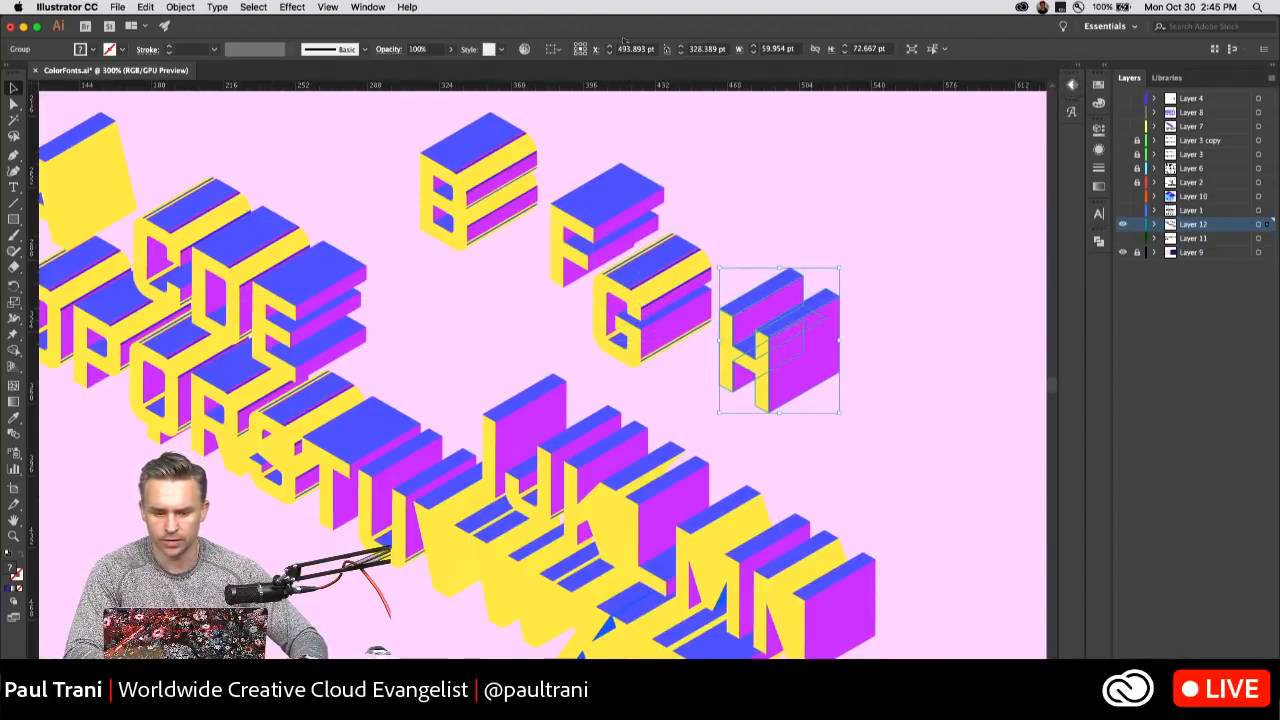
Open the Fontself Maker 2.1.2 extension, start a new font and float its window beside the separated letters.
left_click(367, 7)
mouse_move(401, 92)
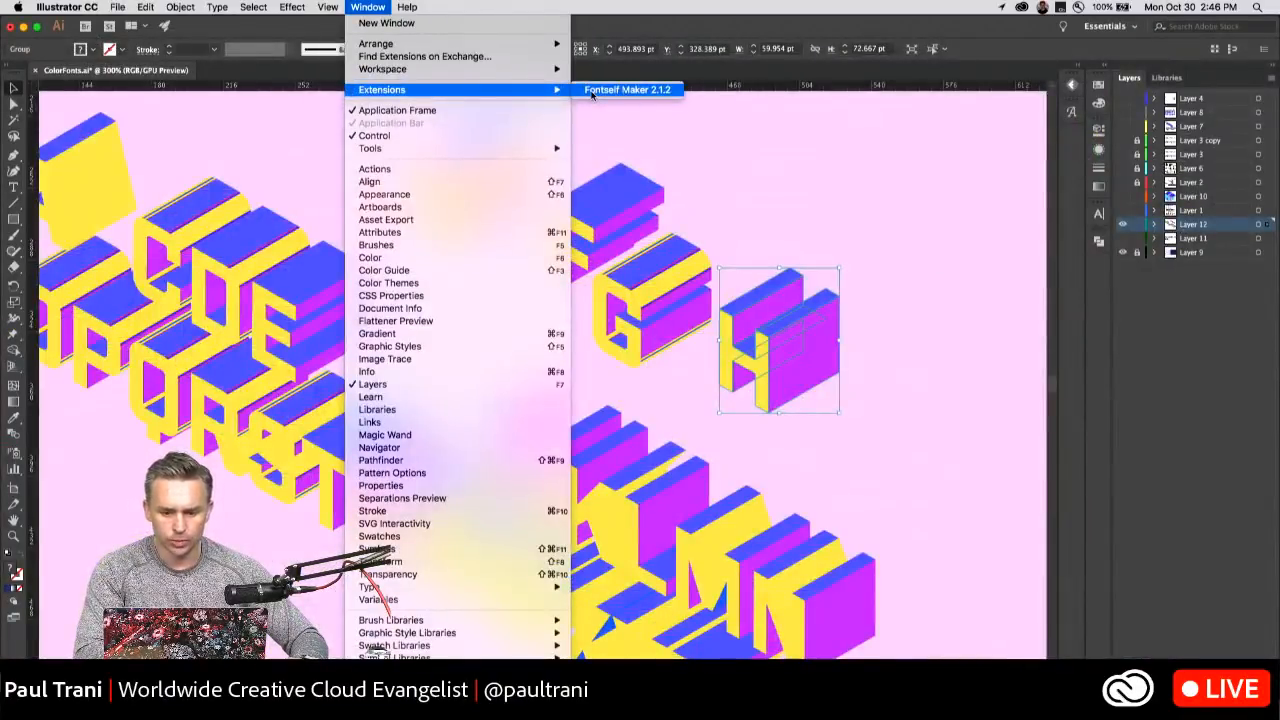
left_click(591, 90)
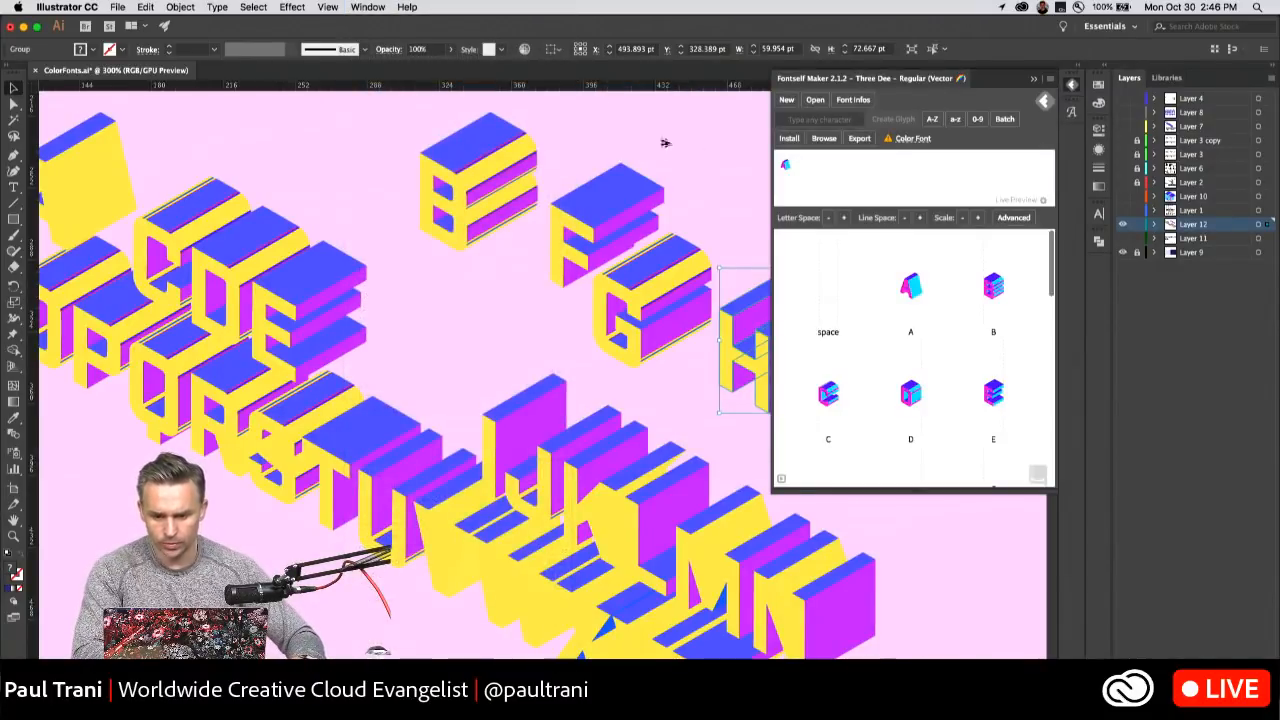
left_click(787, 100)
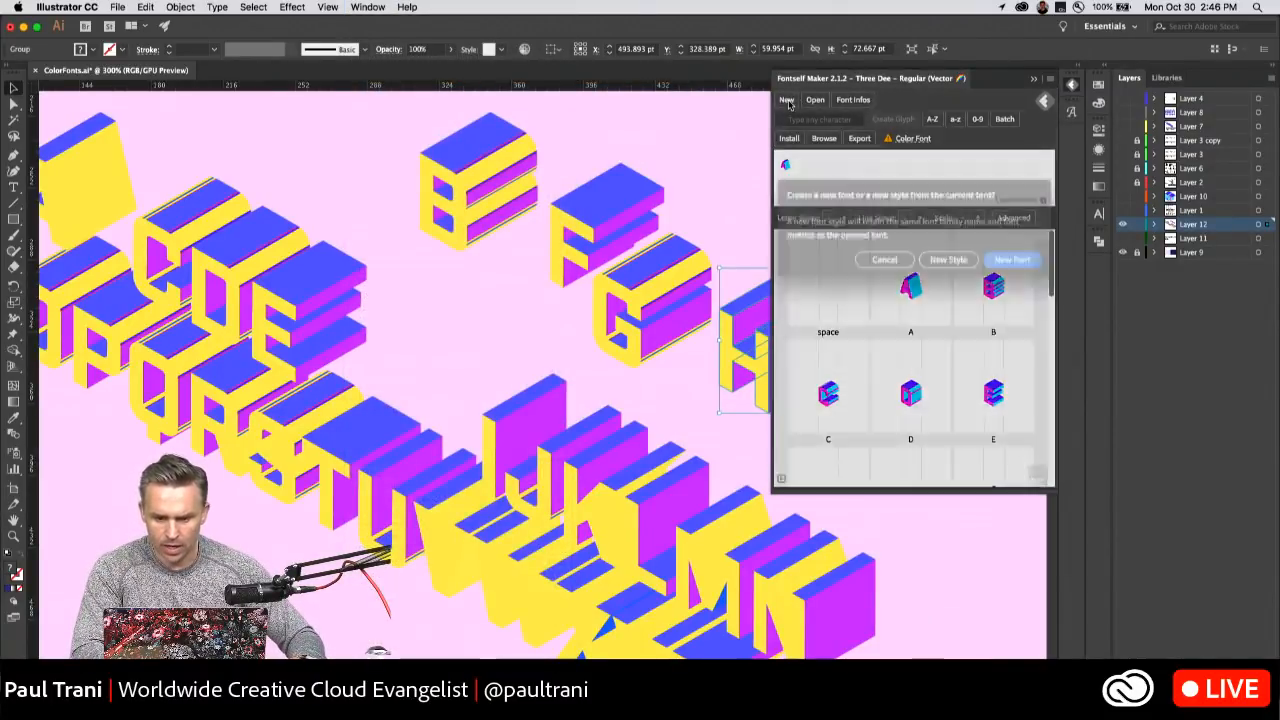
left_click(1001, 281)
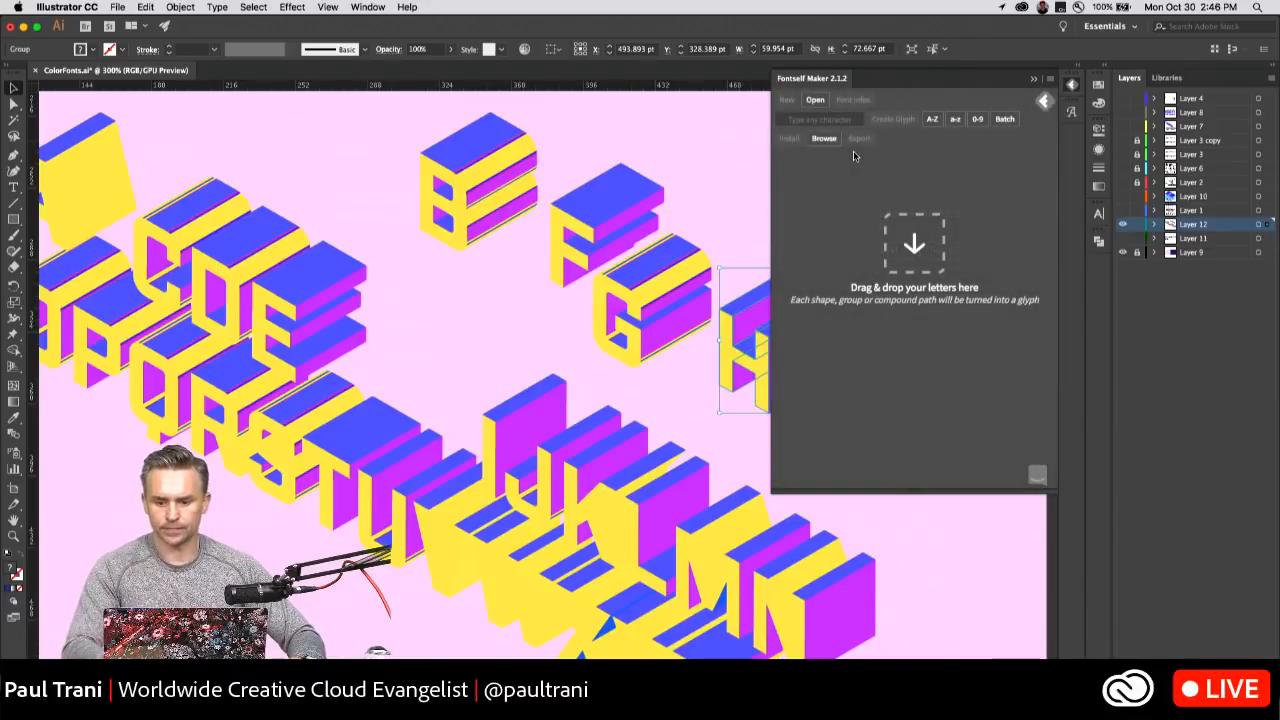
left_click_drag(859, 133, 846, 180)
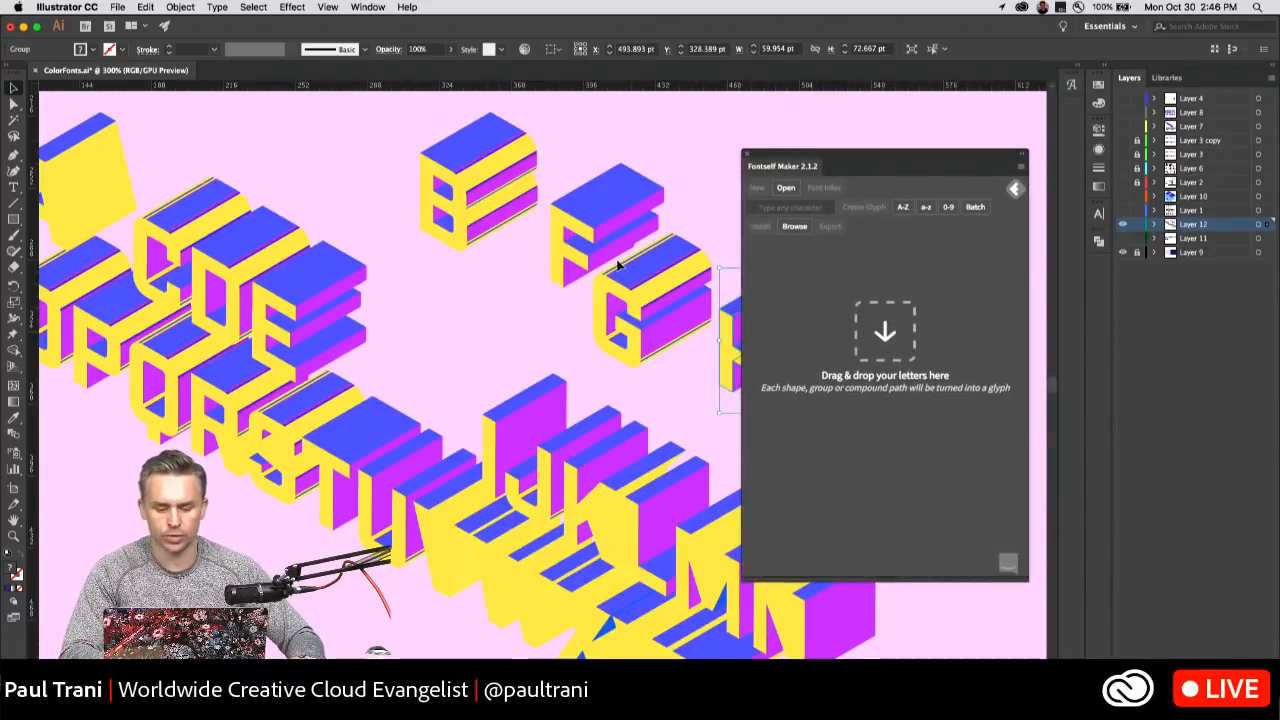
left_click_drag(886, 168, 936, 128)
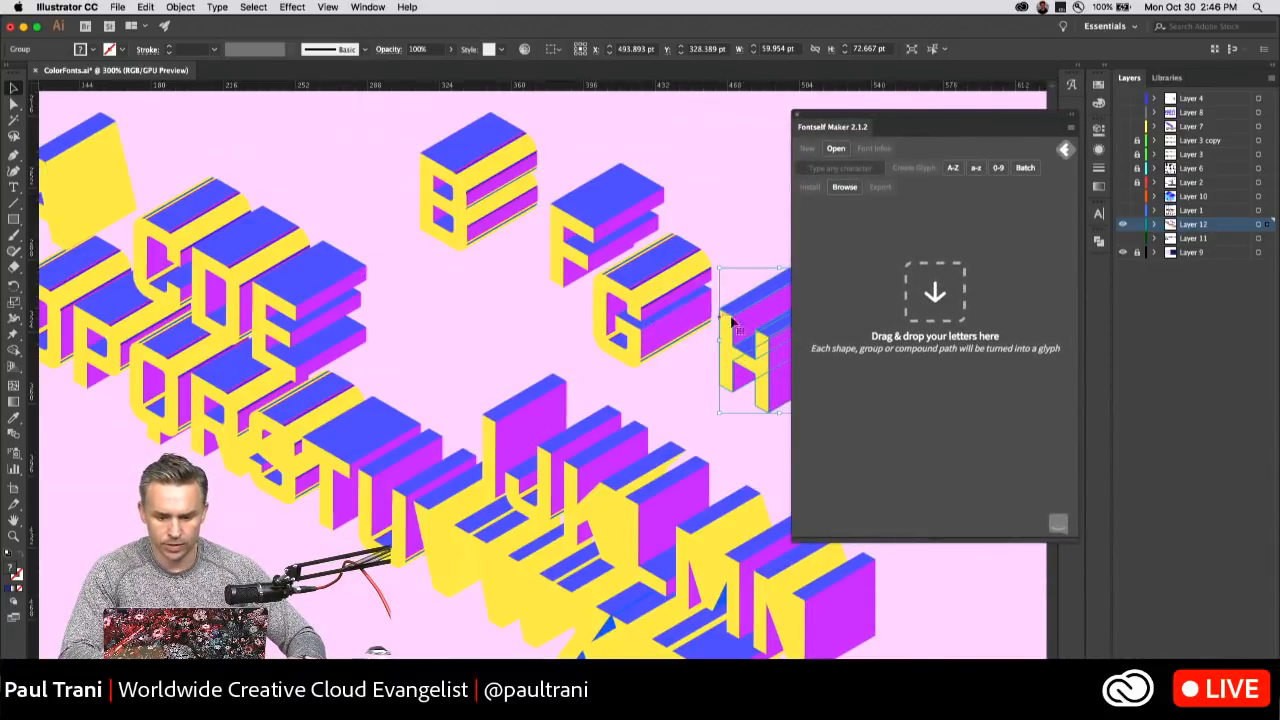
Add the separated letter H to the font as a glyph and assign it the character H.
left_click_drag(726, 331, 914, 456)
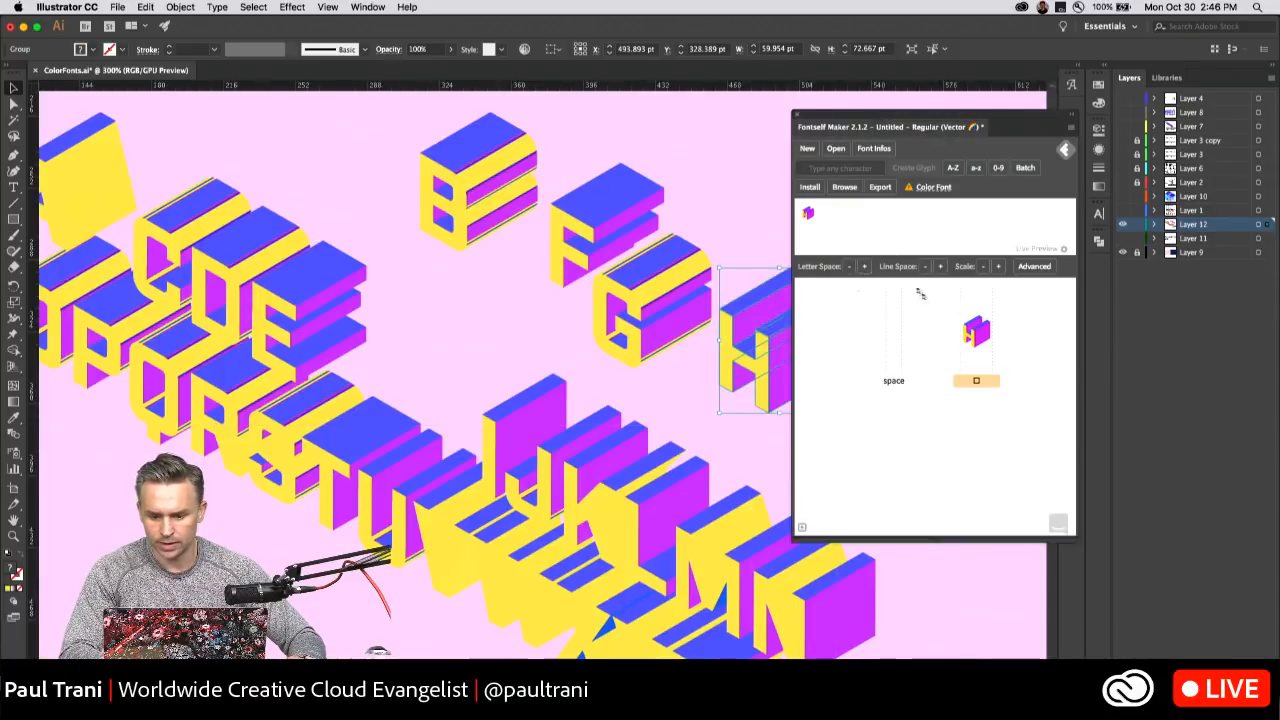
left_click(975, 382)
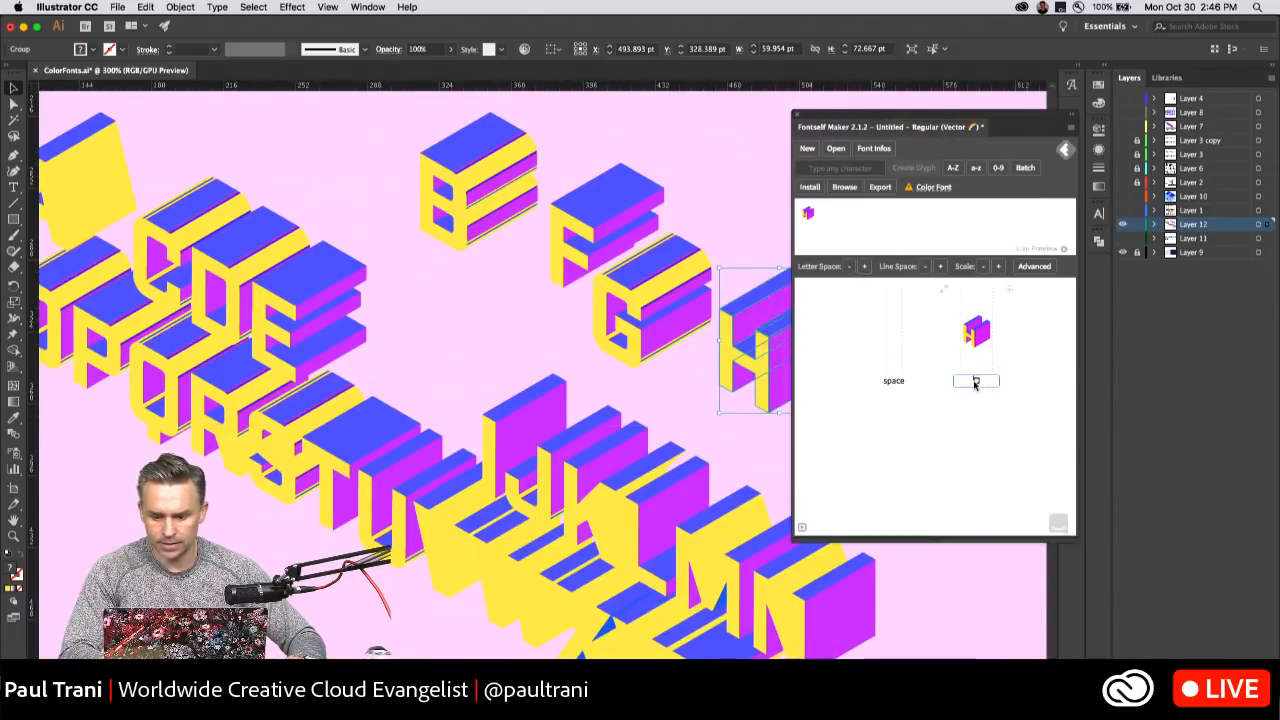
left_click(917, 375)
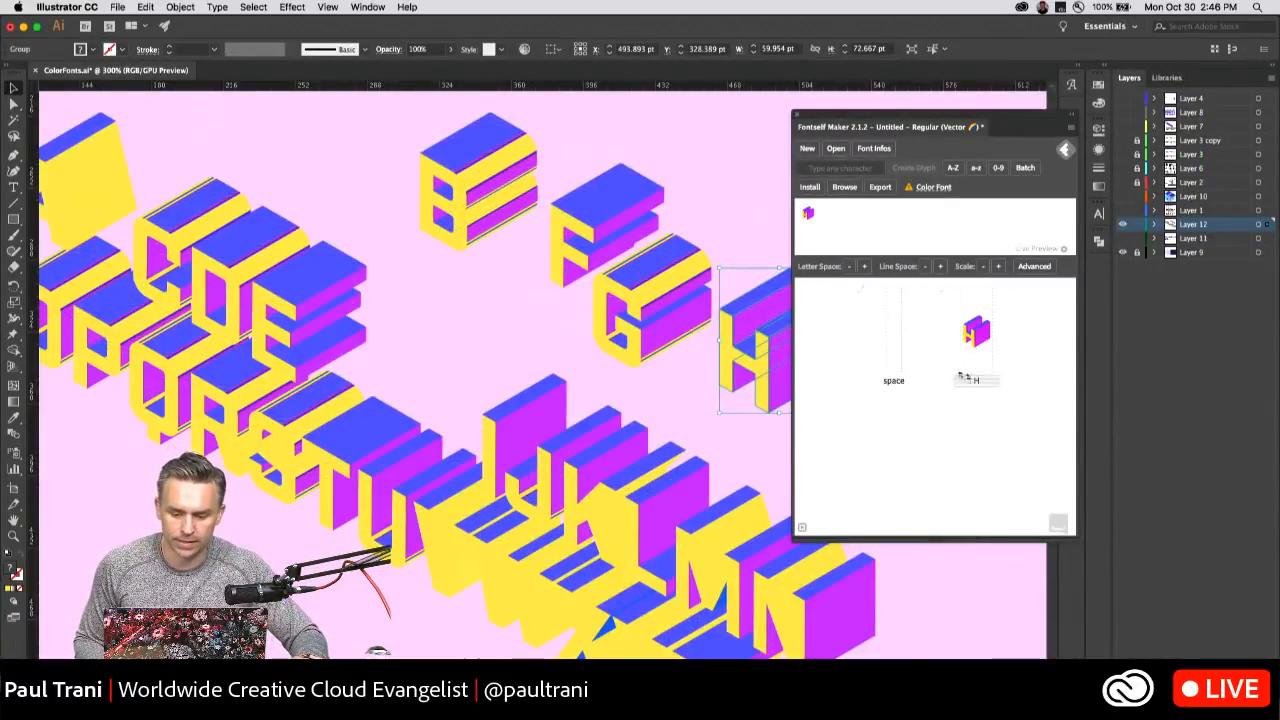
Move the Fontself window clear of the letters, add the letter G as a glyph assigned to G, and deselect the artwork.
left_click_drag(900, 120, 925, 167)
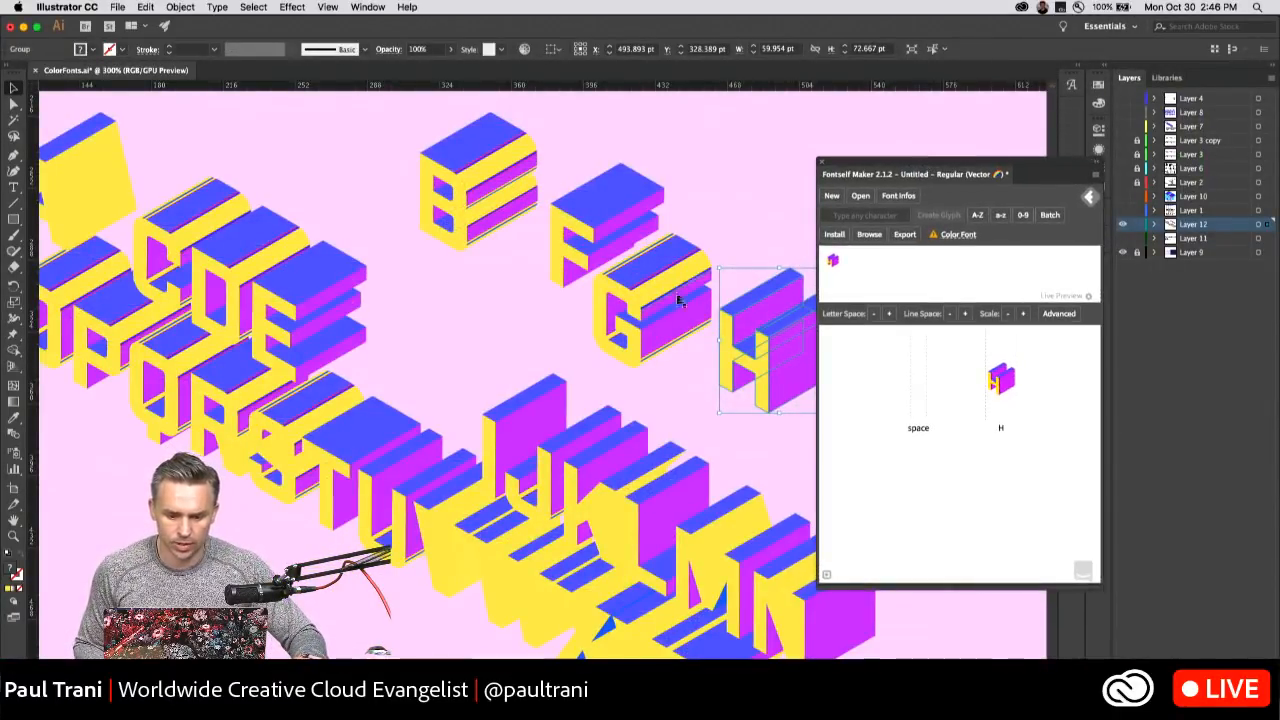
left_click(630, 295)
left_click_drag(628, 294, 884, 476)
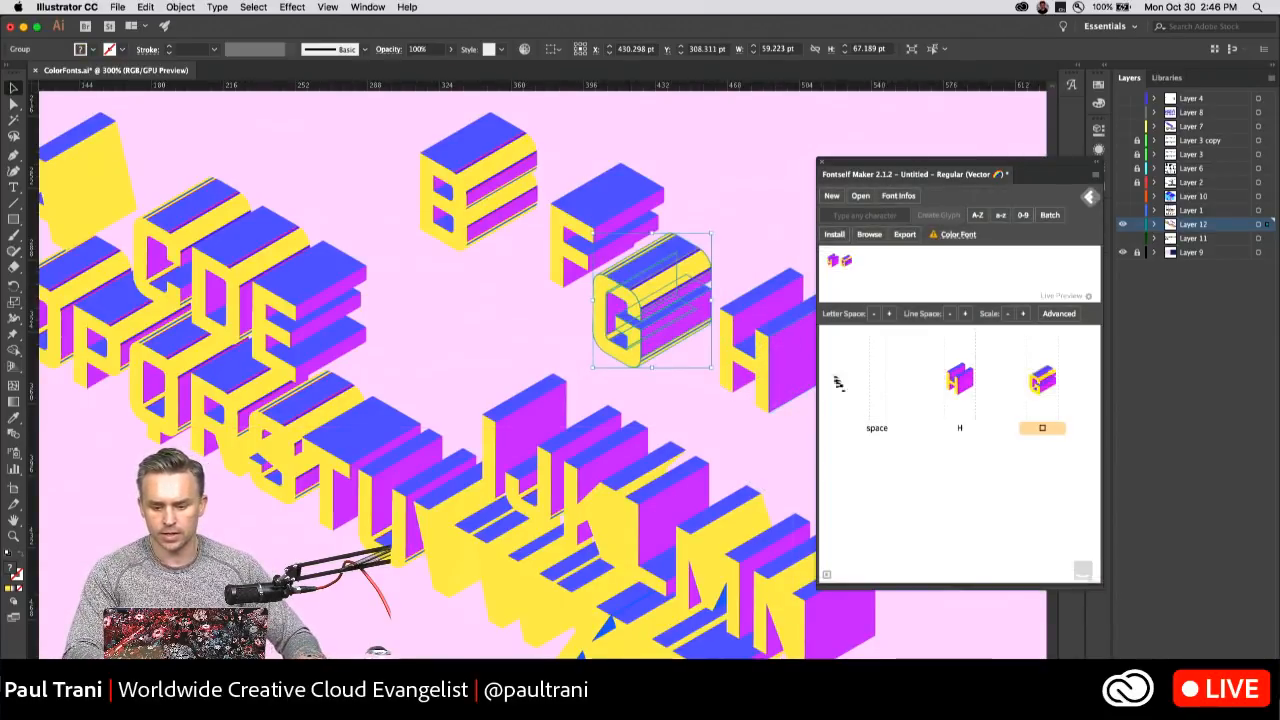
left_click(1040, 430)
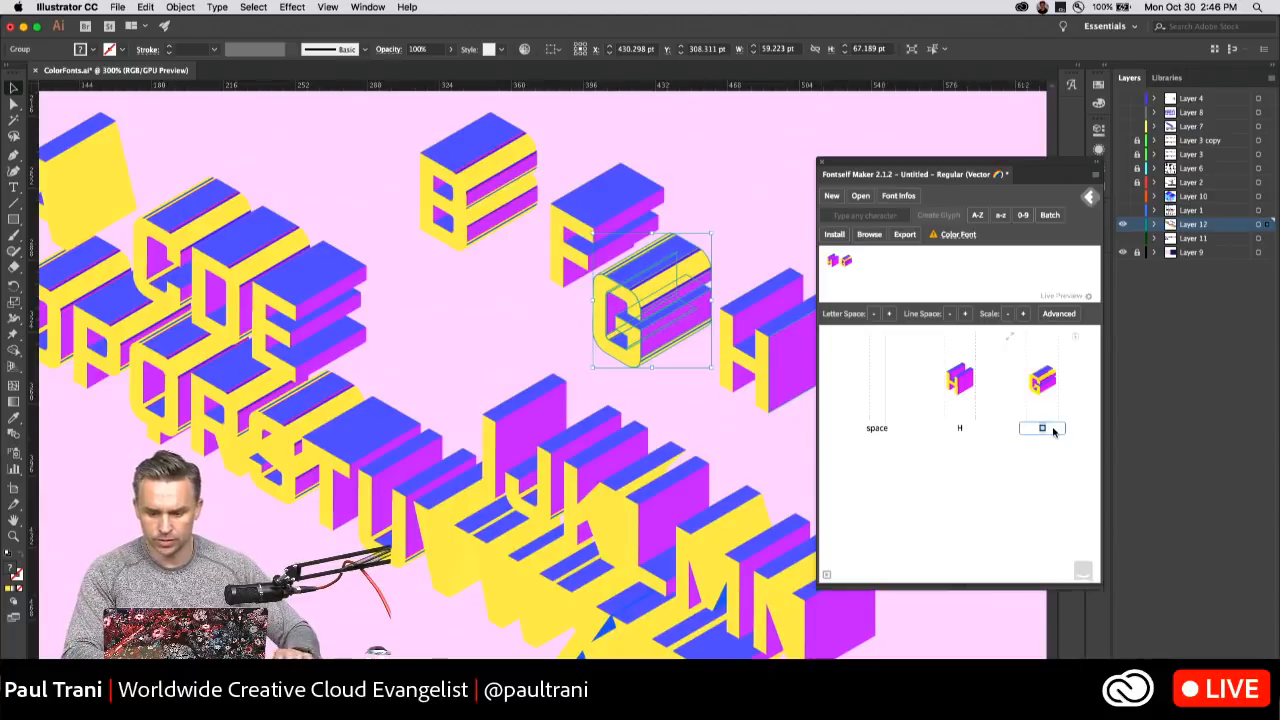
key("Return")
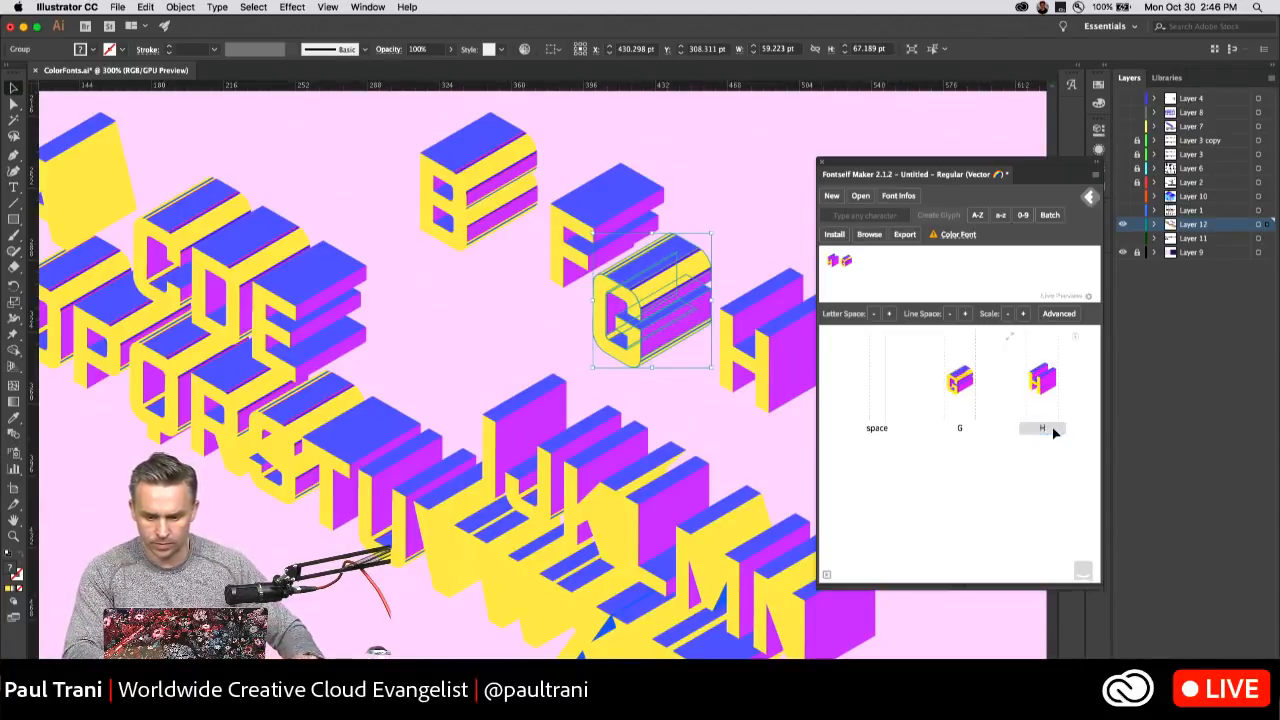
left_click(408, 310)
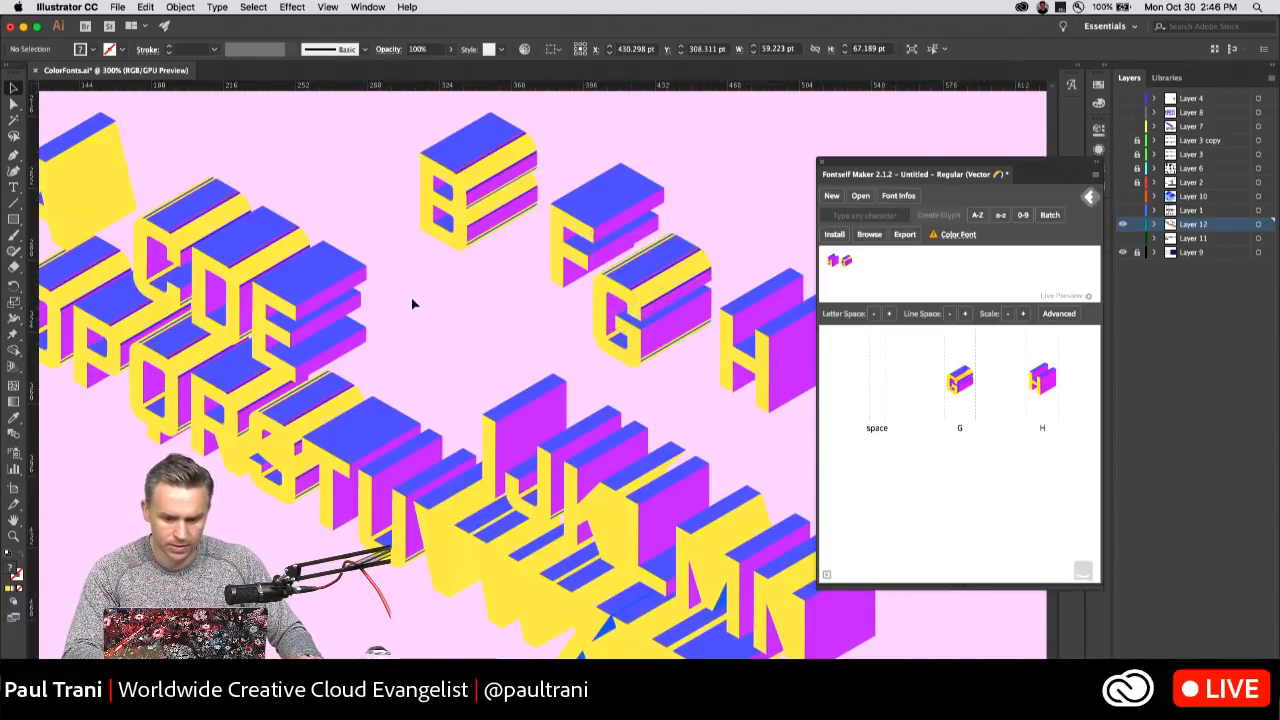
Pull the letters E and L out of the lettering into the empty area near the separated H.
scroll(410, 300, "down", 5)
left_click_drag(497, 263, 450, 328)
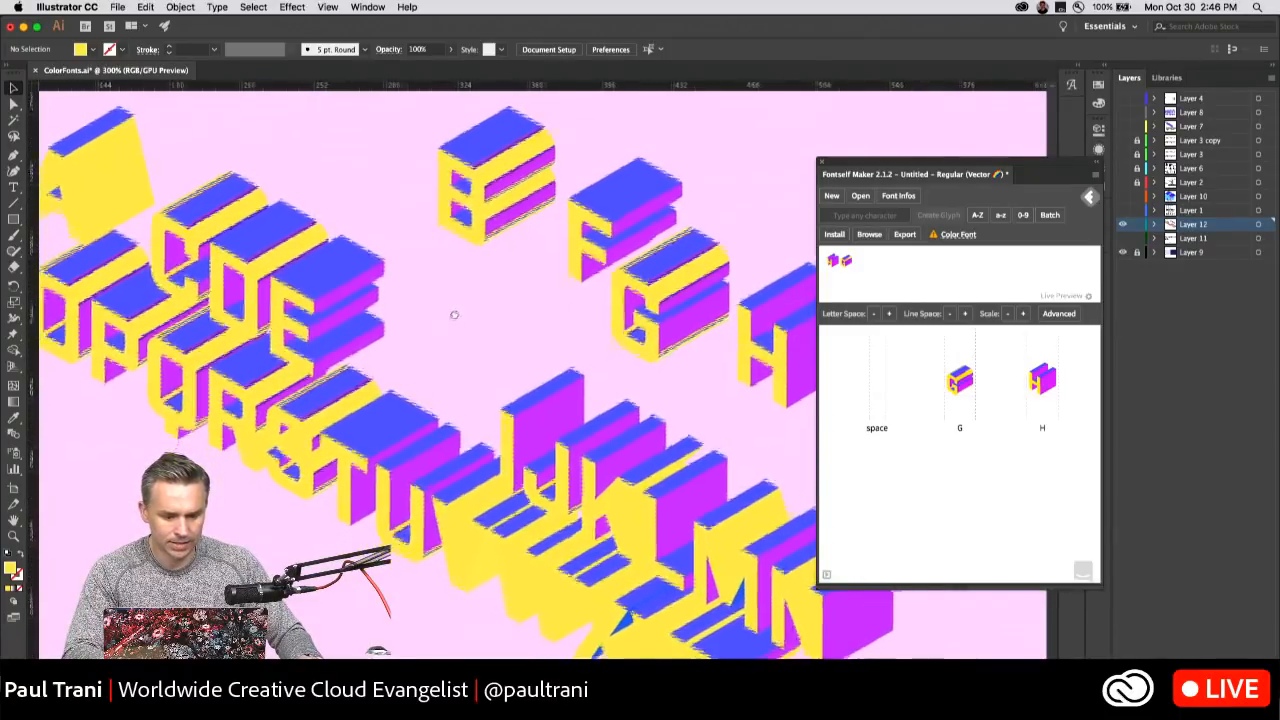
scroll(451, 309, "right", 5)
left_click_drag(184, 308, 351, 302)
left_click_drag(351, 302, 688, 284)
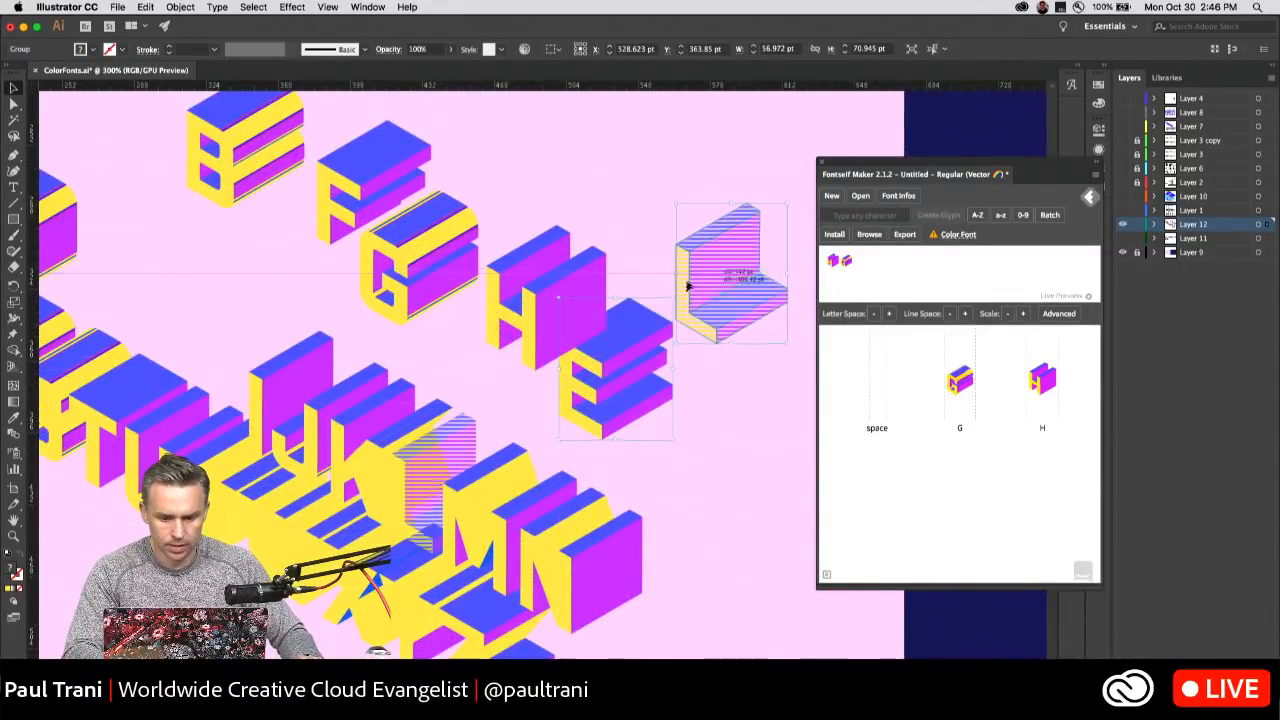
Pull the letter O out of the lettering to below the L and nudge the E away from the H.
left_click_drag(311, 292, 470, 317)
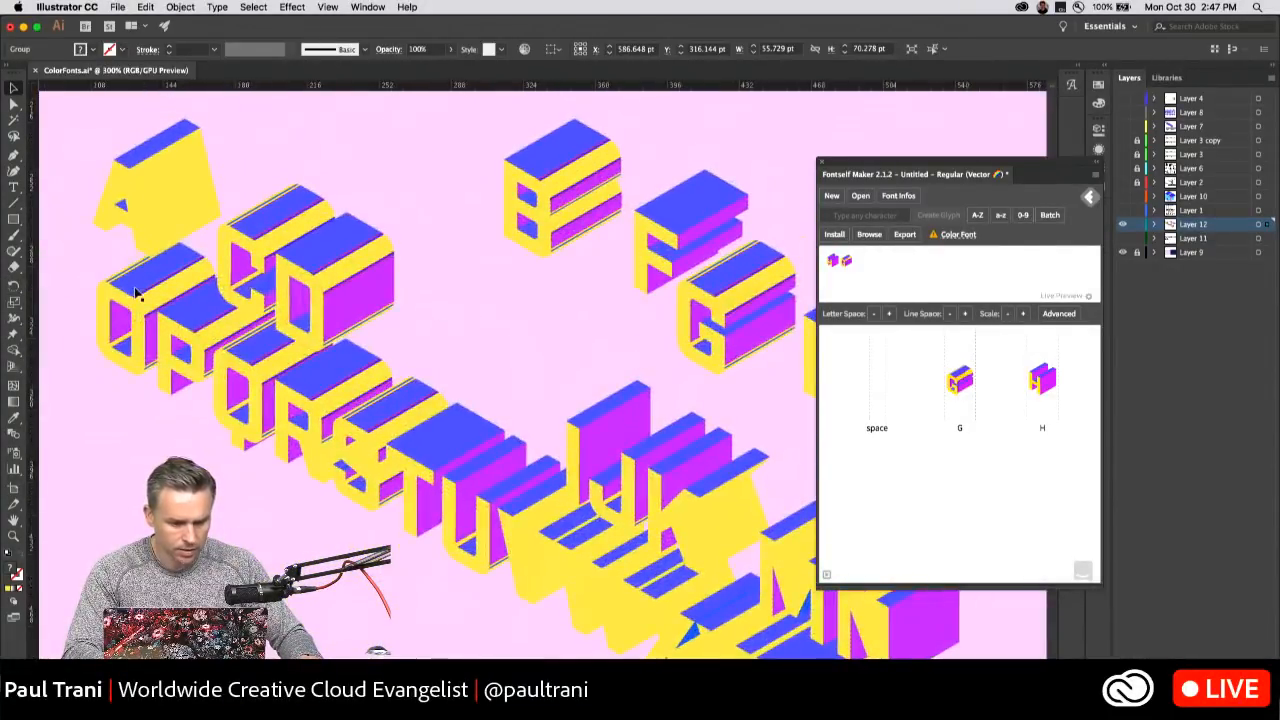
left_click_drag(140, 293, 514, 316)
left_click_drag(420, 240, 68, 194)
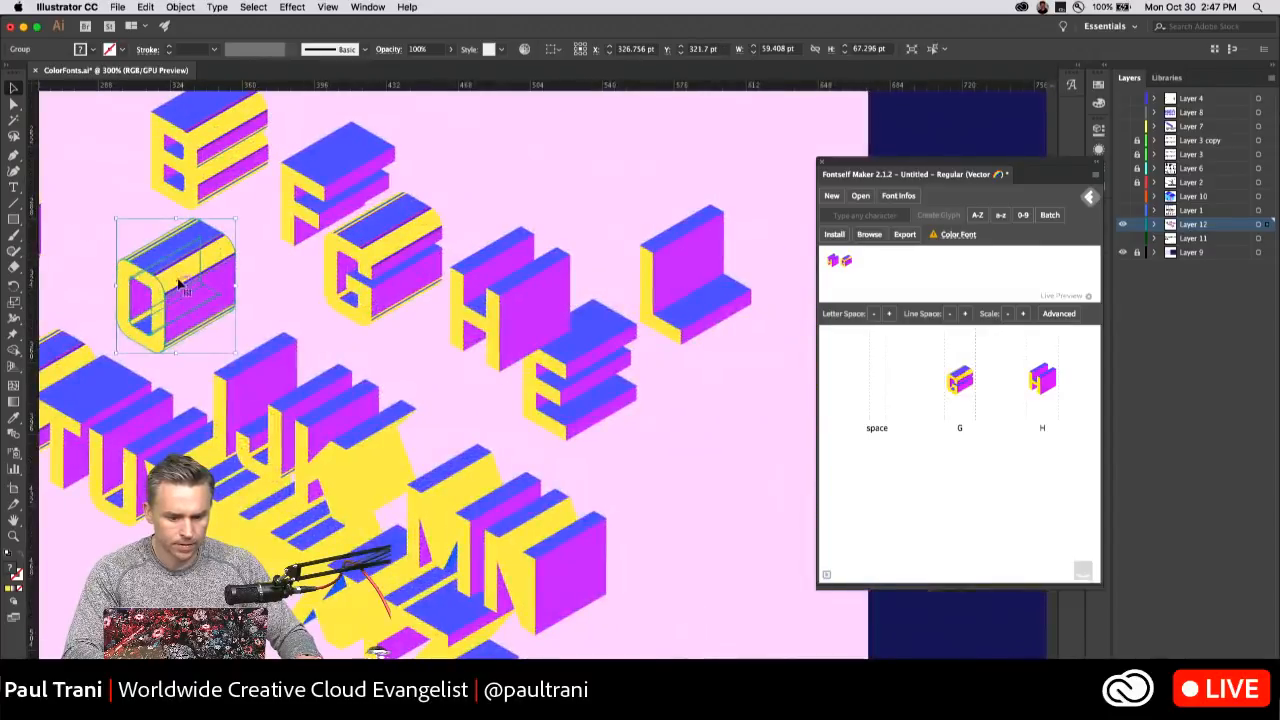
left_click_drag(171, 277, 719, 424)
left_click_drag(558, 376, 583, 400)
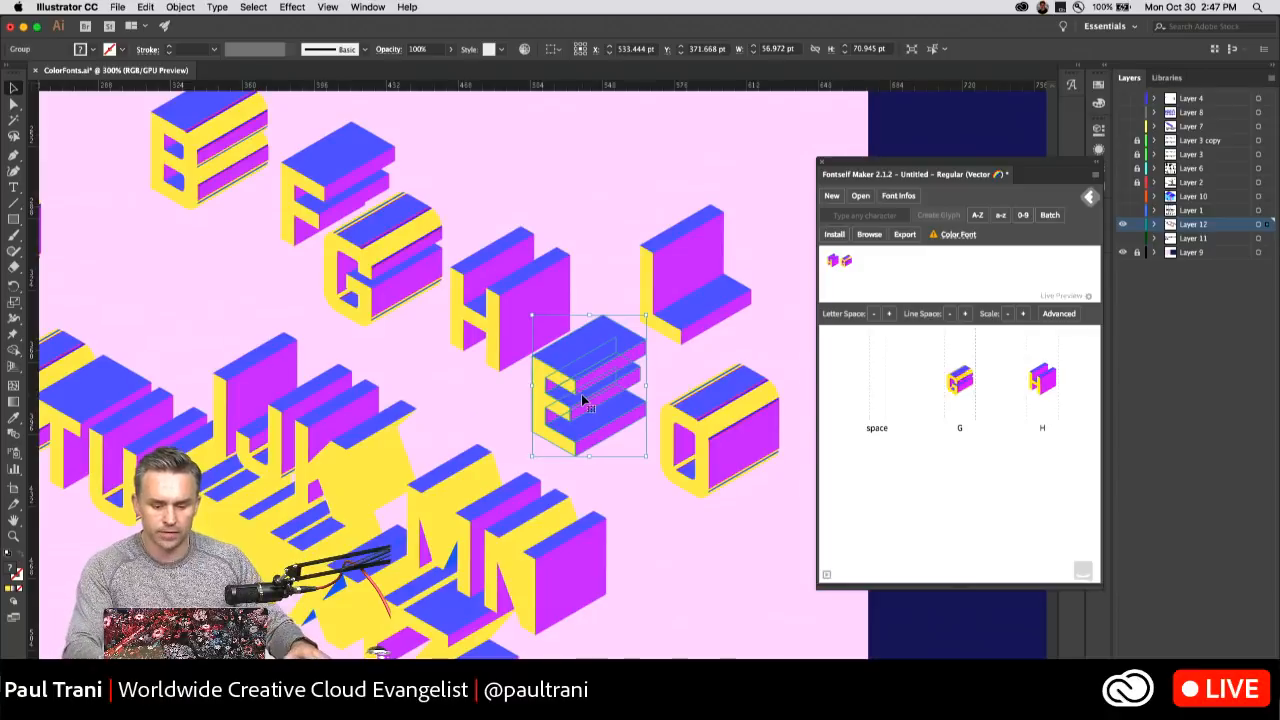
Add the separated letter E to the font as a glyph and assign it the character E.
left_click_drag(577, 360, 872, 468)
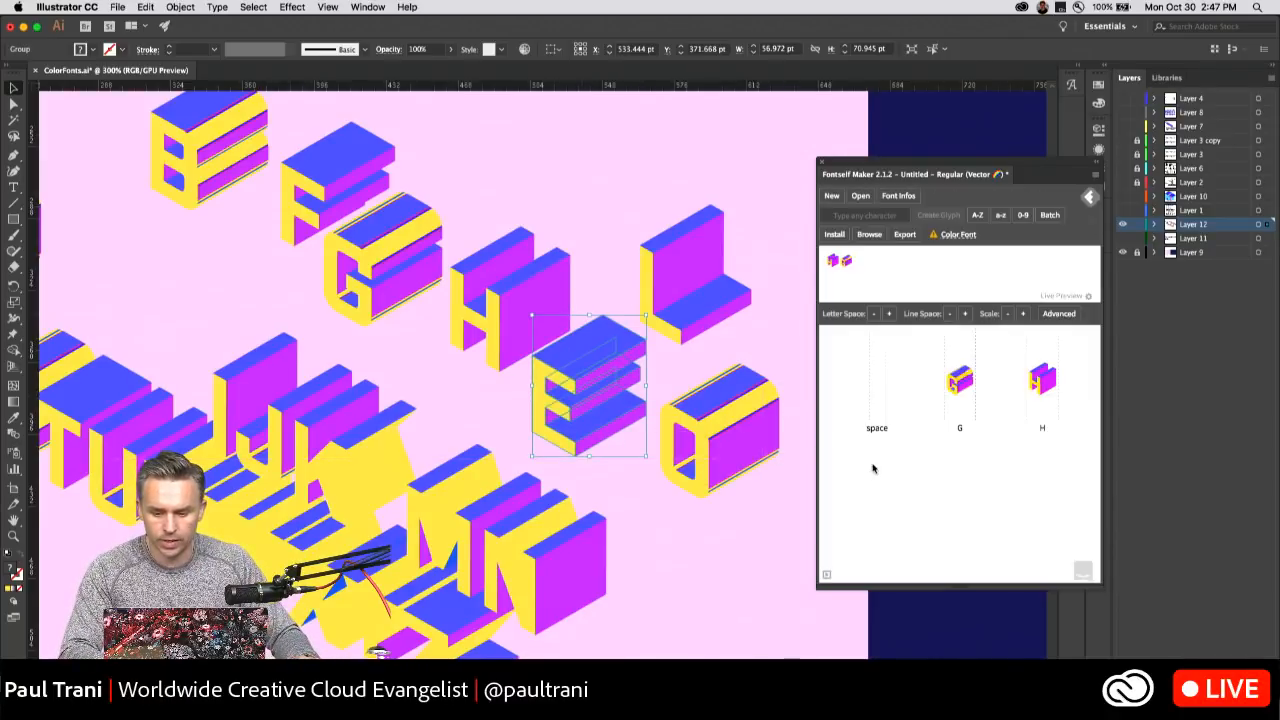
left_click_drag(565, 378, 960, 522)
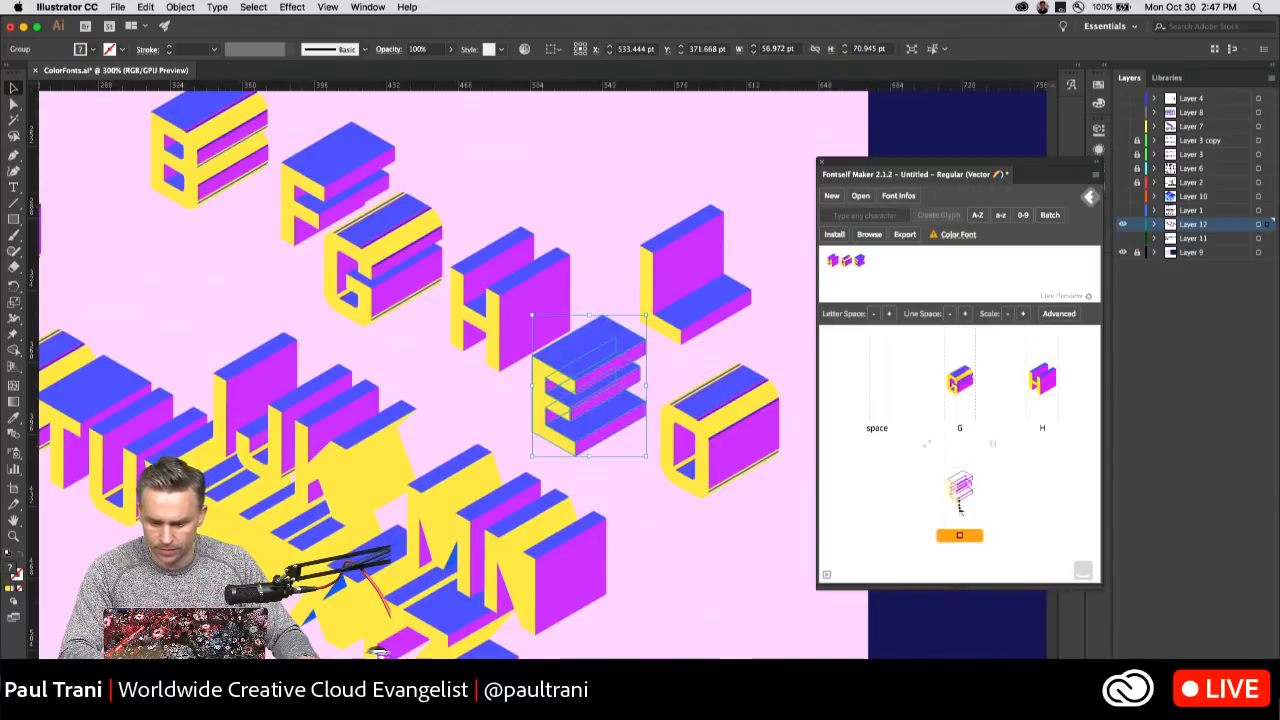
left_click(958, 537)
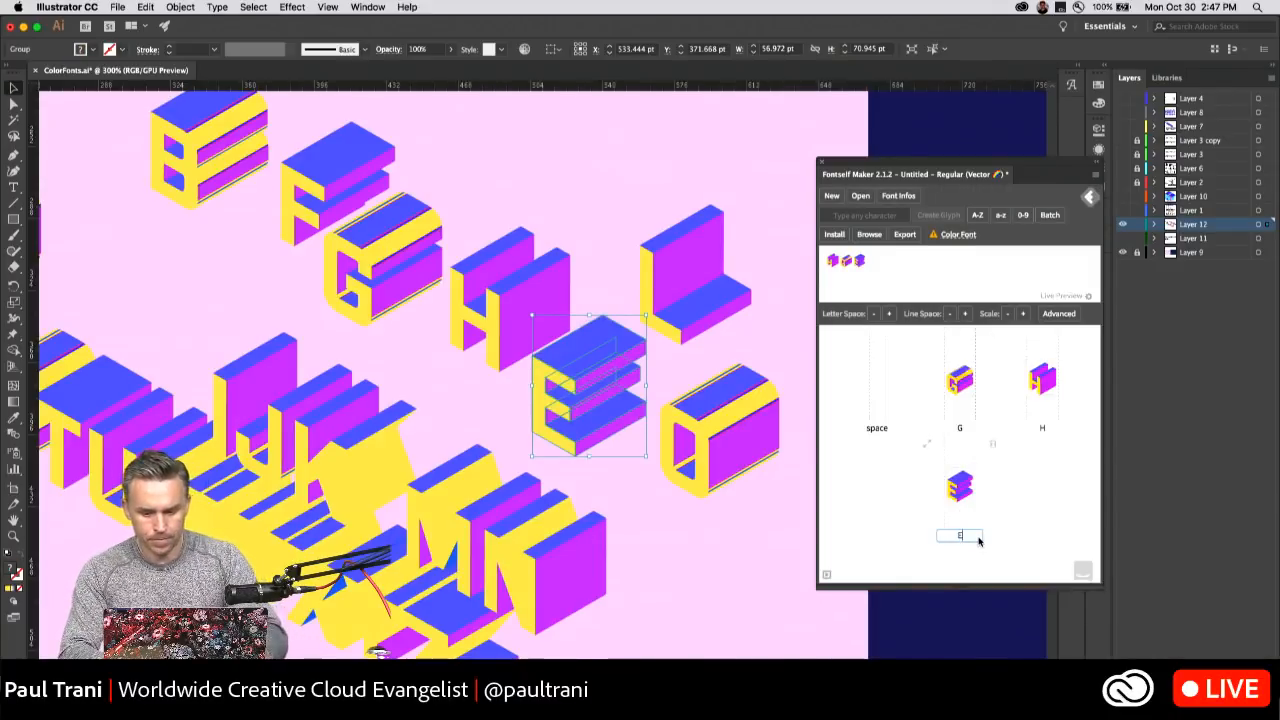
type("E")
key("Return")
Add the separated letter O to the font as a glyph and assign it the character O.
left_click(697, 420)
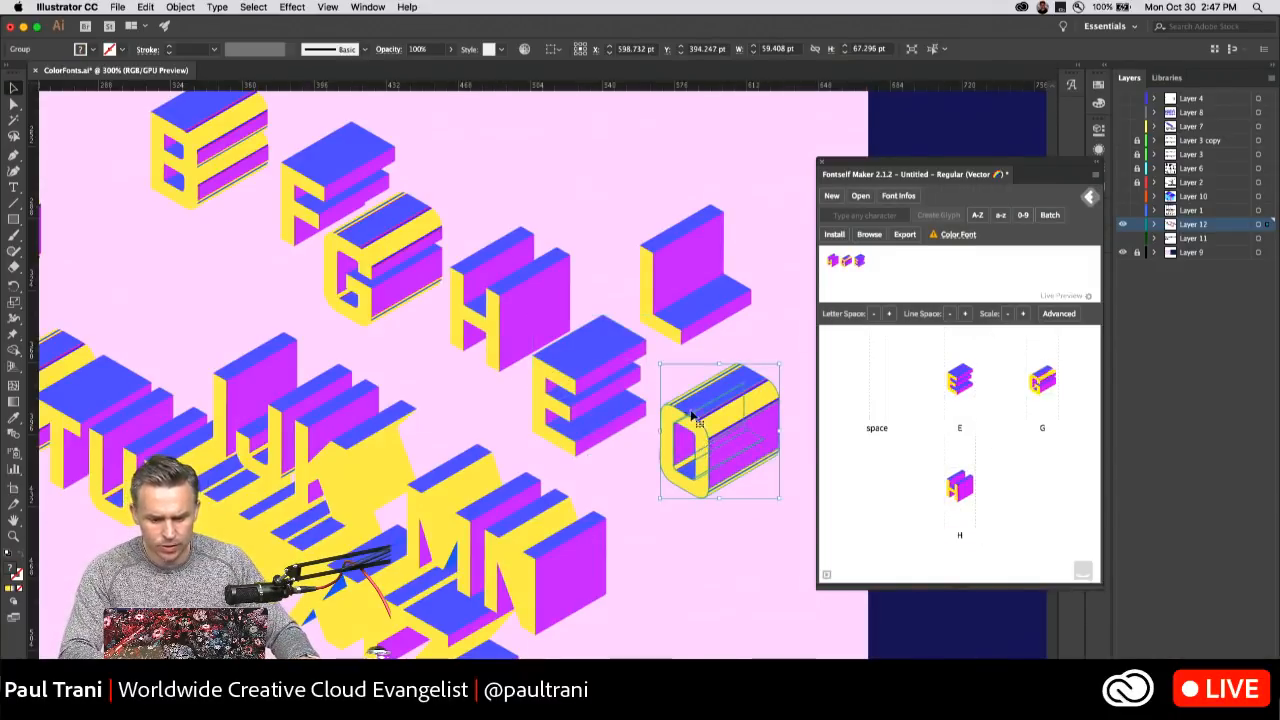
left_click_drag(692, 414, 852, 500)
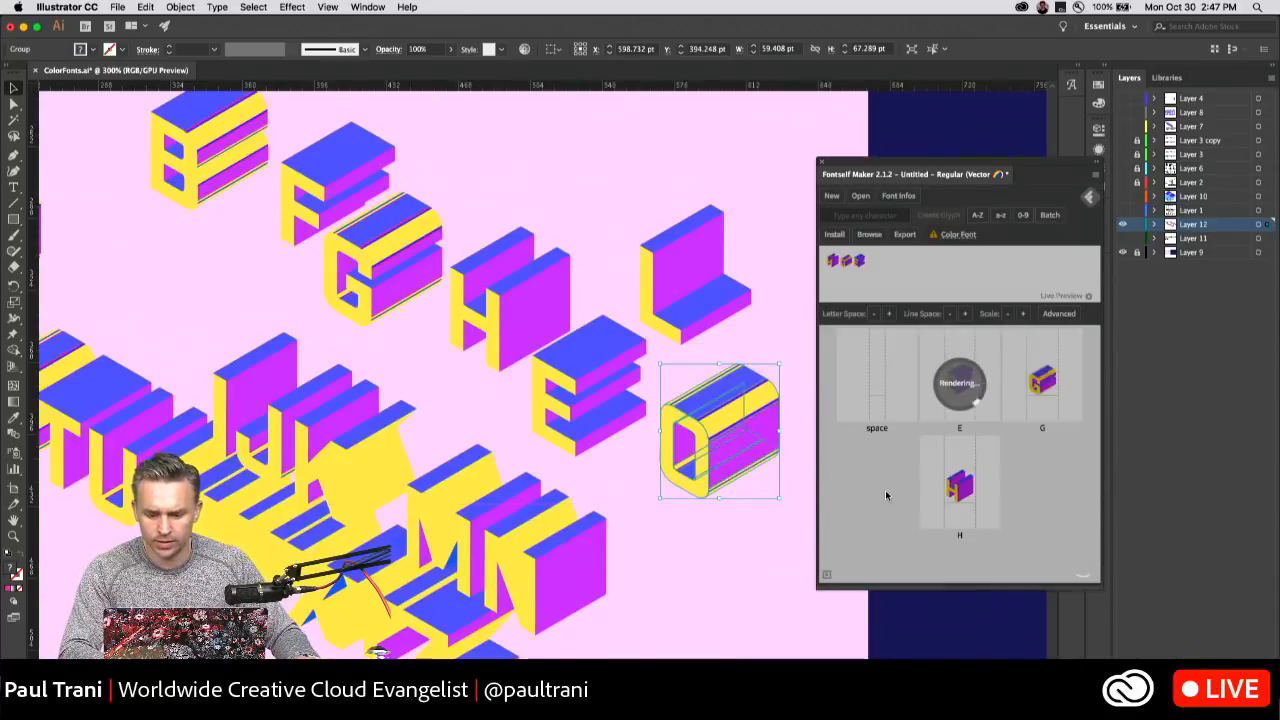
left_click(995, 538)
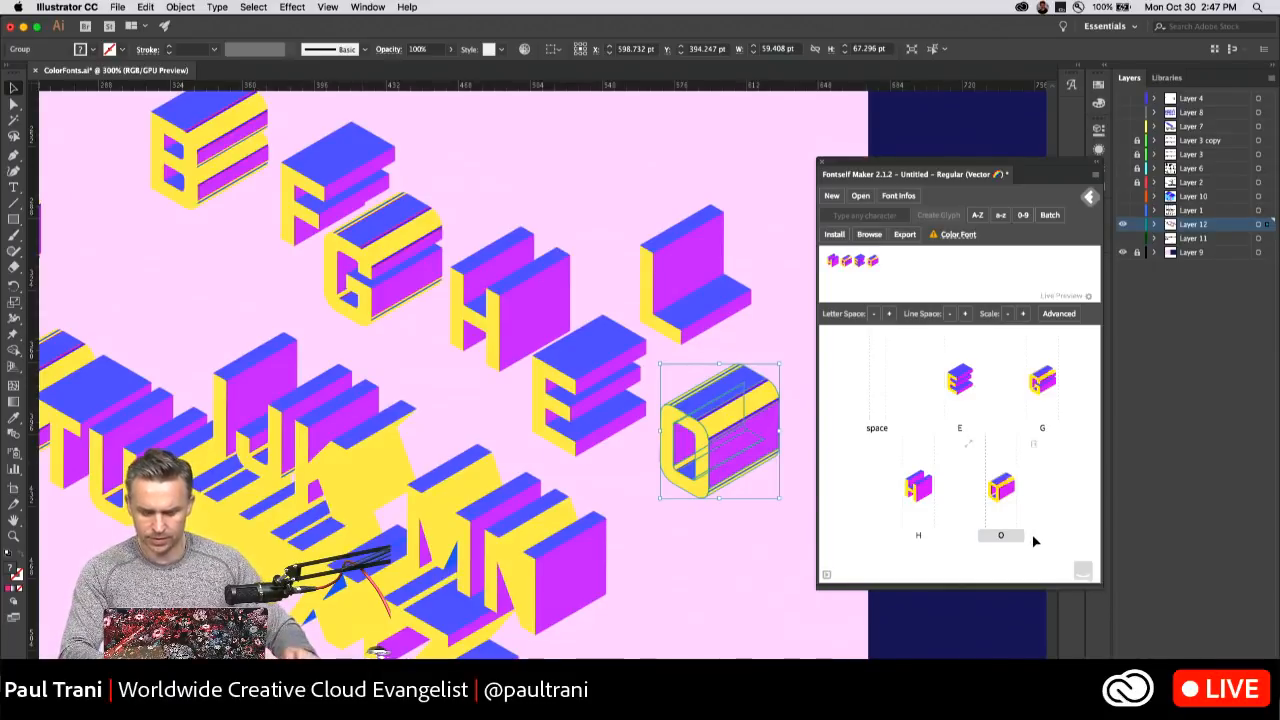
key("Return")
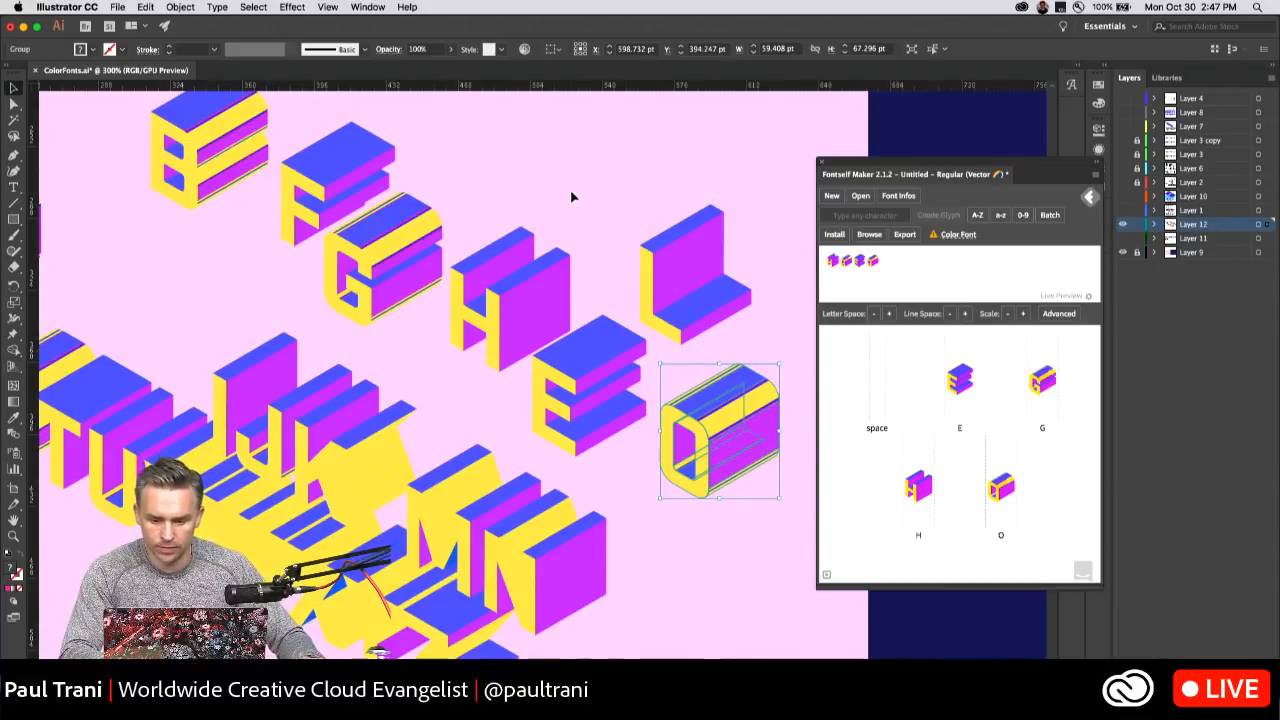
Add the separated letter L to the font as a glyph, assign it the character L and deselect the artwork.
left_click_drag(644, 243, 943, 508)
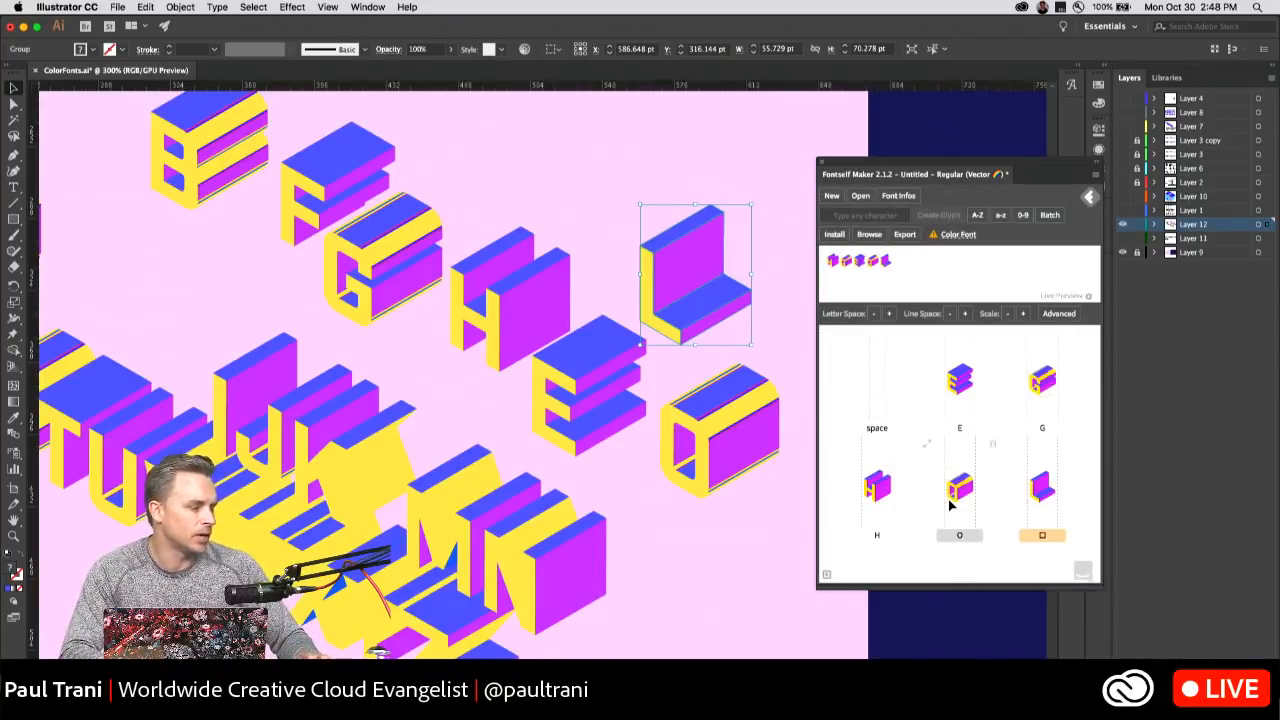
left_click(1041, 536)
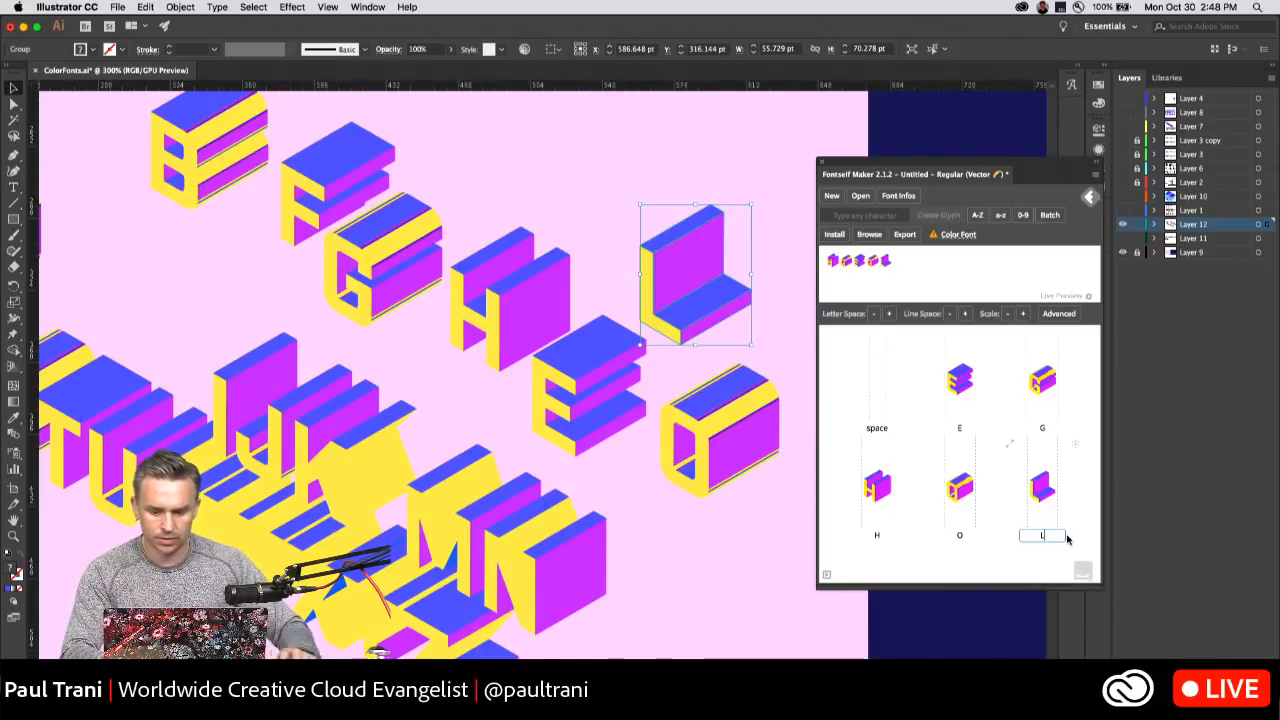
type("L")
key("Return")
left_click(139, 325)
Select the letters S and T together in the lettering and add them to the font as glyphs.
scroll(323, 340, "left", 5)
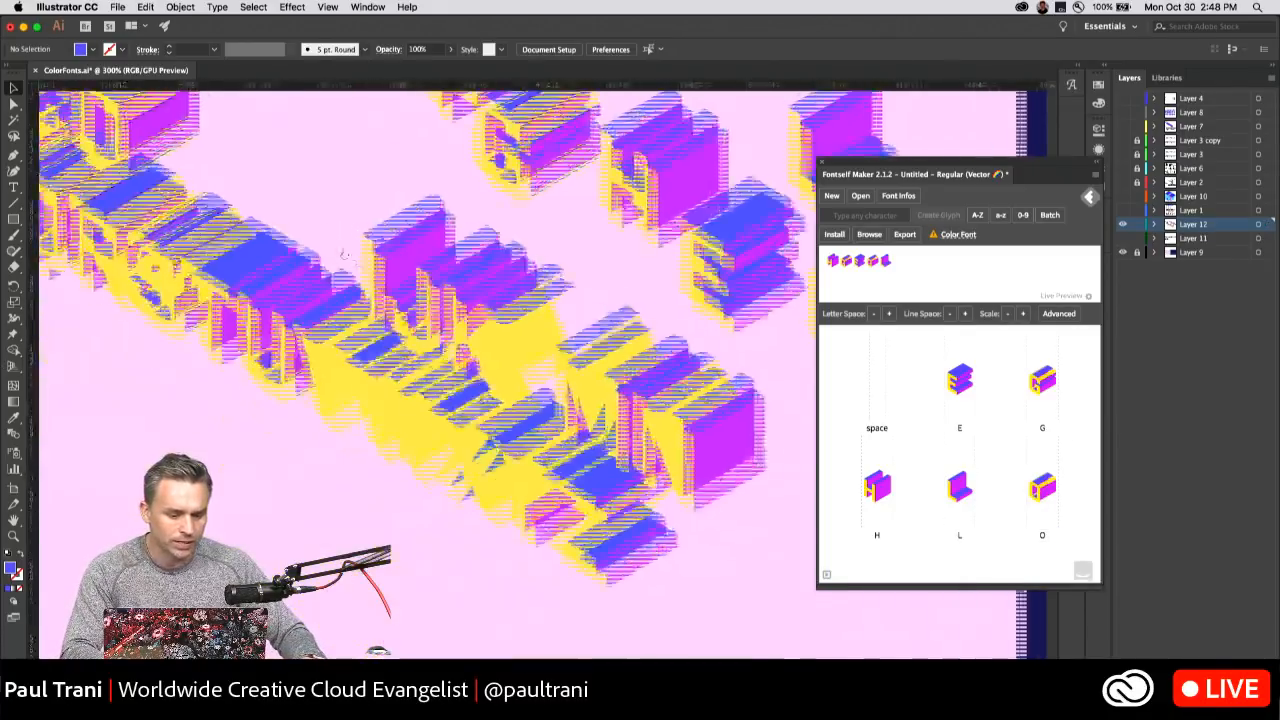
left_click_drag(405, 322, 393, 332)
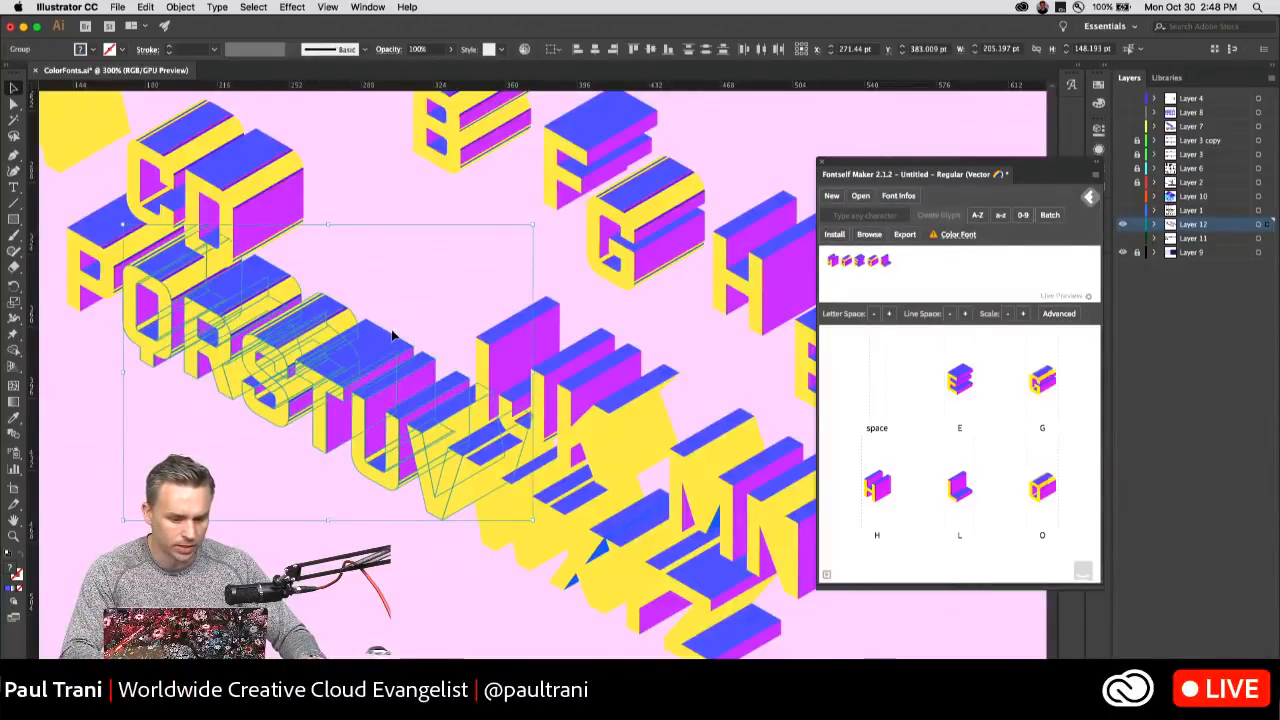
left_click(332, 468)
left_click(323, 411)
left_click_drag(321, 412, 1063, 497)
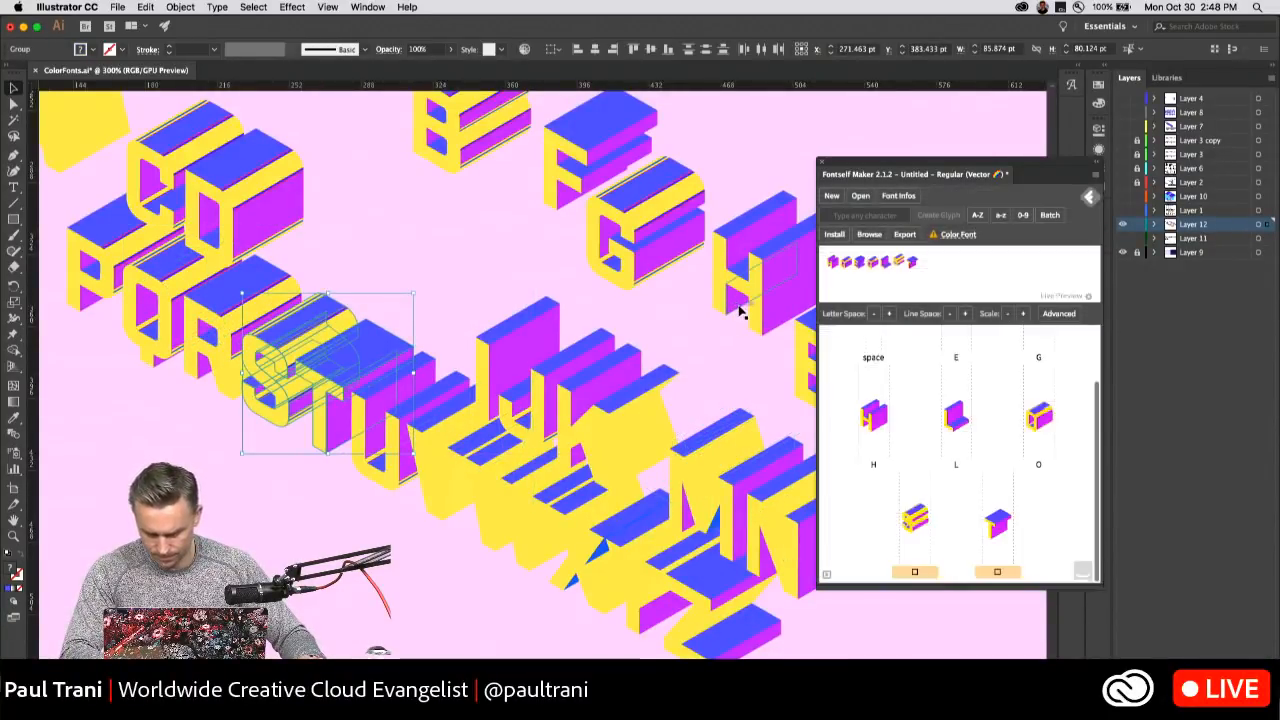
Assign the characters S and T to their two new glyphs and deselect the artwork.
left_click(912, 572)
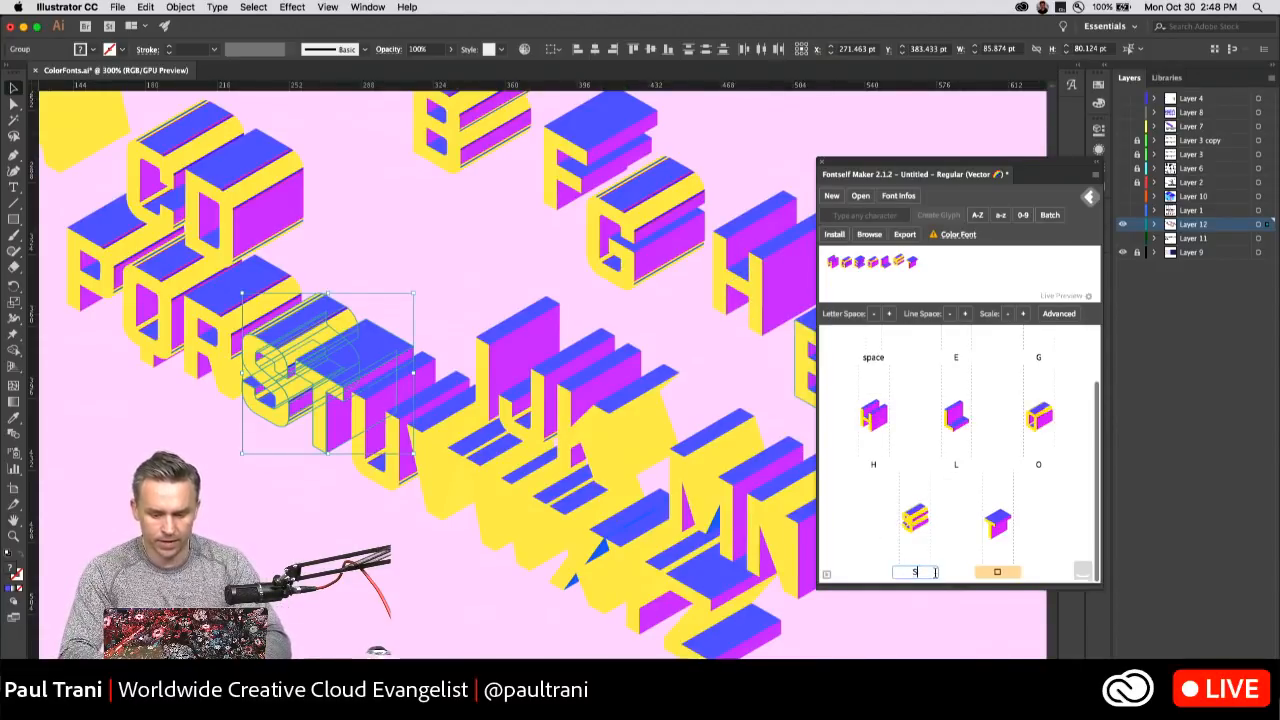
type("S")
key("Return")
left_click(997, 571)
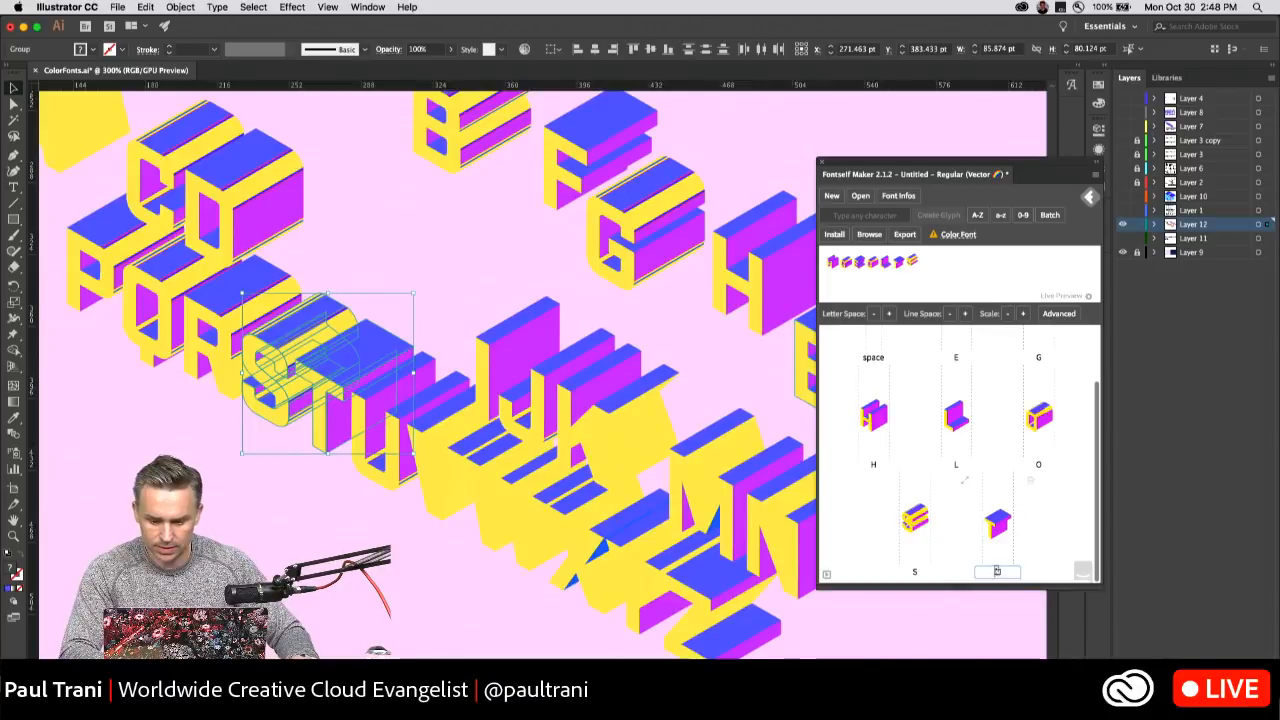
key("Return")
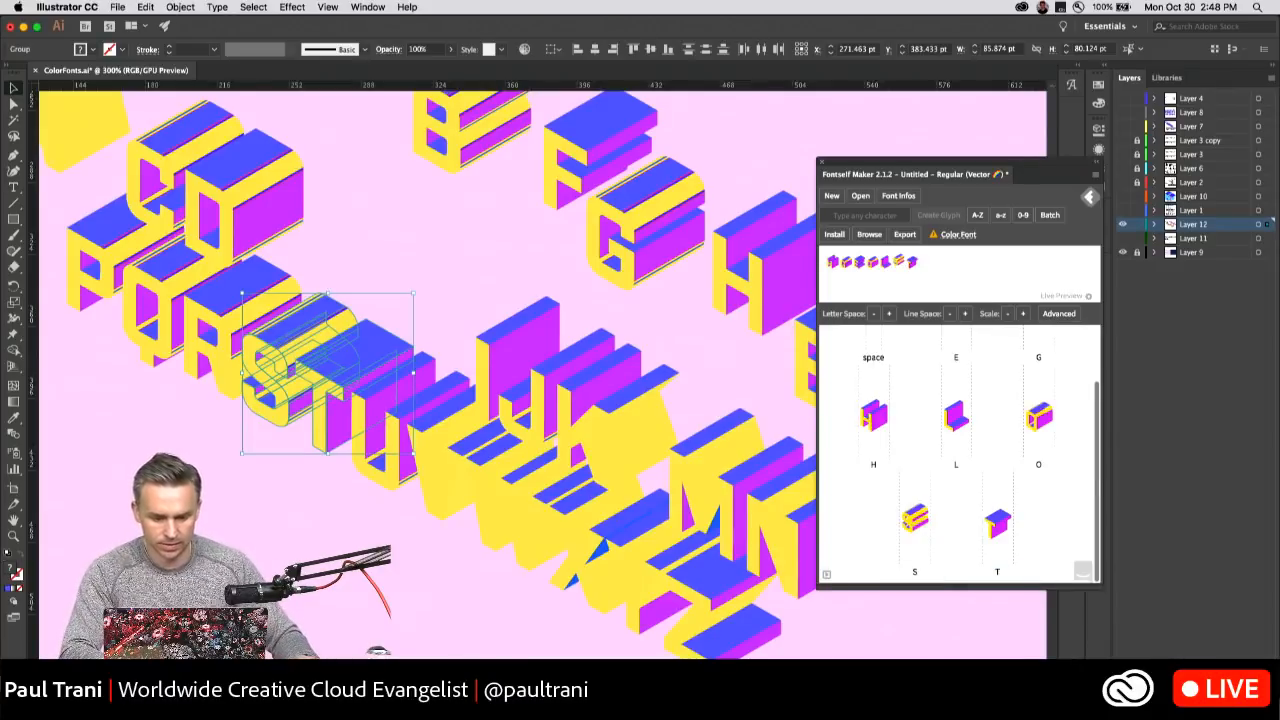
left_click(409, 276)
Select the letters I and J together in the lettering and add them to the font as glyphs.
scroll(409, 300, "right", 5)
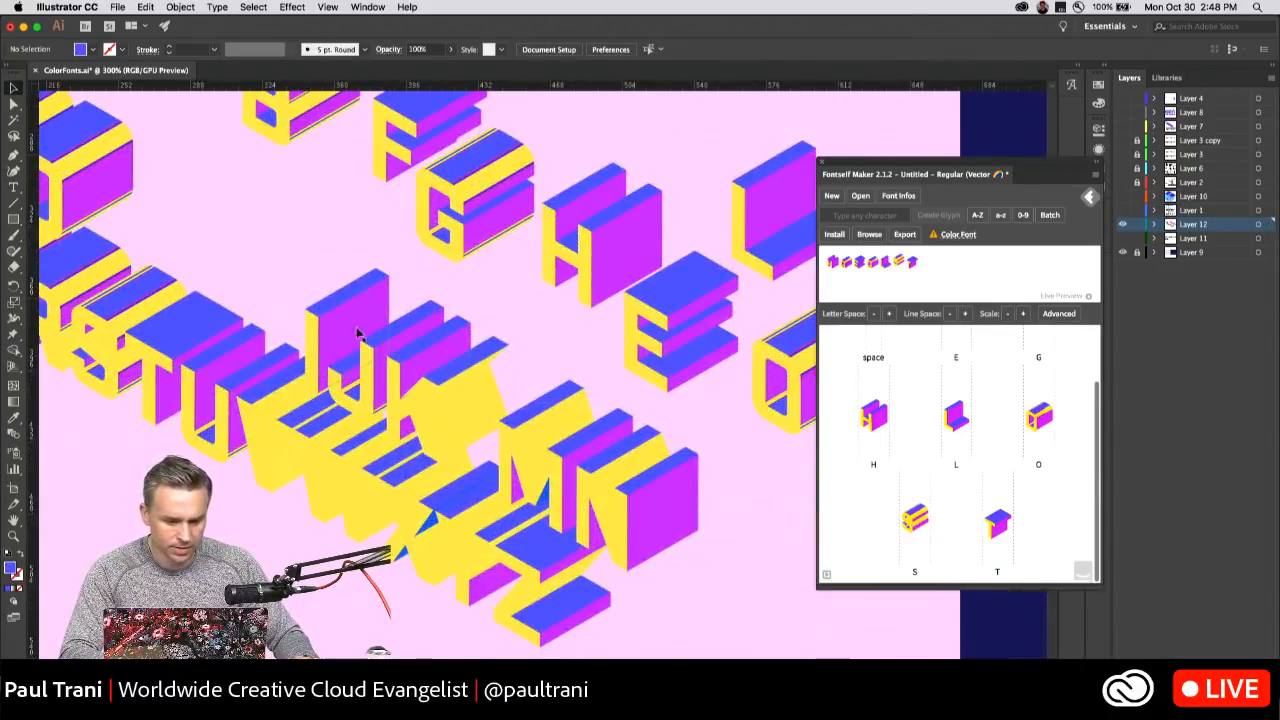
left_click(405, 320)
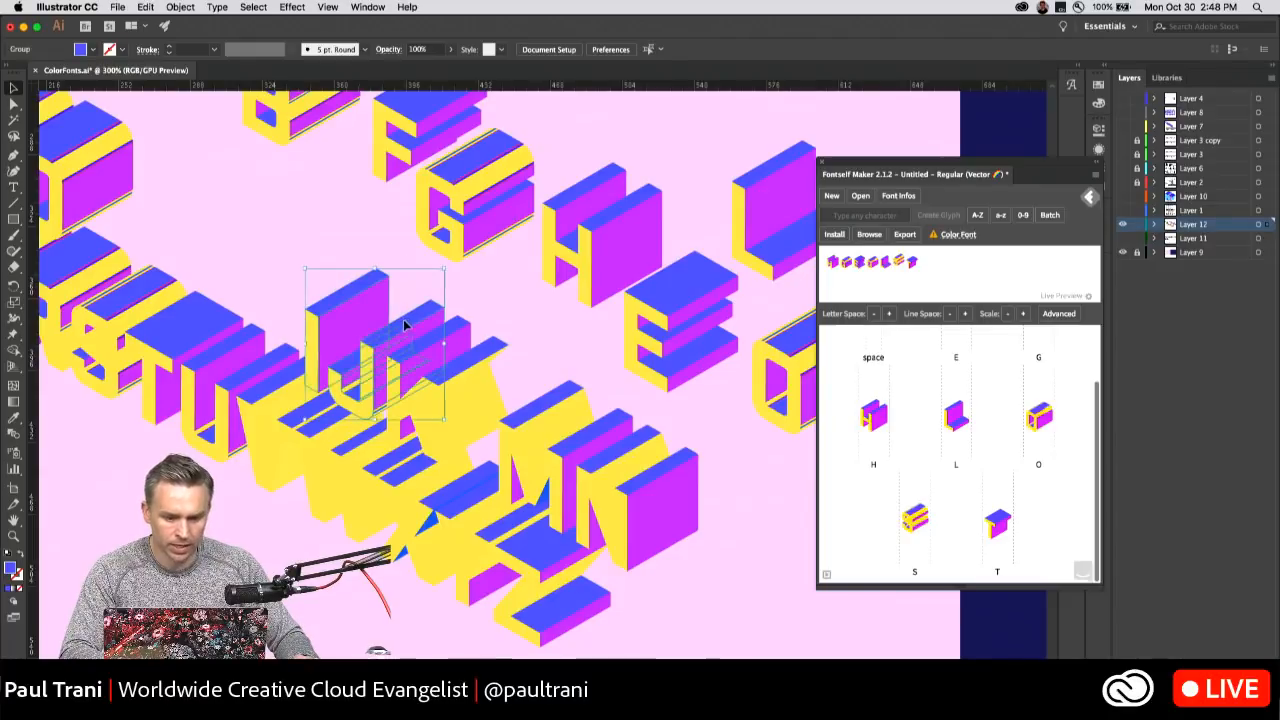
left_click_drag(389, 337, 858, 477)
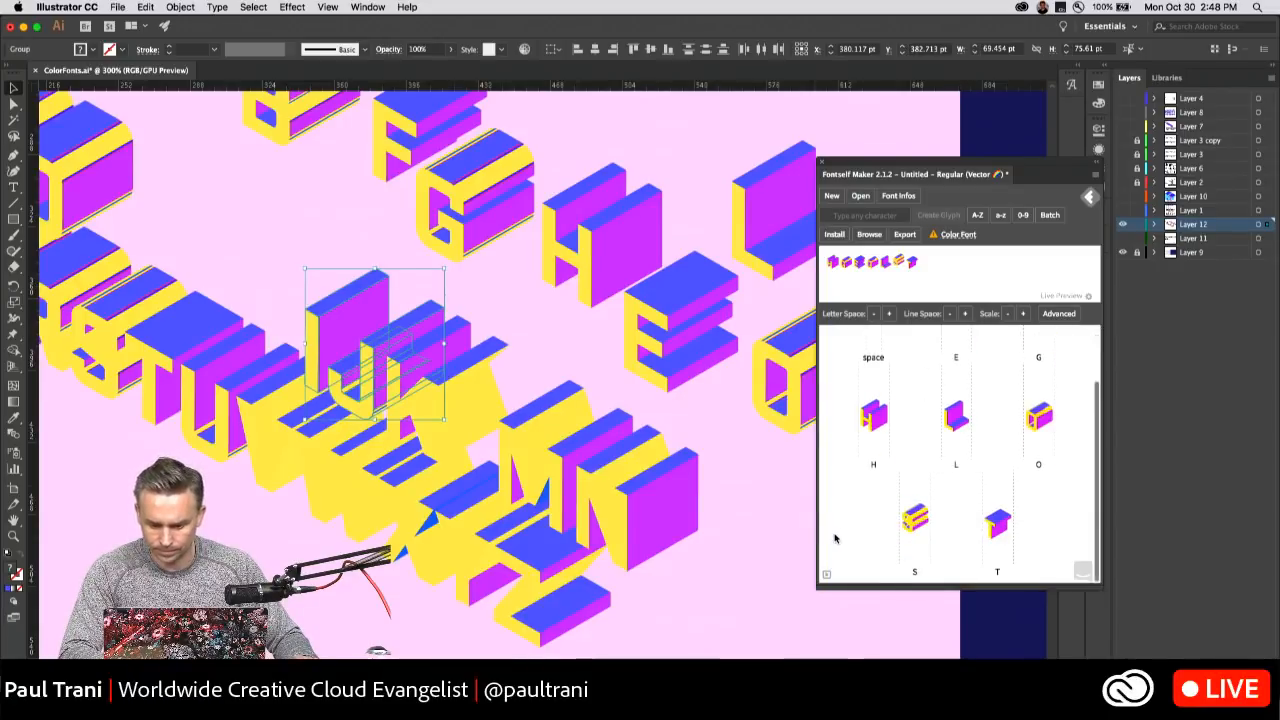
scroll(849, 524, "up", 2)
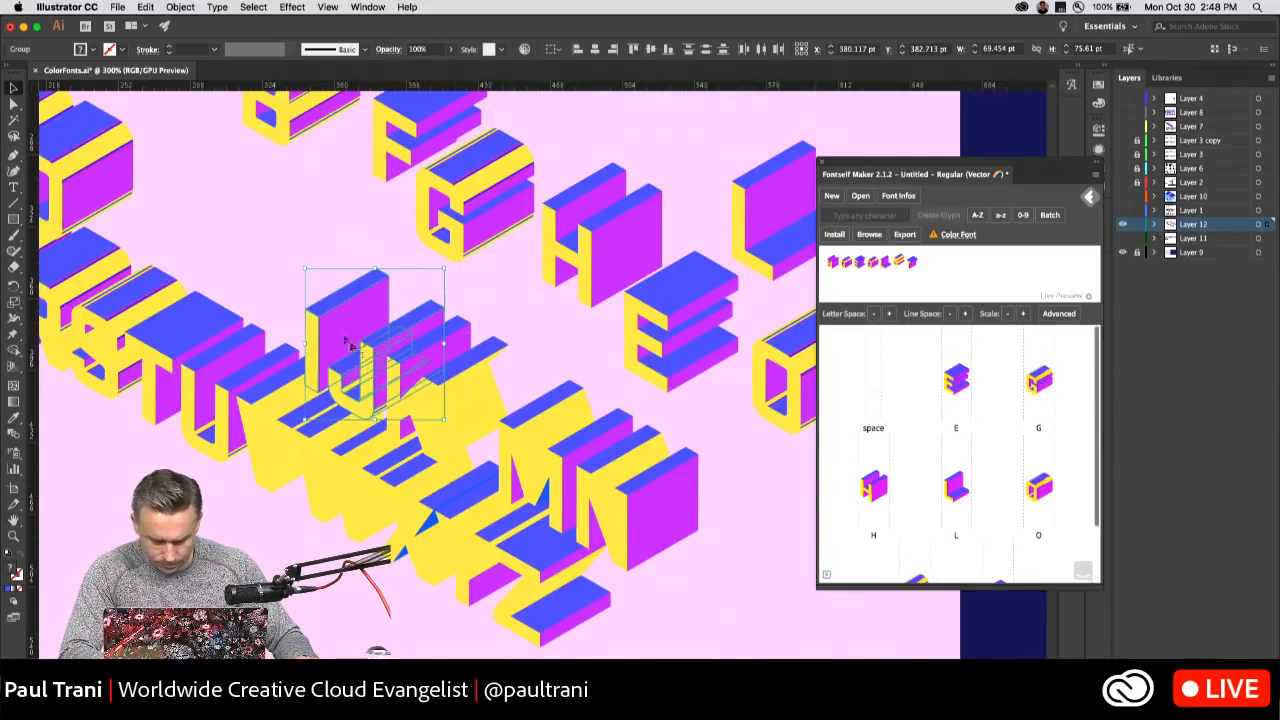
left_click_drag(368, 337, 957, 440)
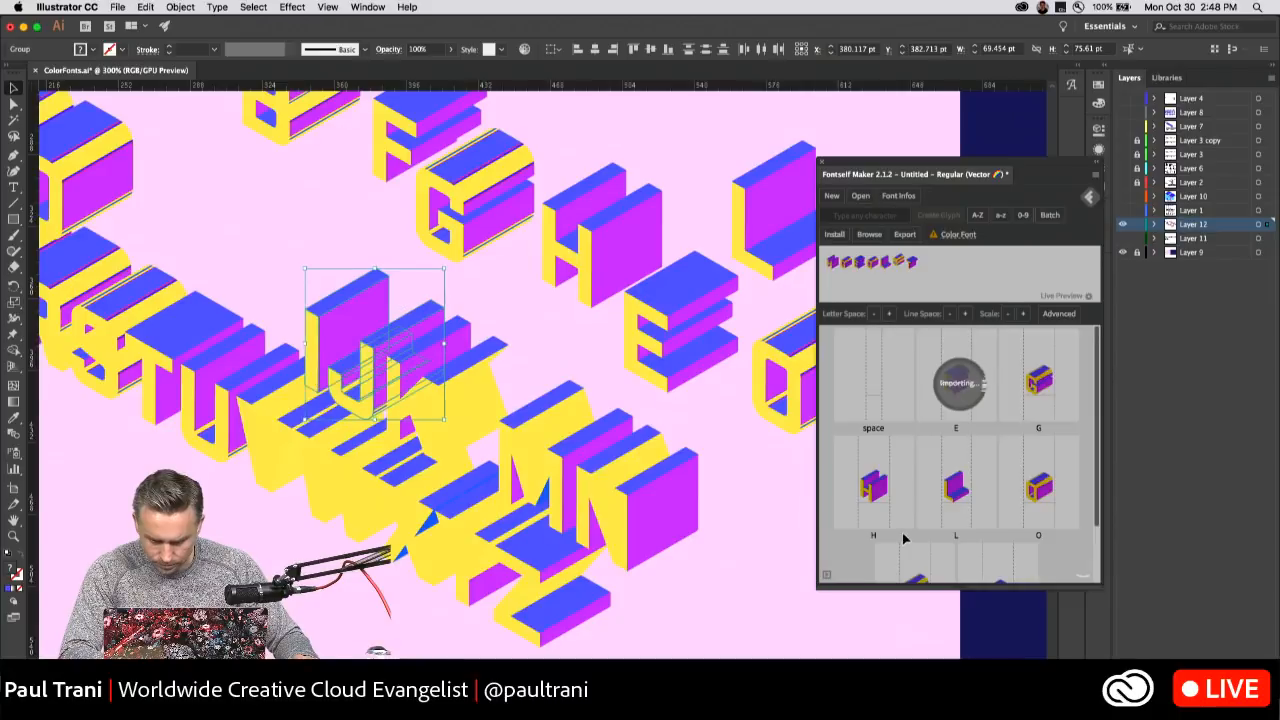
Assign the character I to the newly added I glyph.
left_click(1038, 464)
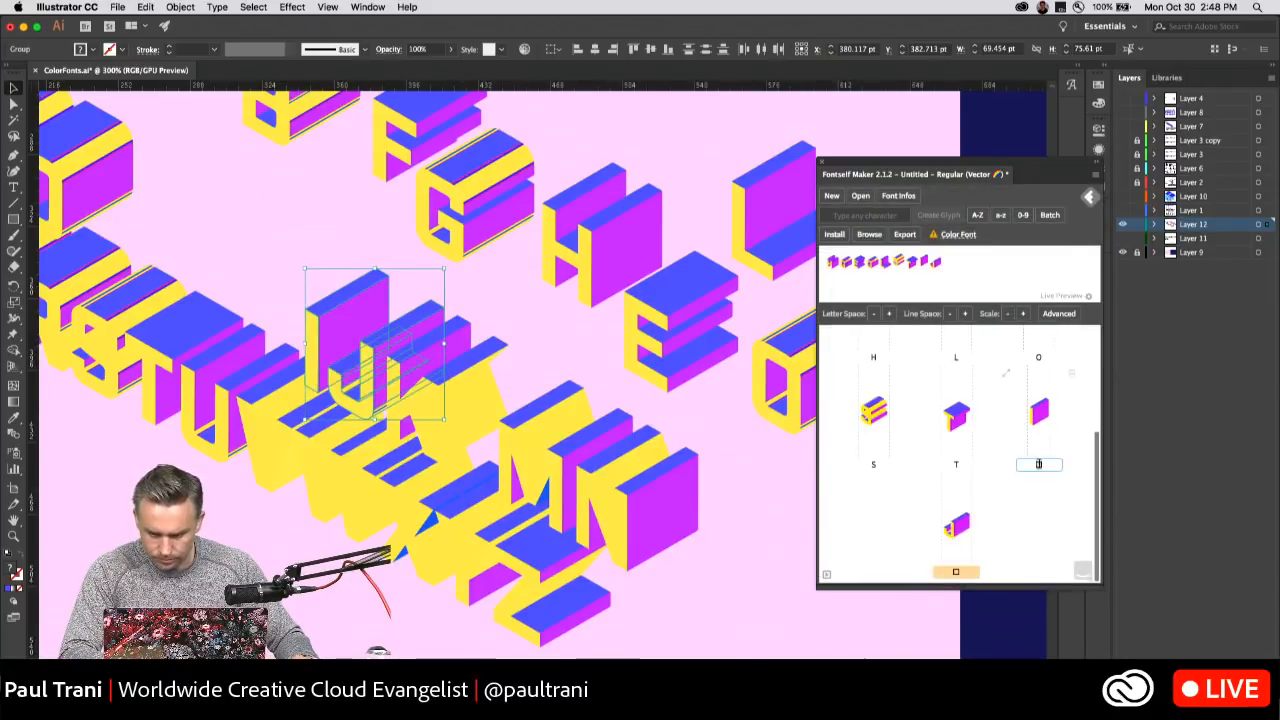
type("I")
key("Return")
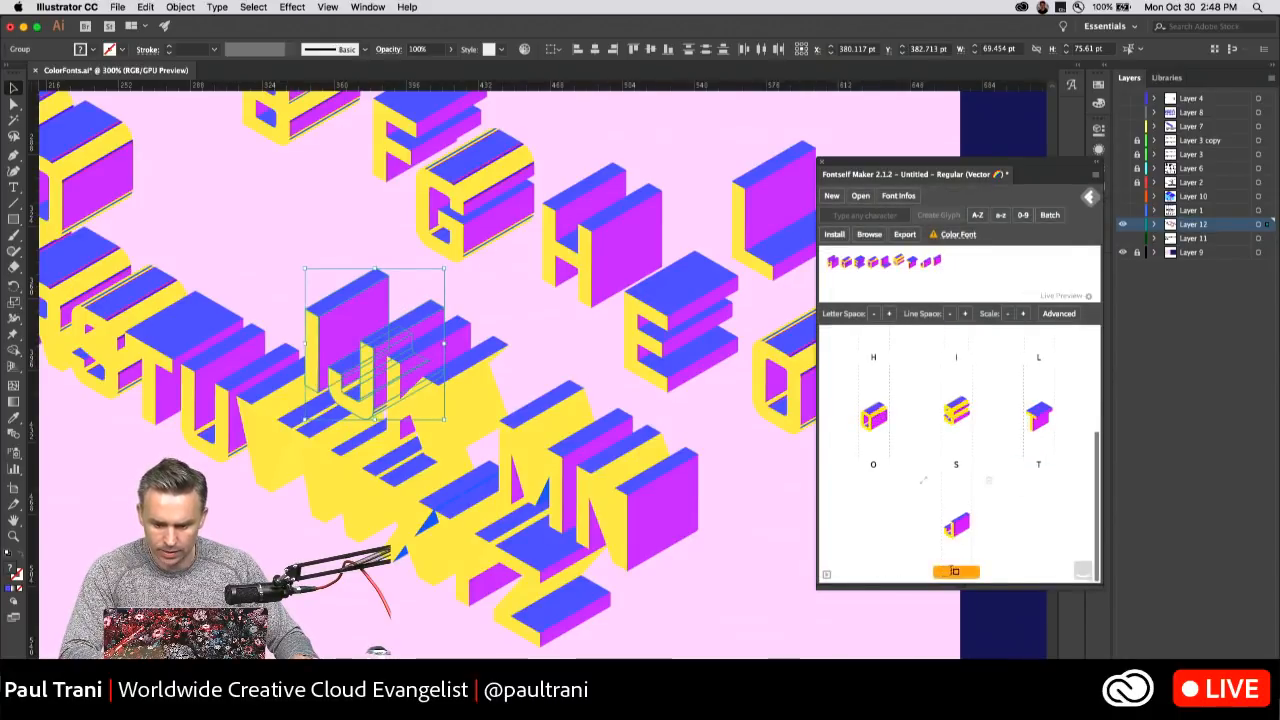
Assign the character J to the remaining newly added glyph.
left_click(955, 571)
type("J")
key("Return")
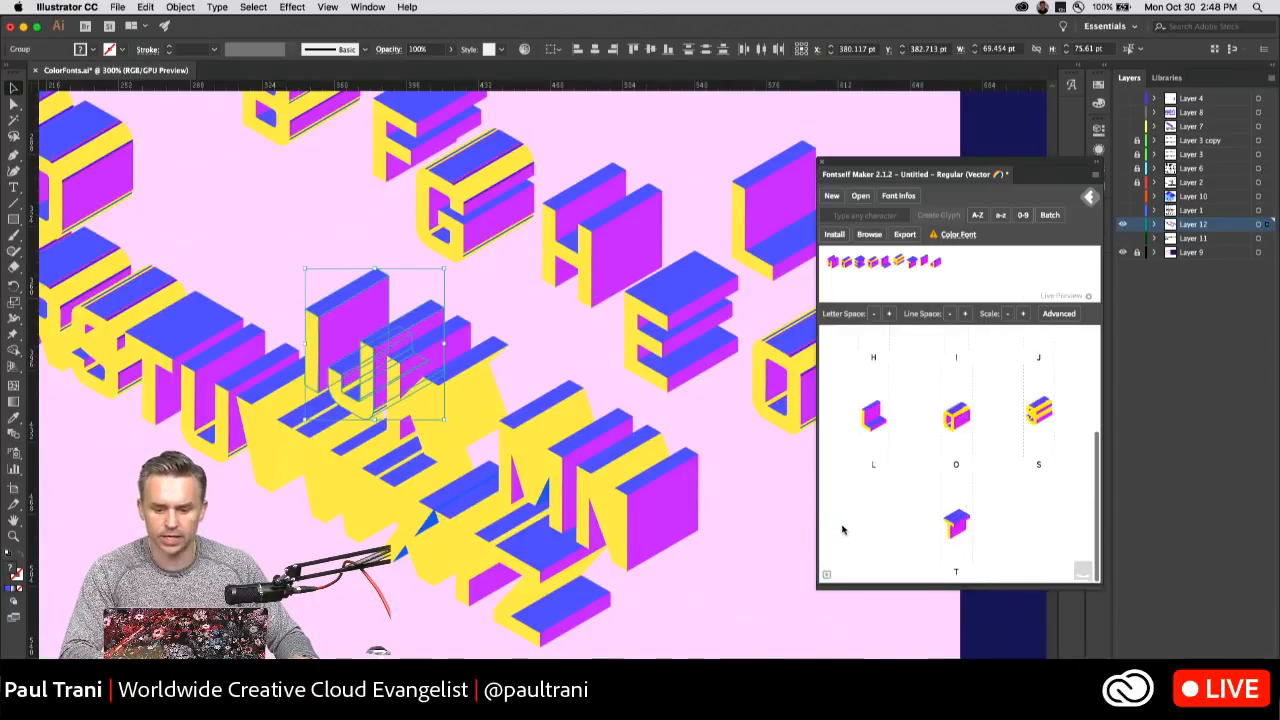
Read the color font compatibility notes in Fontself Maker and dismiss them.
scroll(856, 513, "up", 3)
left_click_drag(940, 162, 866, 130)
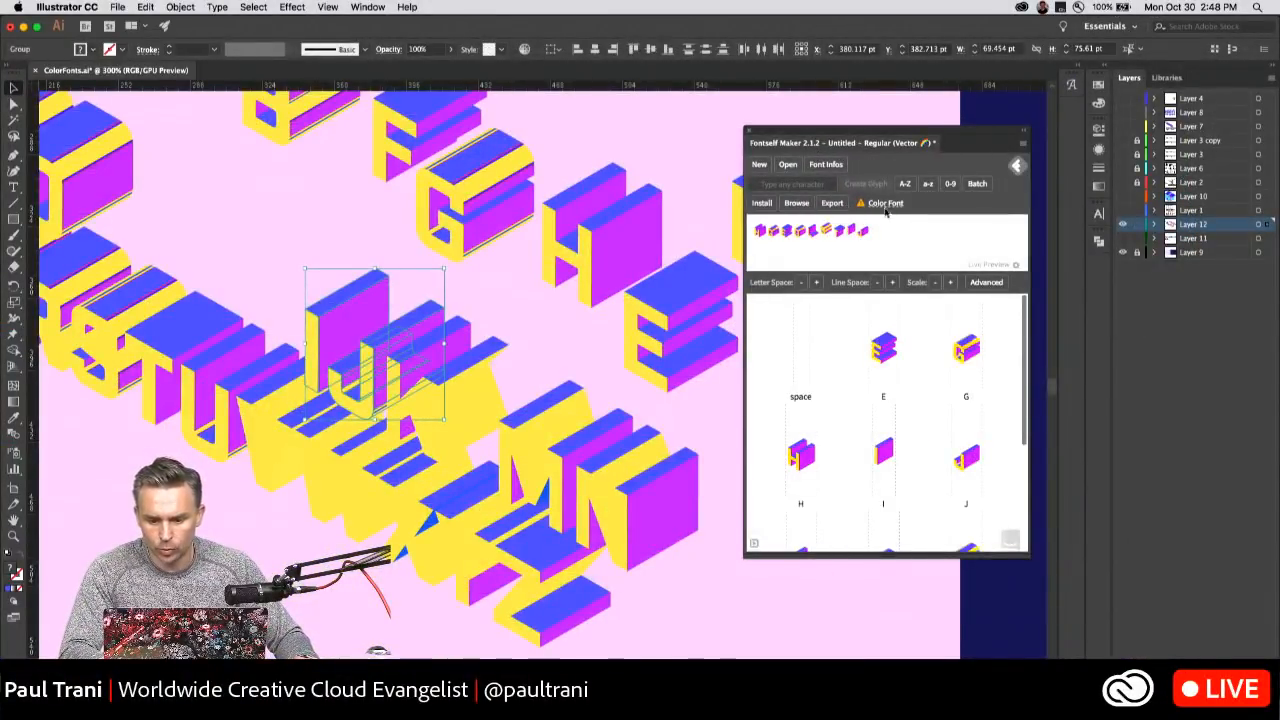
left_click(885, 204)
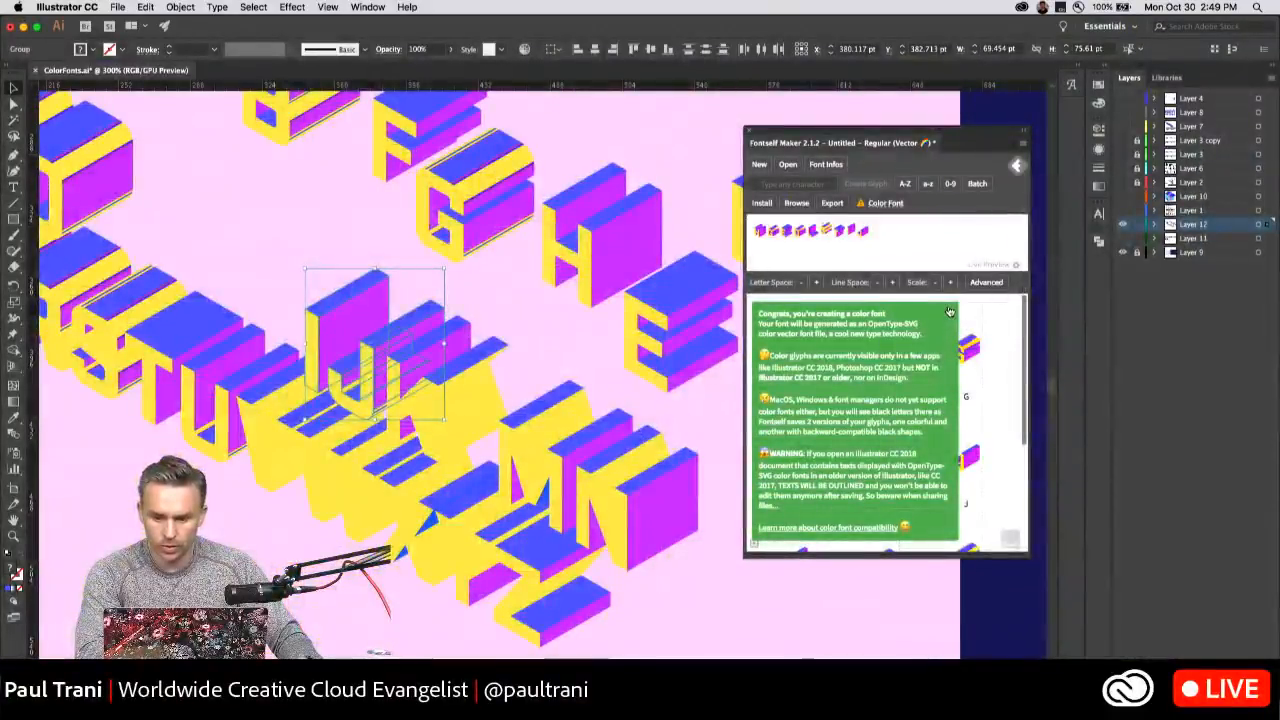
left_click(950, 312)
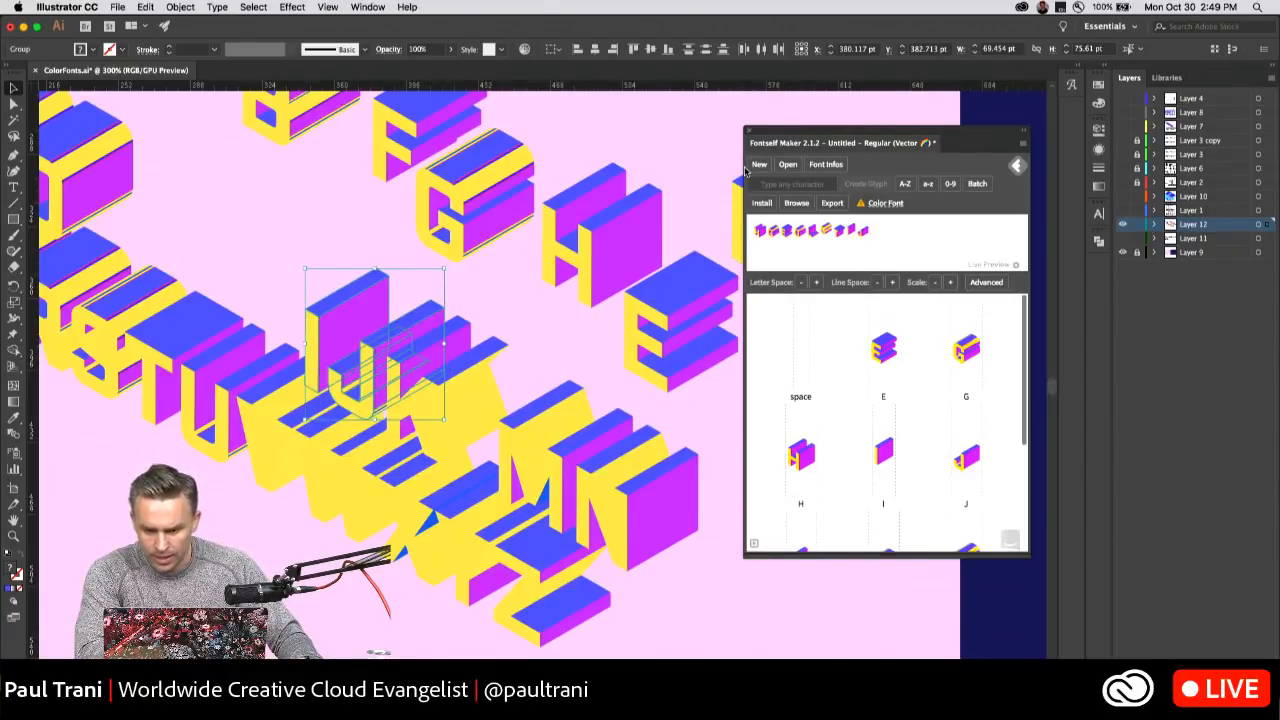
Export the font with the name THREEDEEEFONT as THREEDEEEFONT.otf to the Desktop.
left_click(831, 205)
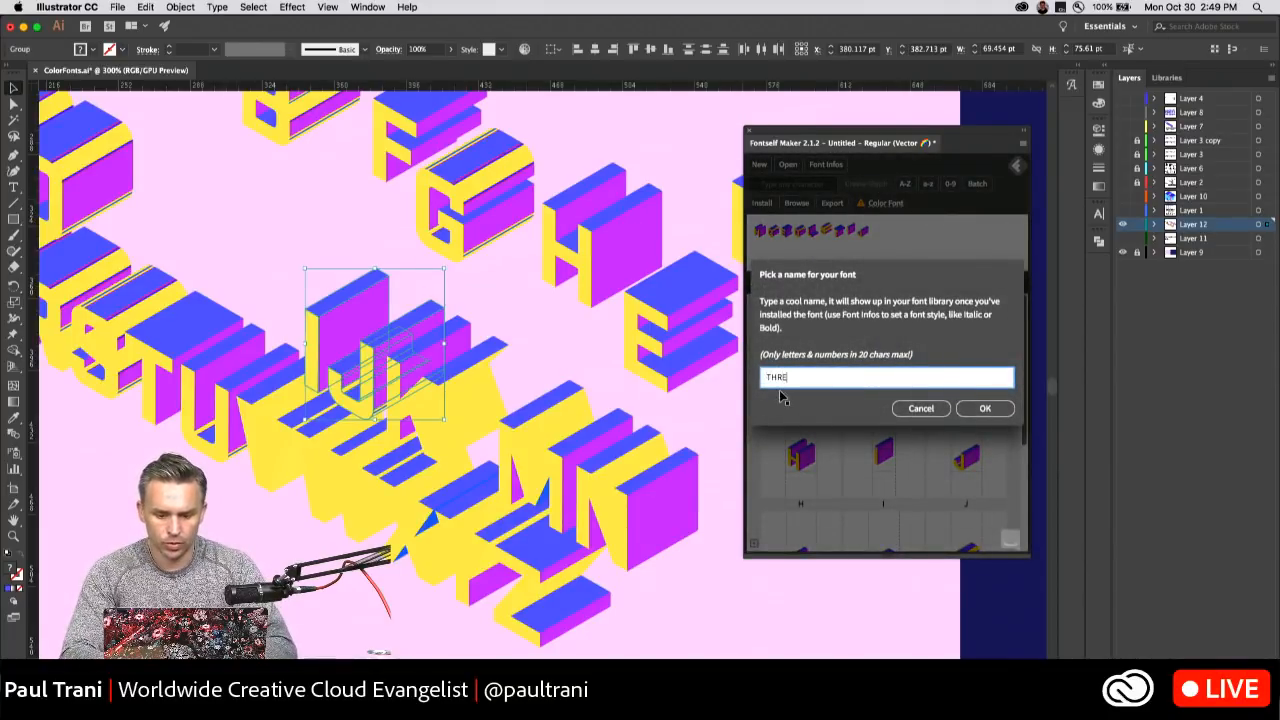
type("THREEDEEEFONT")
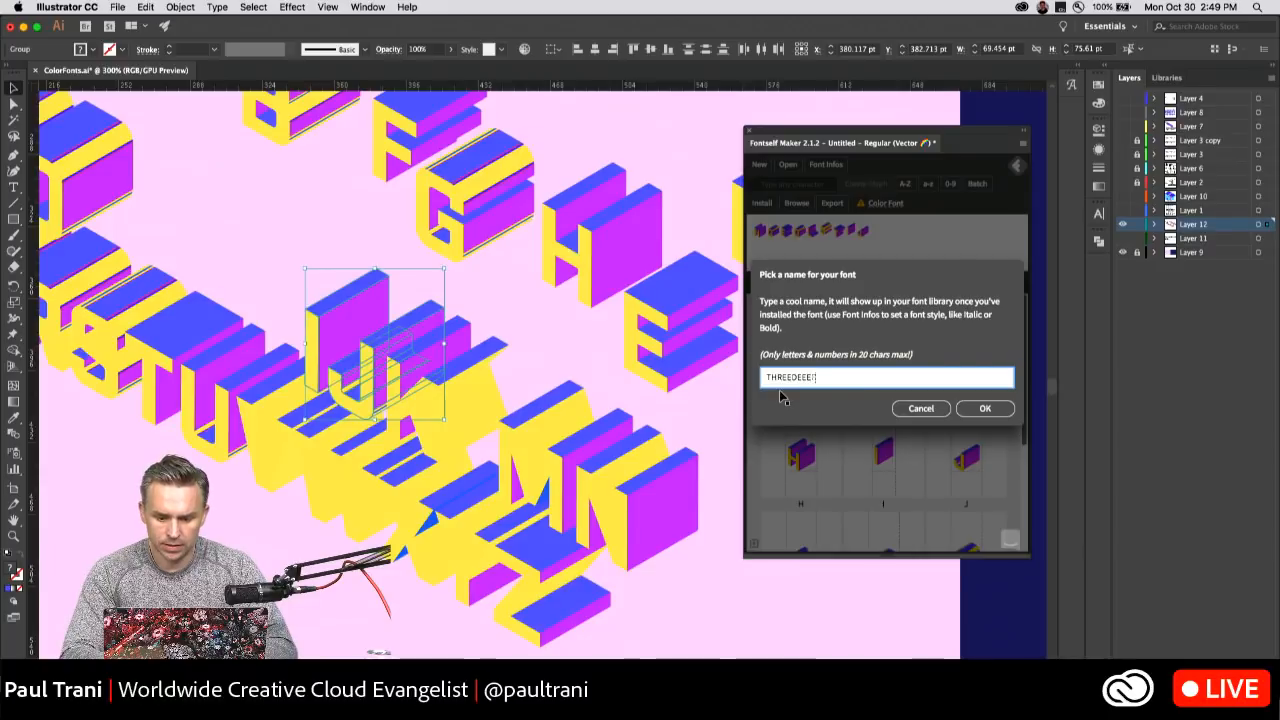
left_click(969, 409)
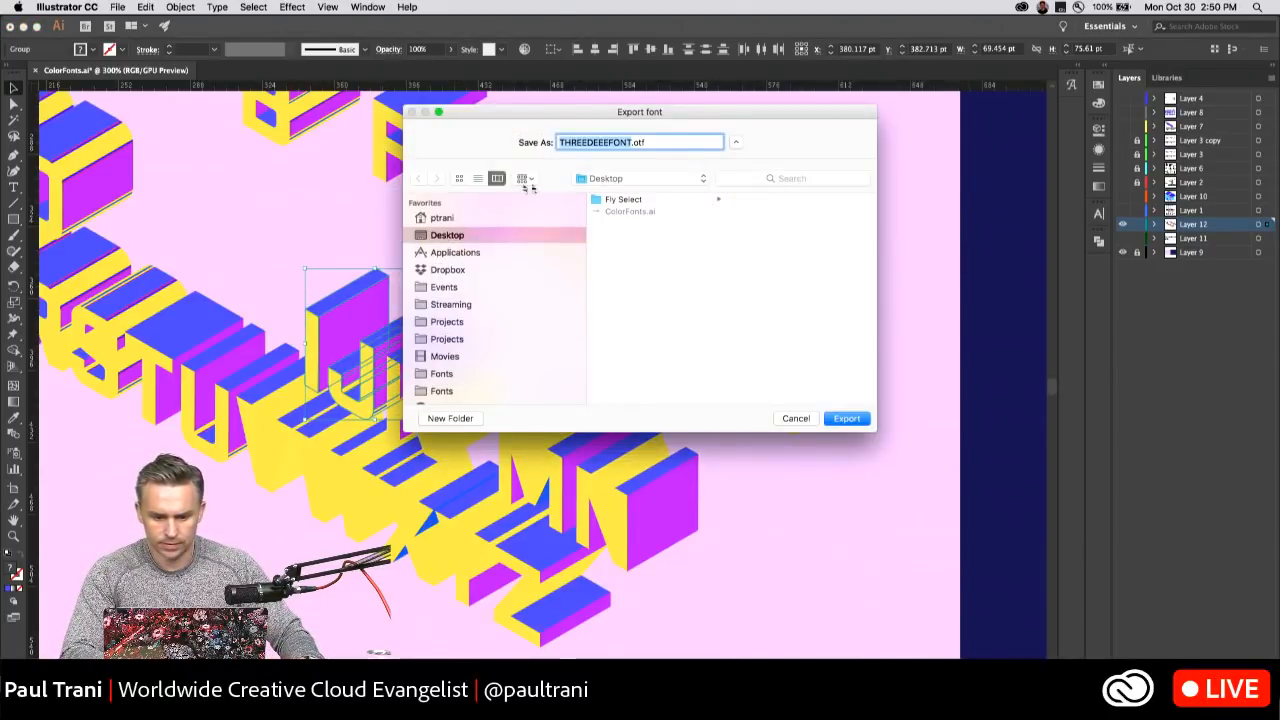
left_click(845, 418)
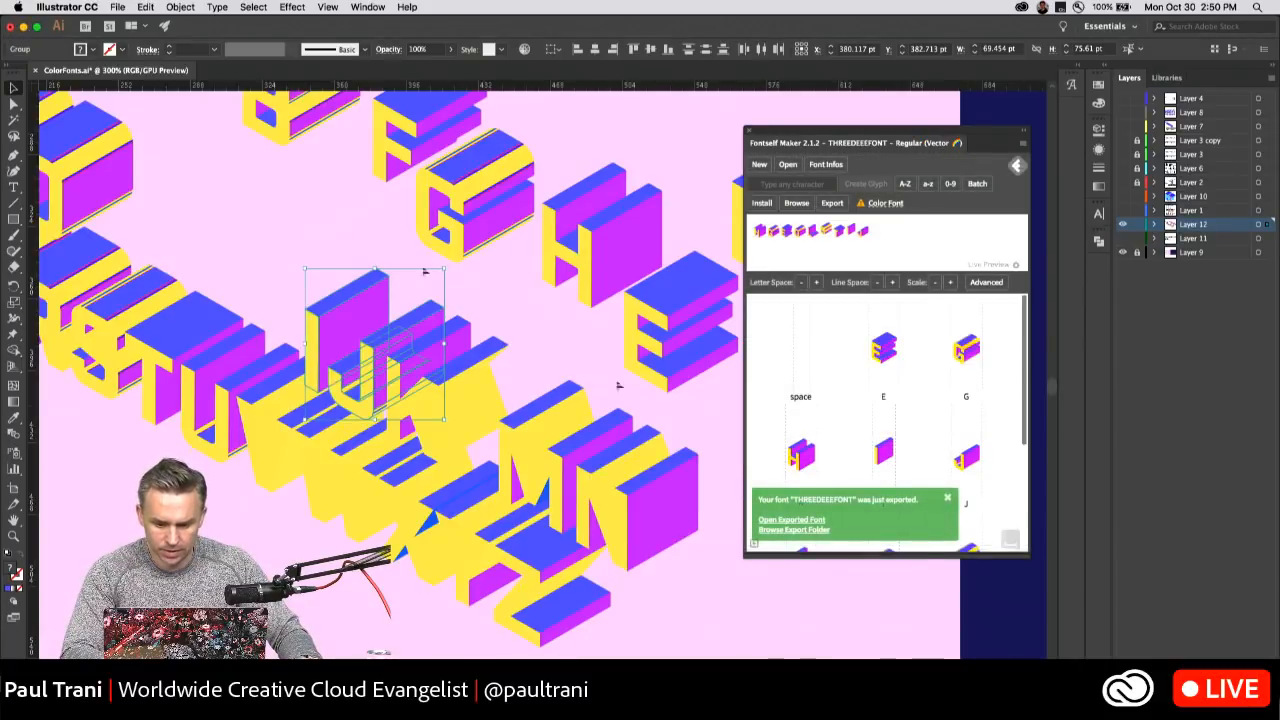
Preview the exported font file in Font Book and install the font directly from Fontself Maker.
left_click(782, 526)
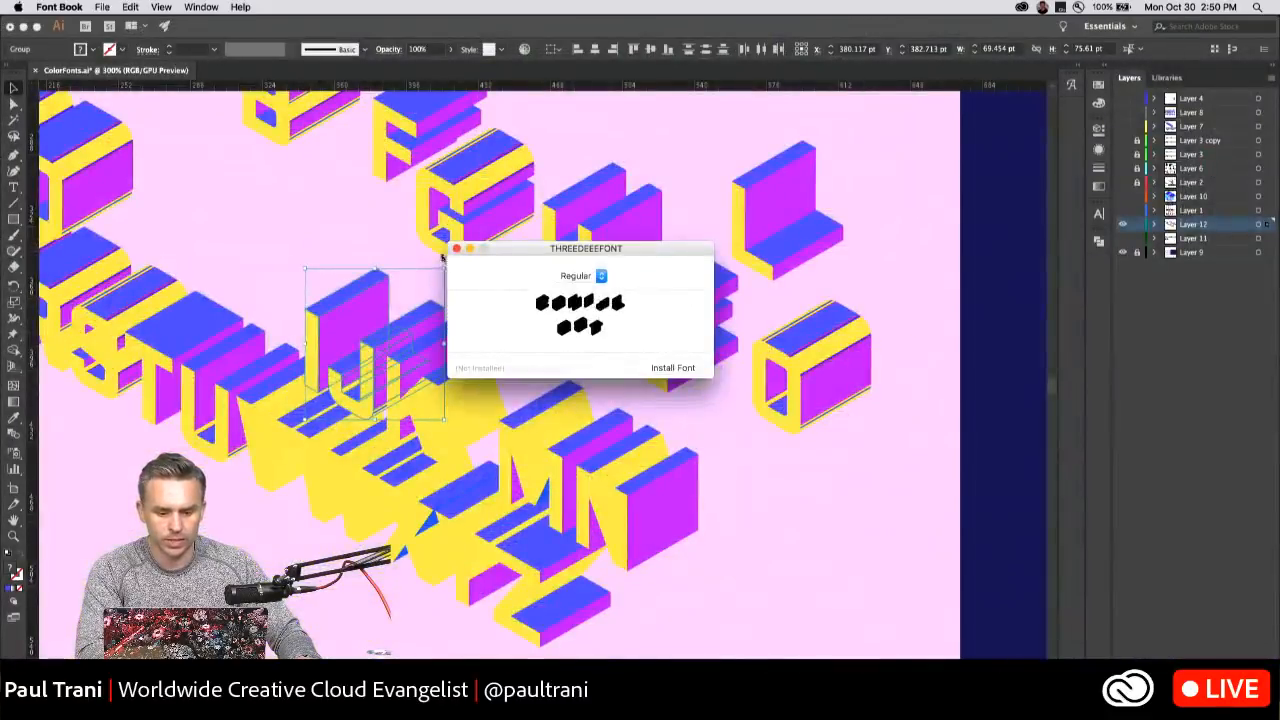
left_click(456, 249)
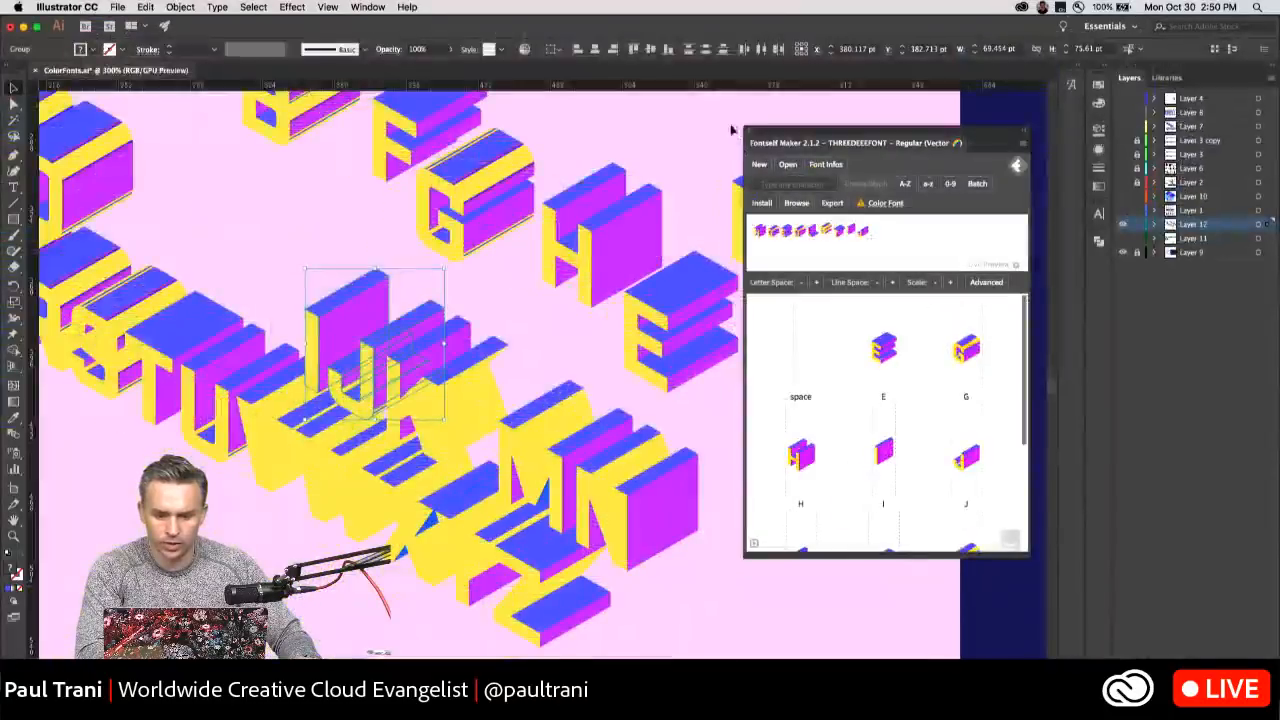
left_click(762, 203)
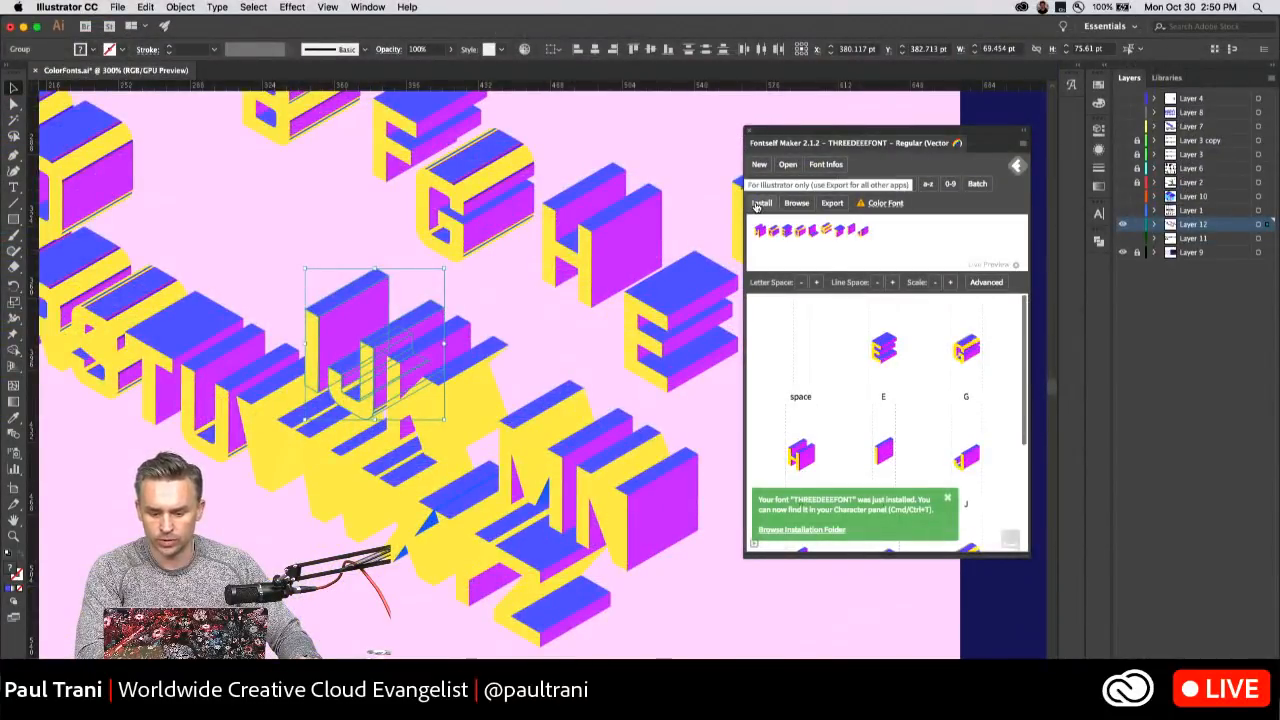
Deselect the artwork, hide the alphabet lettering on Layer 12 and add a new layer above it.
left_click(254, 177)
key("super+minus")
key("super+minus")
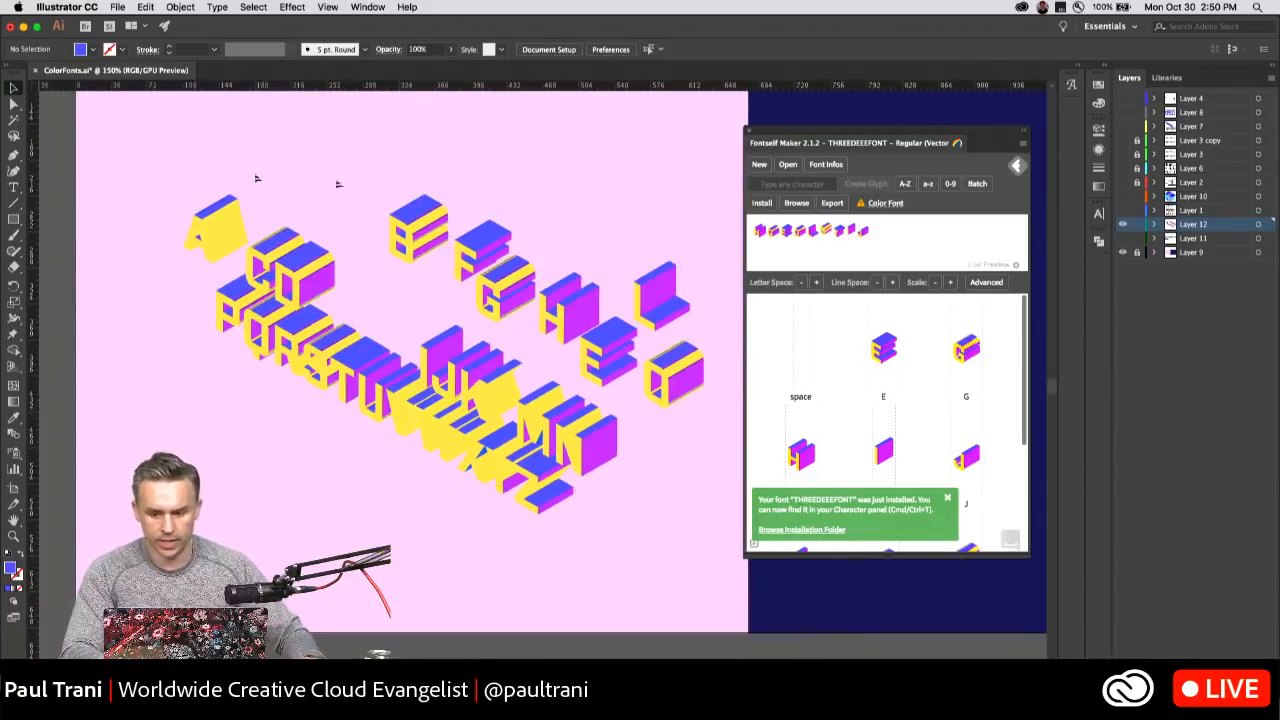
left_click(1122, 224)
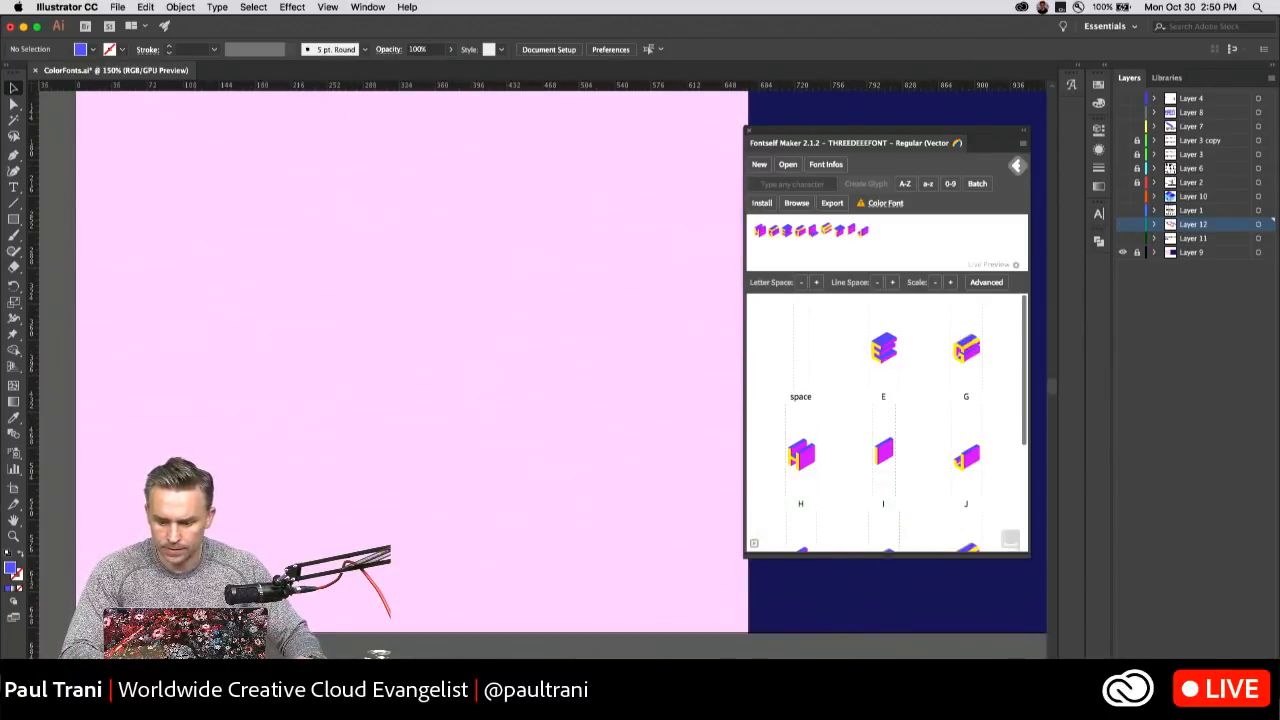
key("super+l")
Add the point text HELLO in capitals on the new layer in the pink artboard area.
left_click(15, 185)
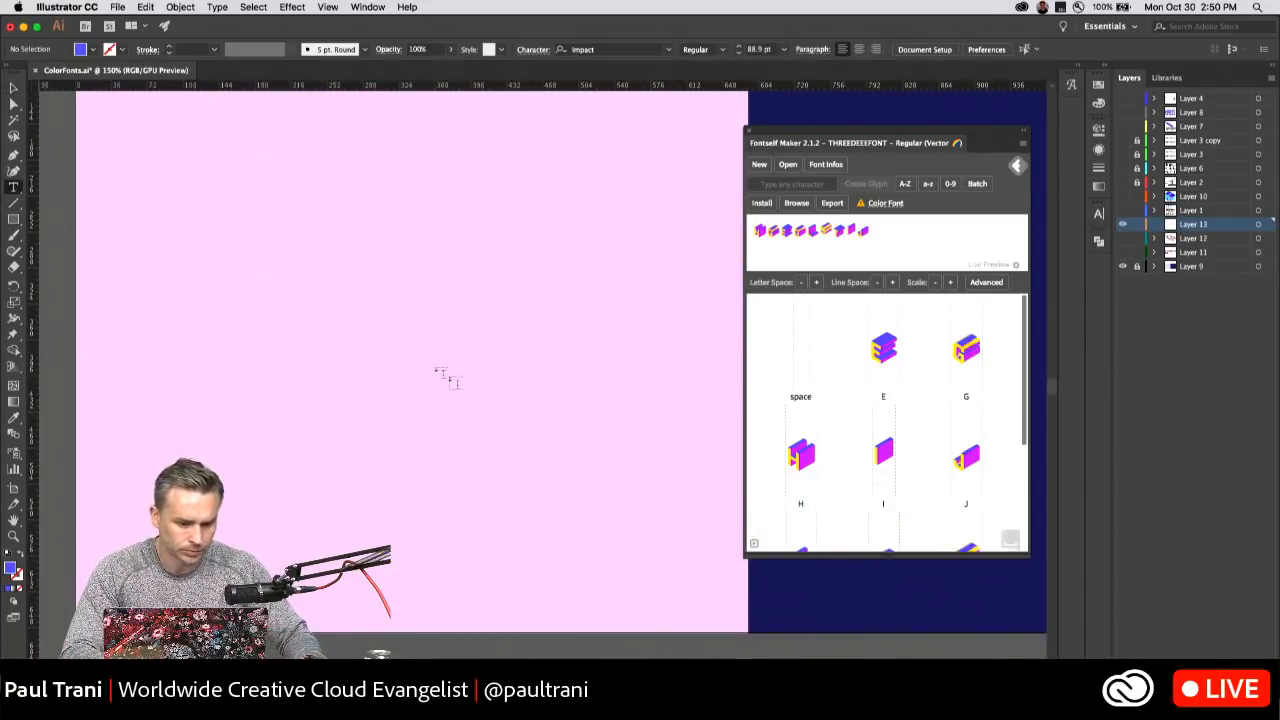
left_click(288, 312)
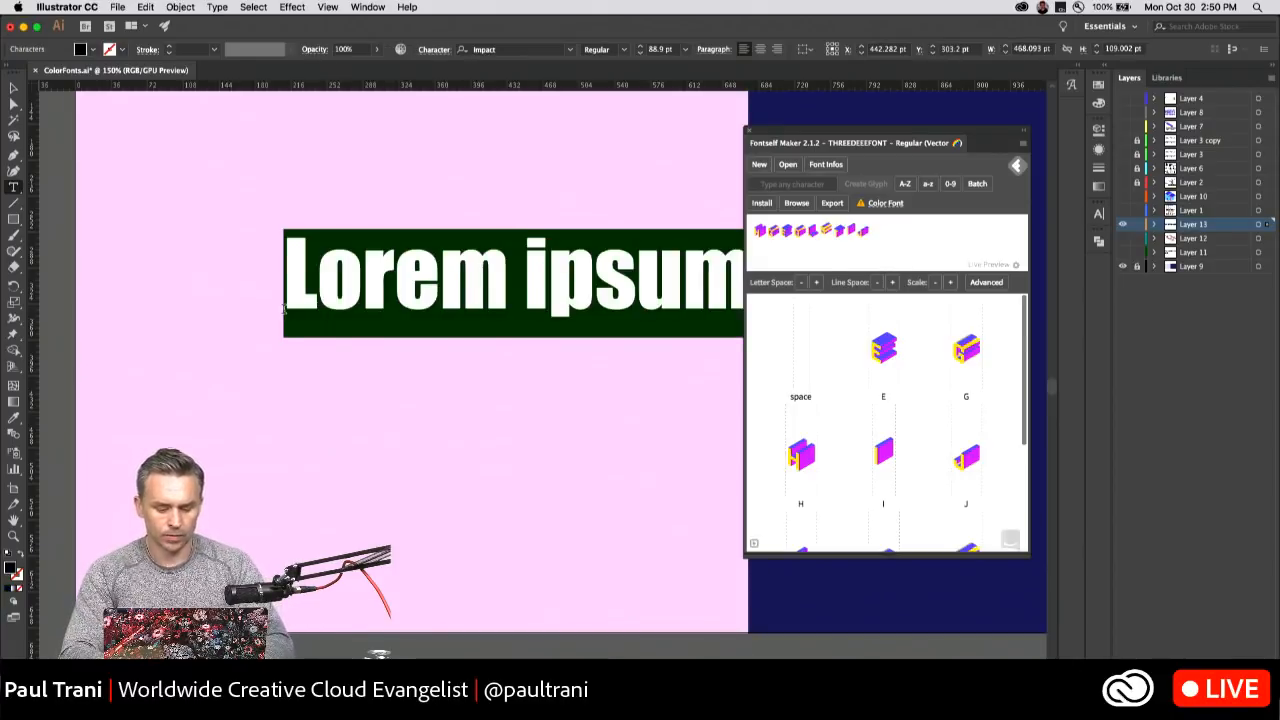
type("hello")
key("super+a")
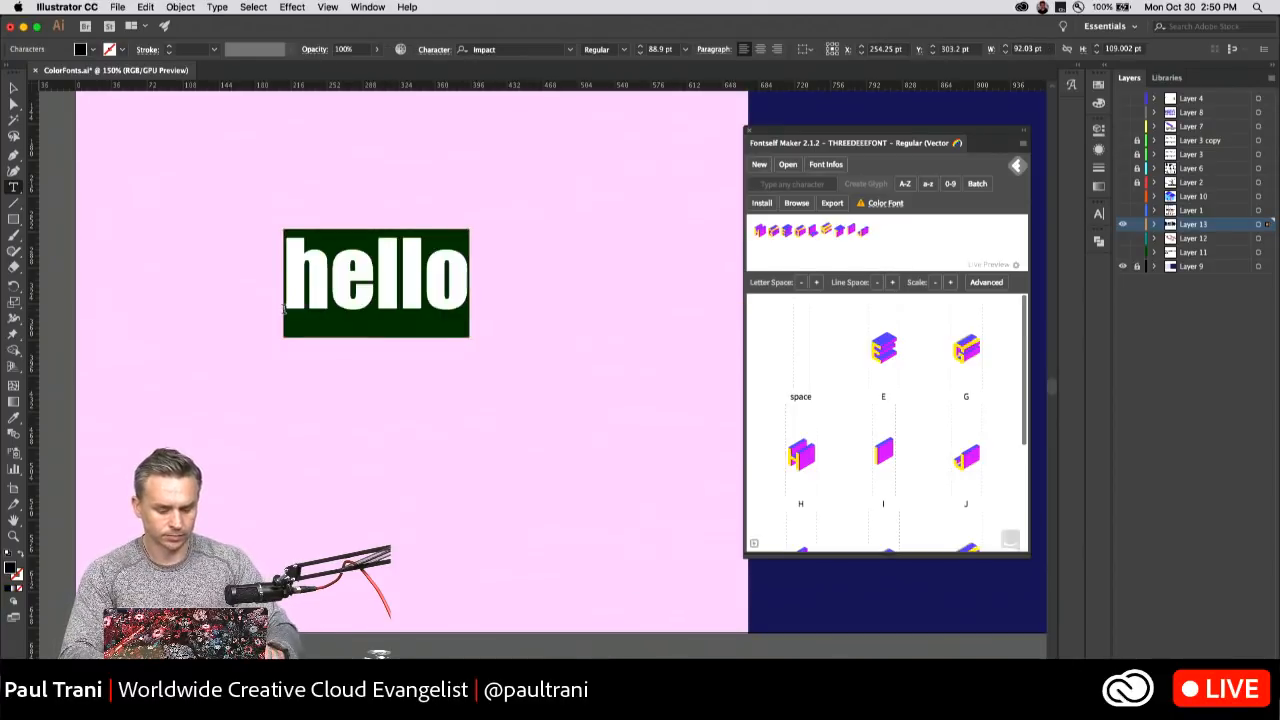
type("HELLO")
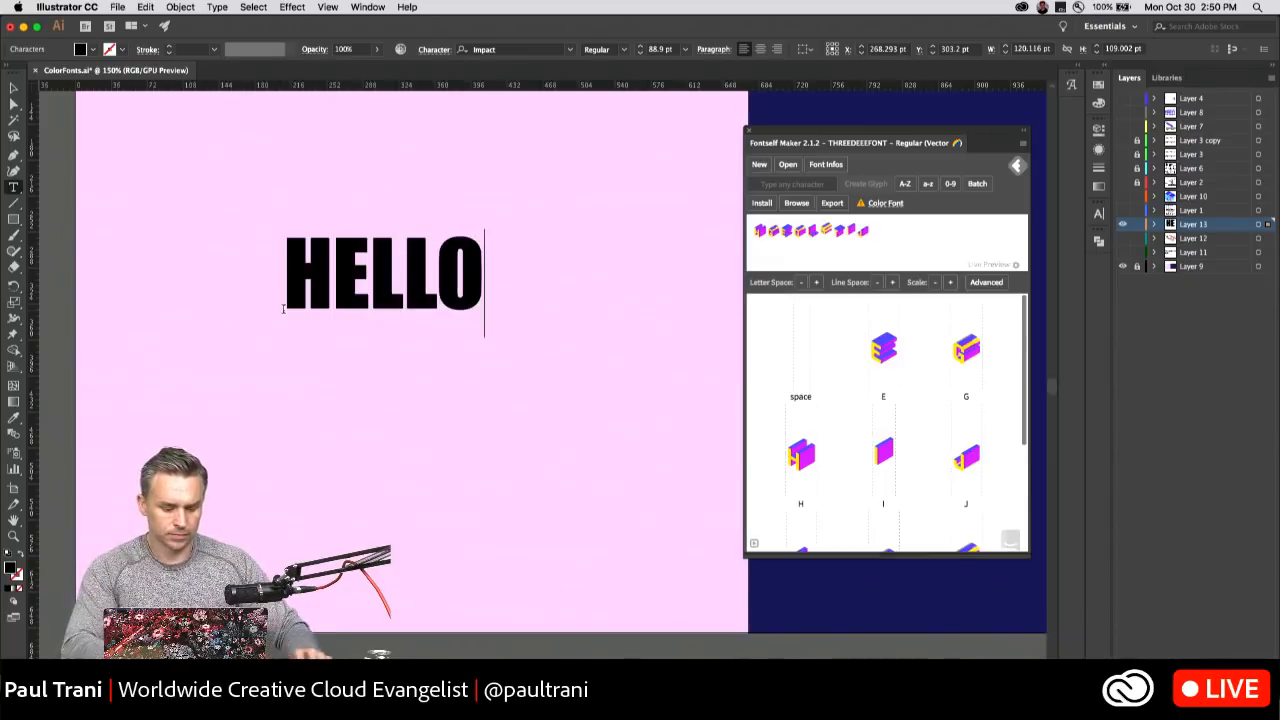
key("super+shift+a")
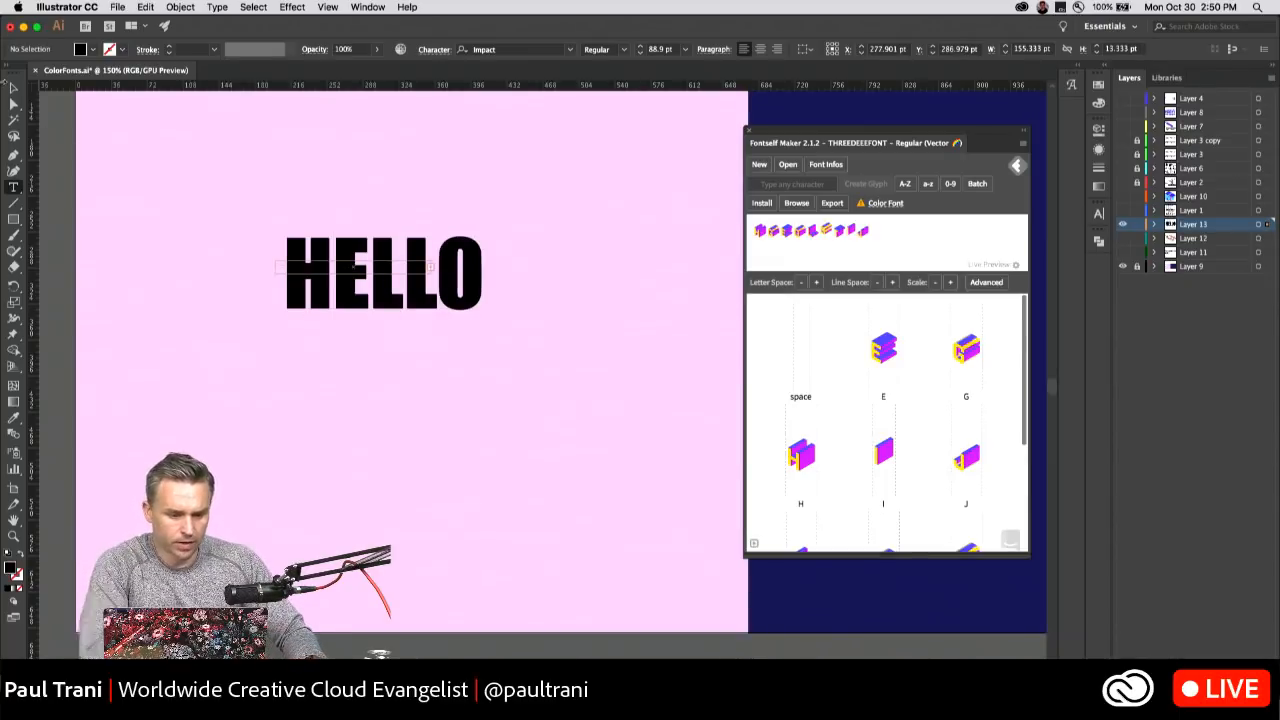
Select all of the HELLO text and set its font to THREEDEEEFONT.
left_click(12, 88)
double_click(323, 266)
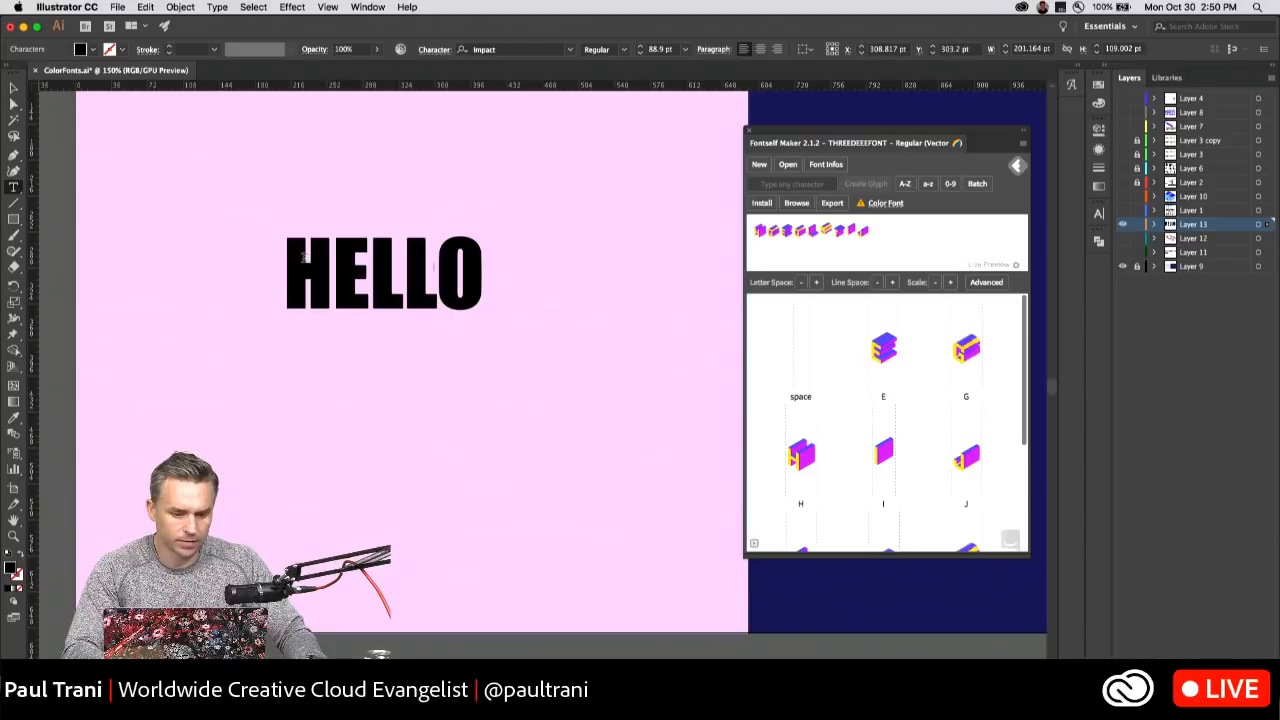
key("super+a")
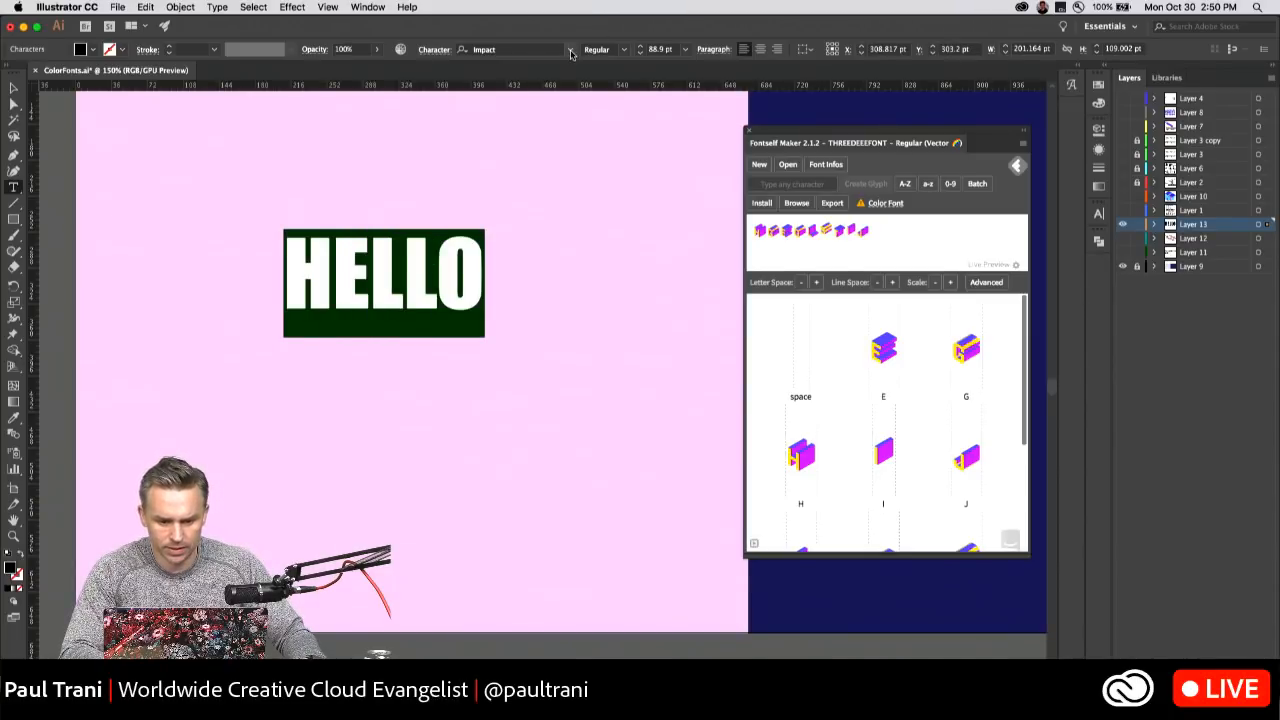
left_click(570, 50)
scroll(571, 165, "down", 20)
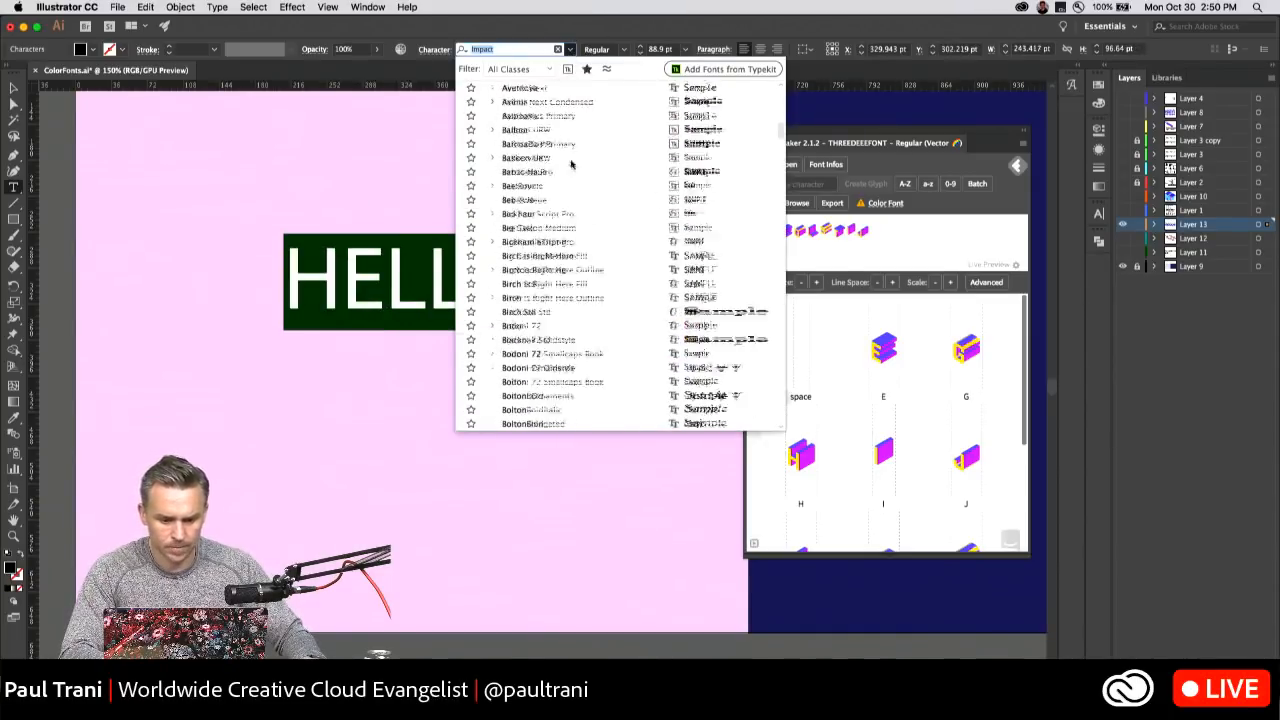
scroll(571, 193, "down", 20)
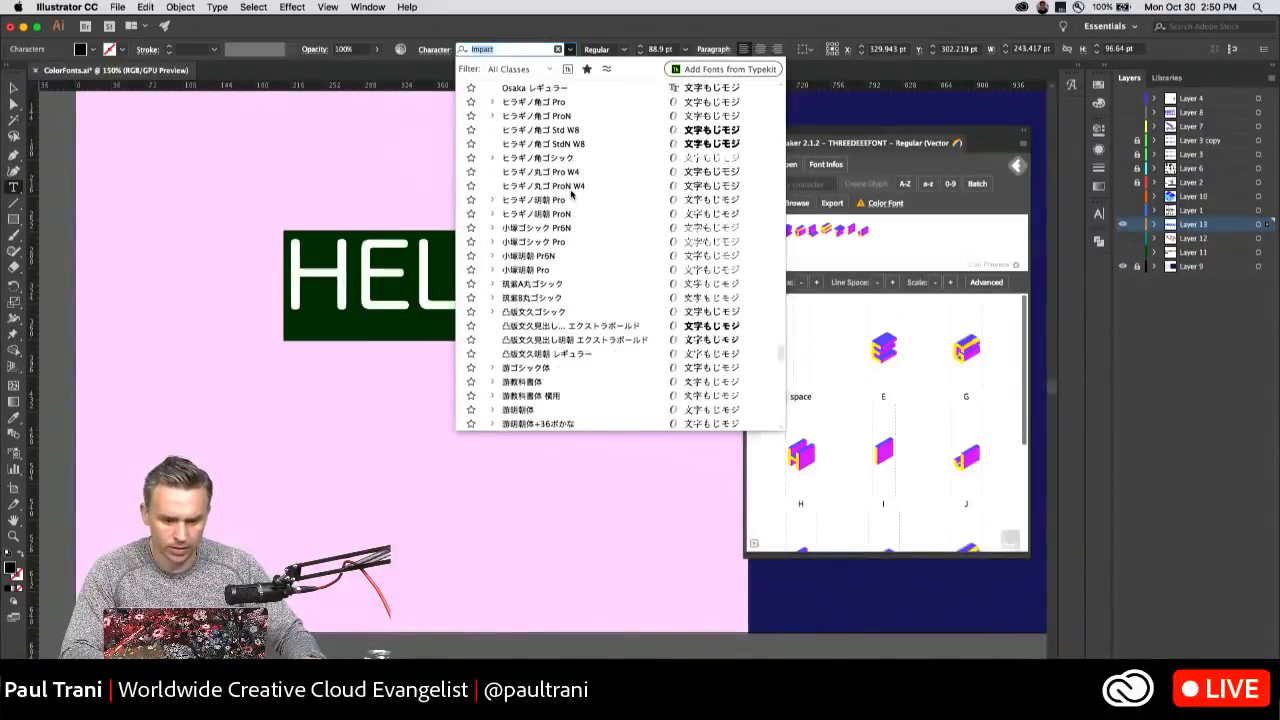
scroll(572, 195, "down", 3)
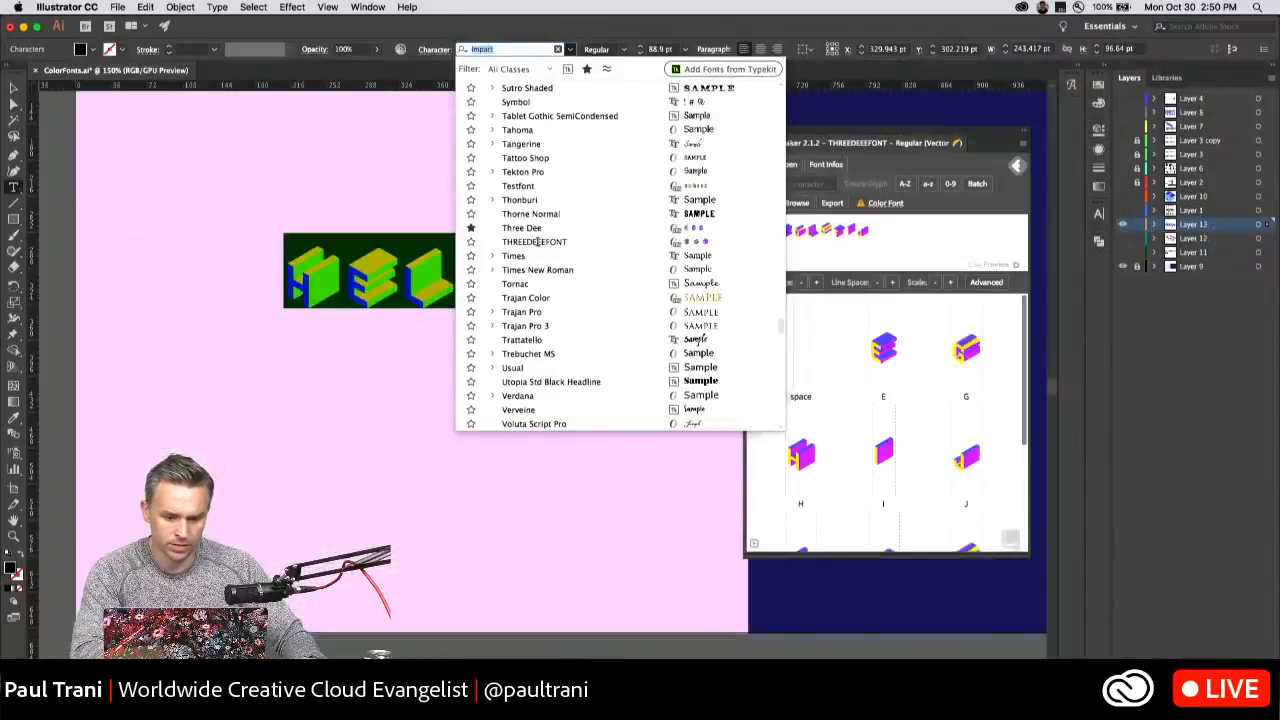
left_click(537, 242)
Enlarge the HELLO text to about 495 pt wide and reposition it on the pink artboard.
left_click(13, 89)
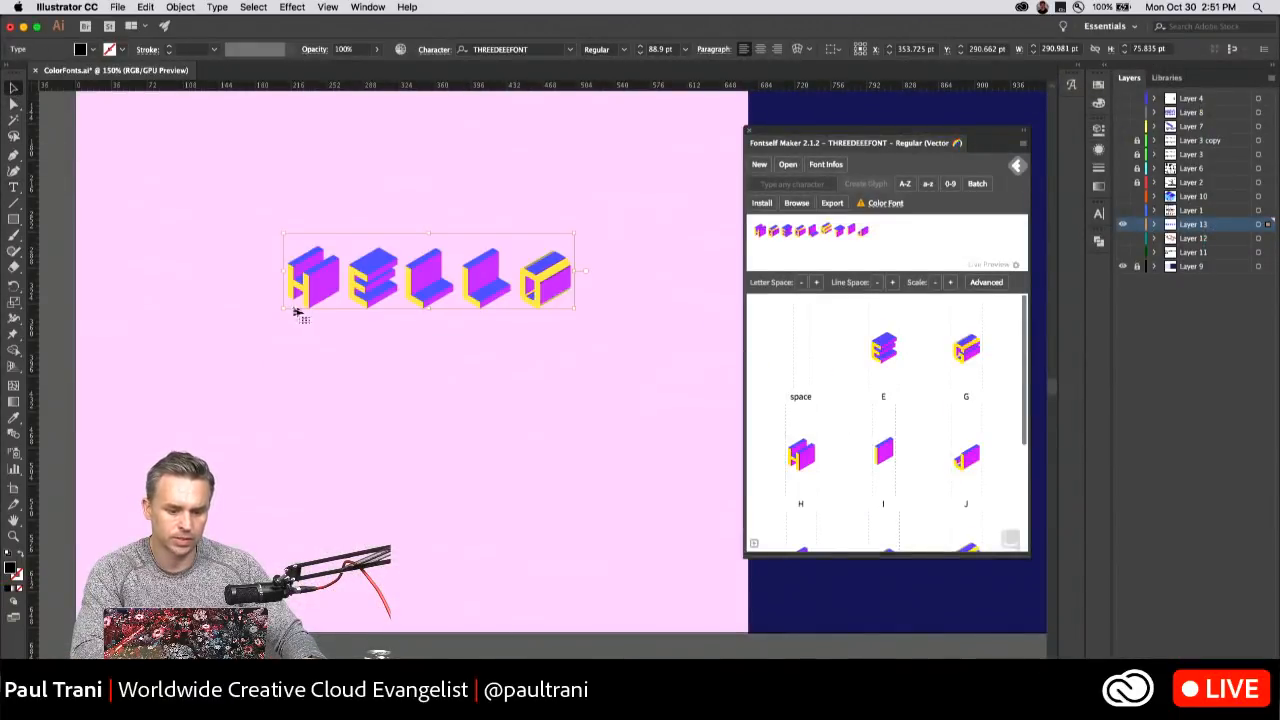
left_click_drag(282, 307, 80, 366)
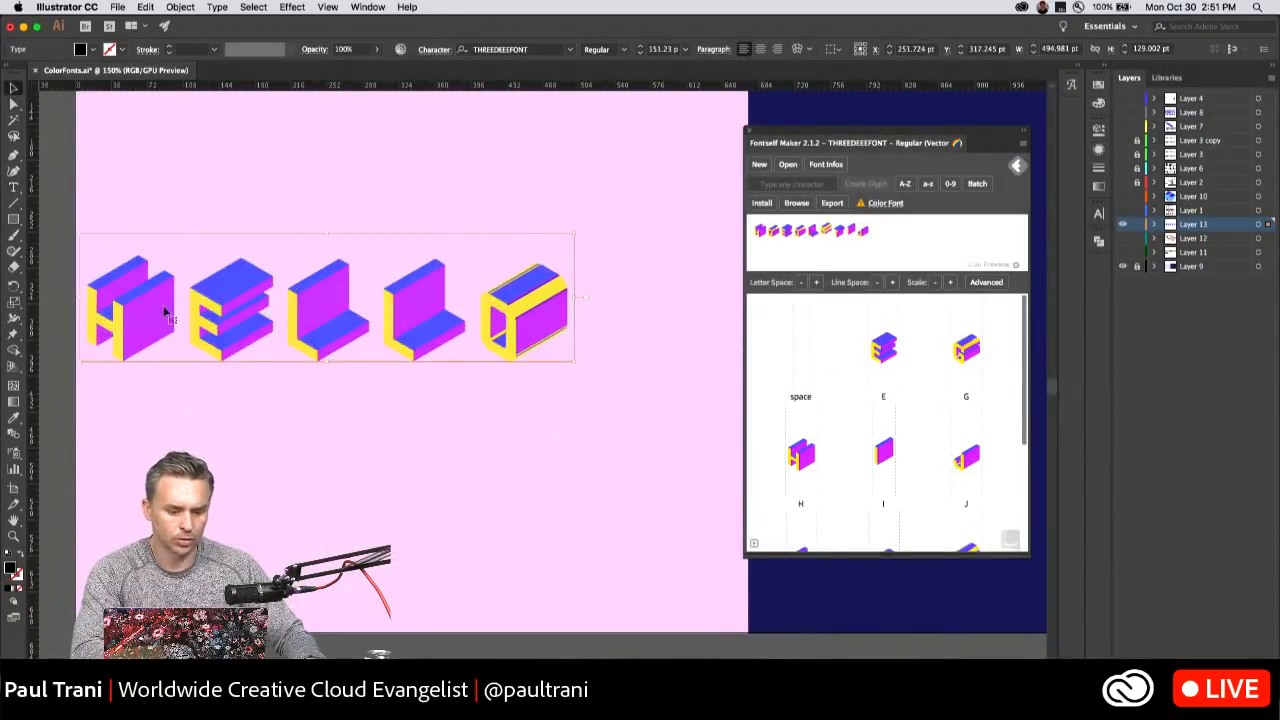
left_click_drag(152, 316, 240, 325)
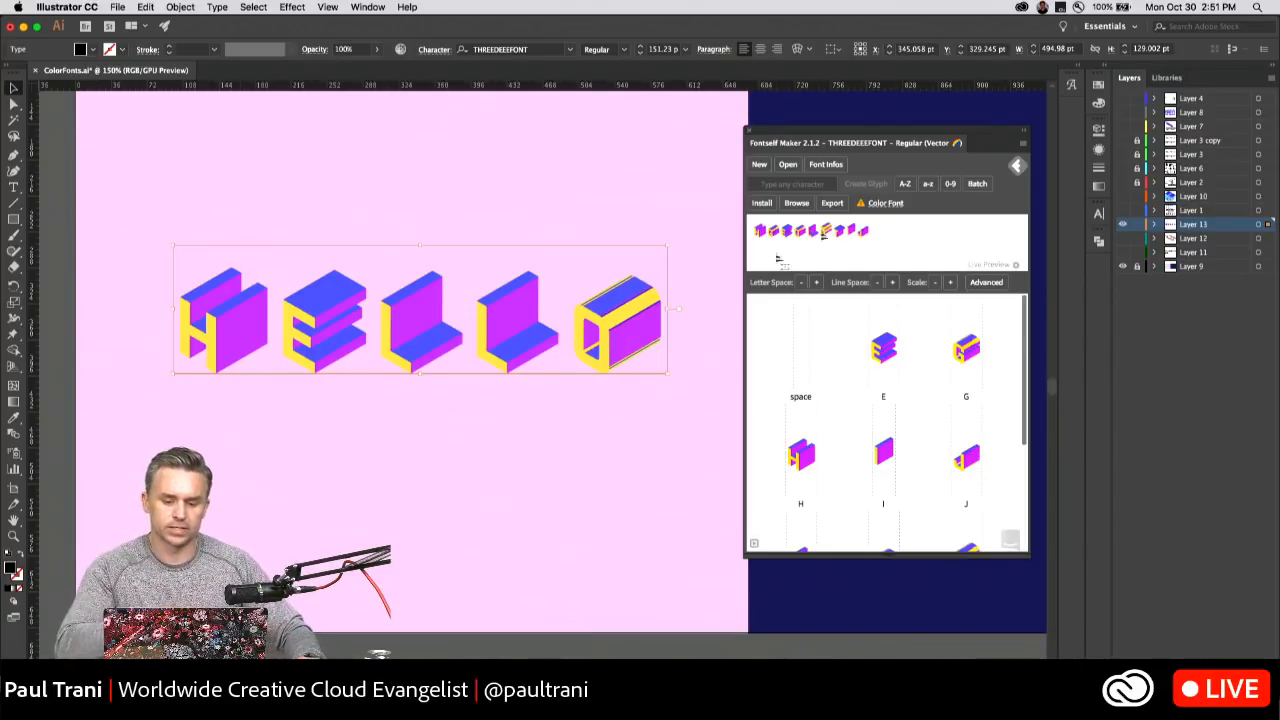
left_click_drag(828, 145, 748, 133)
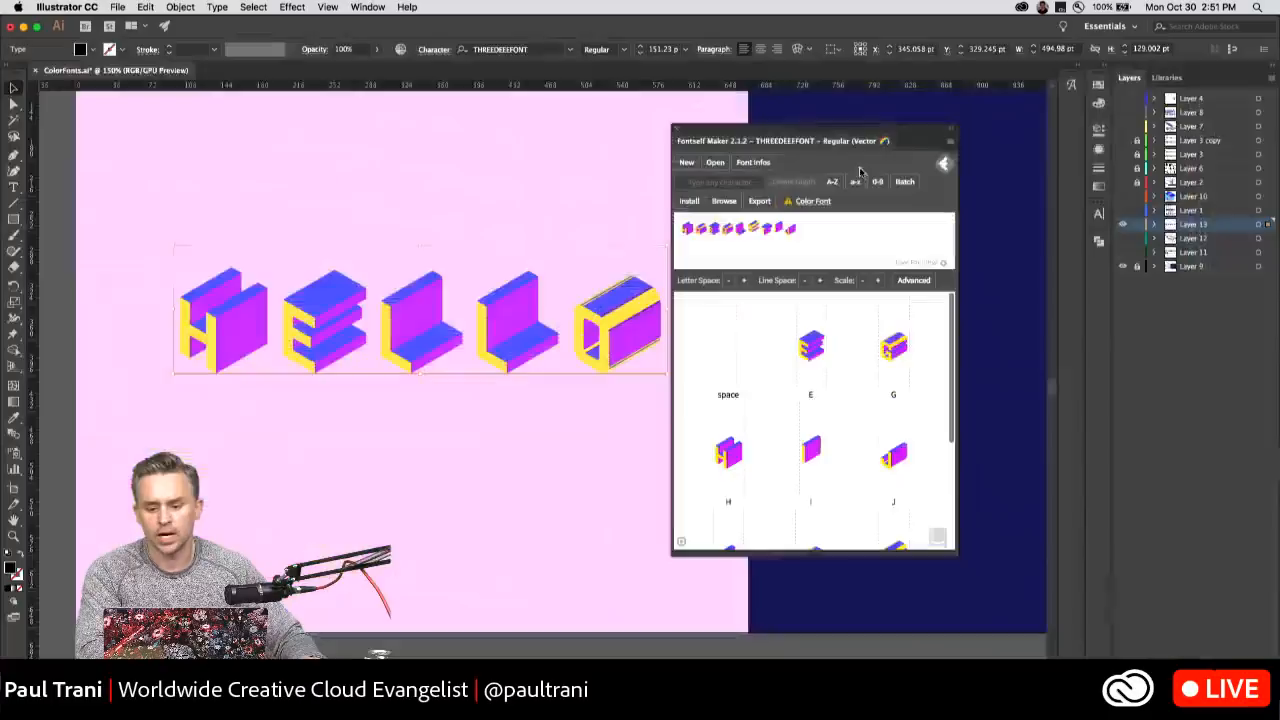
left_click(948, 146)
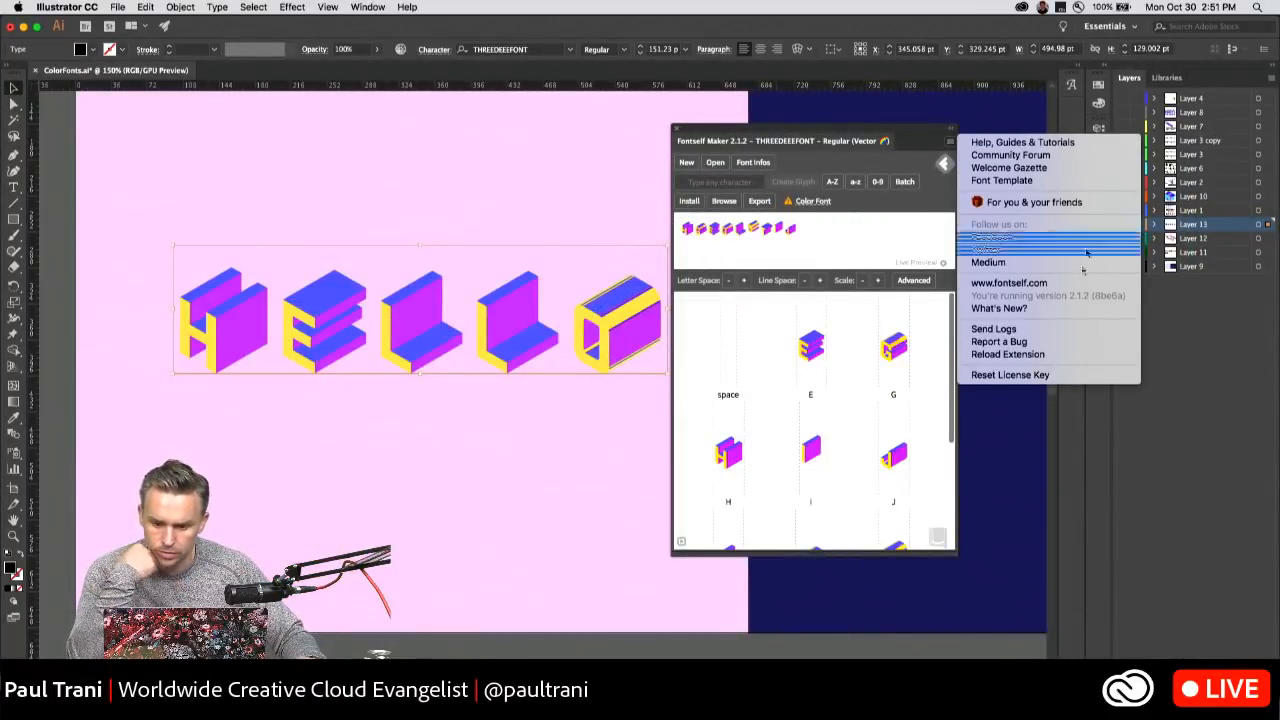
left_click(1075, 286)
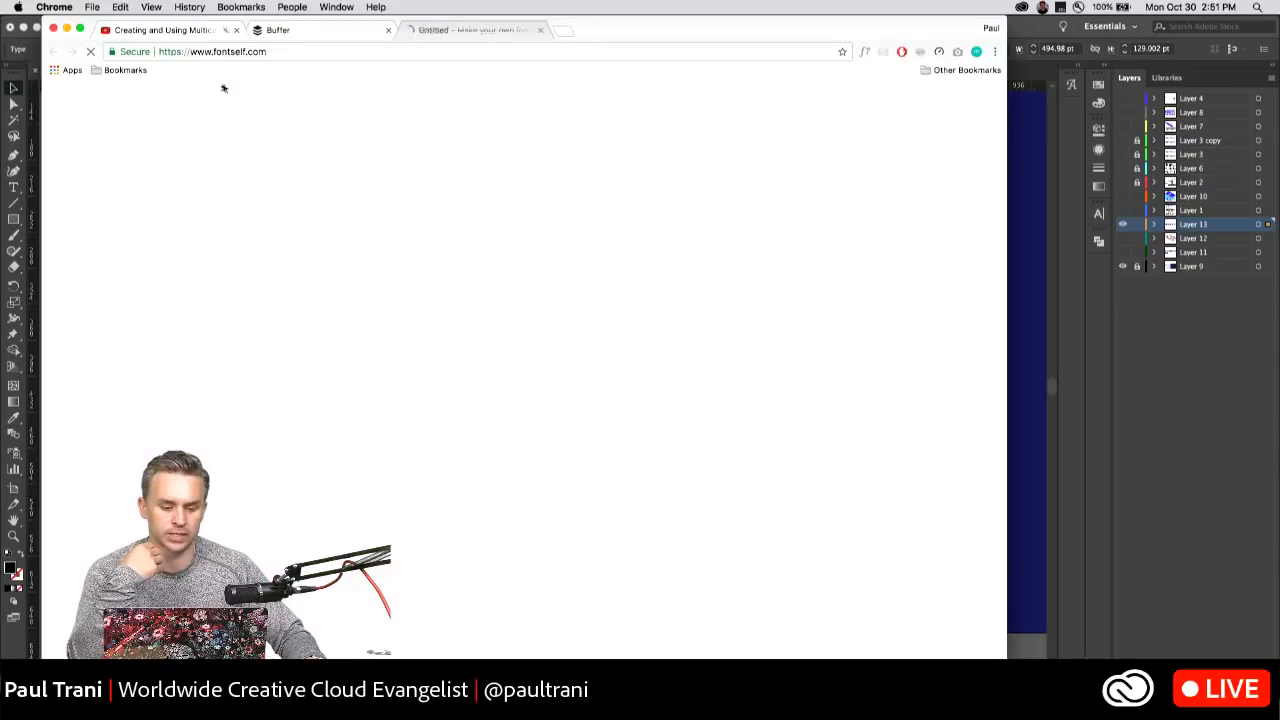
Close the Buffer and YouTube tabs and shift the browser window showing the Fontself site.
left_click(388, 30)
left_click(236, 30)
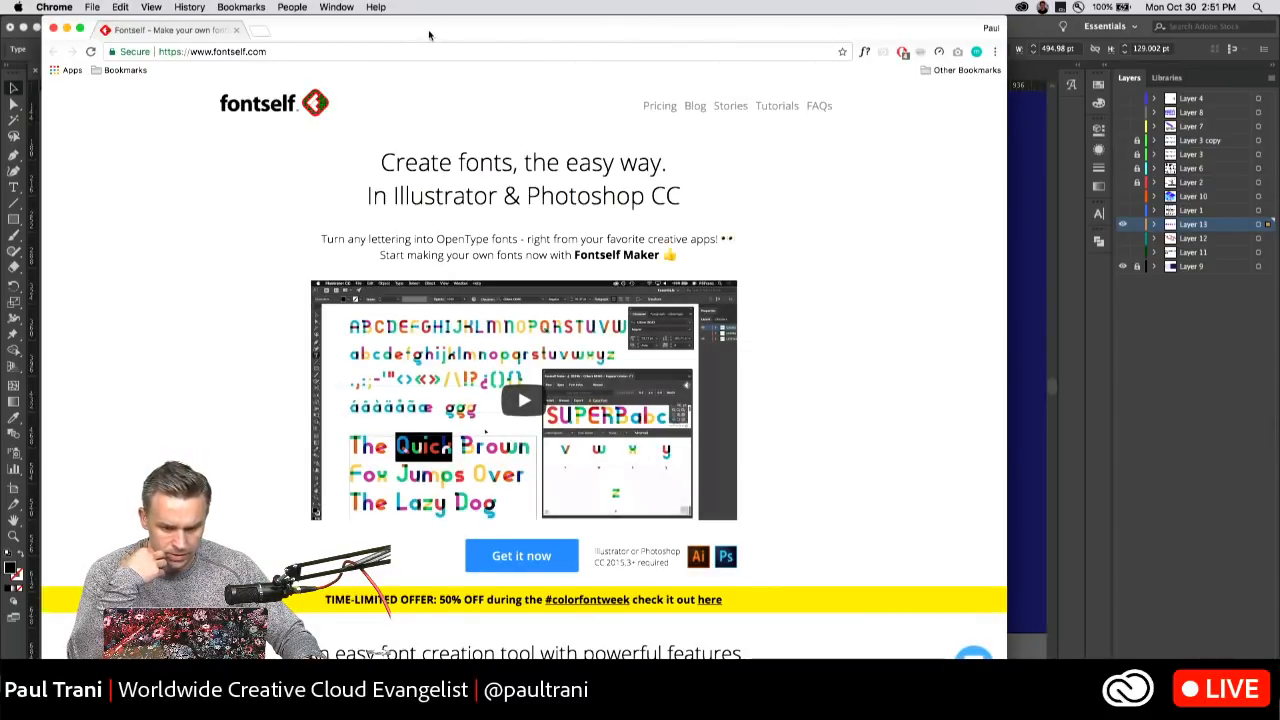
left_click_drag(429, 35, 526, 35)
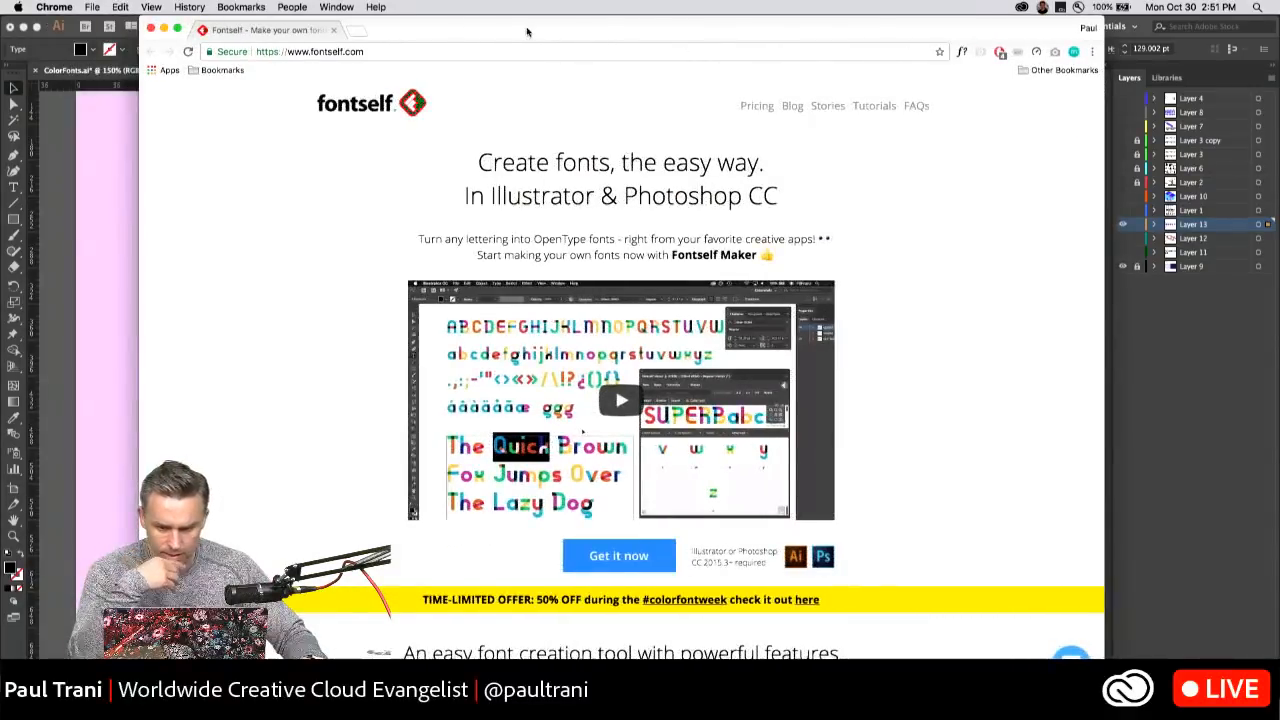
Review the Fontself Store pricing and version comparison, dismiss the chat message and minimize the browser window.
left_click(750, 108)
scroll(247, 190, "down", 2)
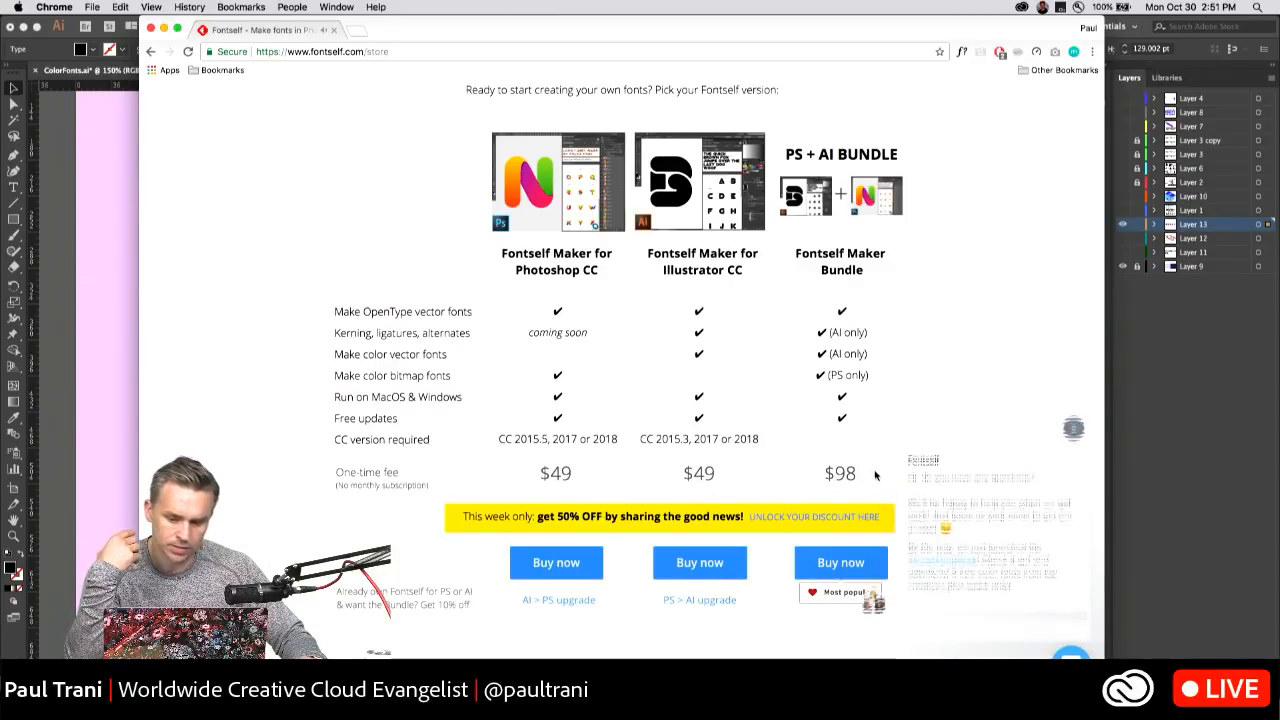
left_click(1074, 415)
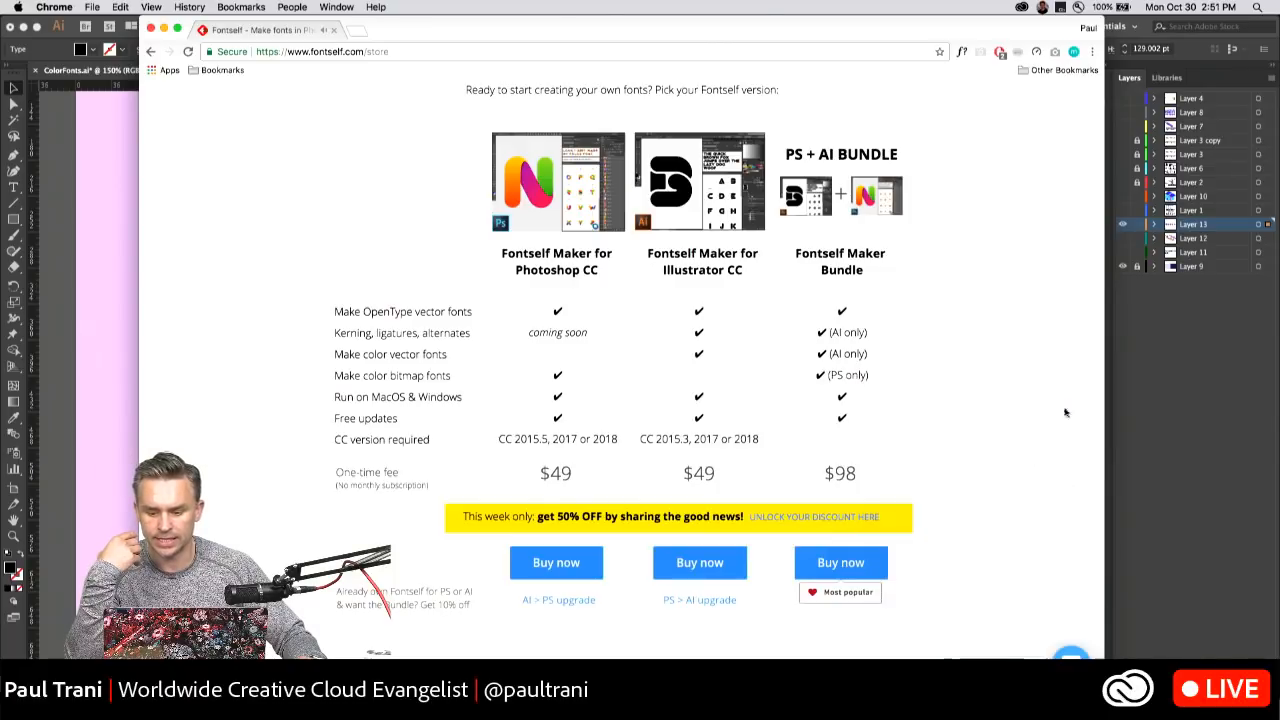
scroll(304, 172, "up", 3)
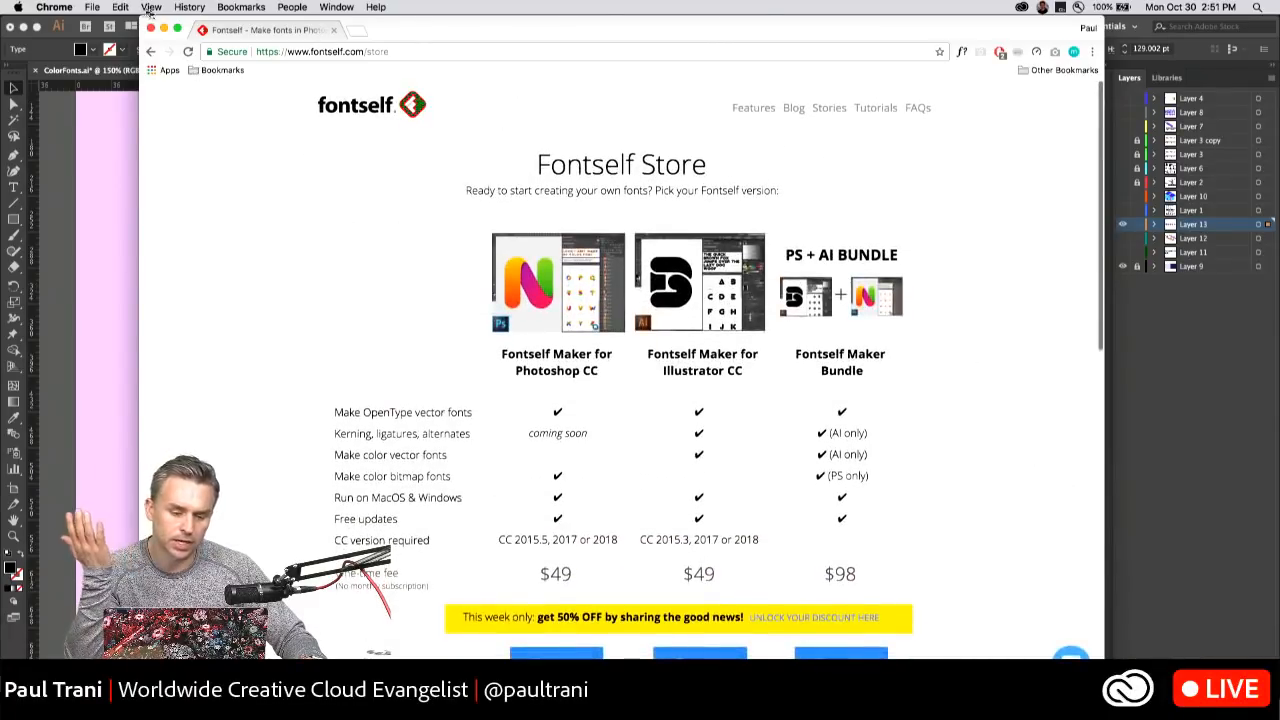
left_click(164, 29)
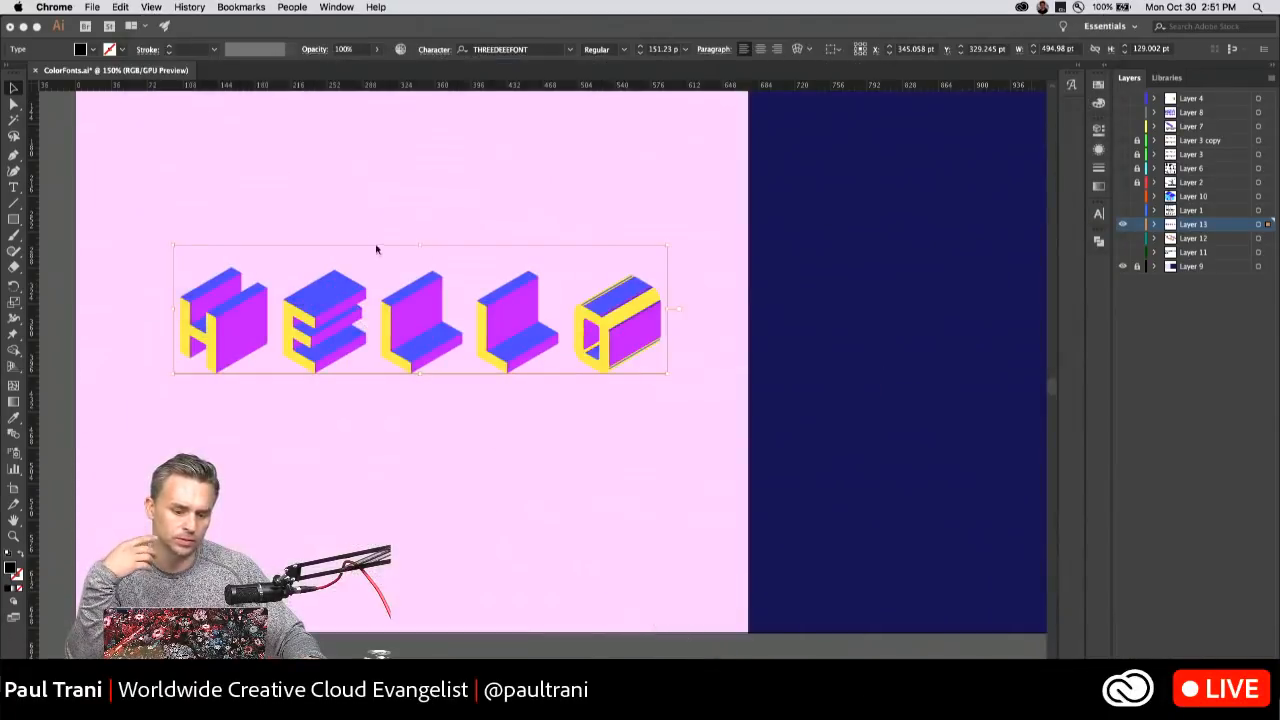
Dock the Fontself Maker window with the collapsed side panels and move the HELLO text higher on the pink artboard.
left_click_drag(714, 147, 1068, 108)
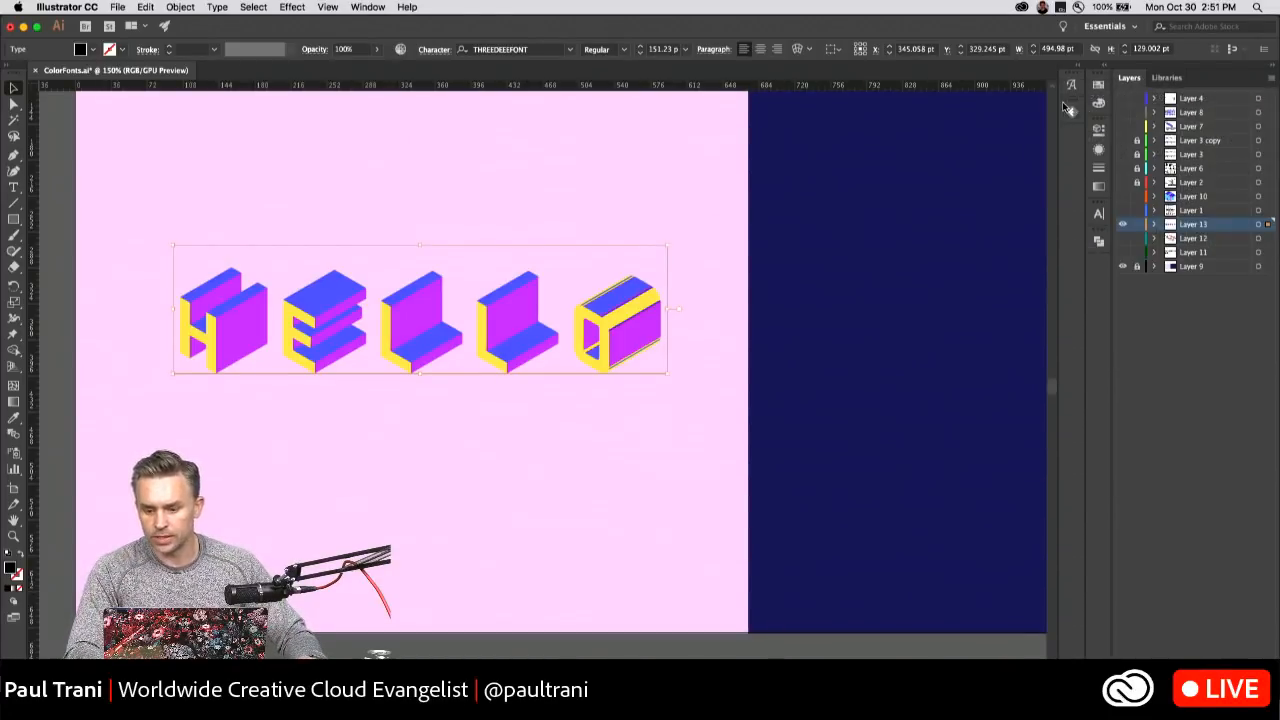
left_click(186, 176)
left_click_drag(190, 178, 225, 261)
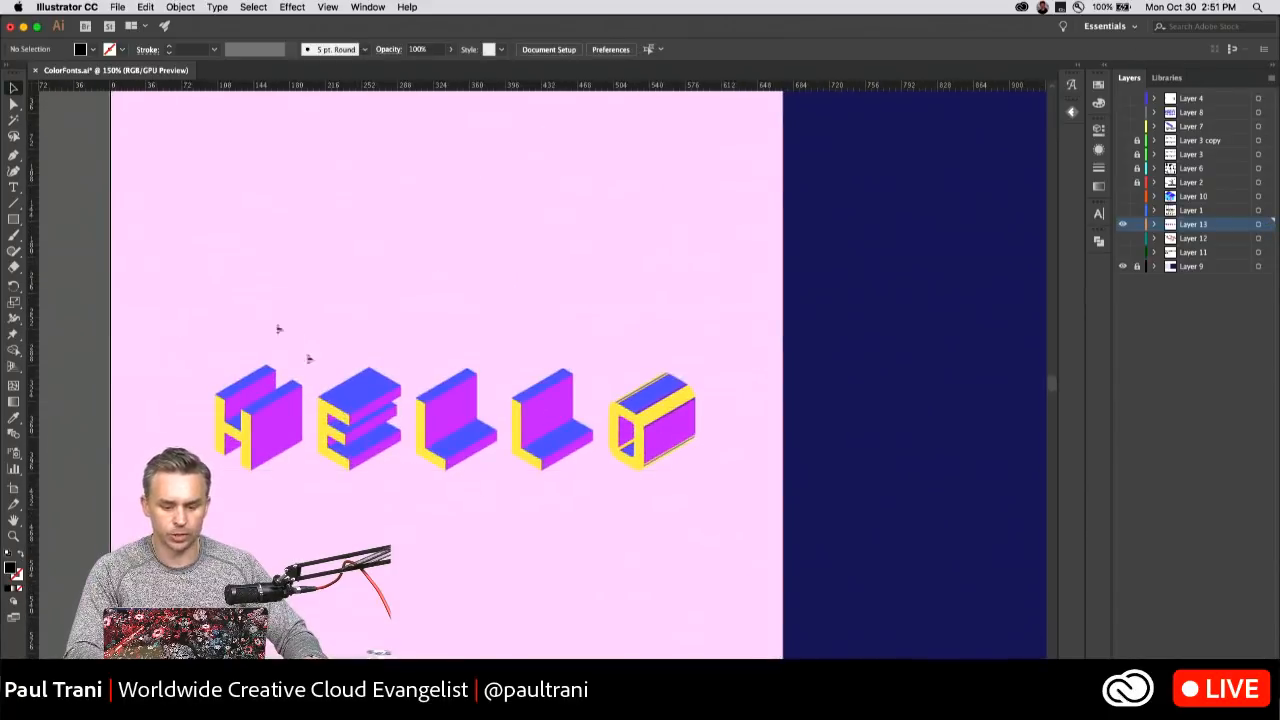
left_click_drag(361, 367, 306, 274)
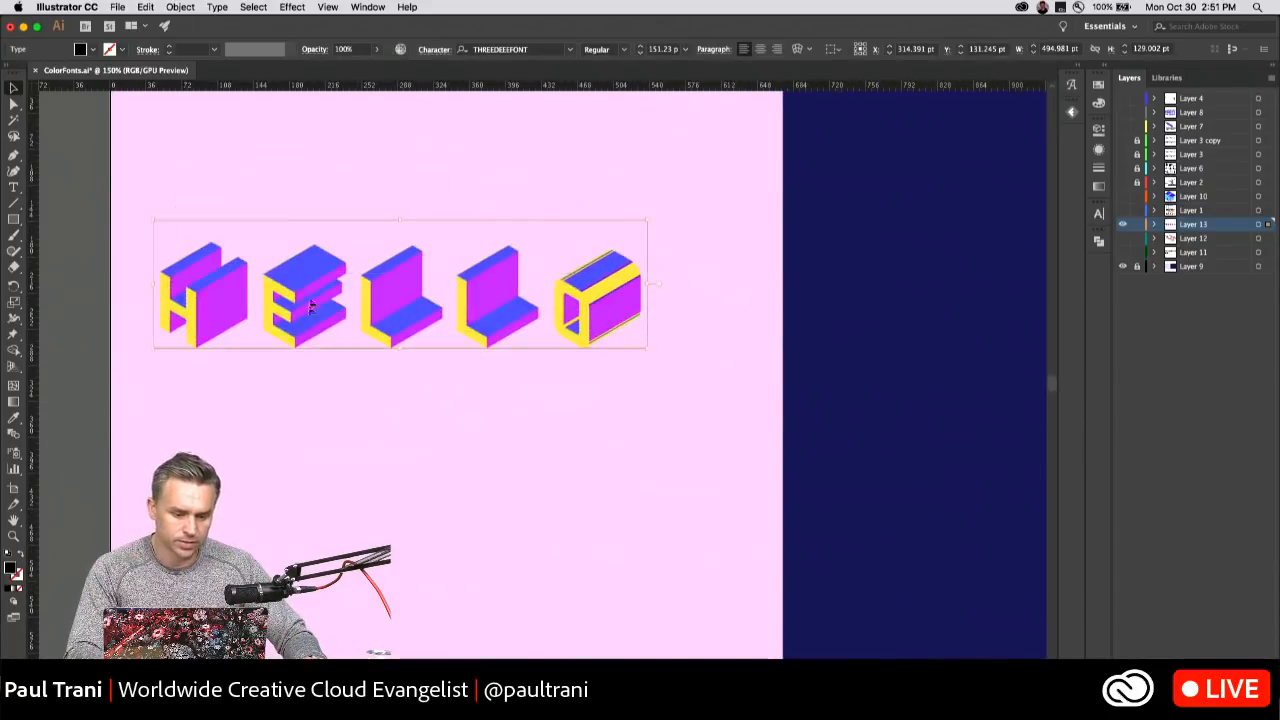
Convert the HELLO text to outlines to examine the letters' vector paths up close, and undo the conversion.
right_click(291, 265)
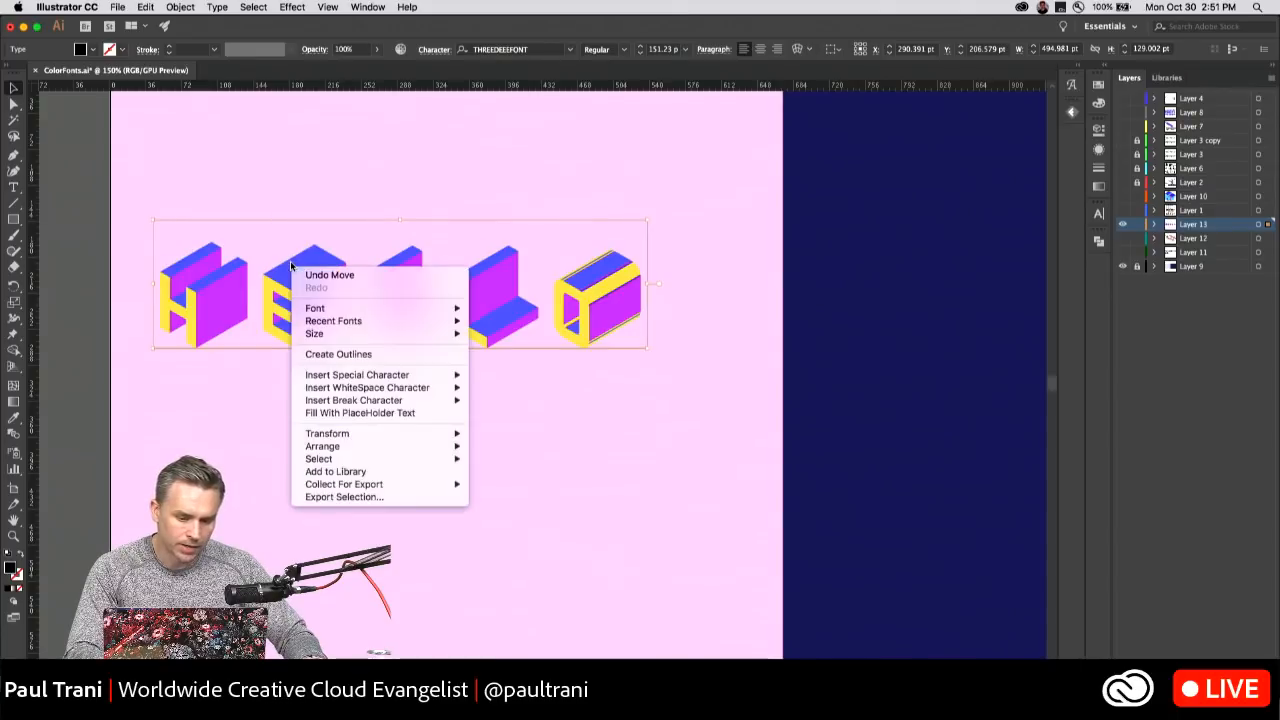
left_click(350, 356)
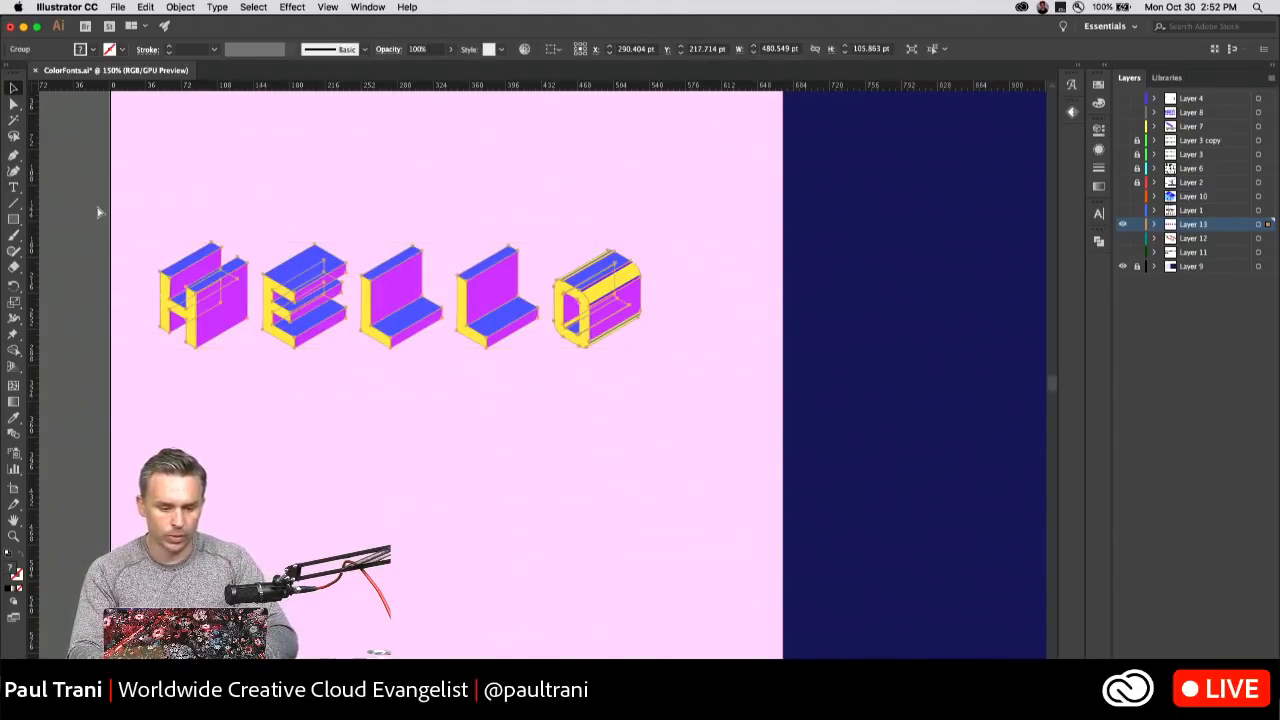
key("super+equal")
key("super+equal")
key("super+equal")
scroll(98, 212, "left", 5)
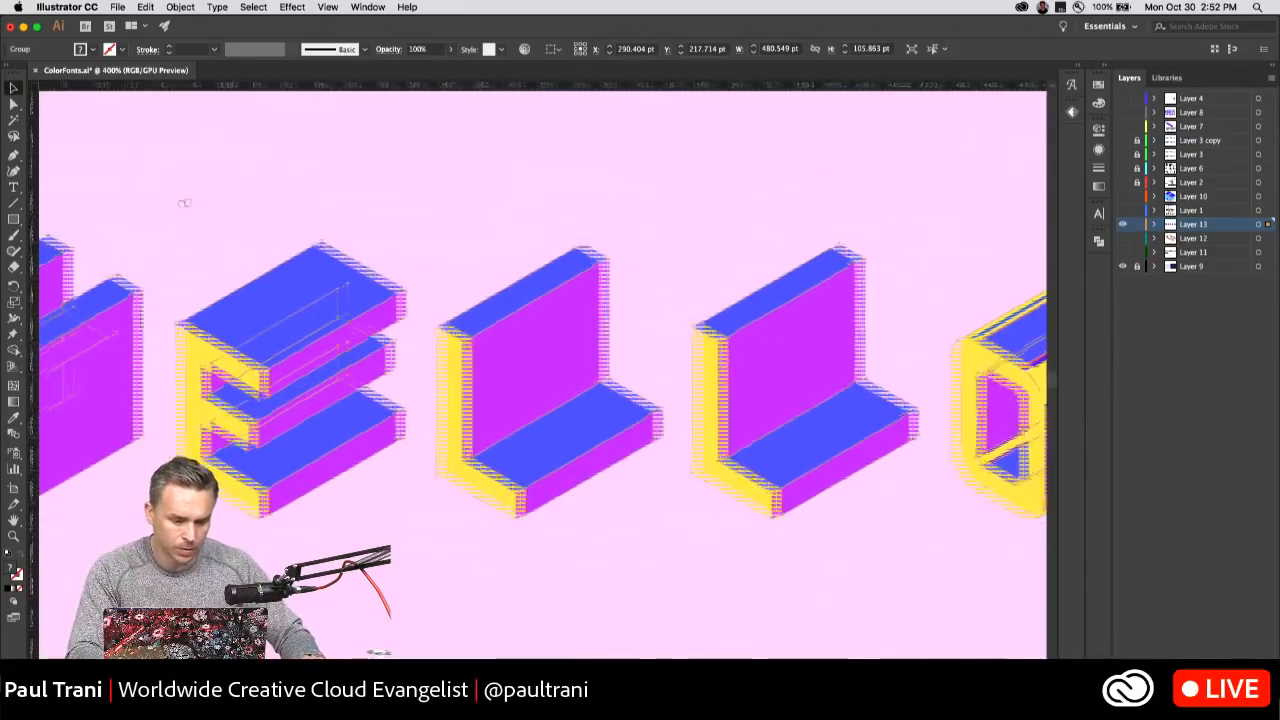
scroll(275, 197, "left", 5)
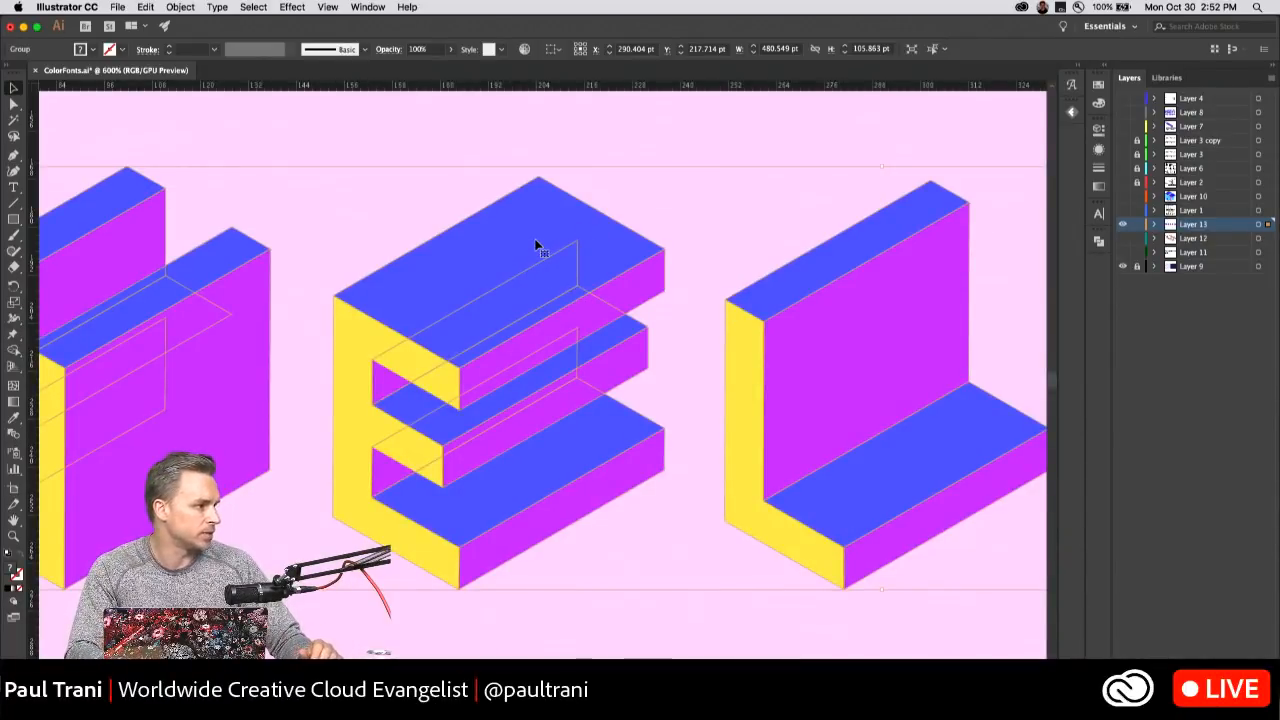
left_click(535, 245)
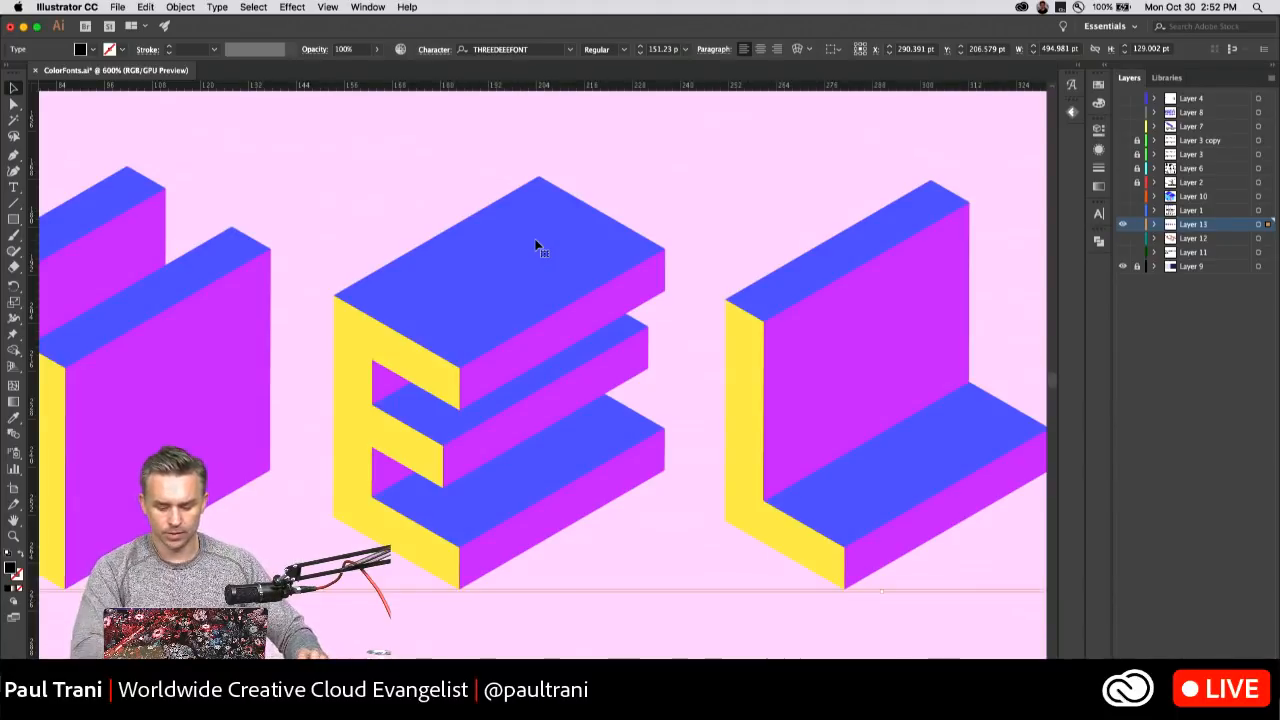
Shift the HELLO text slightly up and delete it from the pink artboard.
key("super+minus")
key("super+minus")
key("super+minus")
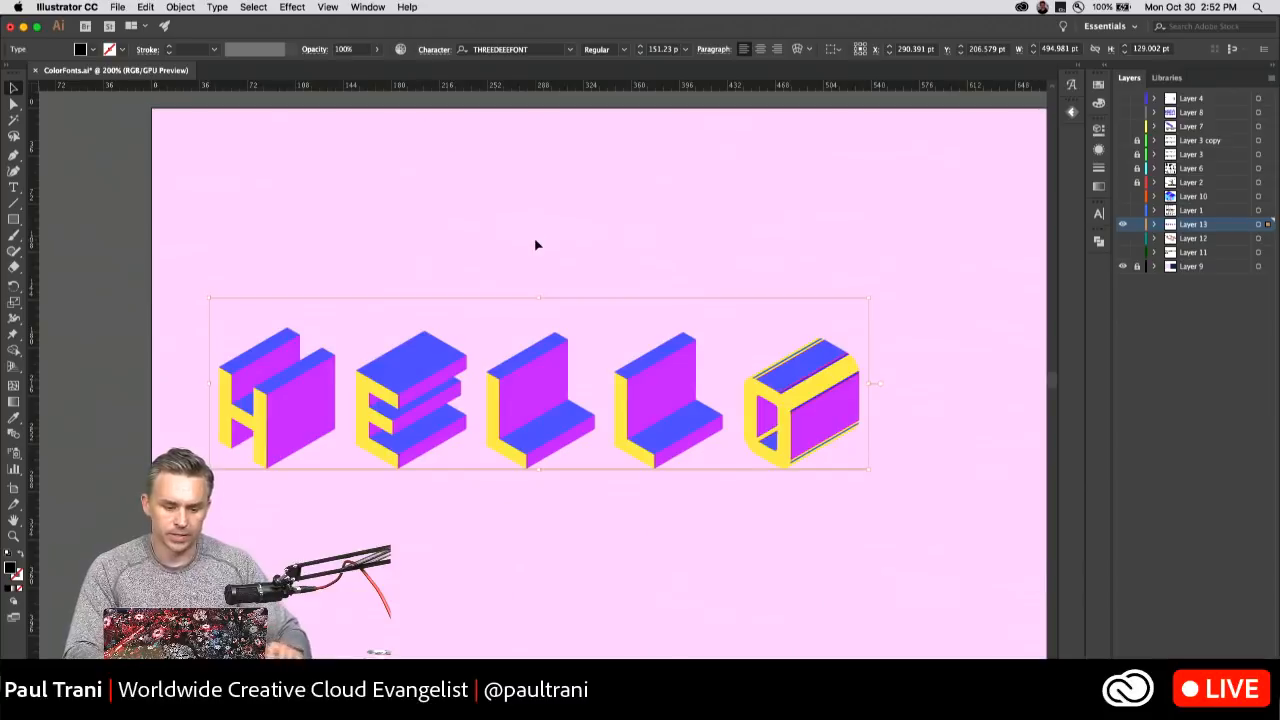
key("super+equal")
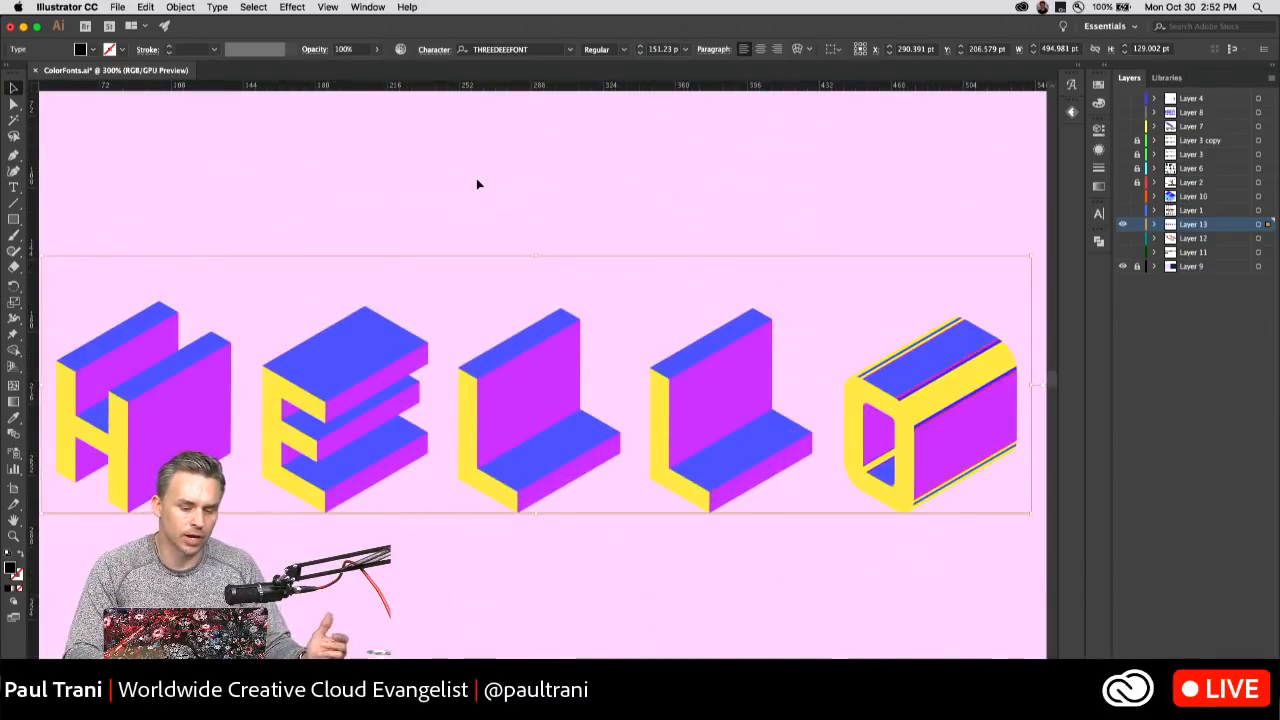
left_click_drag(343, 391, 348, 350)
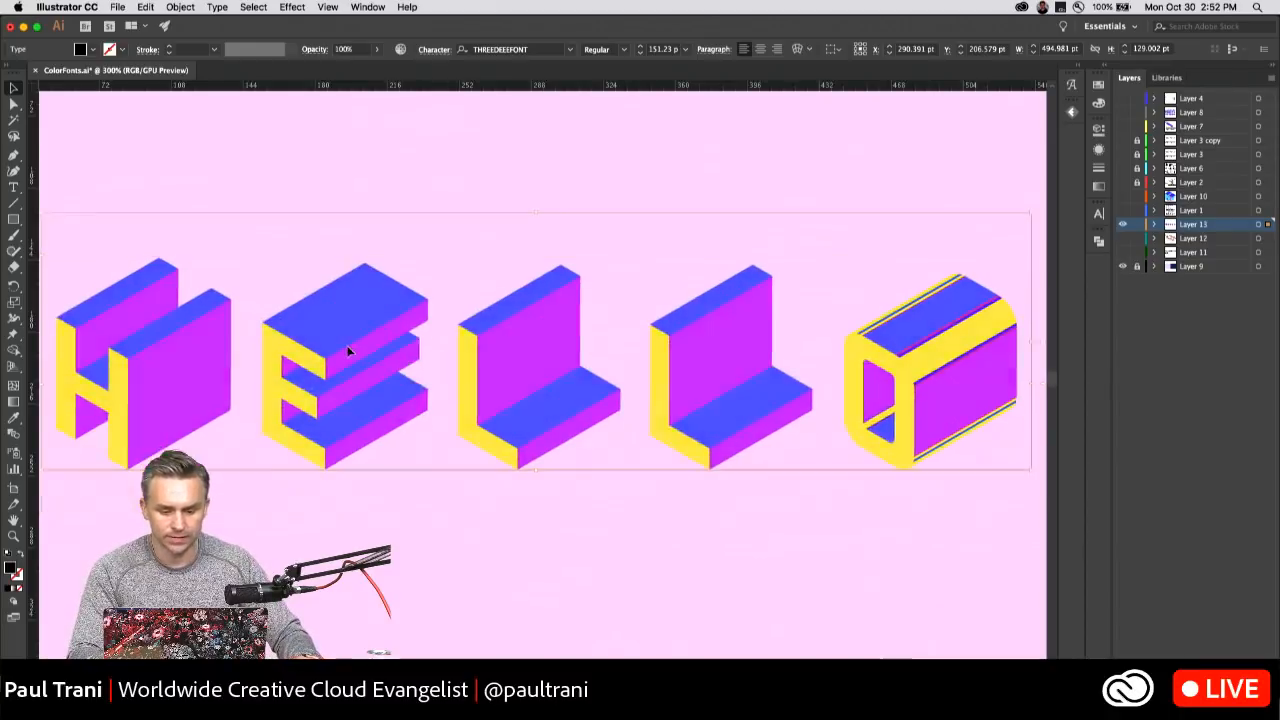
key("Delete")
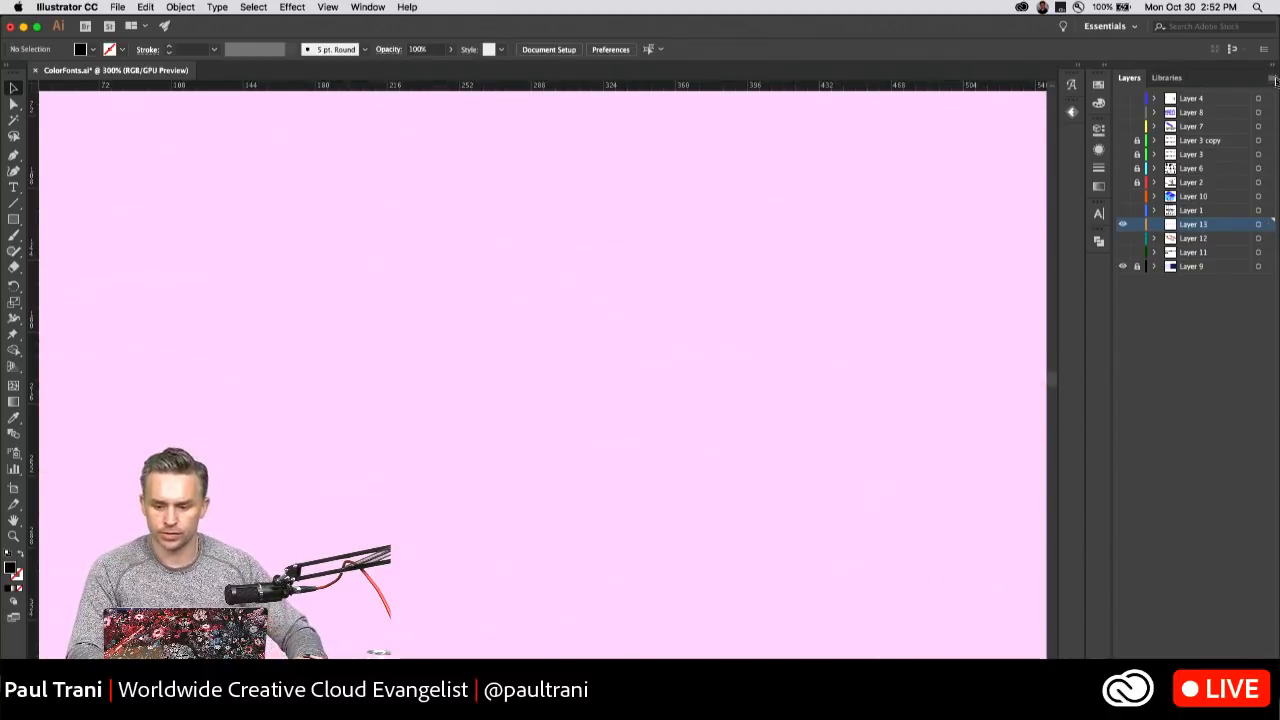
Show the Creative Cloud libraries and switch from the Misc library to the one named after the author.
left_click(1104, 67)
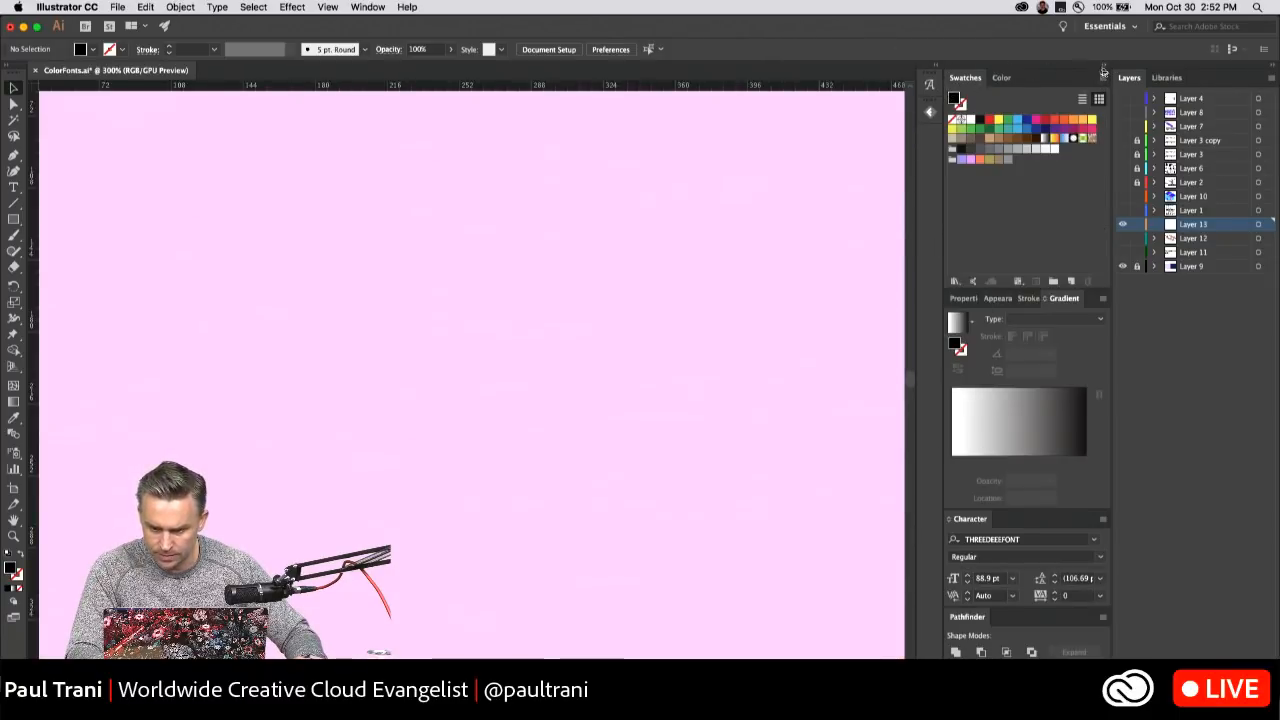
left_click(1104, 67)
left_click(1166, 77)
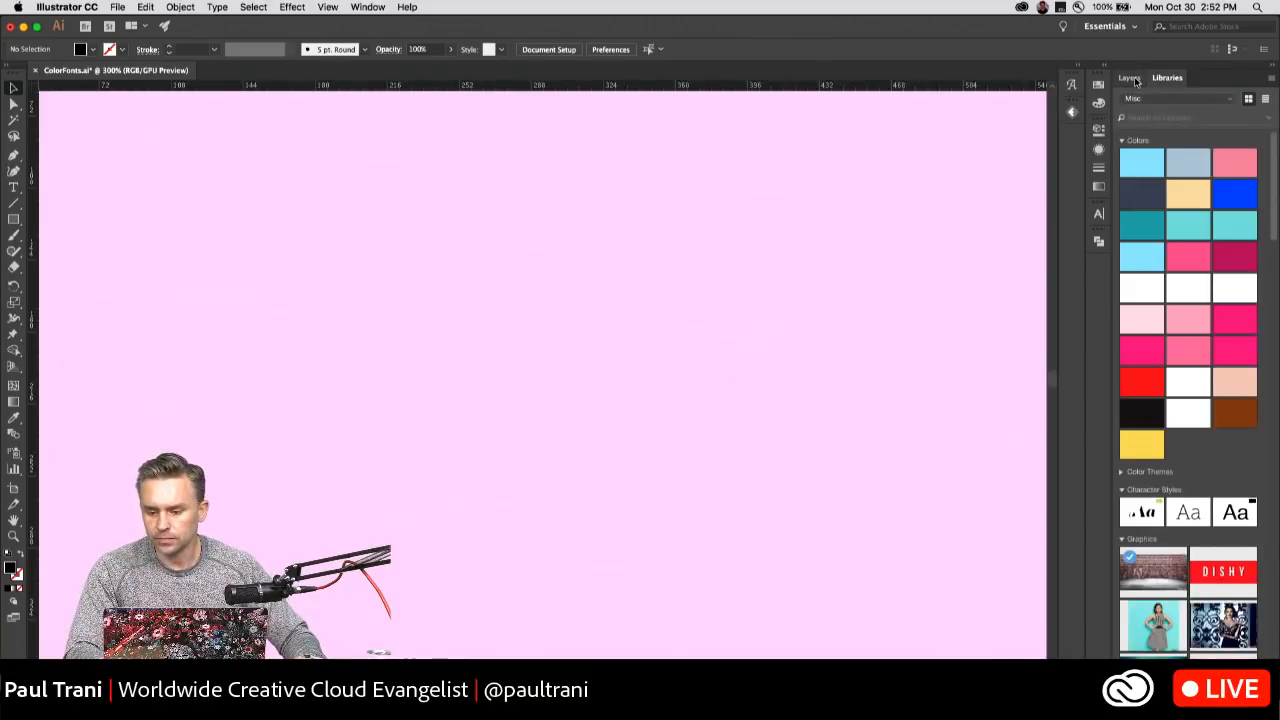
mouse_move(1274, 153)
left_mouse_down()
mouse_move(1275, 230)
mouse_move(1275, 145)
left_mouse_up()
left_click(1159, 100)
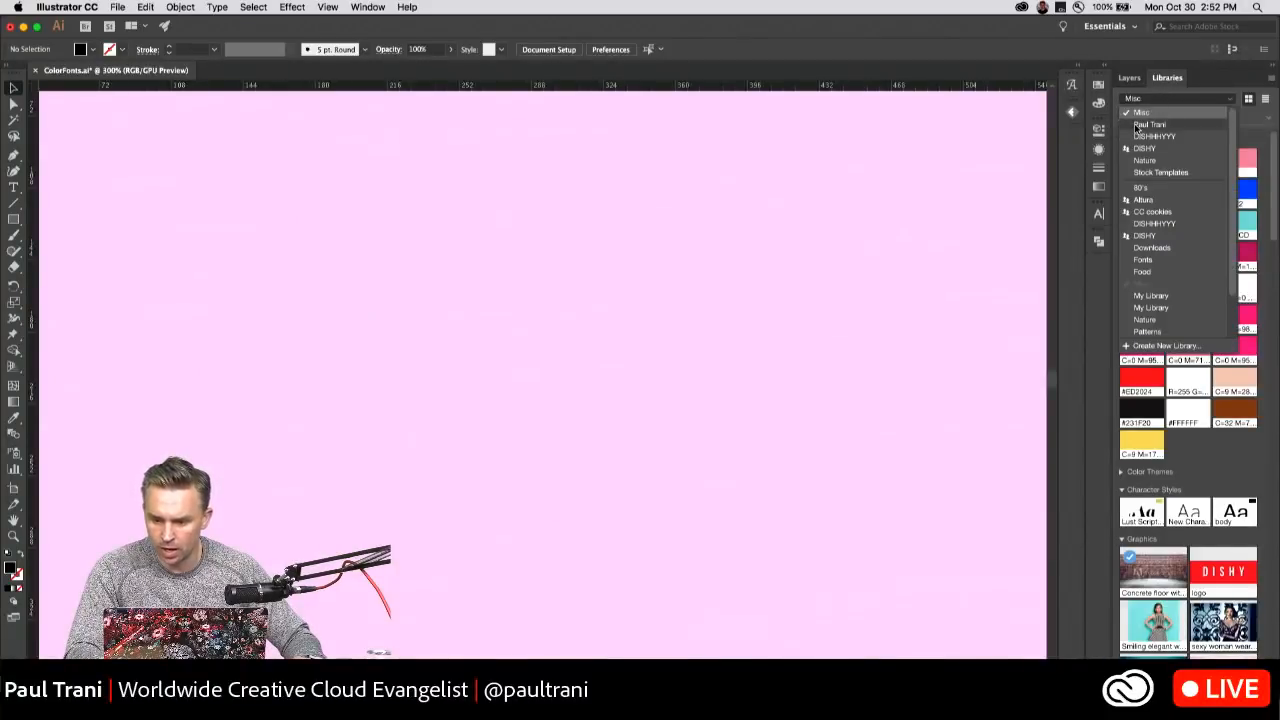
left_click(1150, 124)
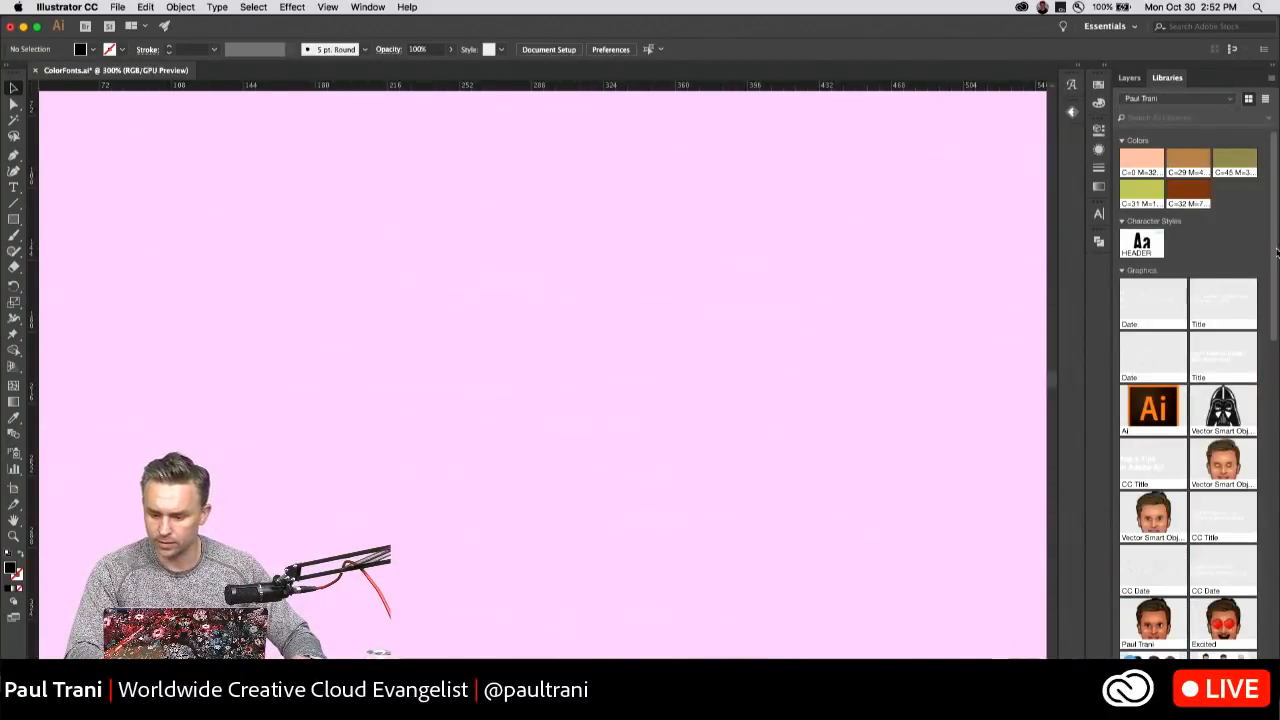
Place the library's smiling face graphic on the pink artboard, open its original vector file and select all its artwork.
left_click_drag(1147, 522, 434, 337)
left_click(416, 247)
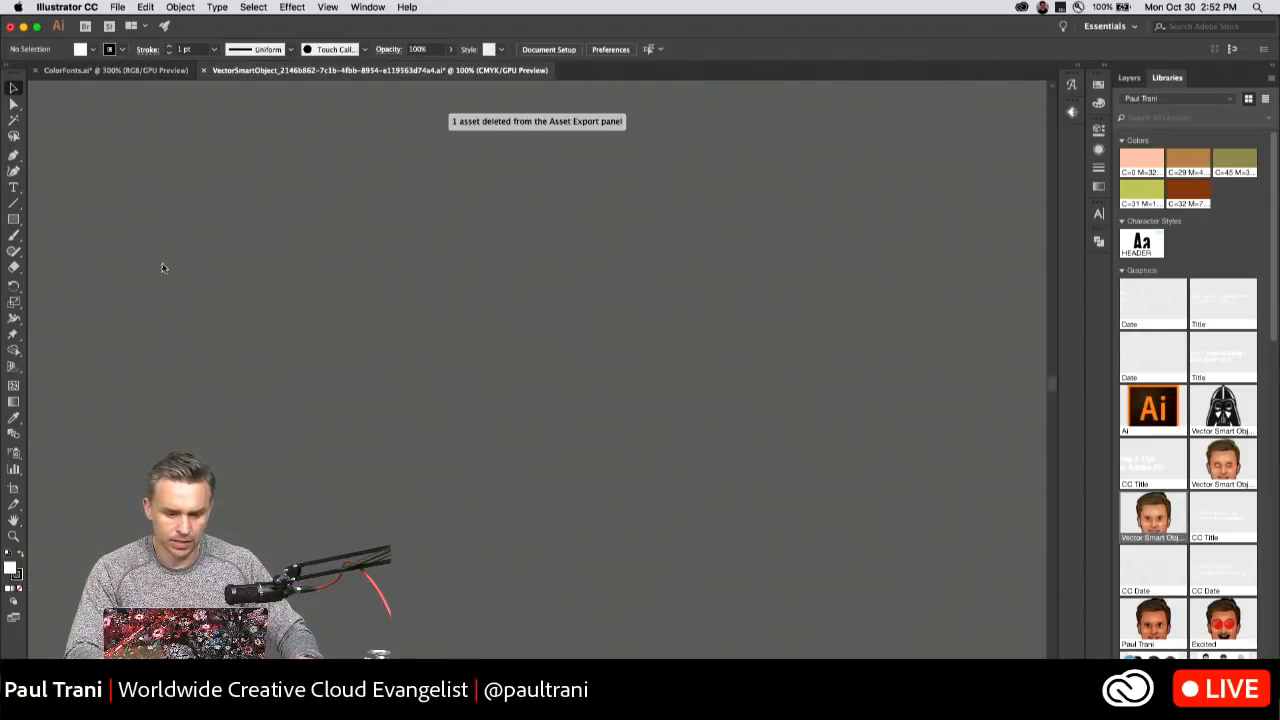
key("super+a")
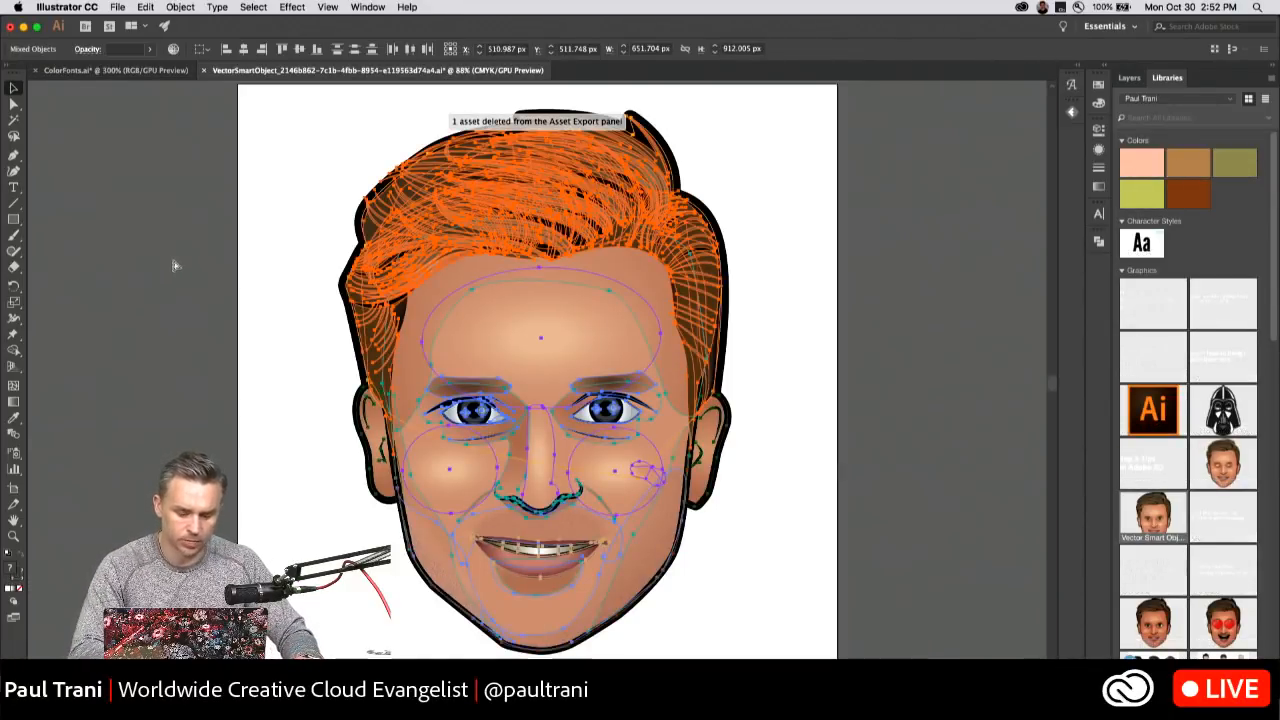
left_click(130, 161)
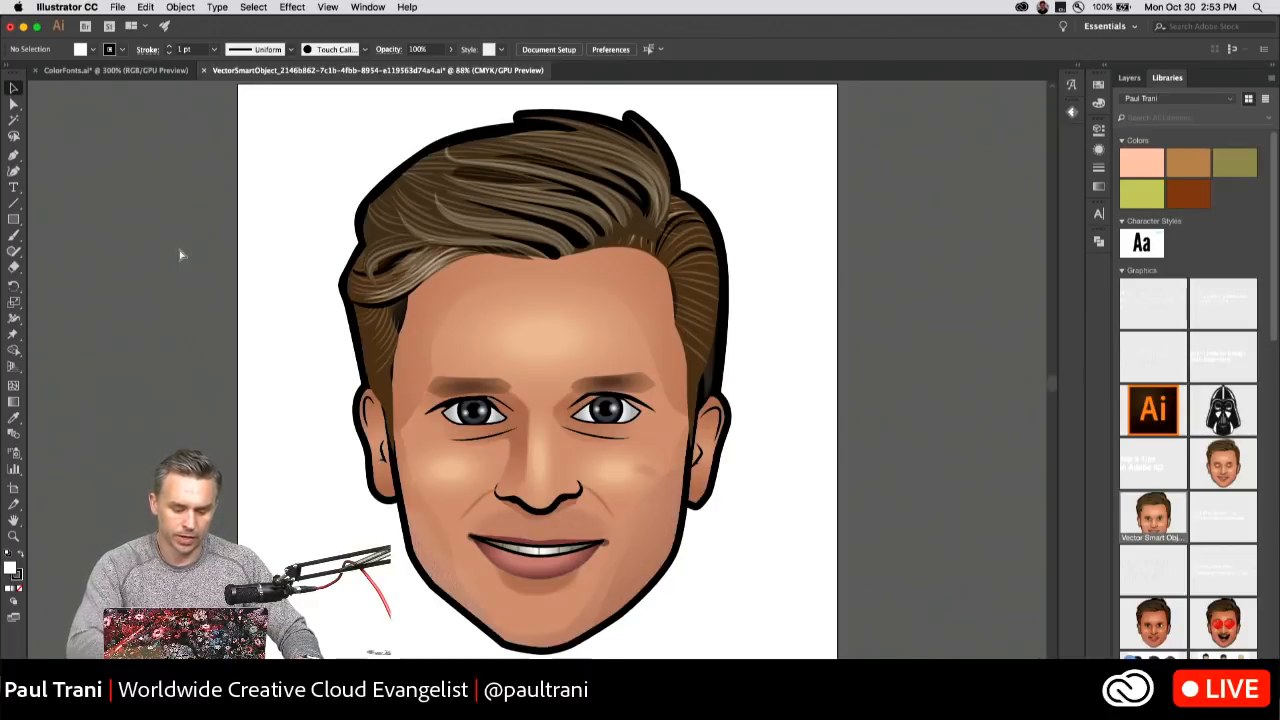
key("super+a")
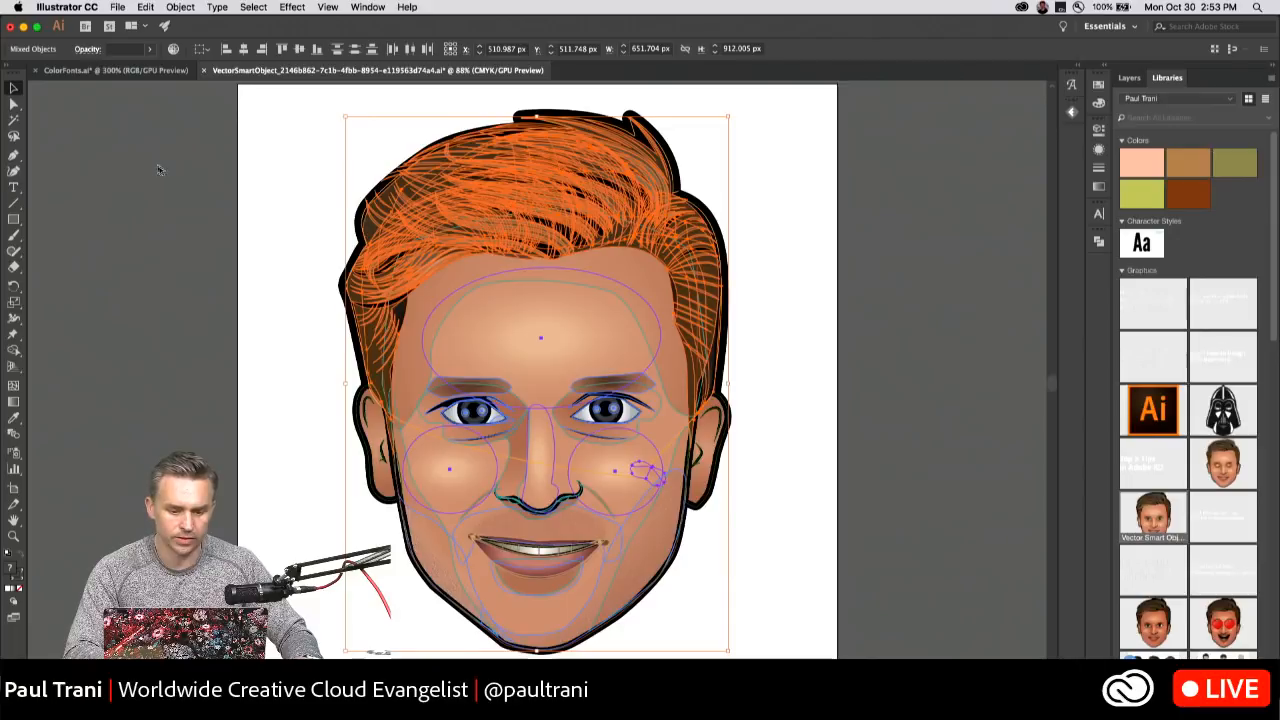
Return to ColorFonts.ai and delete the placed face graphic from the artboard.
left_click(119, 73)
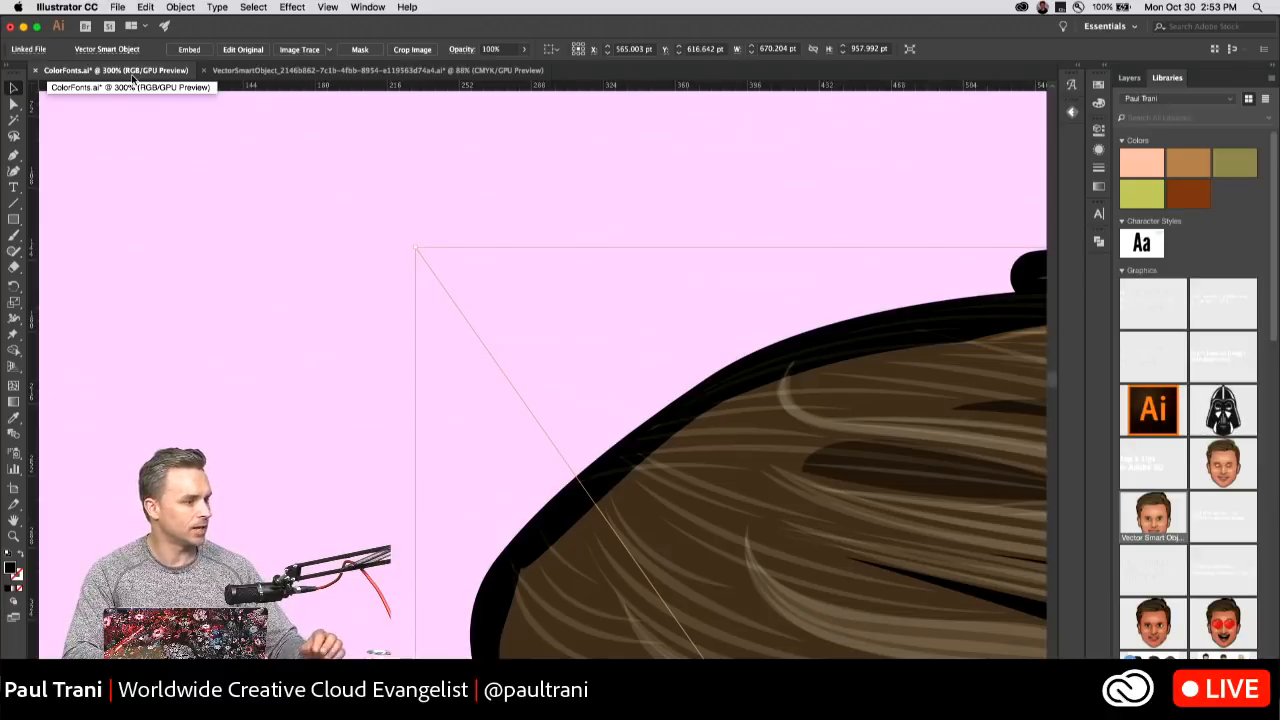
left_click(208, 172)
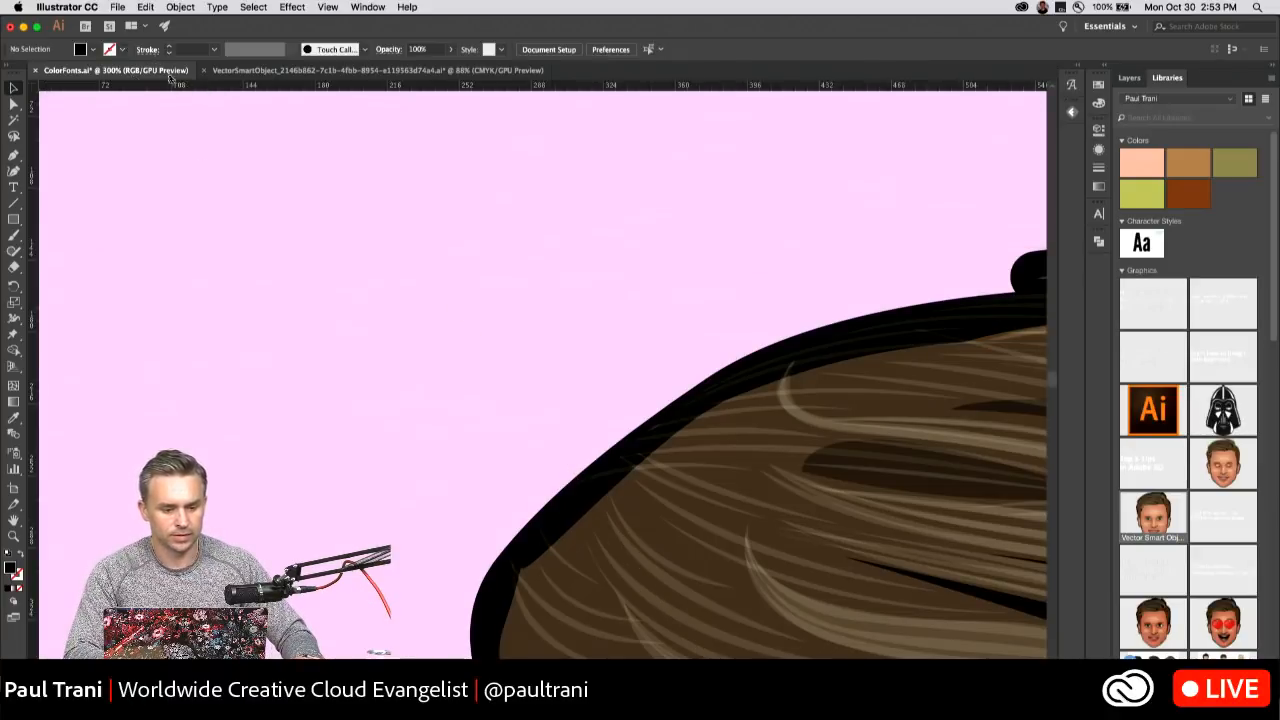
key("super+minus")
key("super+minus")
key("super+minus")
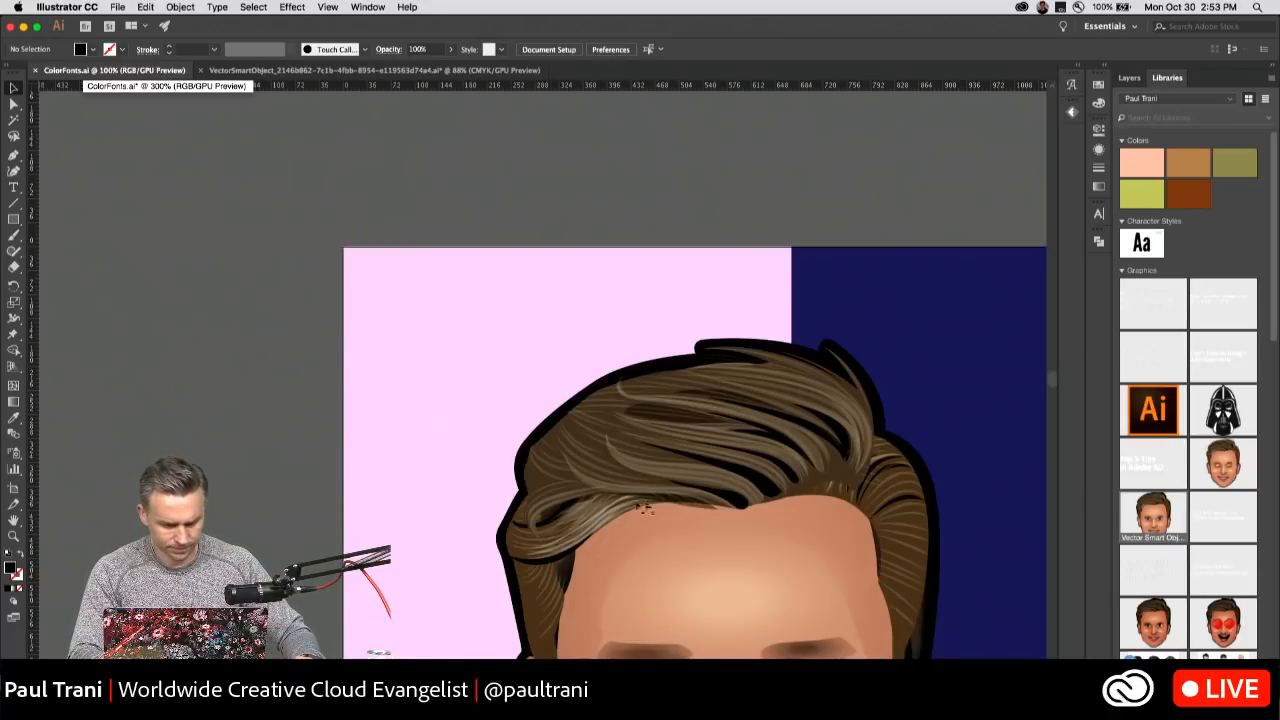
left_click(639, 488)
key("Delete")
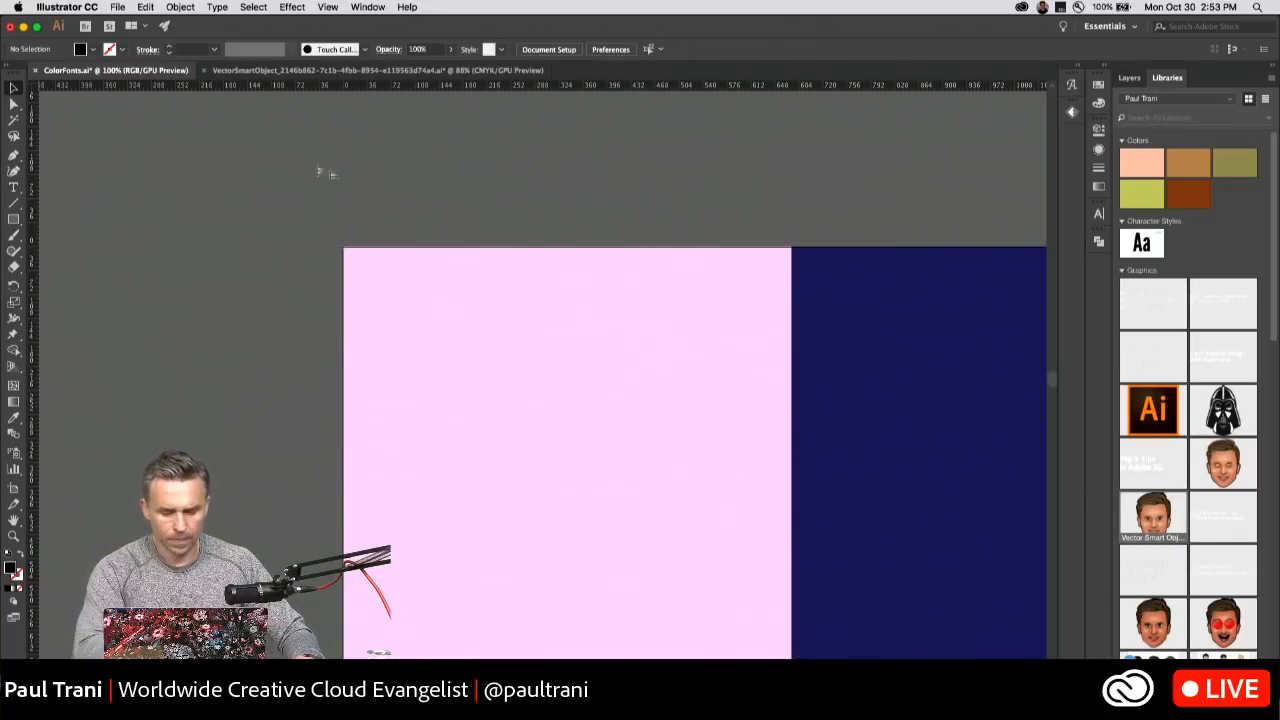
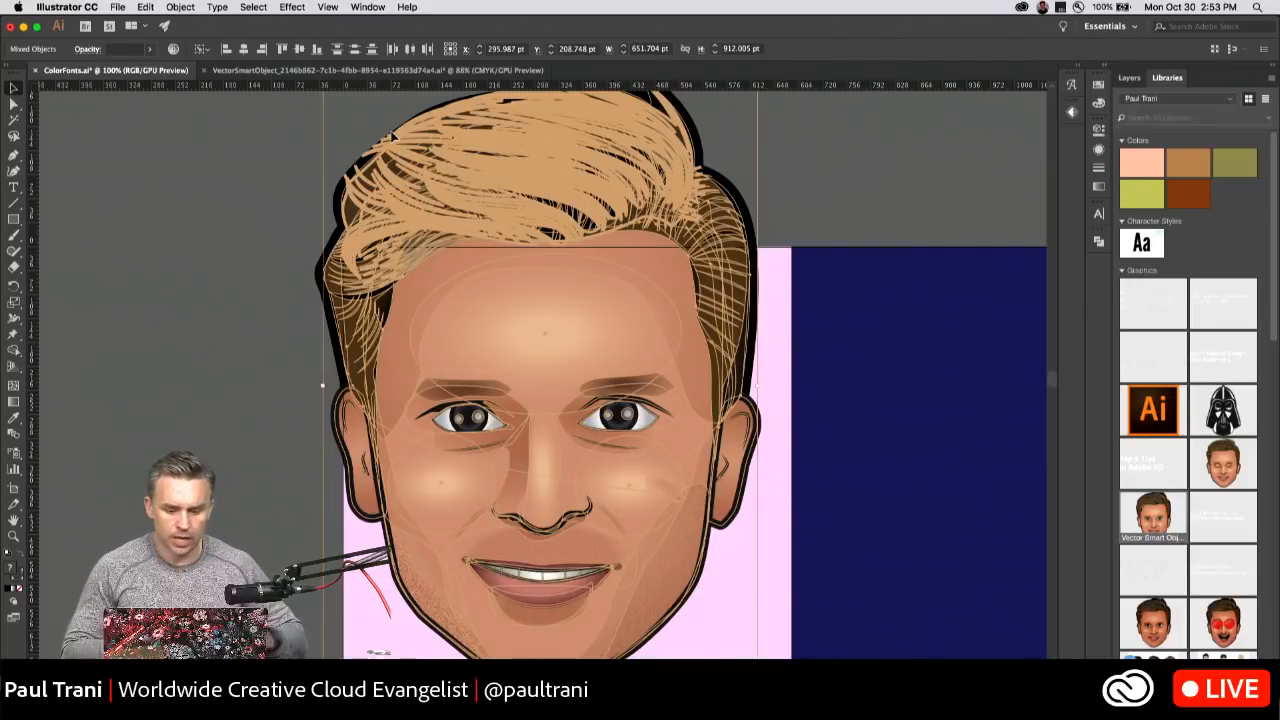
Shift the pasted face artwork slightly down on the pink artboard and delete it.
scroll(190, 330, "down", 3)
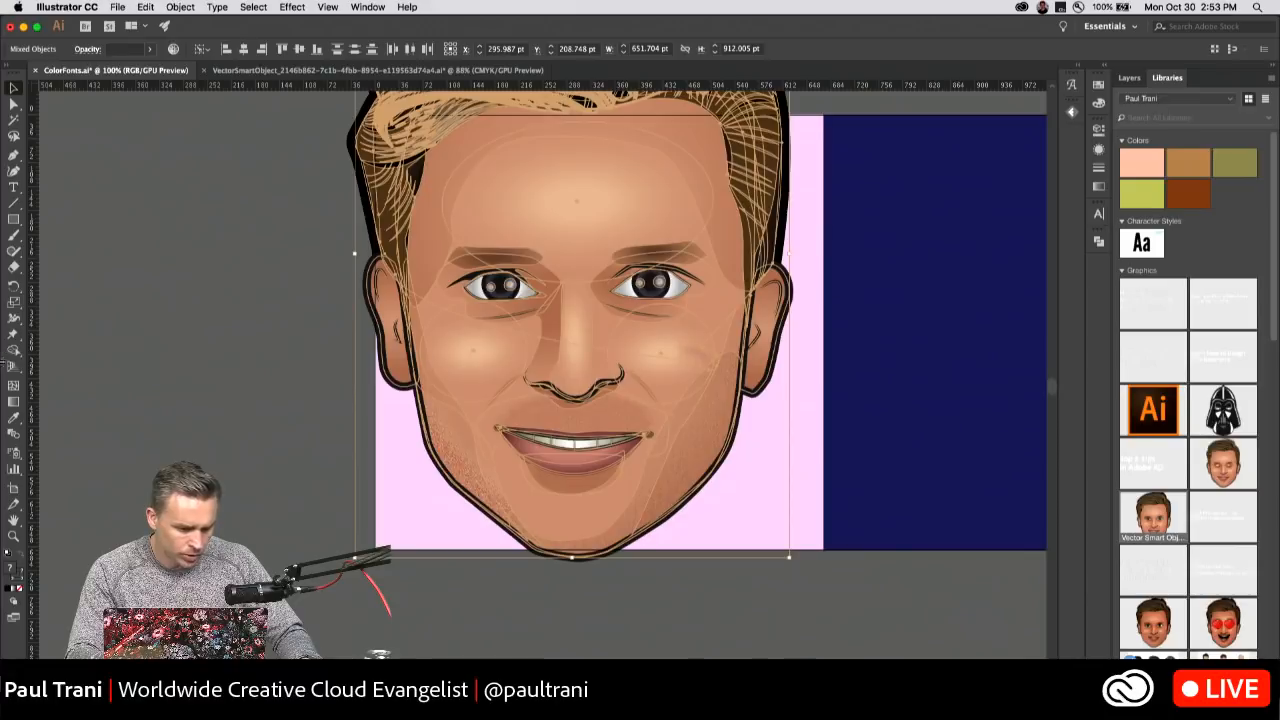
left_click_drag(517, 180, 530, 262)
key("Delete")
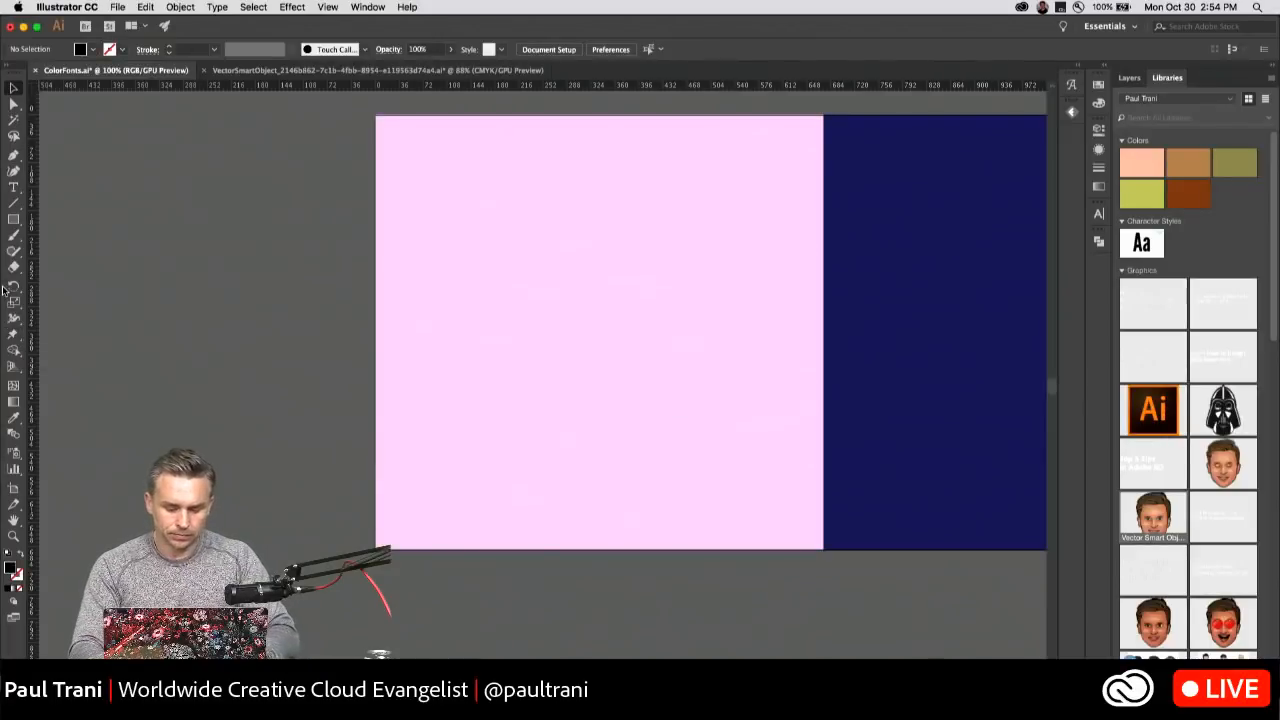
Add the point text "ART" on the pink artboard and scale it up to about 259 pt.
key("super+equal")
left_click_drag(437, 294, 321, 399)
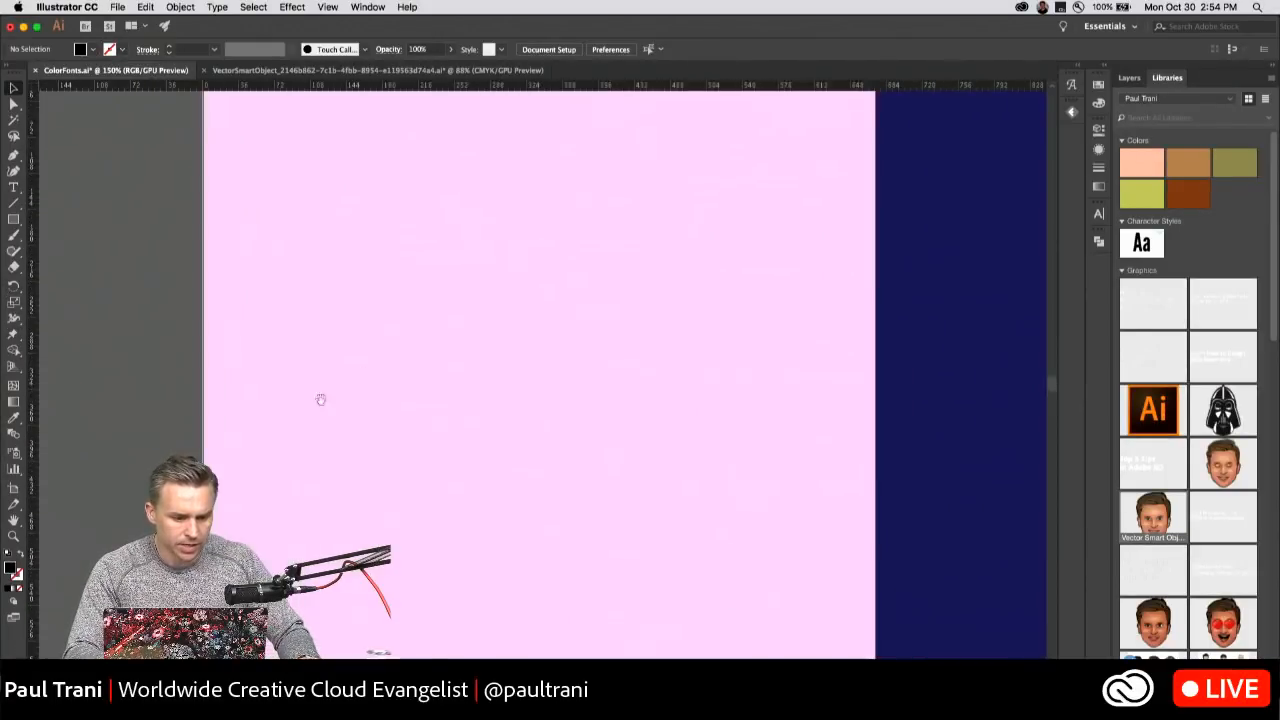
left_click(13, 187)
left_click(320, 344)
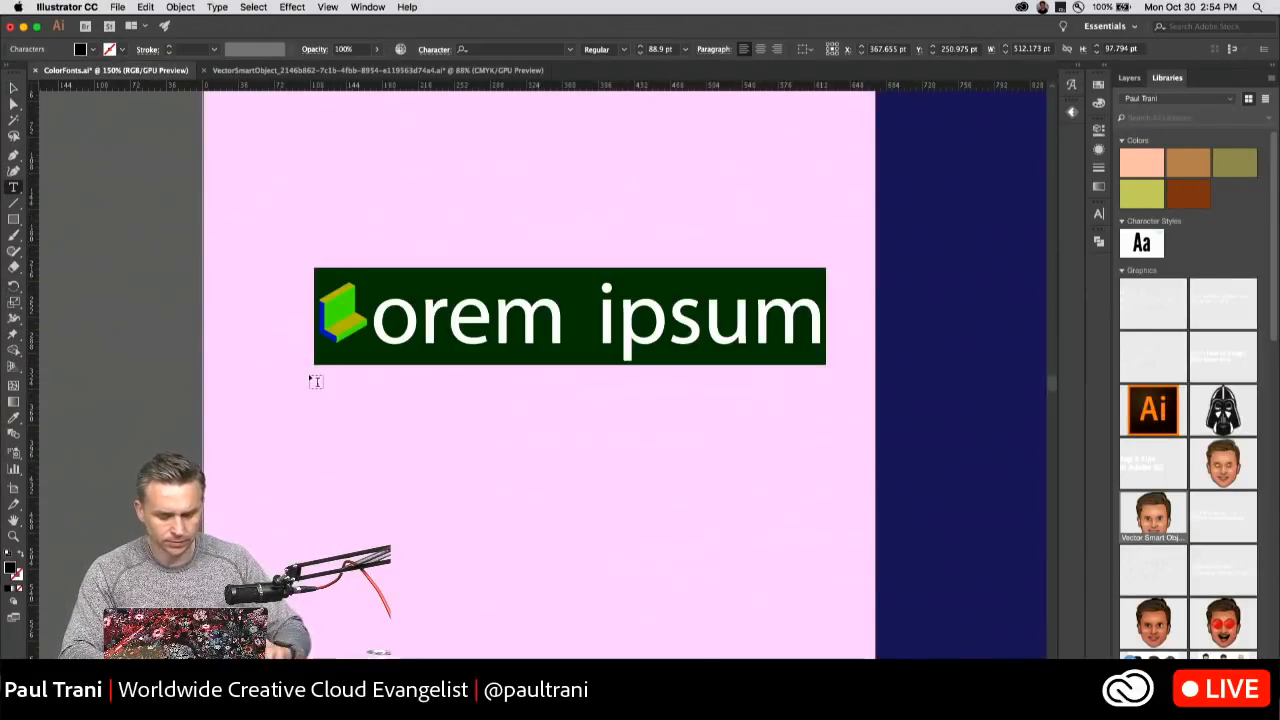
type("ART")
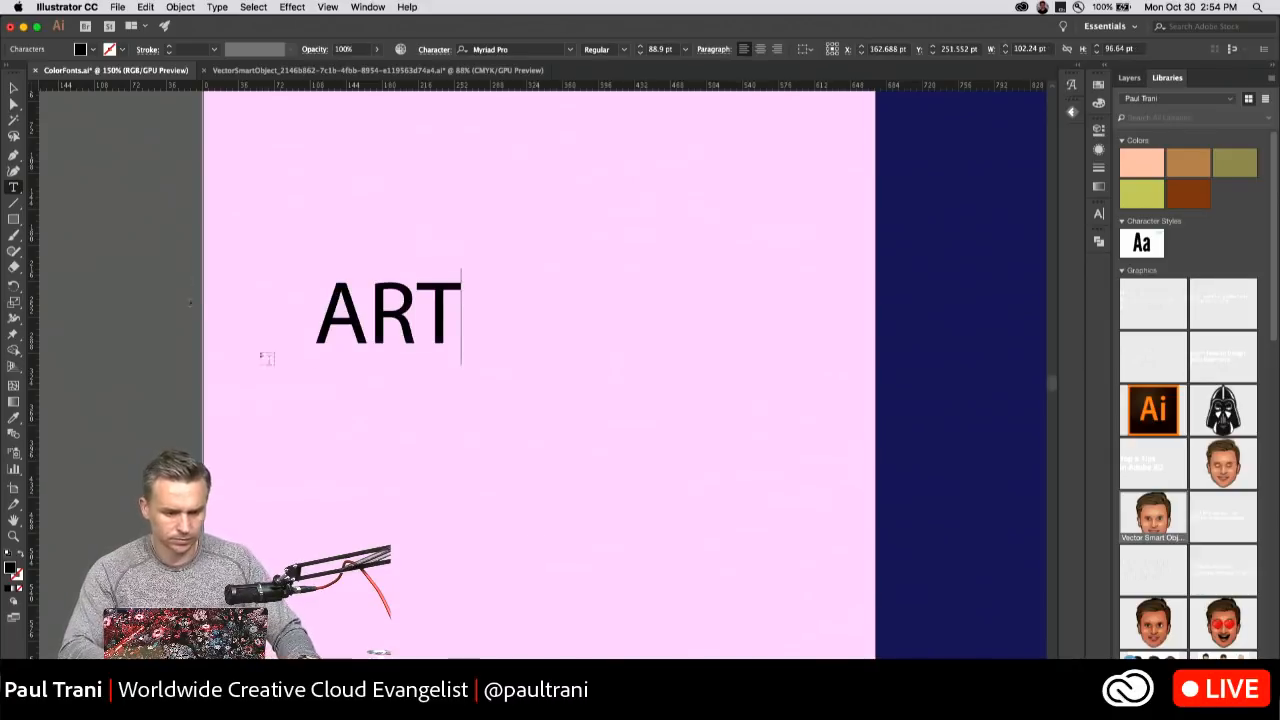
key("Escape")
left_click_drag(460, 370, 743, 548)
Convert the ART text to outlines and ungroup it into separate letters.
right_click(389, 322)
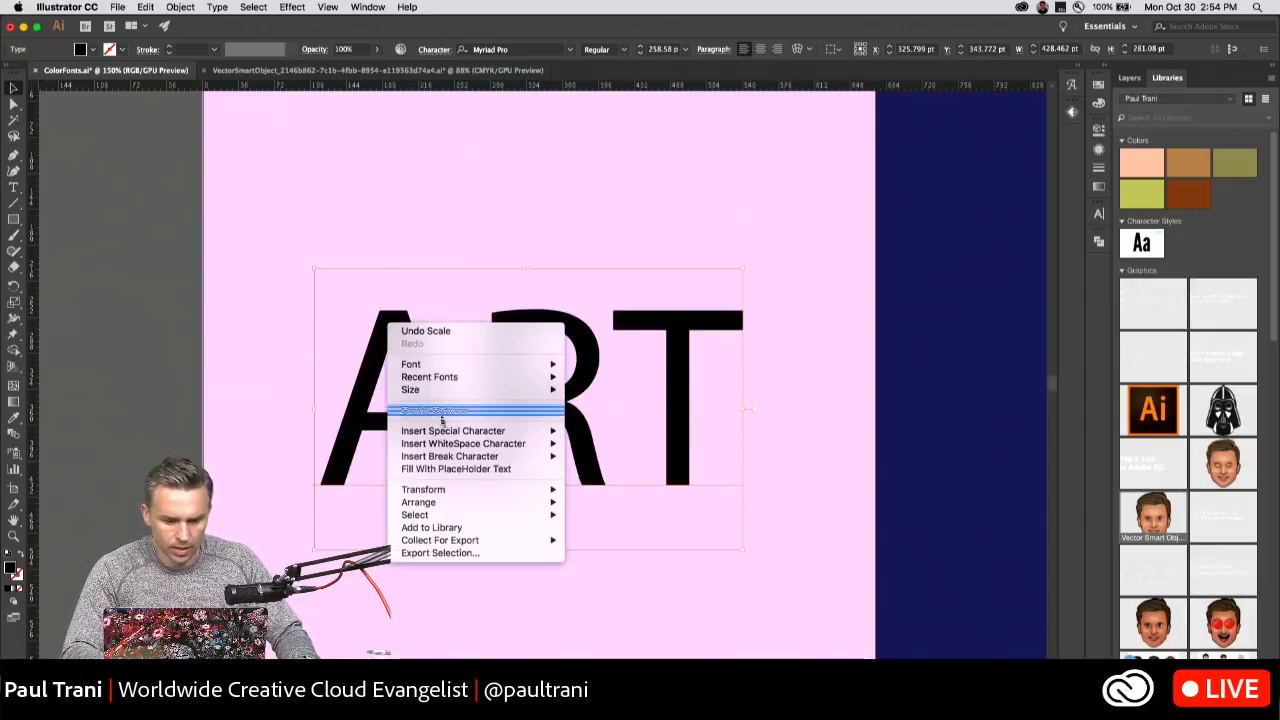
left_click(430, 409)
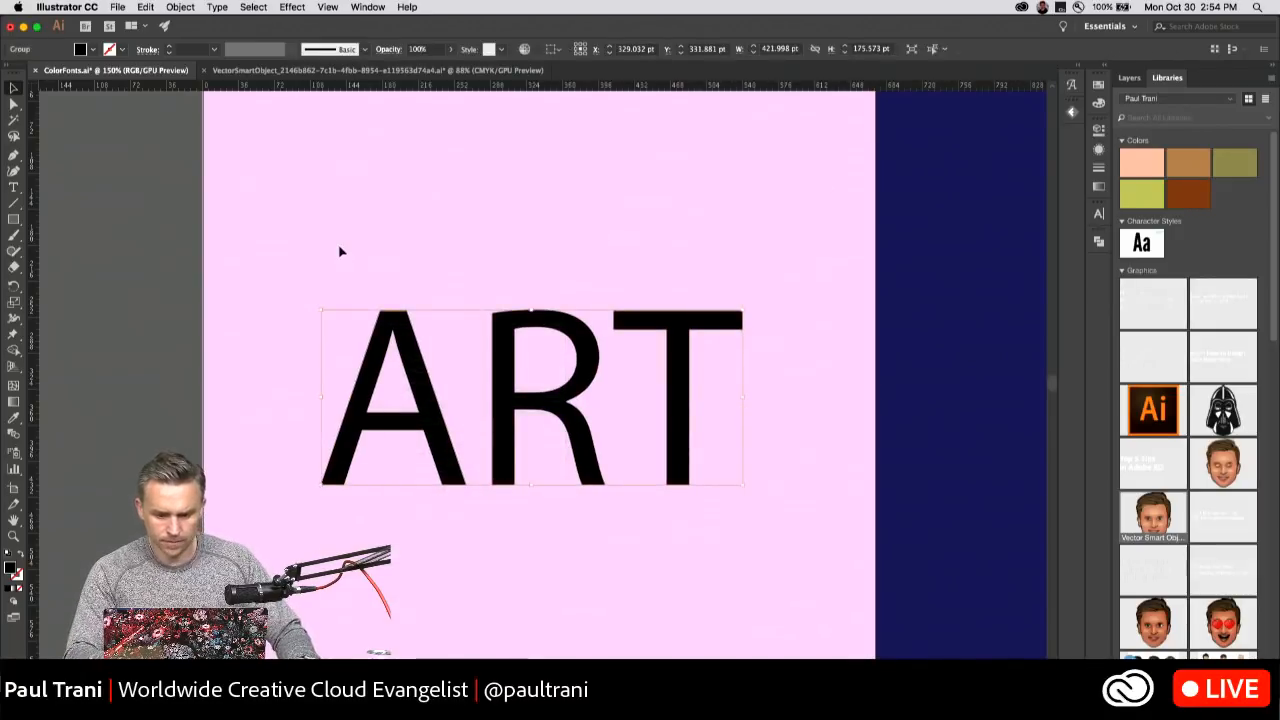
key("super+equal")
key("super+equal")
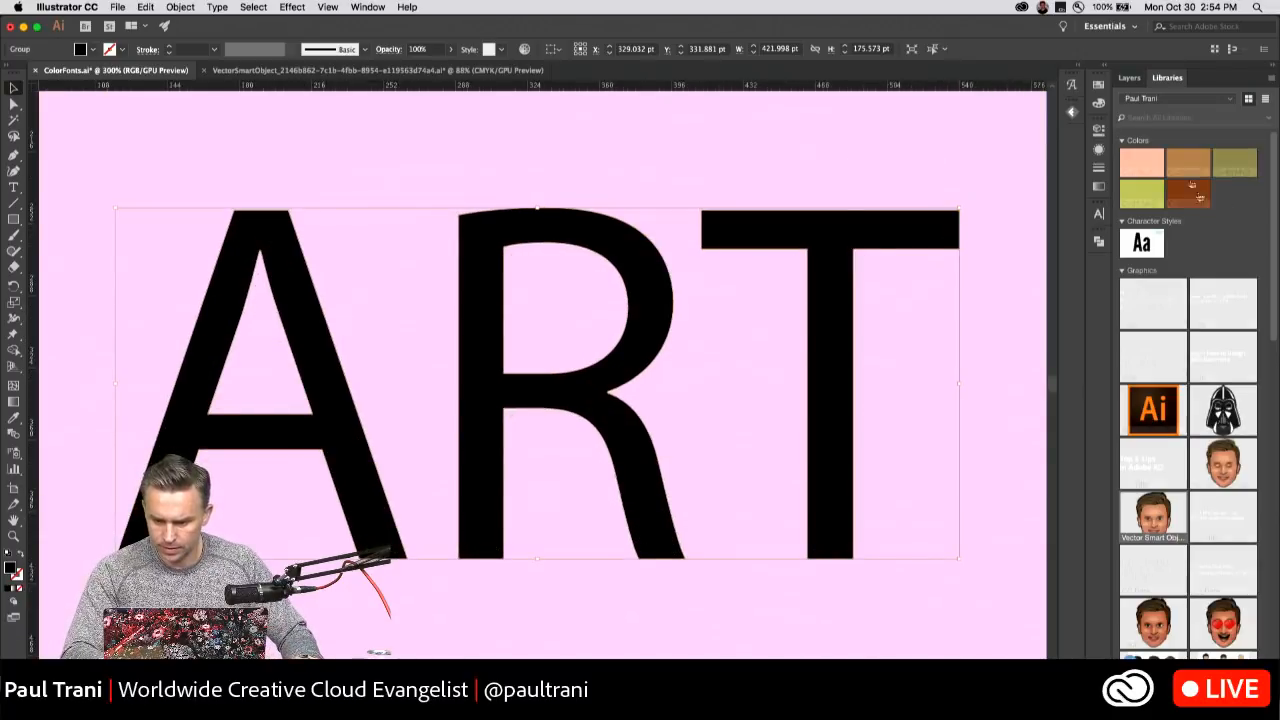
left_click(160, 158)
left_click(229, 229)
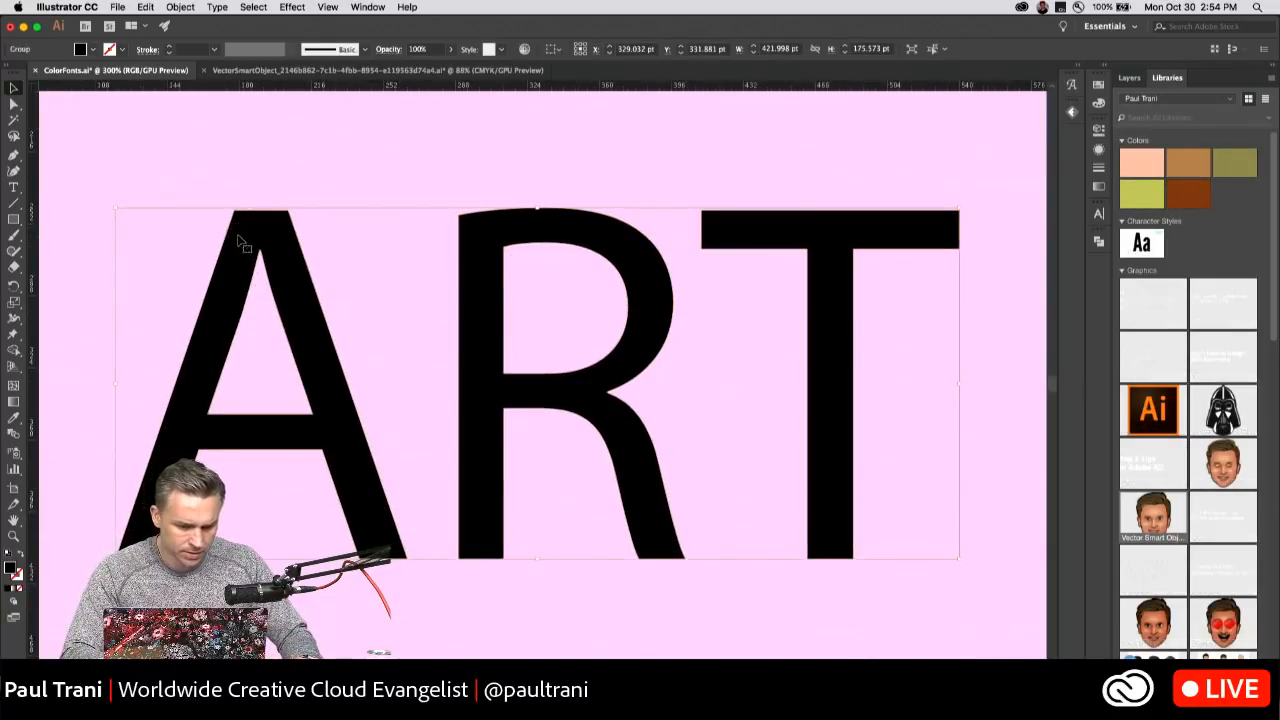
right_click(237, 238)
left_click(262, 348)
Puppet-warp the A with pins at its apex and lower right leg, pulling the apex to the right.
left_click(236, 263)
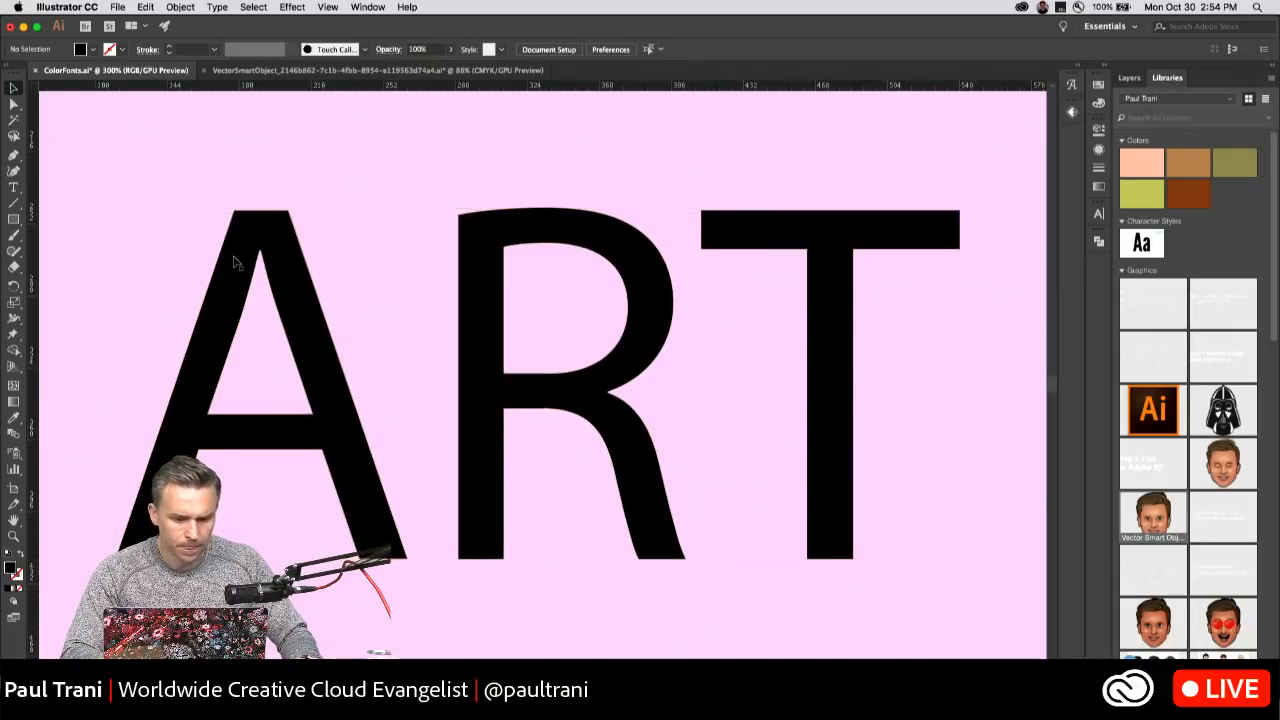
left_click(12, 337)
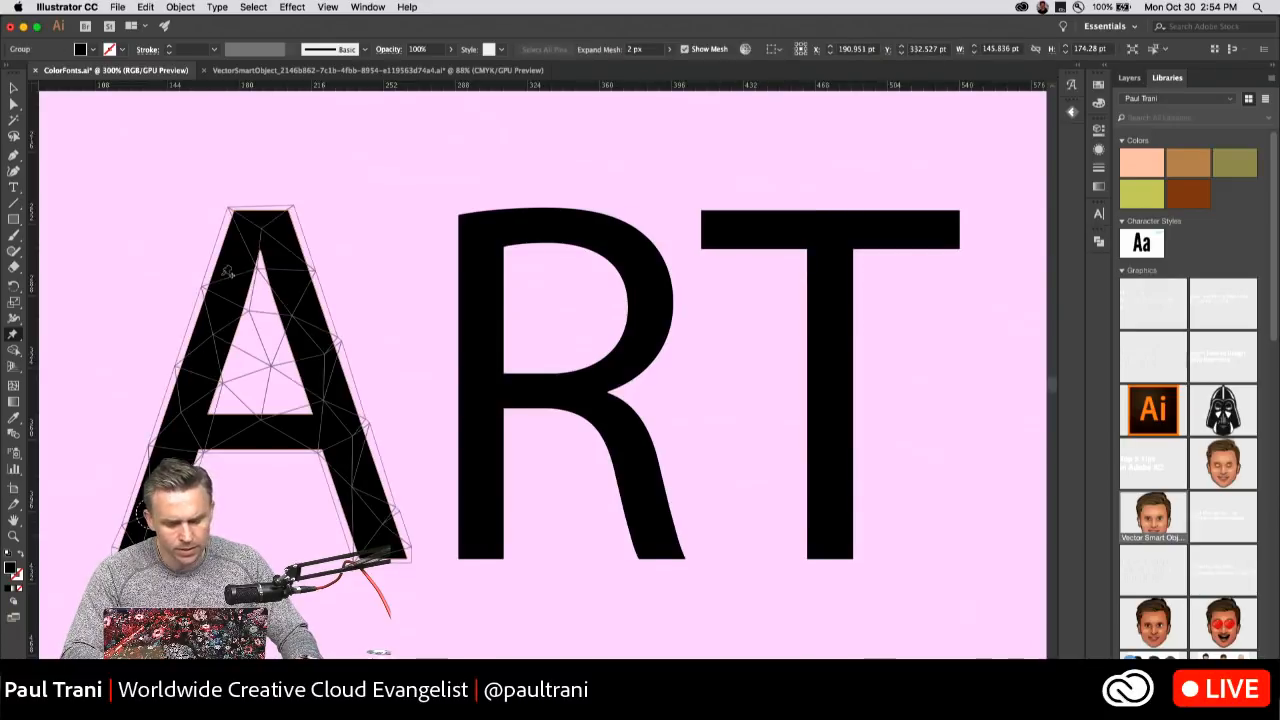
left_click(261, 226)
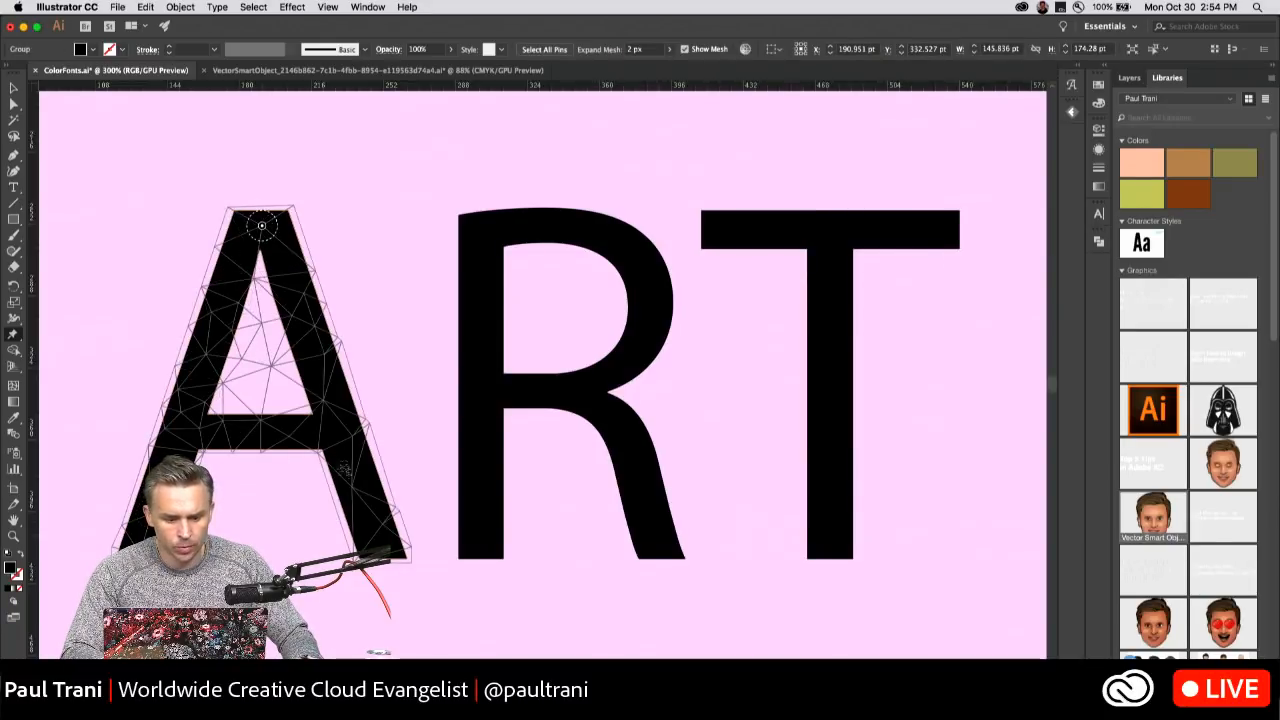
left_click(373, 530)
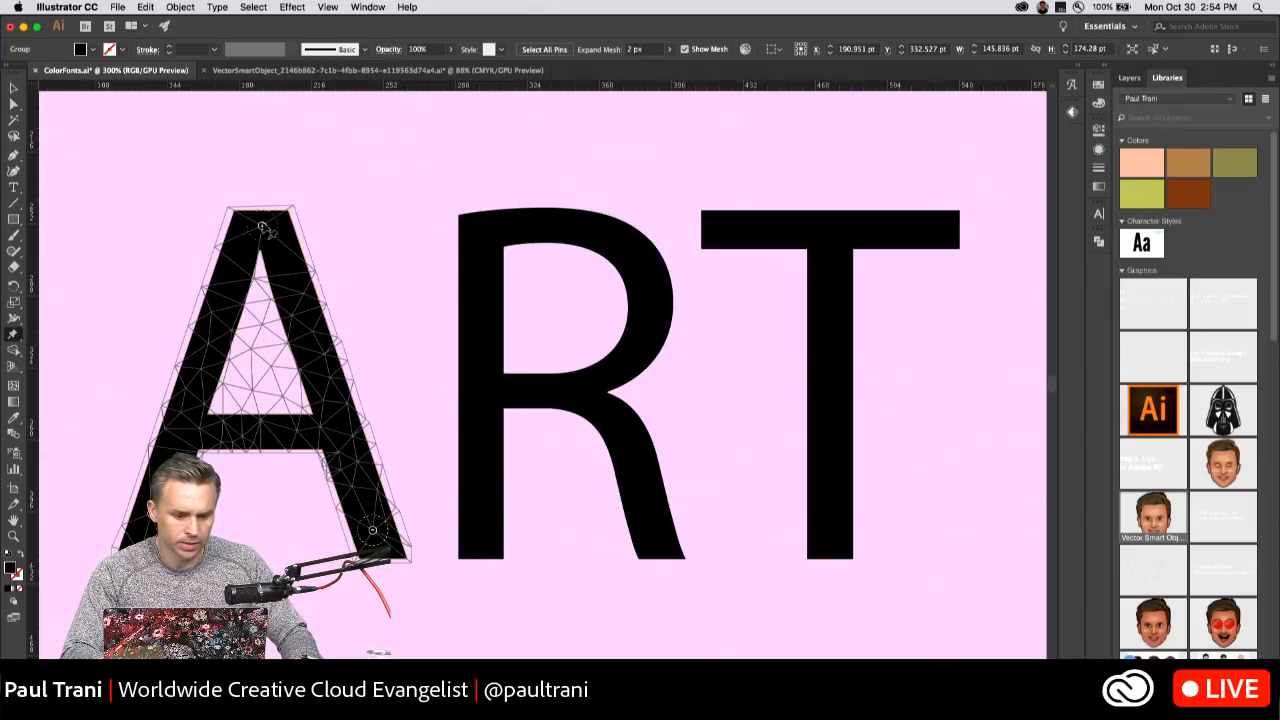
mouse_move(261, 226)
left_mouse_down()
mouse_move(340, 218)
mouse_move(334, 232)
left_mouse_up()
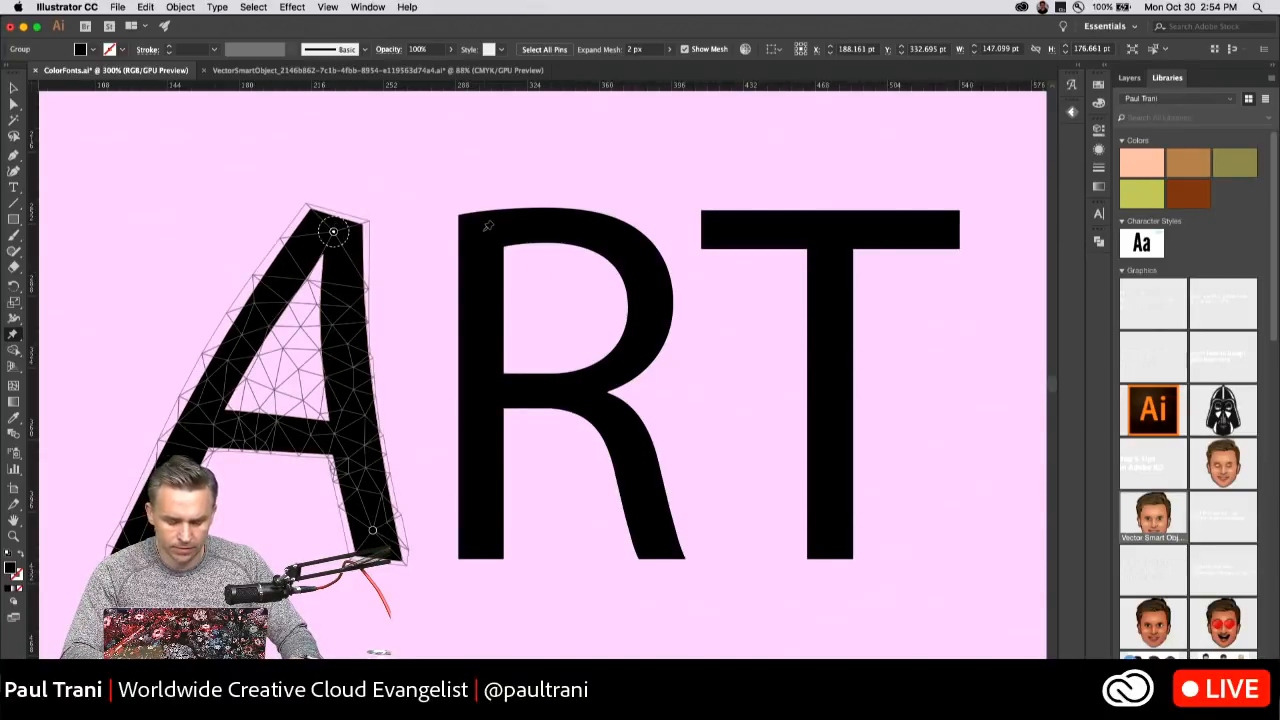
key("v")
Puppet-warp the R with pins on both feet, the middle bar and the upper left corner, pulling that corner left and slightly down.
left_click(460, 218)
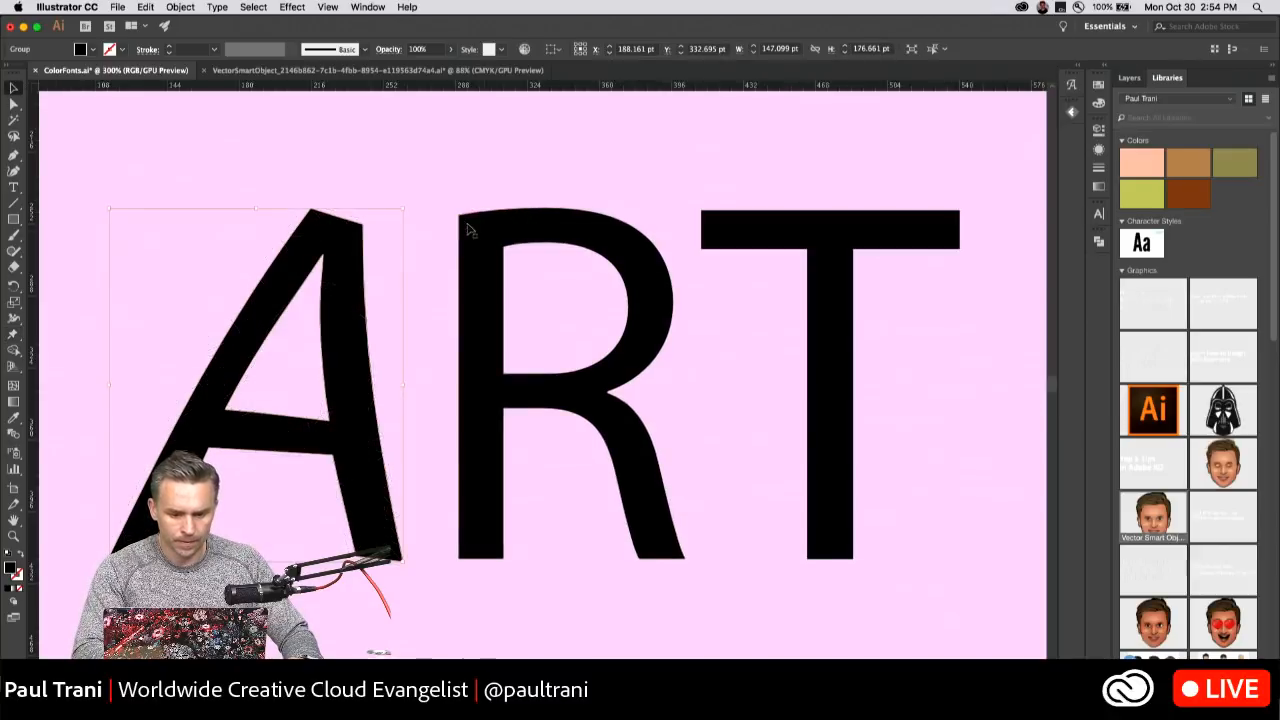
left_click(13, 335)
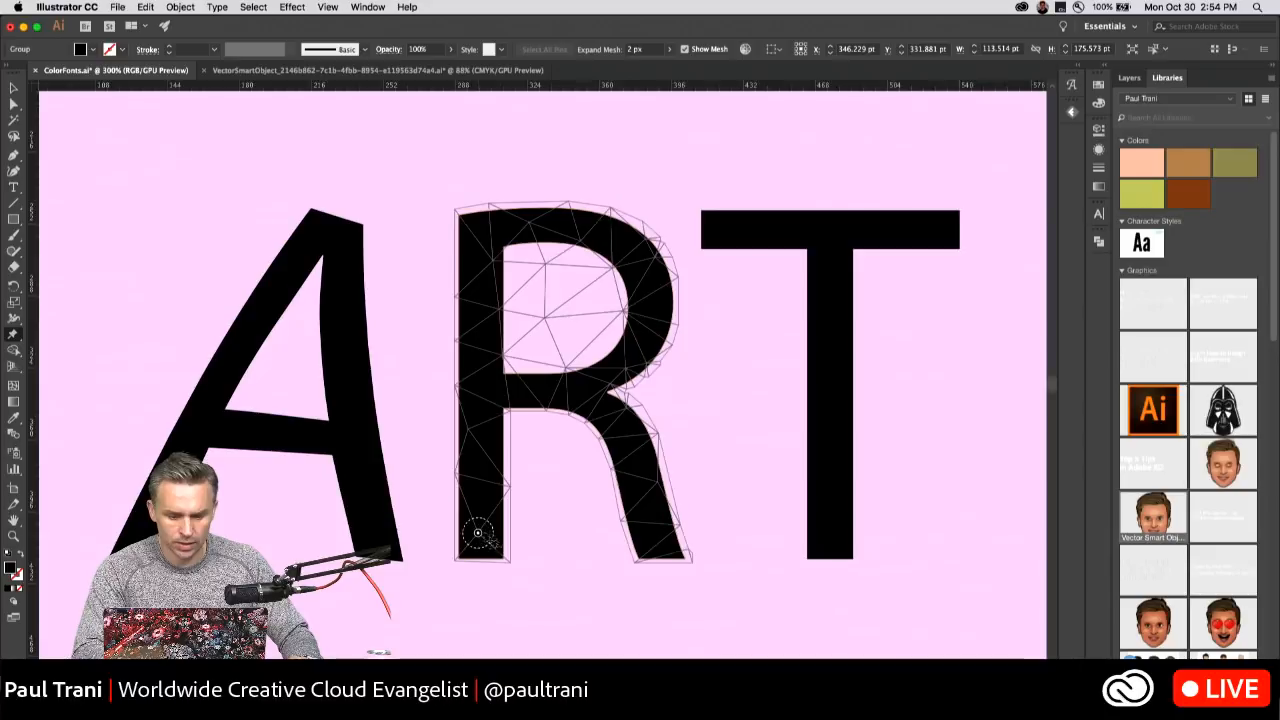
left_click(478, 533)
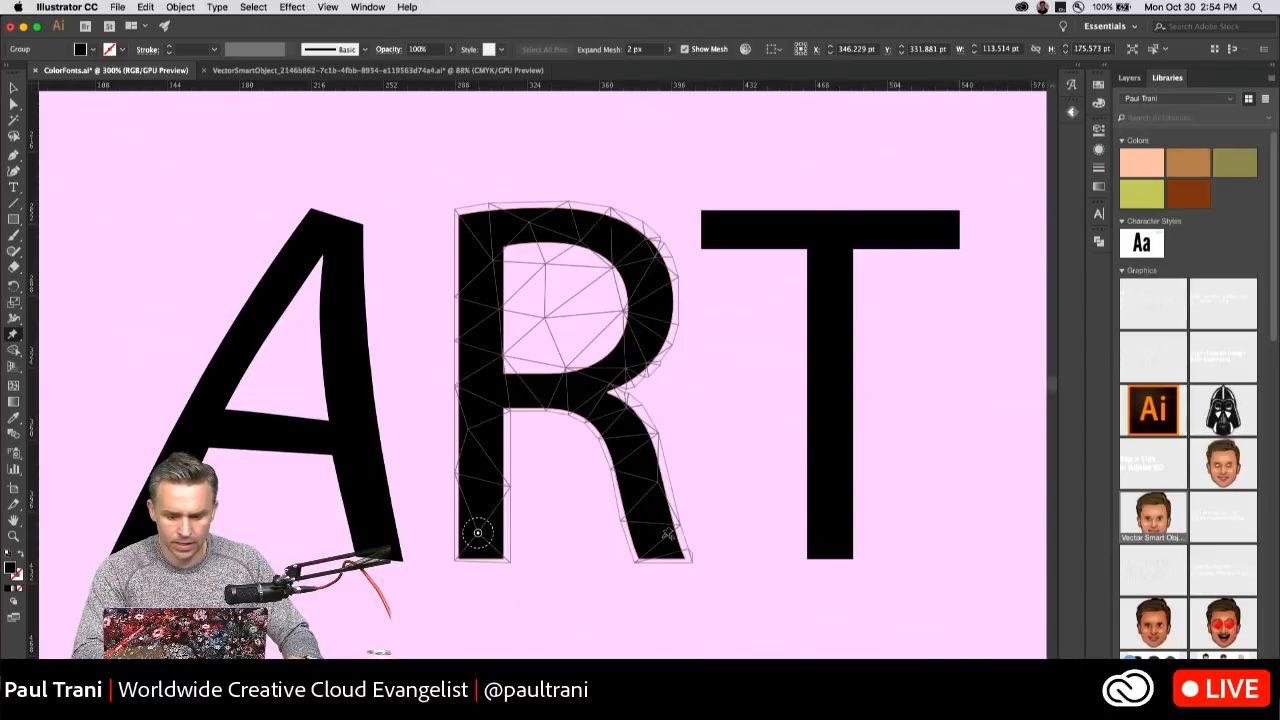
left_click(542, 388)
left_click(499, 226)
left_click_drag(499, 226, 445, 232)
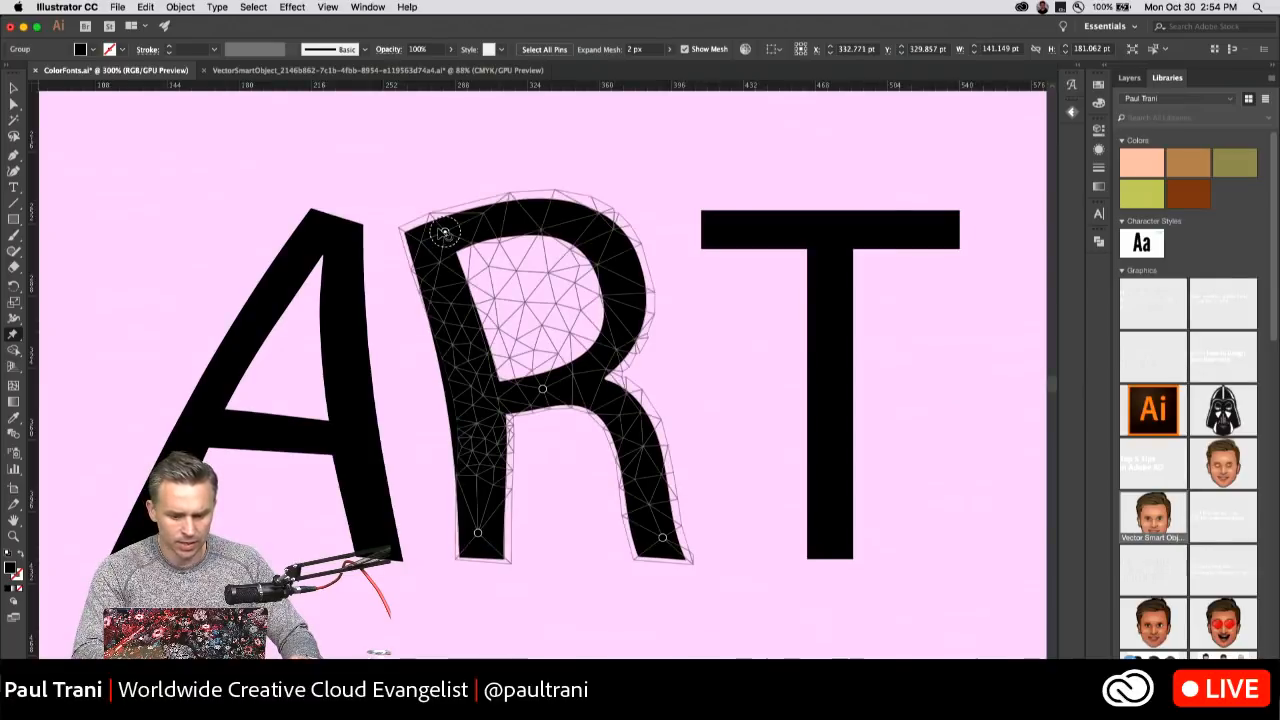
left_click(13, 89)
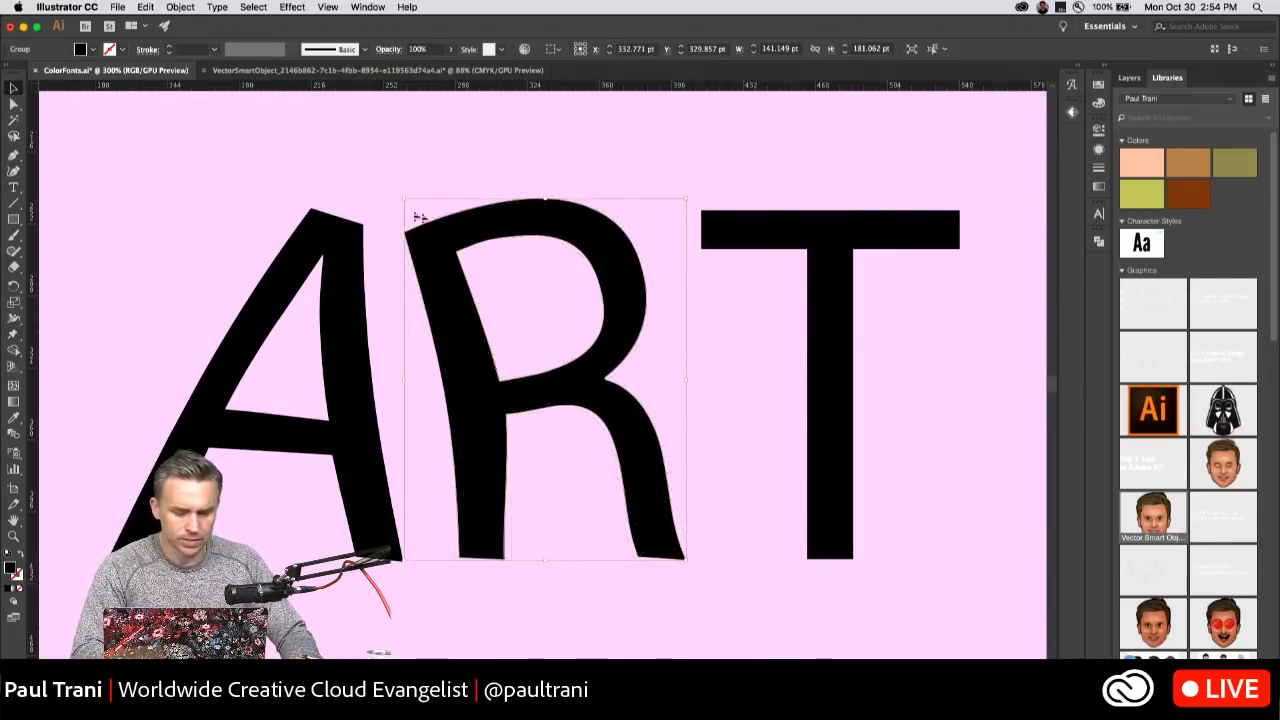
Isolate the warped A down to its compound path to examine its structure, and leave isolation mode.
left_click(316, 243)
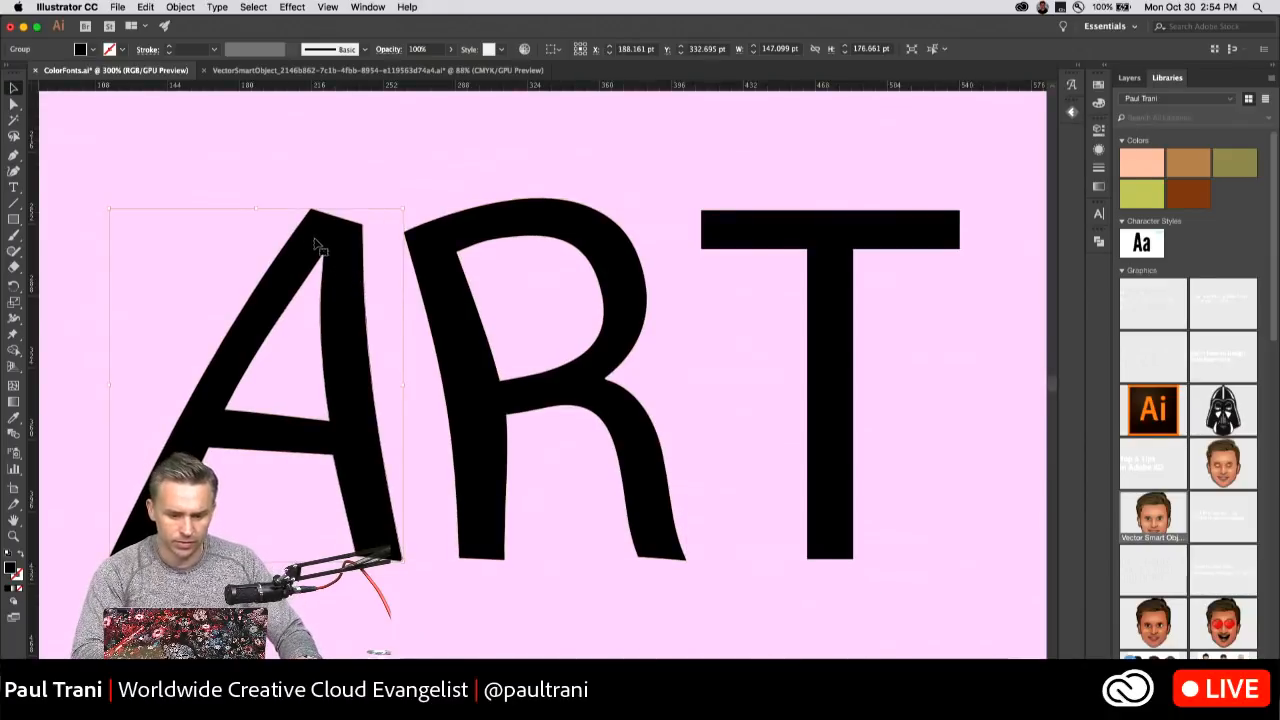
double_click(322, 240)
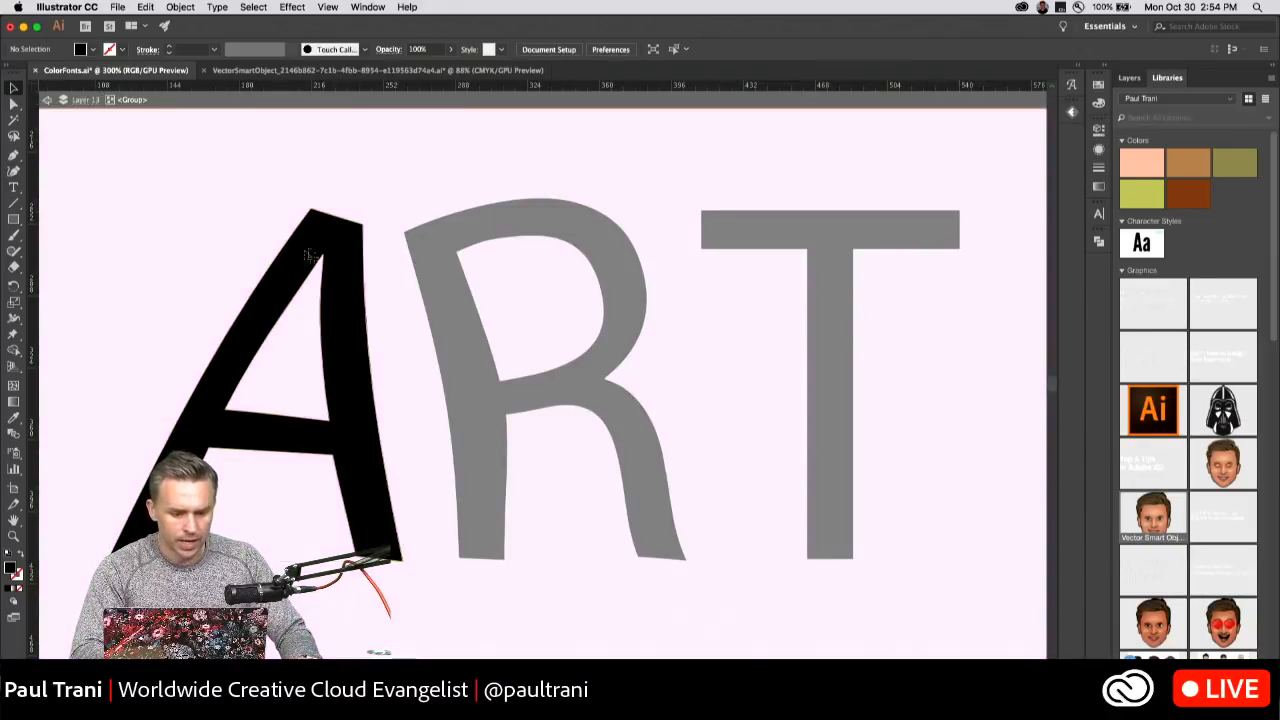
left_click(292, 268)
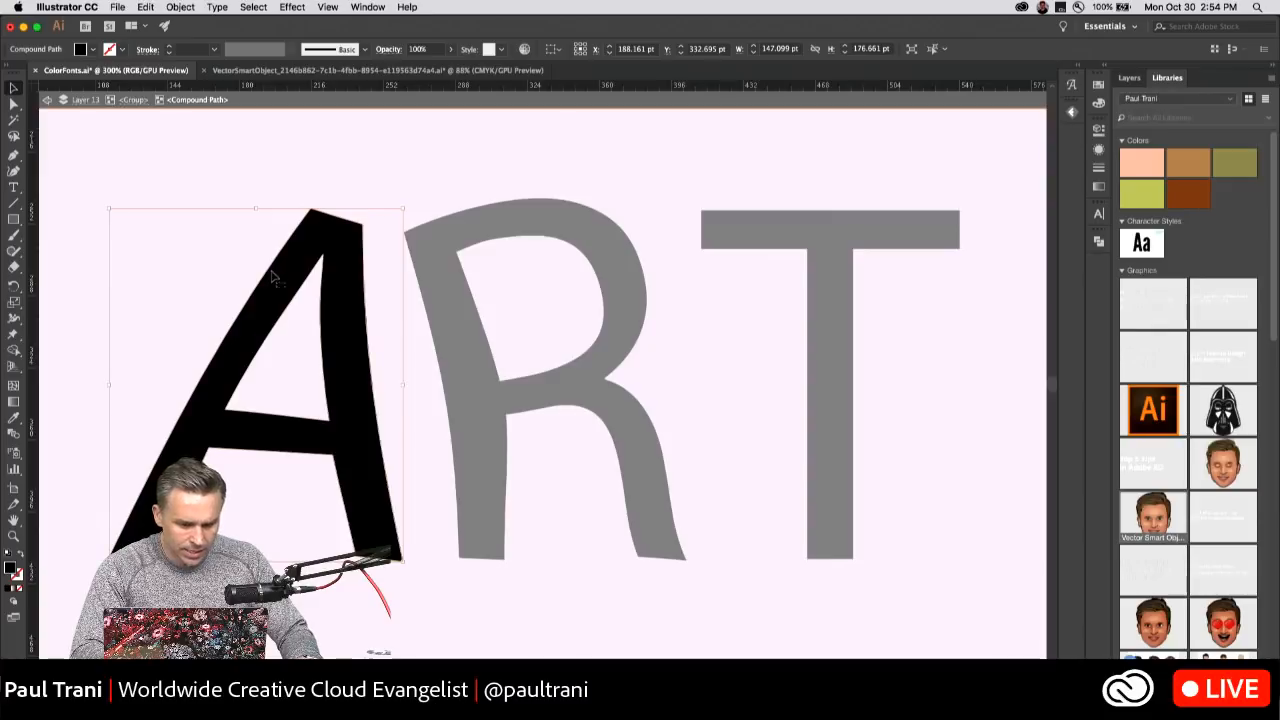
left_click(44, 102)
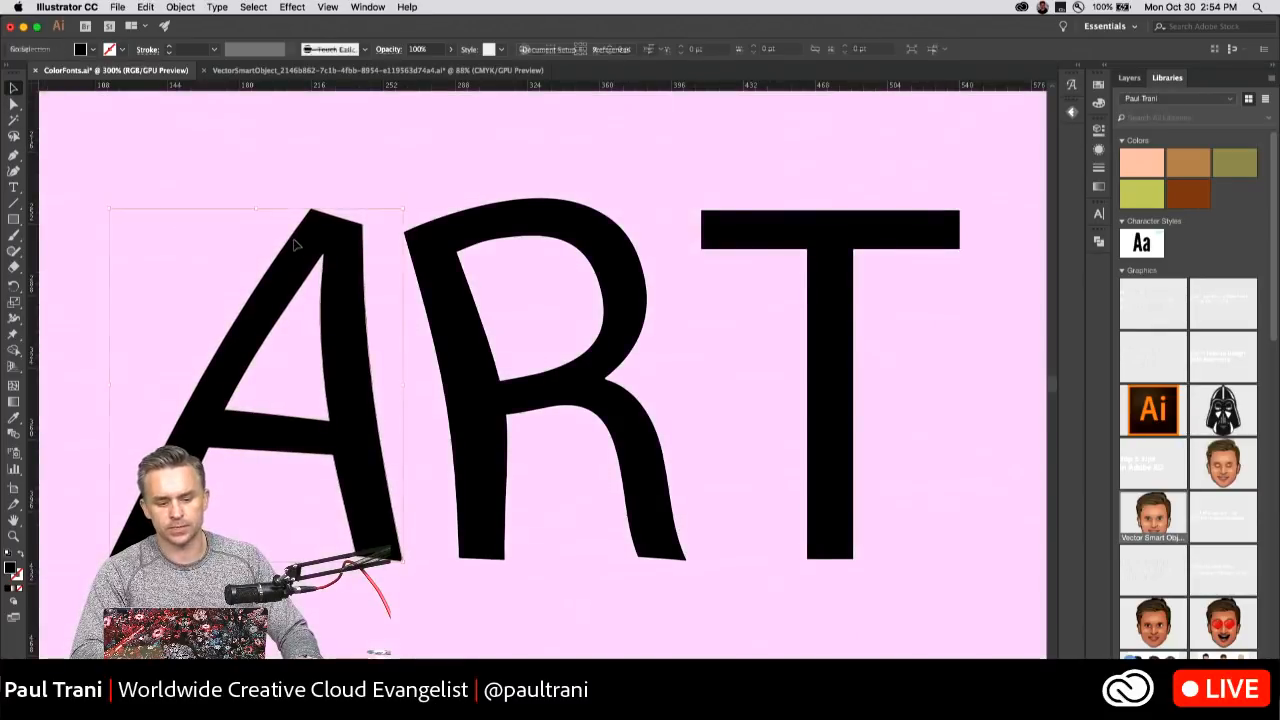
left_click(296, 243)
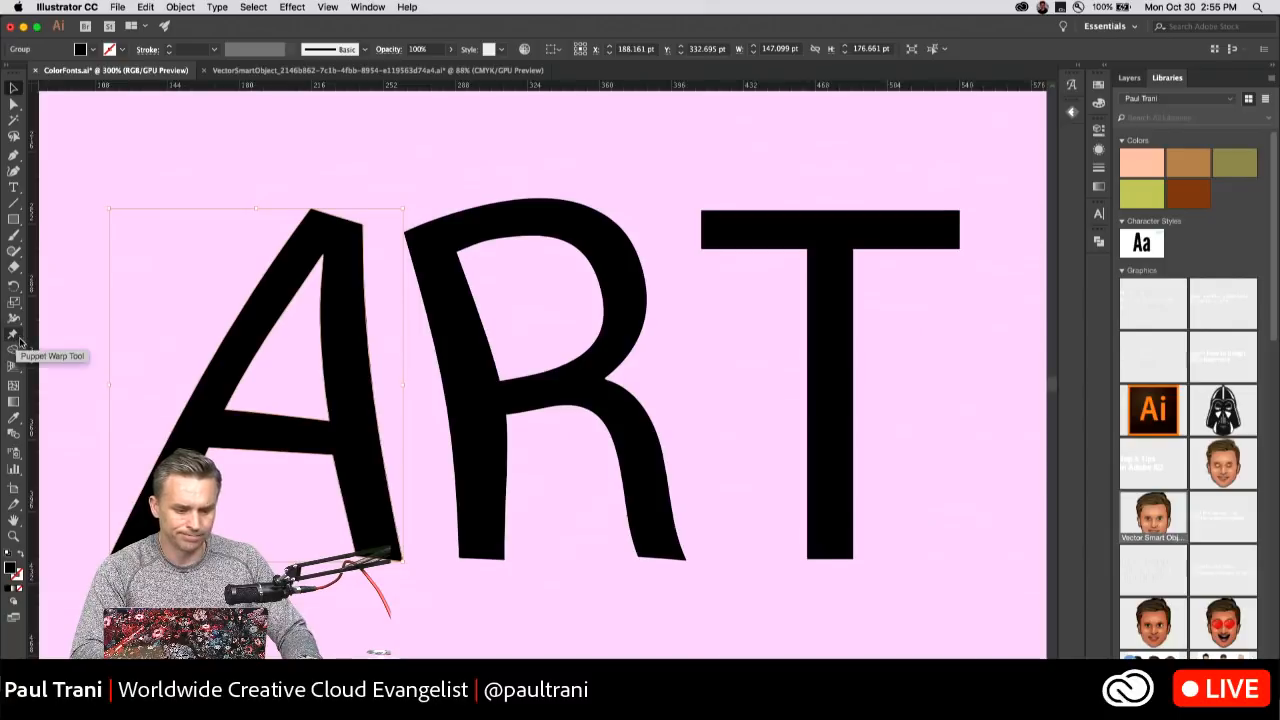
Puppet-warp the T with pins along its stem and left crossbar end, bending the stem right and curving the crossbar down to the right.
left_click(773, 242)
left_click(13, 332)
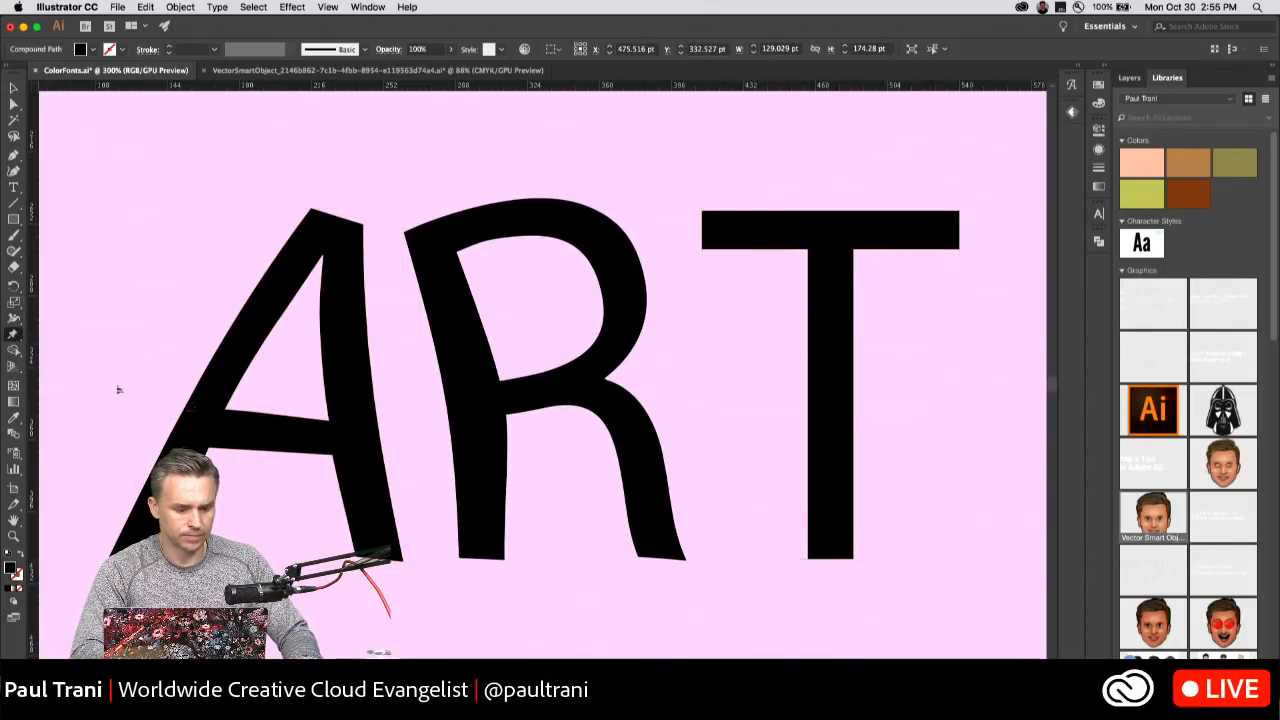
left_click(855, 518)
left_click(834, 238)
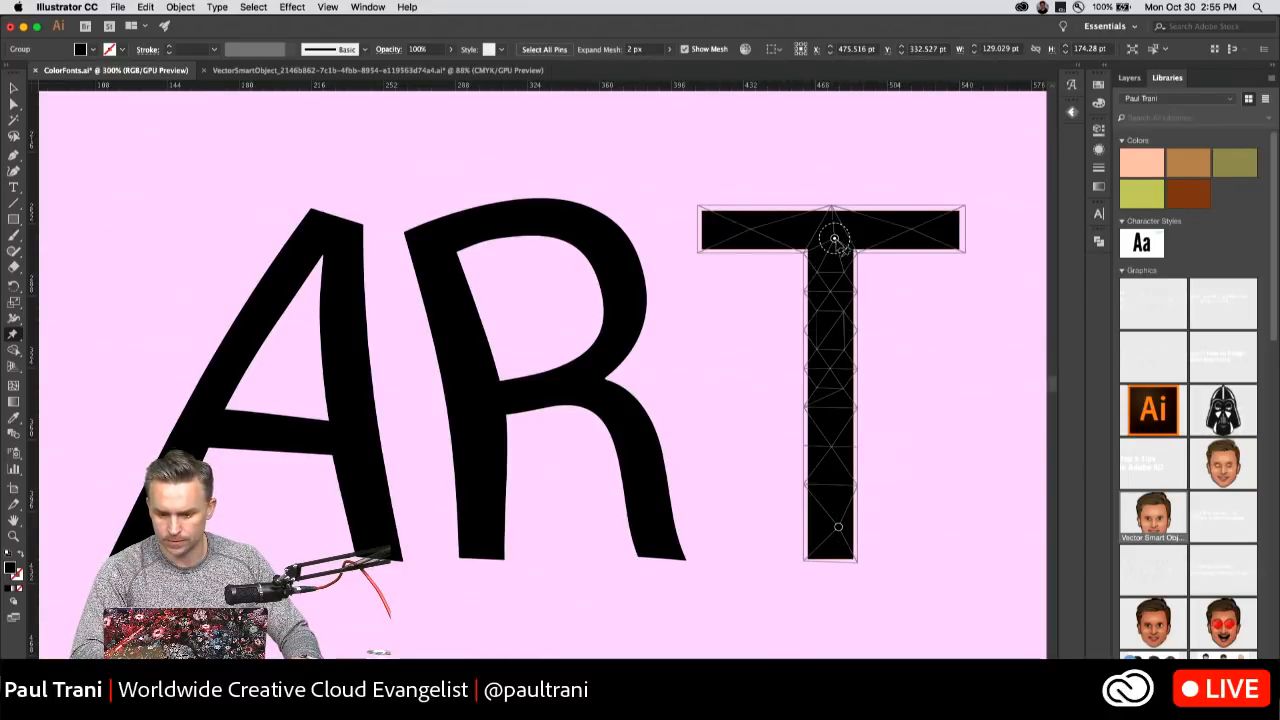
left_click_drag(834, 238, 858, 269)
left_click(832, 393)
left_click(768, 204)
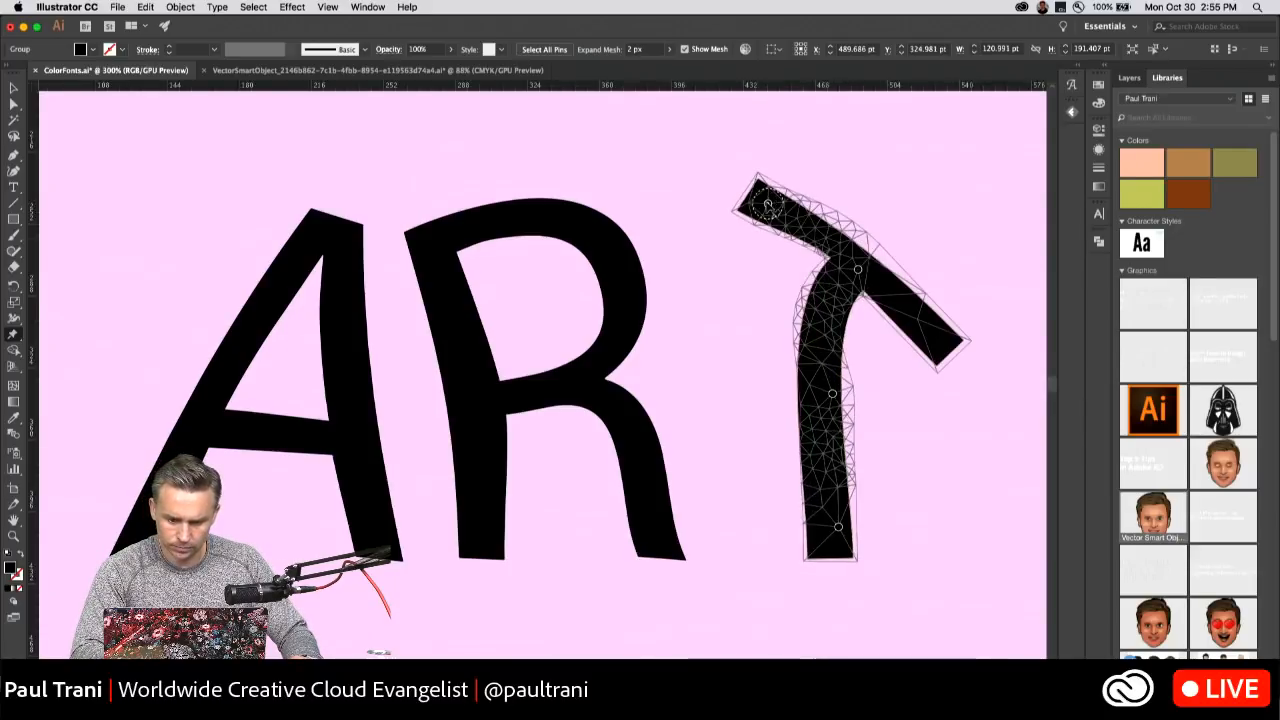
left_click_drag(768, 204, 703, 217)
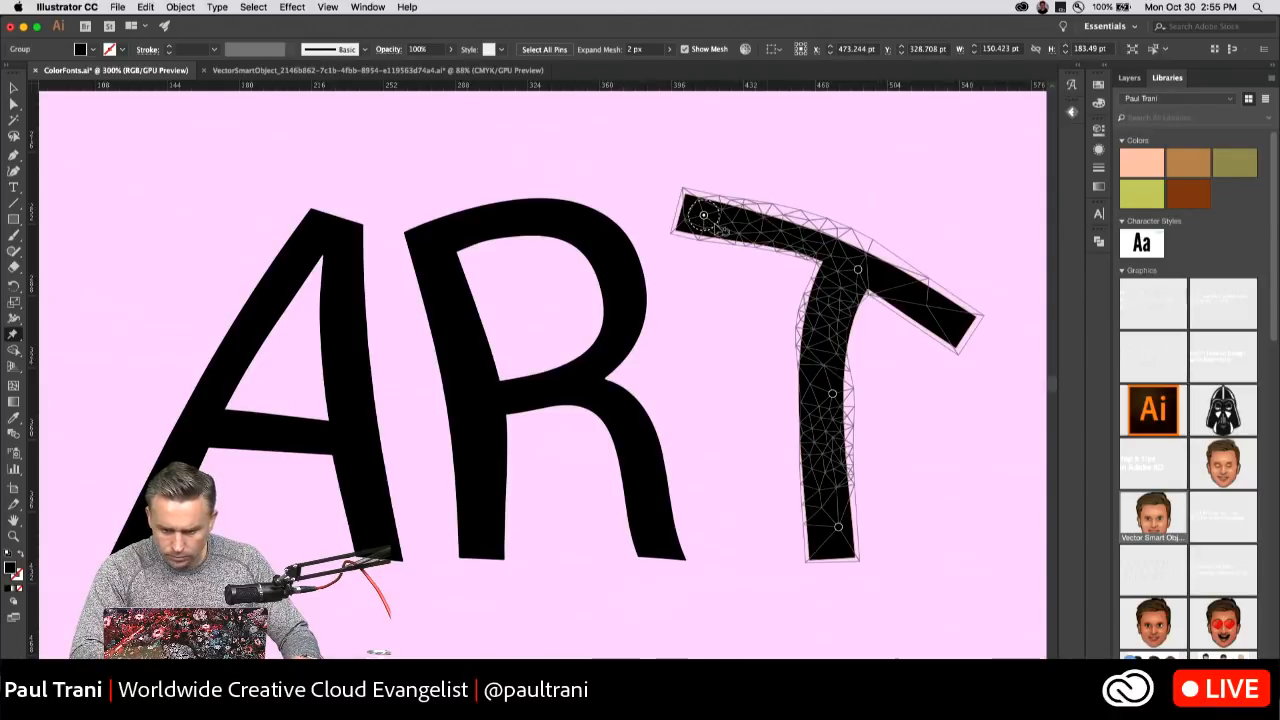
mouse_move(715, 220)
left_mouse_down()
mouse_move(730, 234)
mouse_move(729, 221)
left_mouse_up()
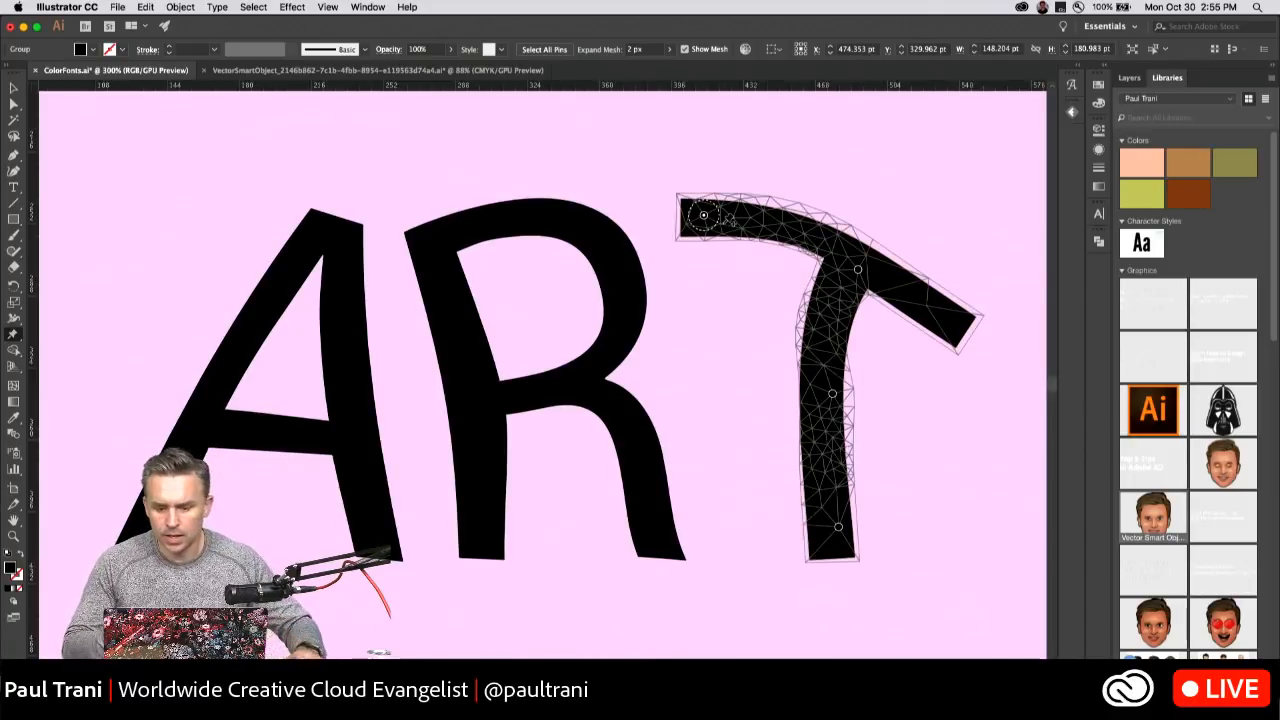
key("v")
left_click(198, 181)
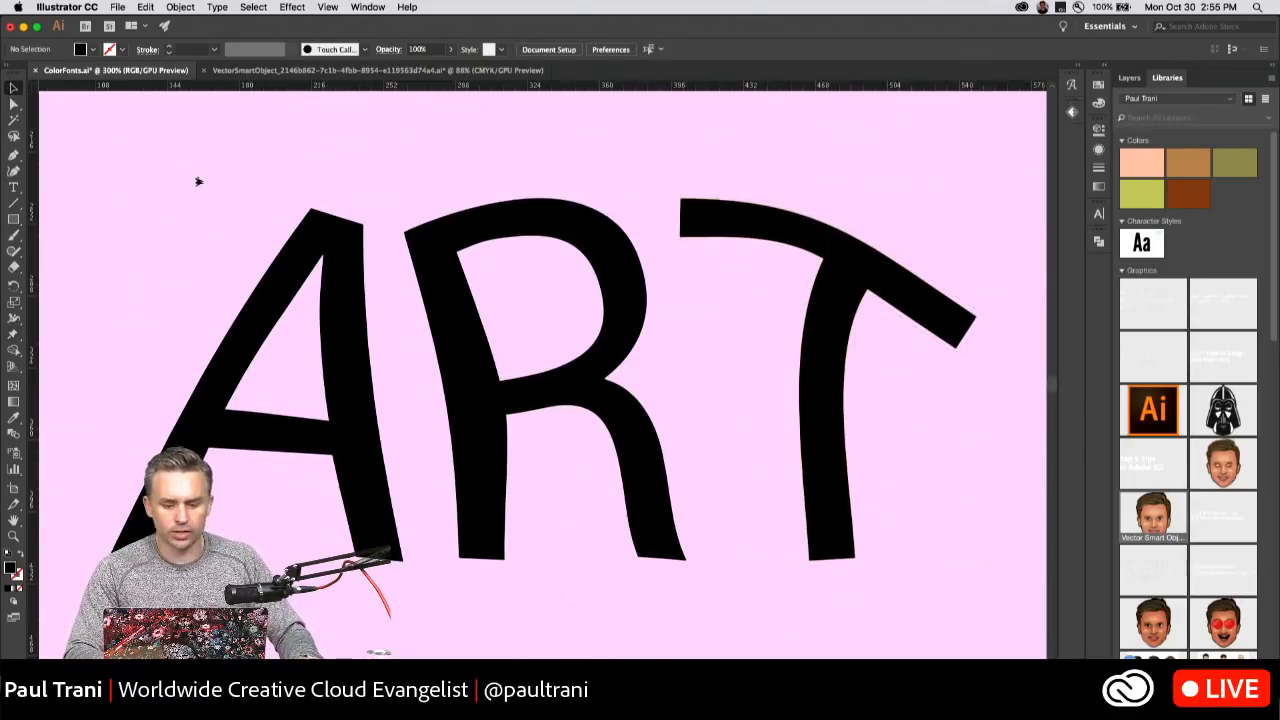
Select all three ART letters and try CMYK Blue and white fills before filling them with magenta pink.
left_click_drag(198, 181, 850, 447)
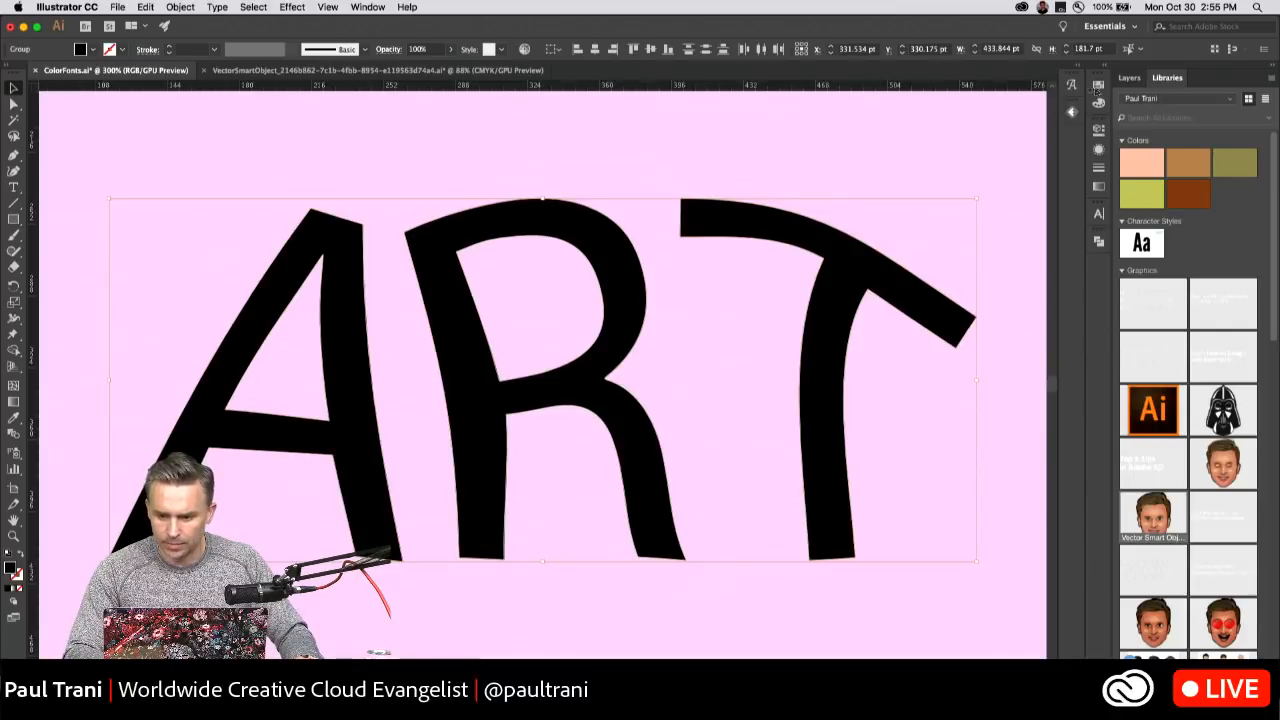
left_click(94, 50)
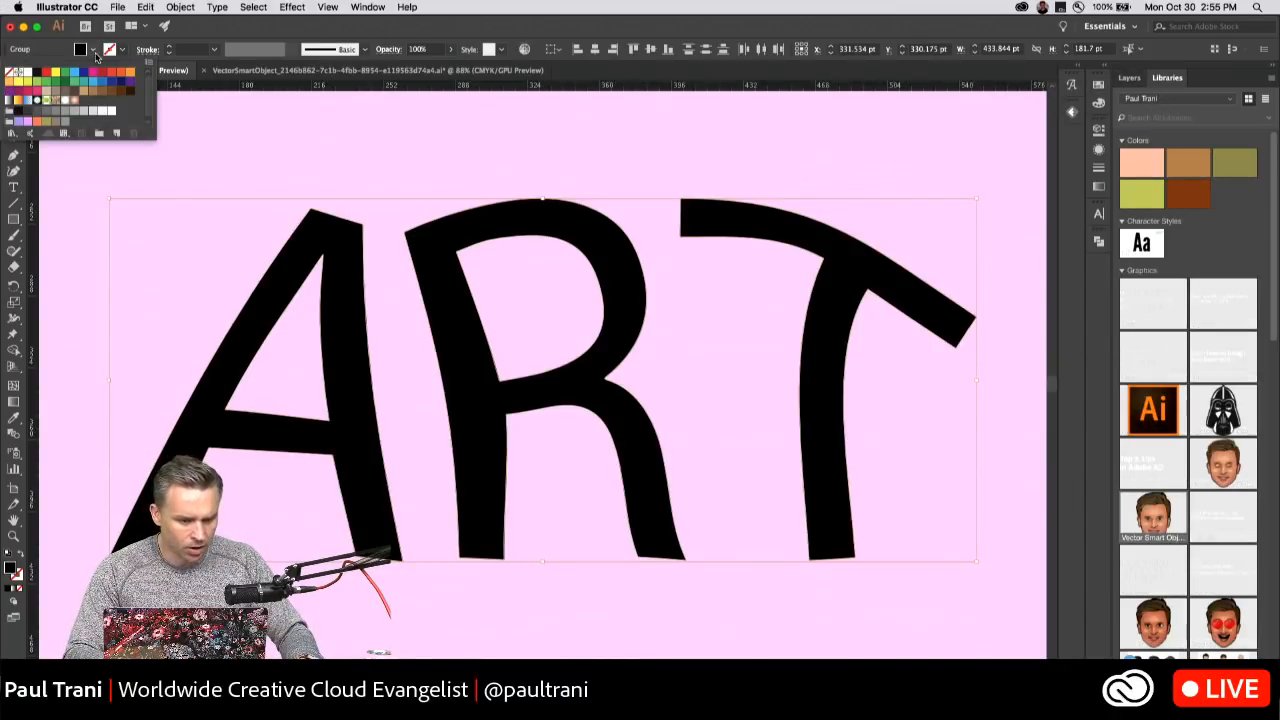
left_click(82, 75)
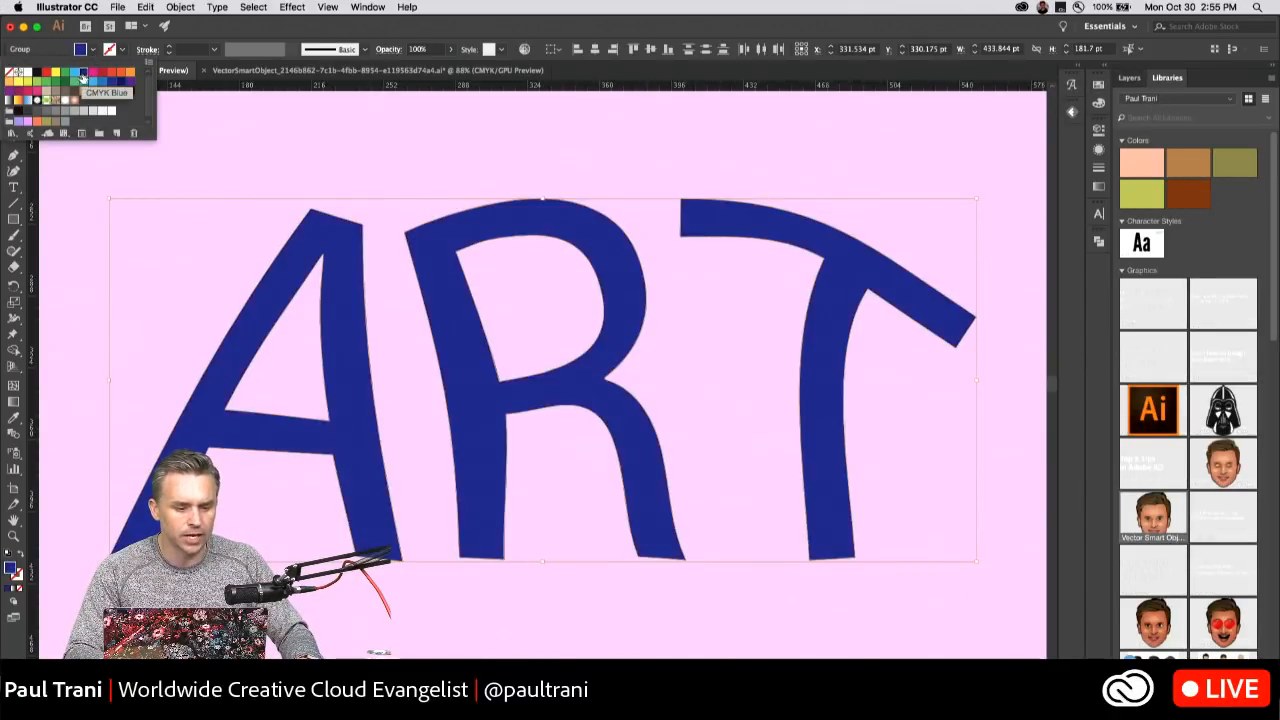
left_click(26, 74)
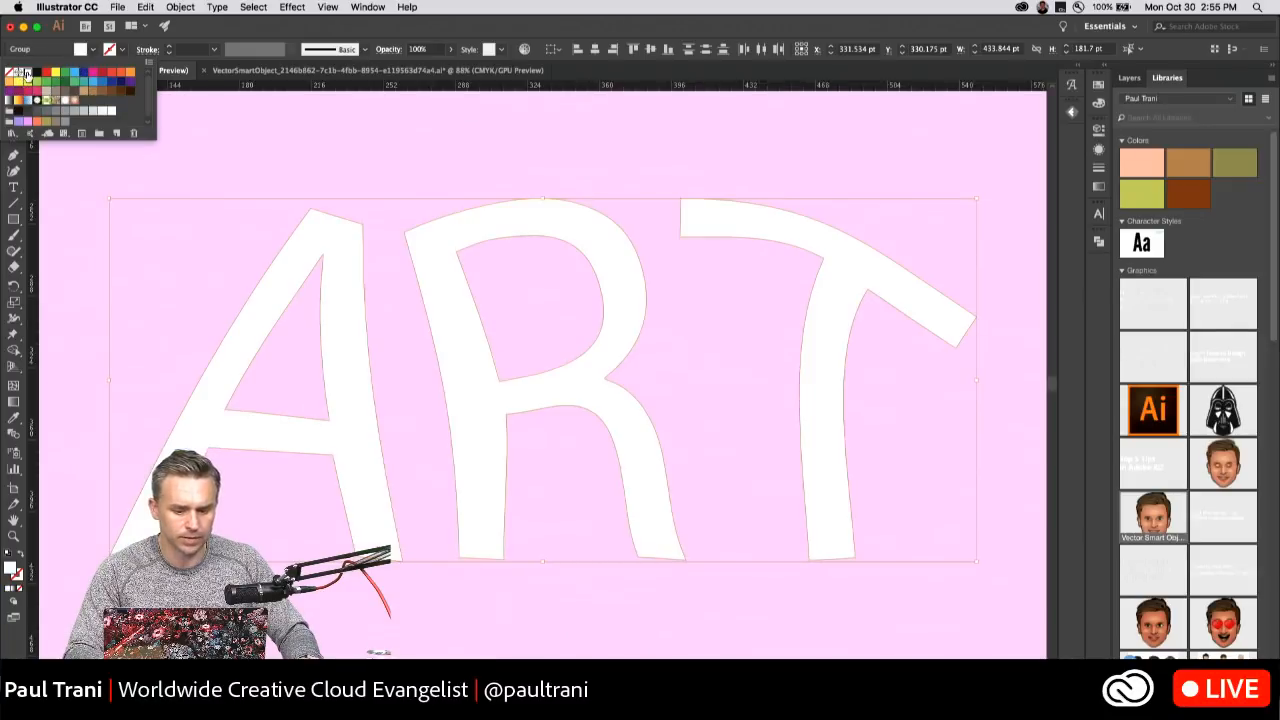
left_click(88, 74)
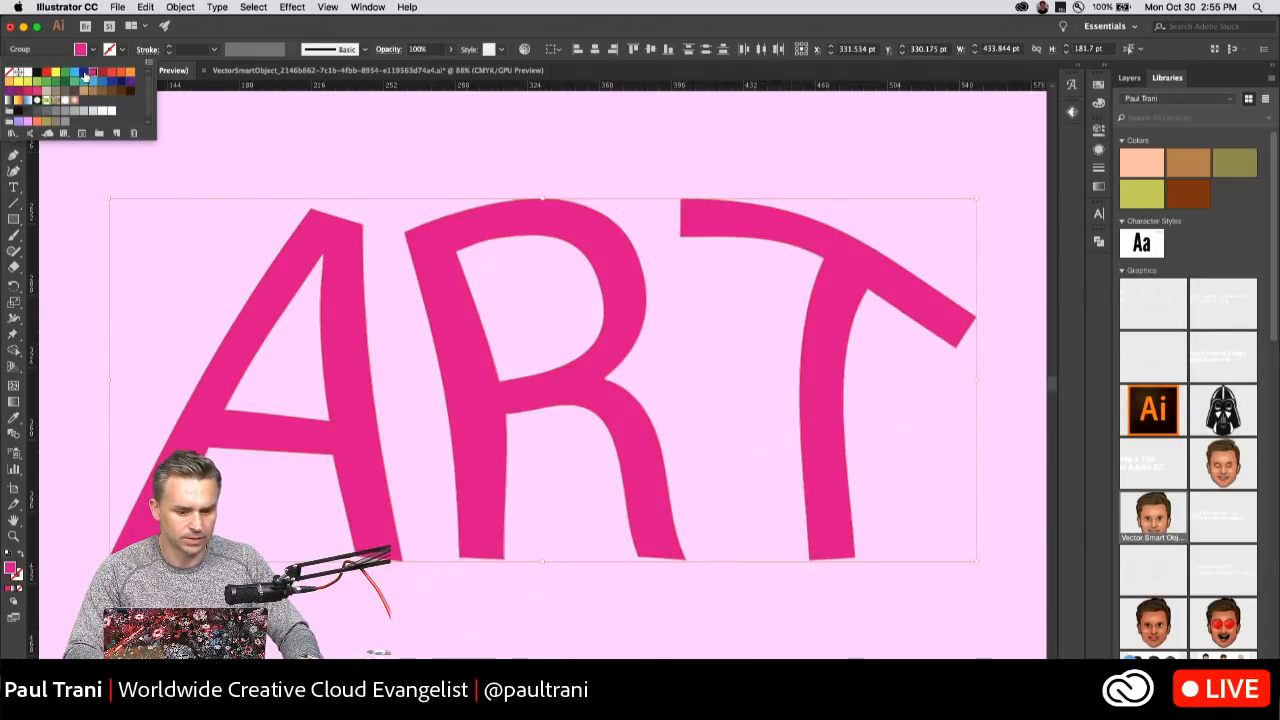
Apply the magenta pink fill to the ART letters and select only the letter A.
left_click(84, 75)
left_click(91, 75)
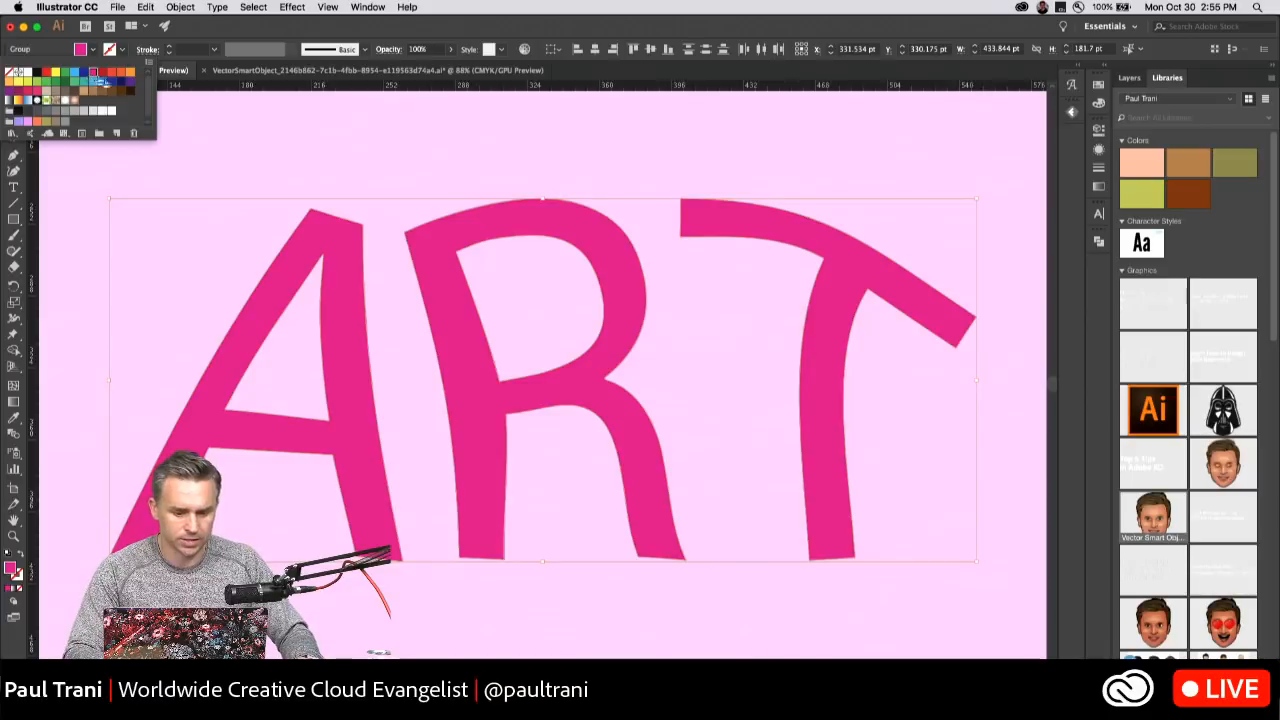
left_click(308, 251)
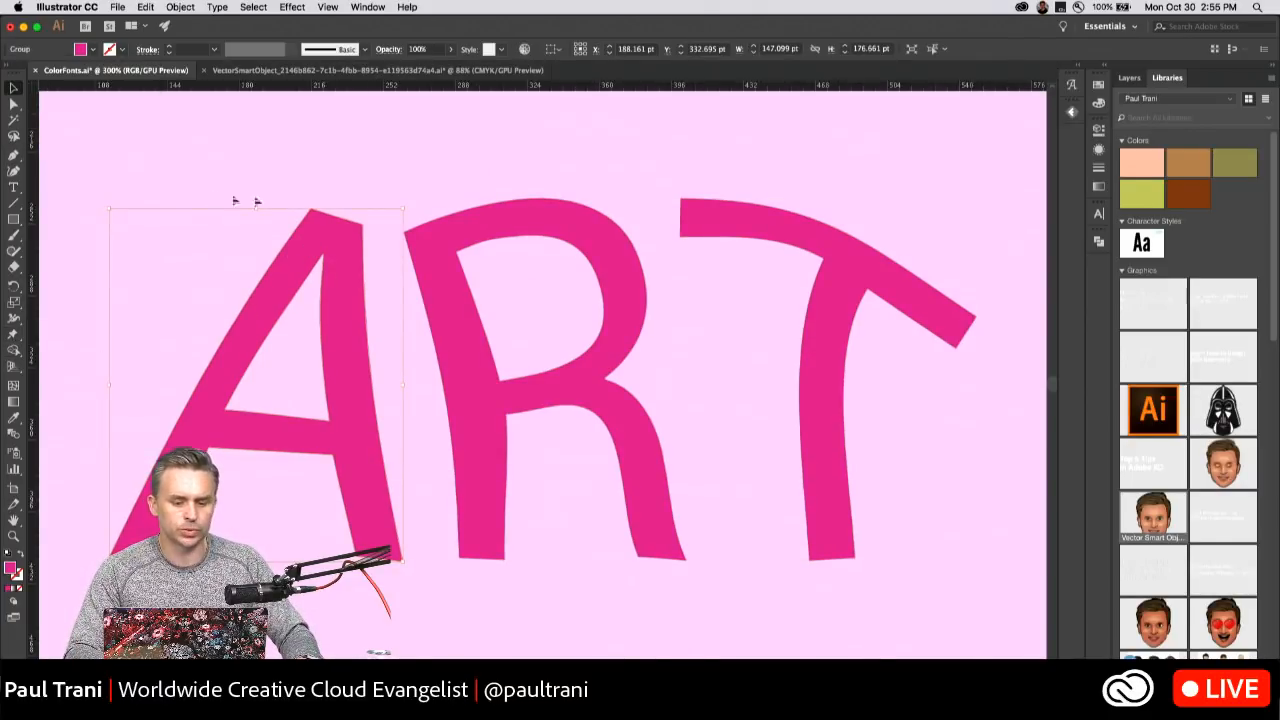
Open Fontself Maker and enlarge it to view all glyphs of THREEDEEEFONT, and collapse it again.
left_click(1071, 111)
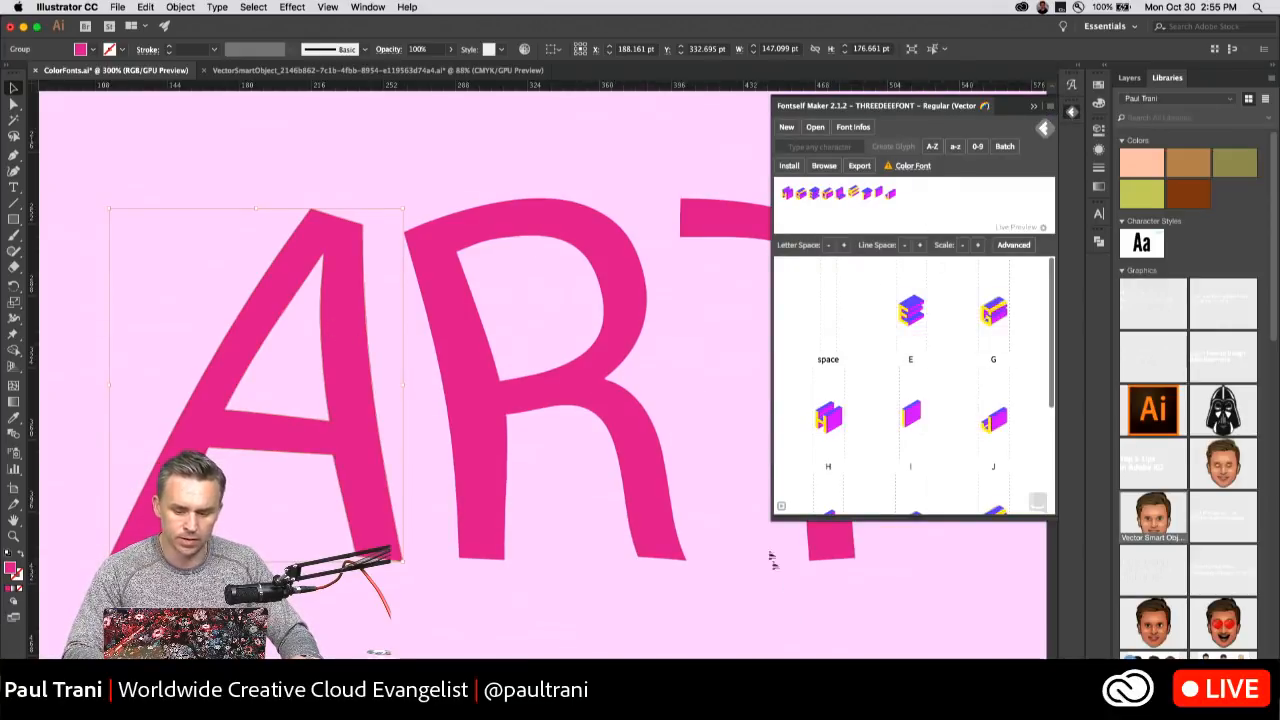
left_click_drag(775, 519, 542, 657)
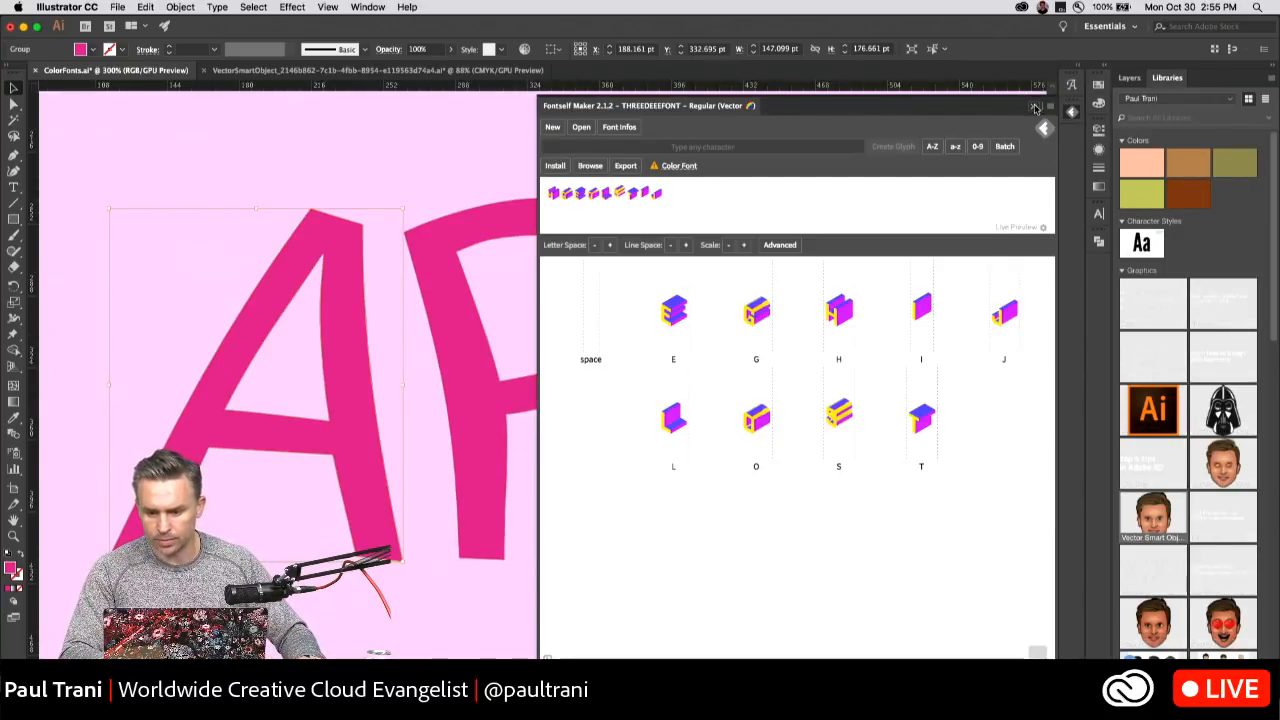
left_click(1036, 108)
Deselect the lettering, show Layer 10 with the large isometric letters, and hide Layer 13.
left_click(626, 134)
key("super+minus")
key("super+minus")
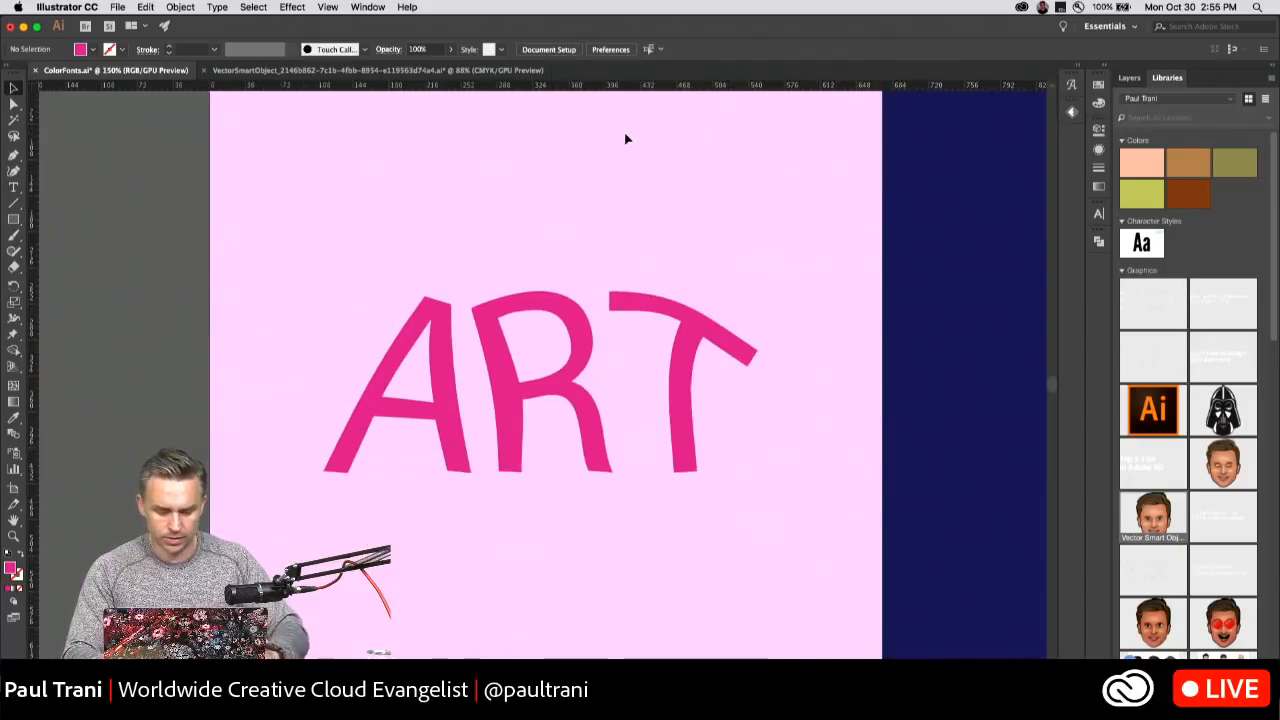
key("super+minus")
key("super+minus")
scroll(474, 214, "right", 3)
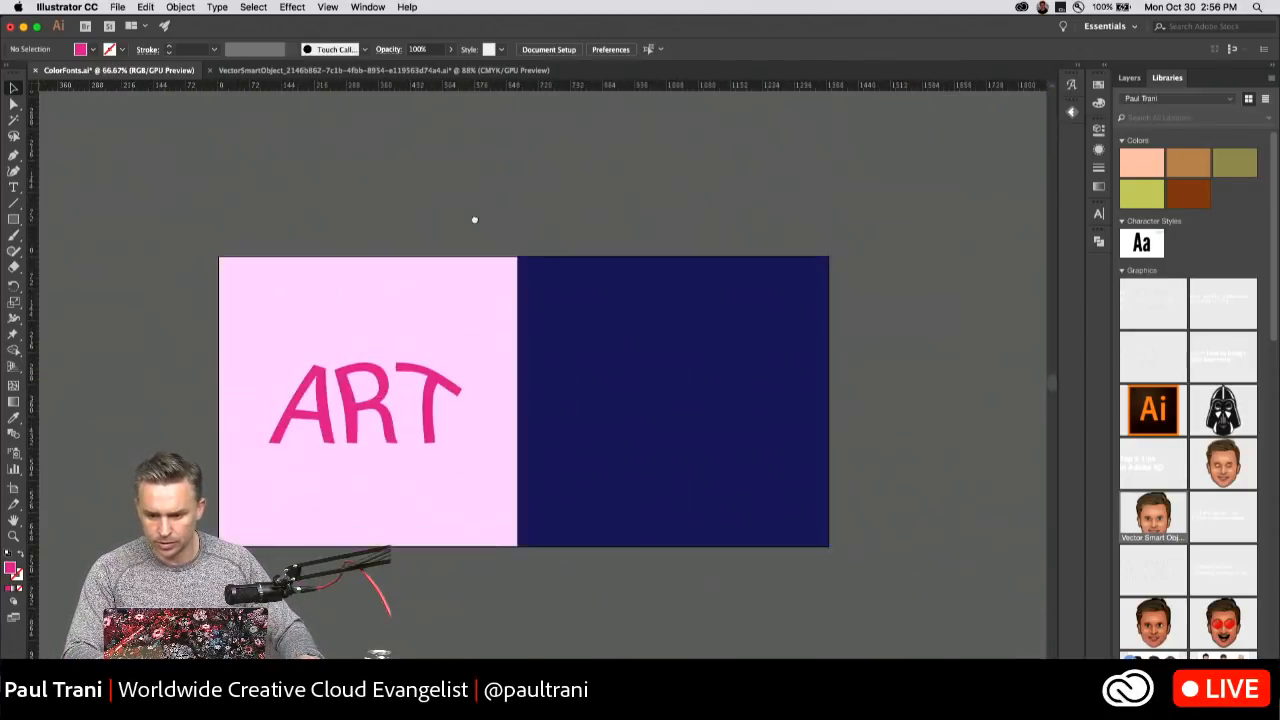
left_click(1128, 77)
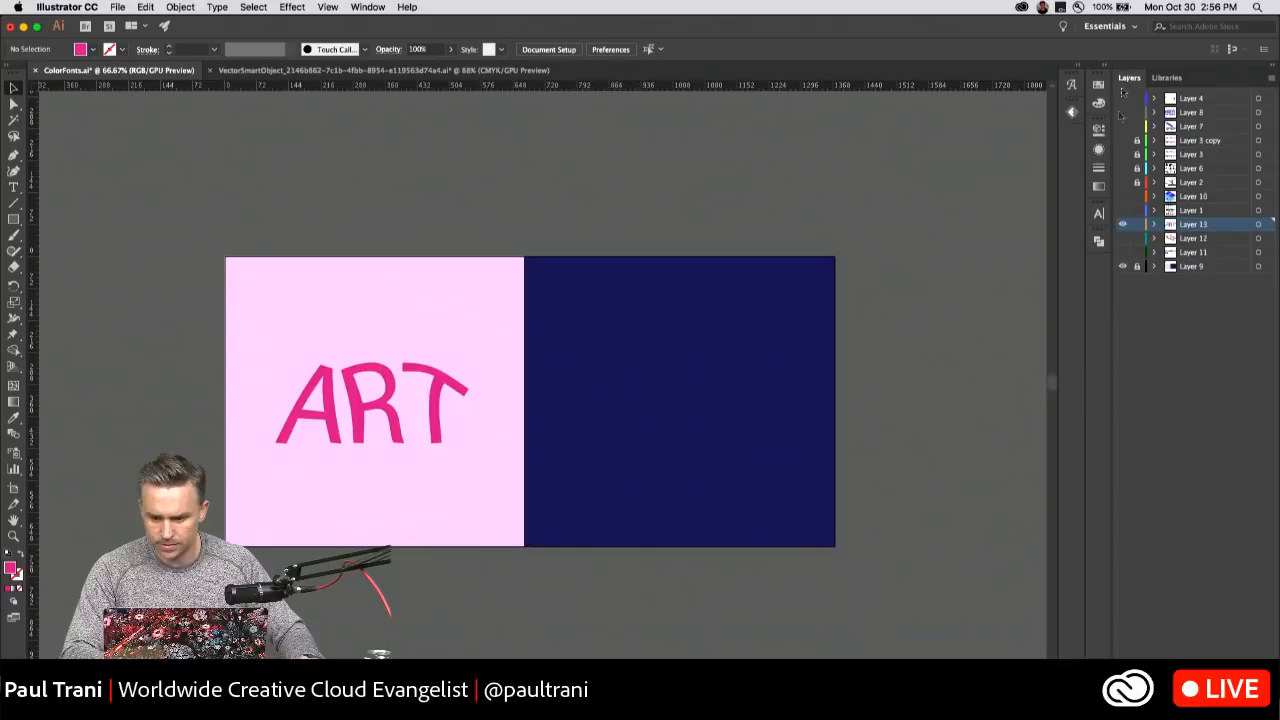
left_click(1122, 198)
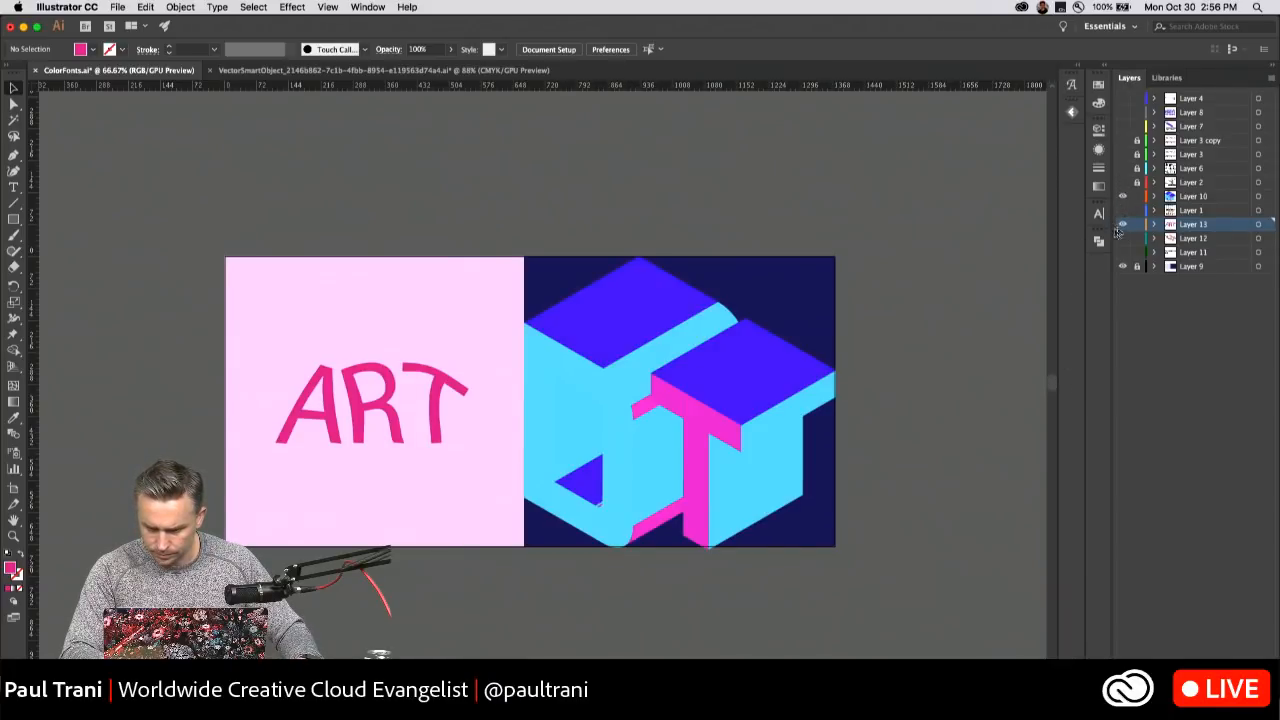
left_click(1121, 225)
Briefly show Layer 3, Layer 3 copy and Layer 7 to check their contents, leaving Layer 8 shown.
left_click(1121, 155)
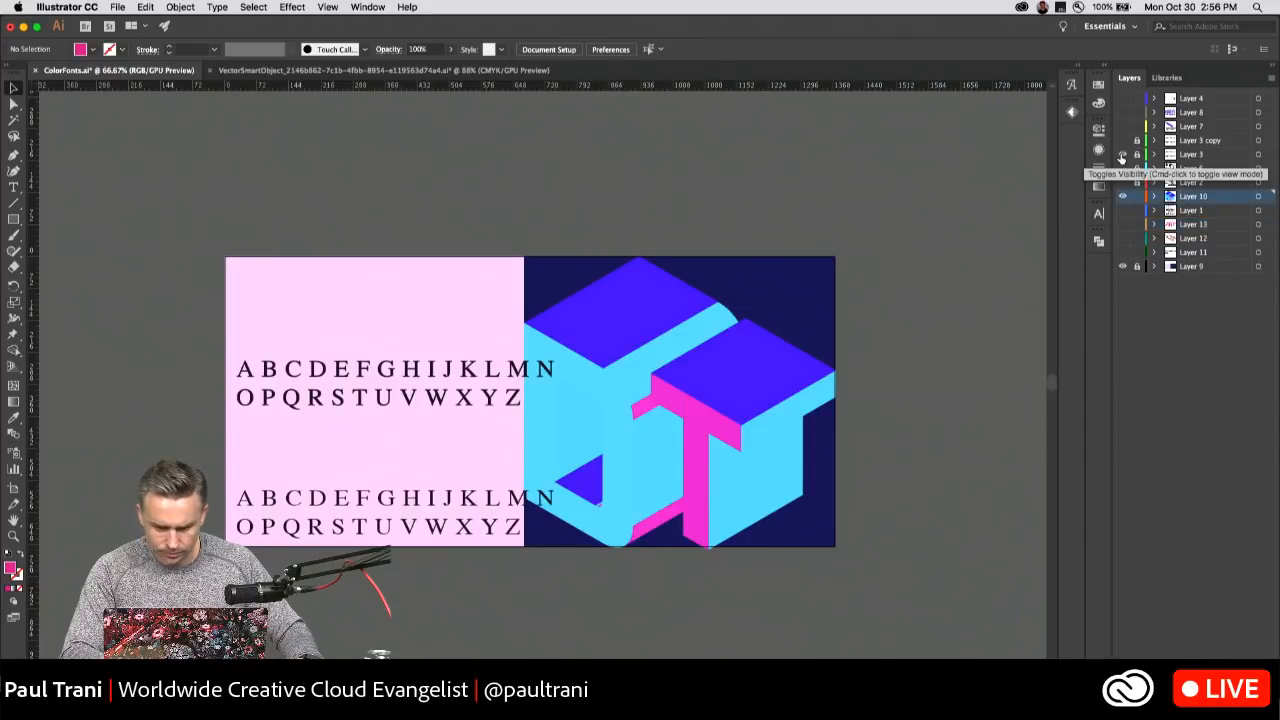
left_click(1121, 154)
left_click(1122, 141)
left_click(1122, 141)
left_click(1122, 127)
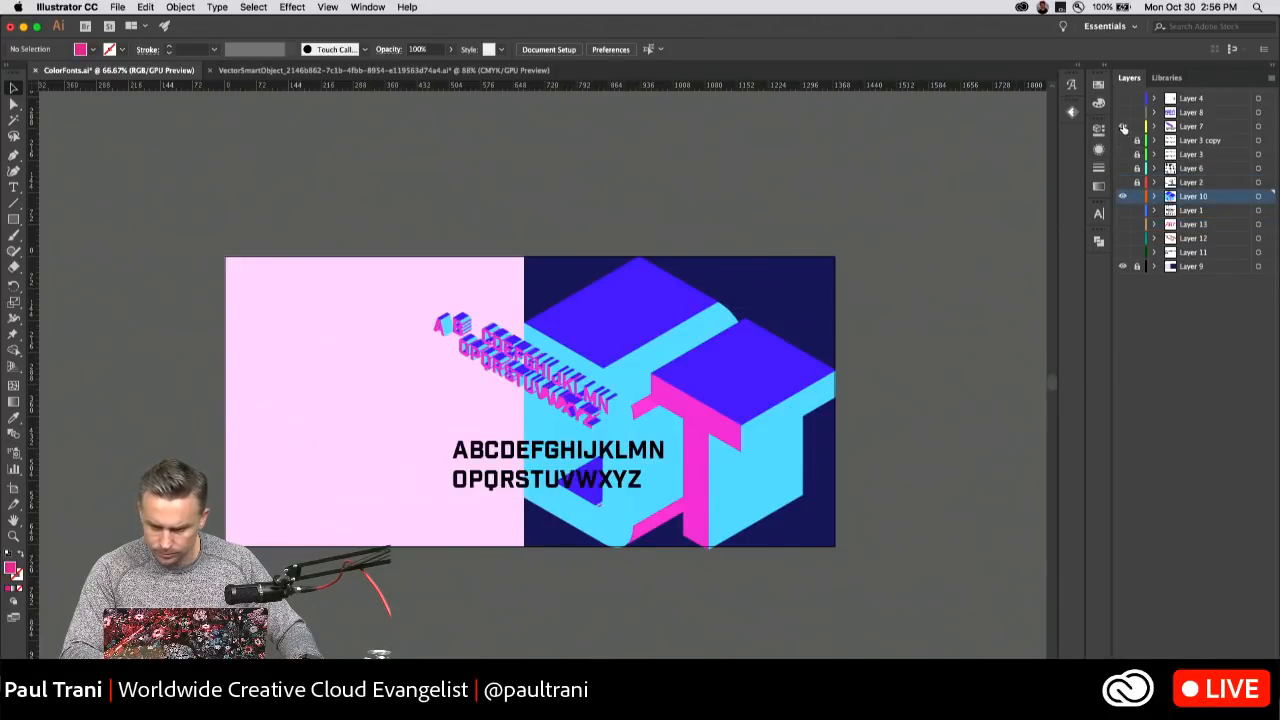
left_click(1122, 113)
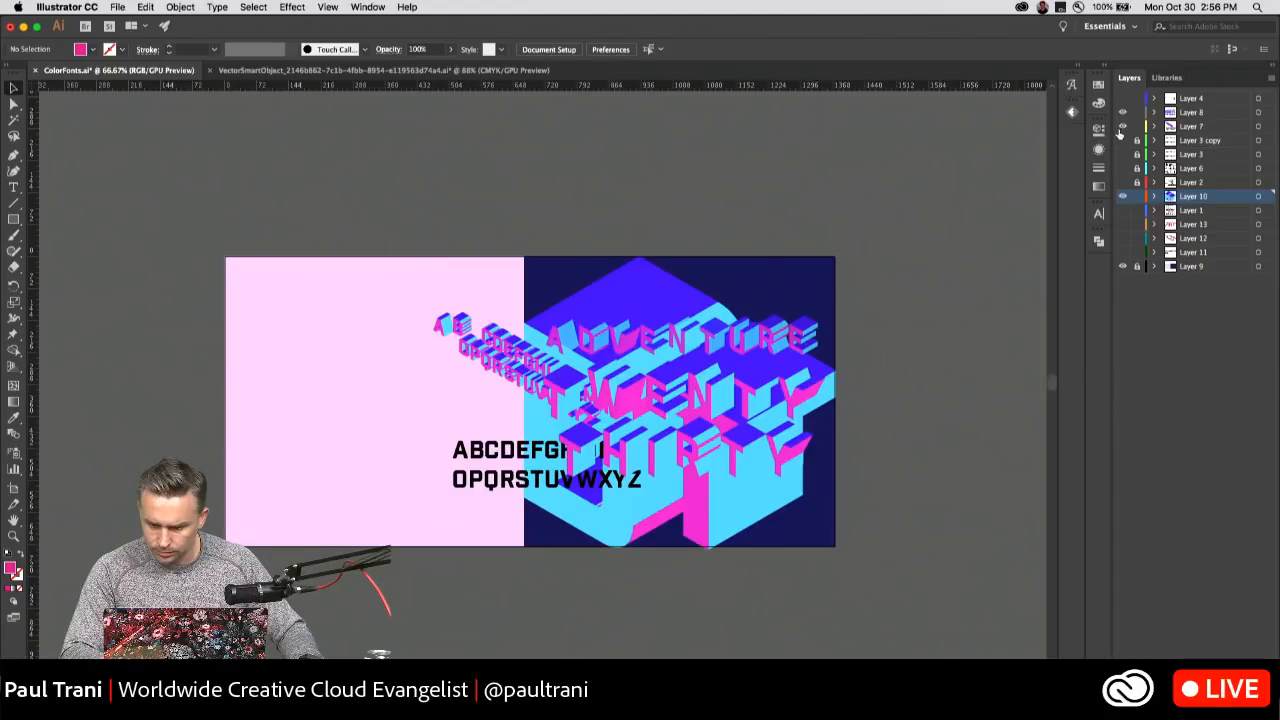
left_click(1122, 127)
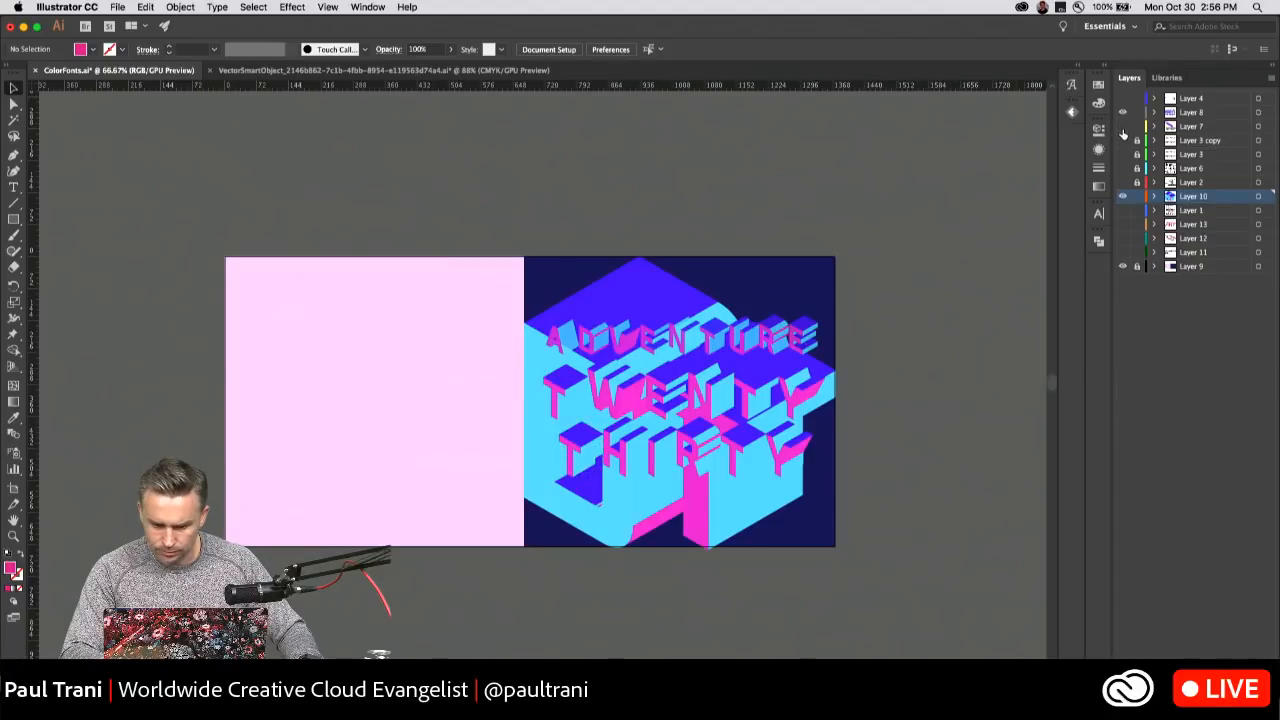
Briefly show and hide Layers 13 and 12, and turn on Layer 1 with the color font samples.
left_click(1123, 225)
left_click(1123, 225)
left_click(1123, 239)
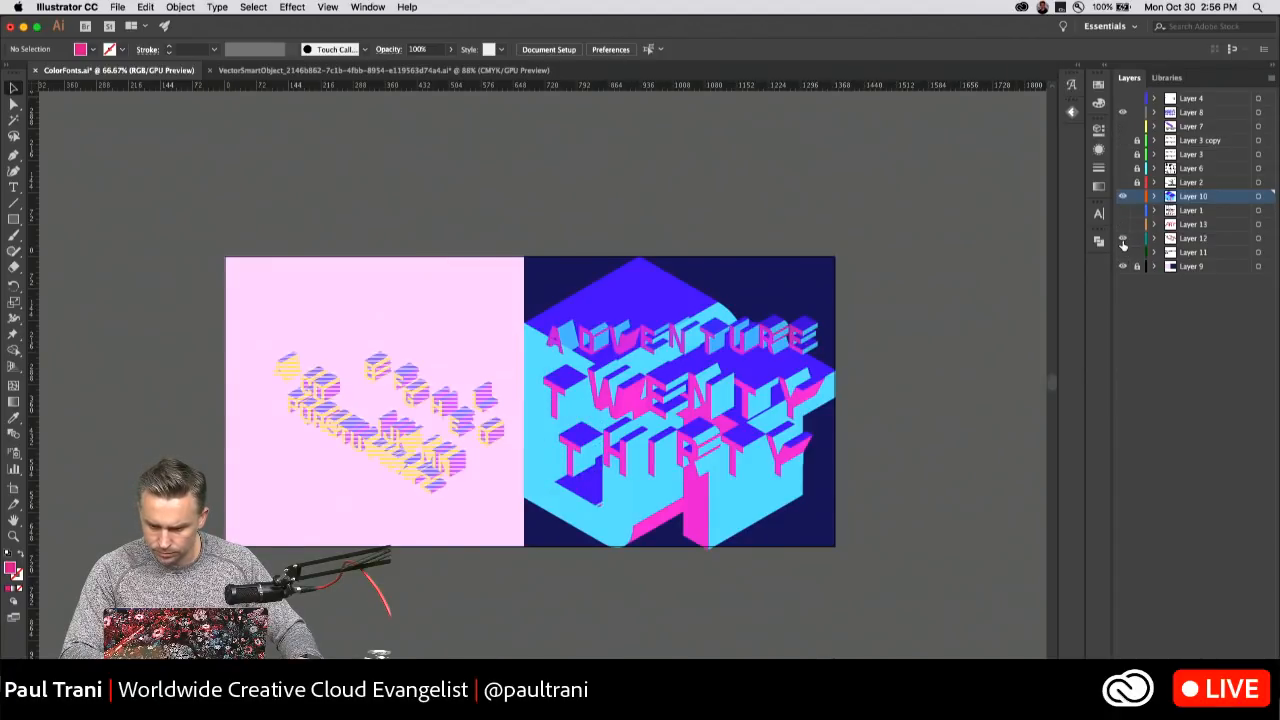
left_click(1122, 239)
left_click(1122, 211)
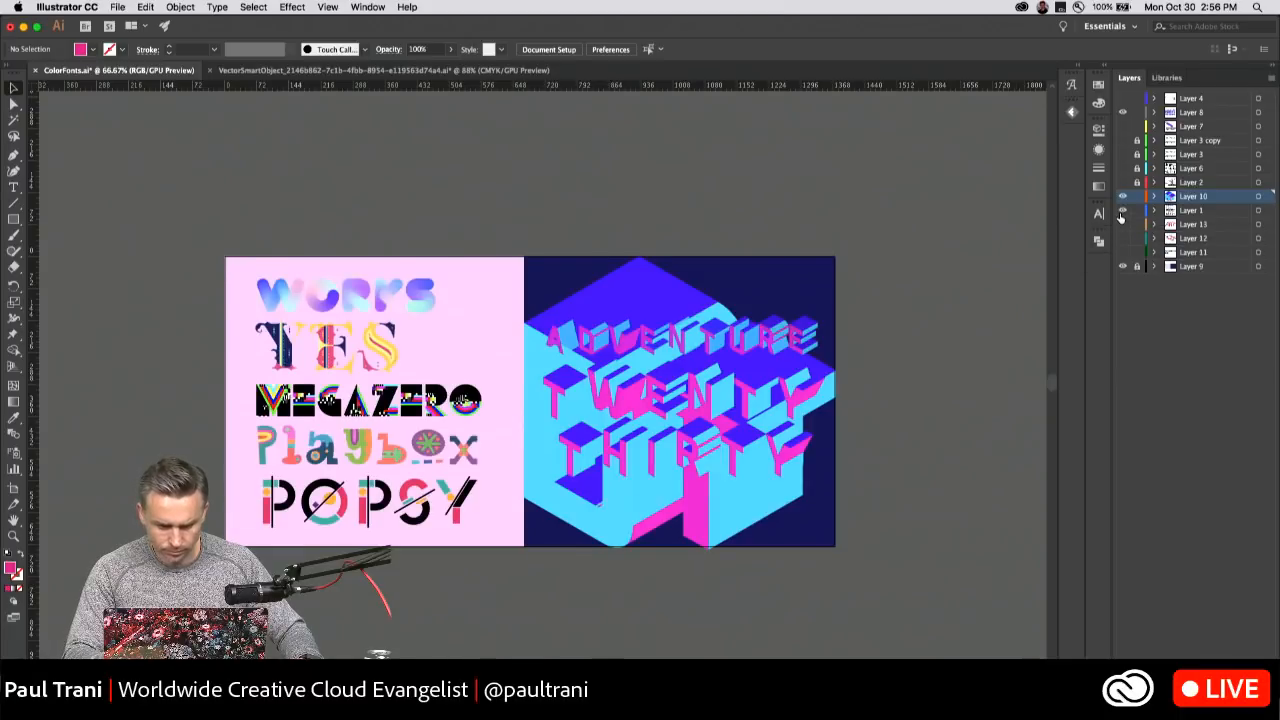
Select the TWENTY text line over the isometric artwork and nudge it down about 4 pt.
key("super+plus")
key("super+plus")
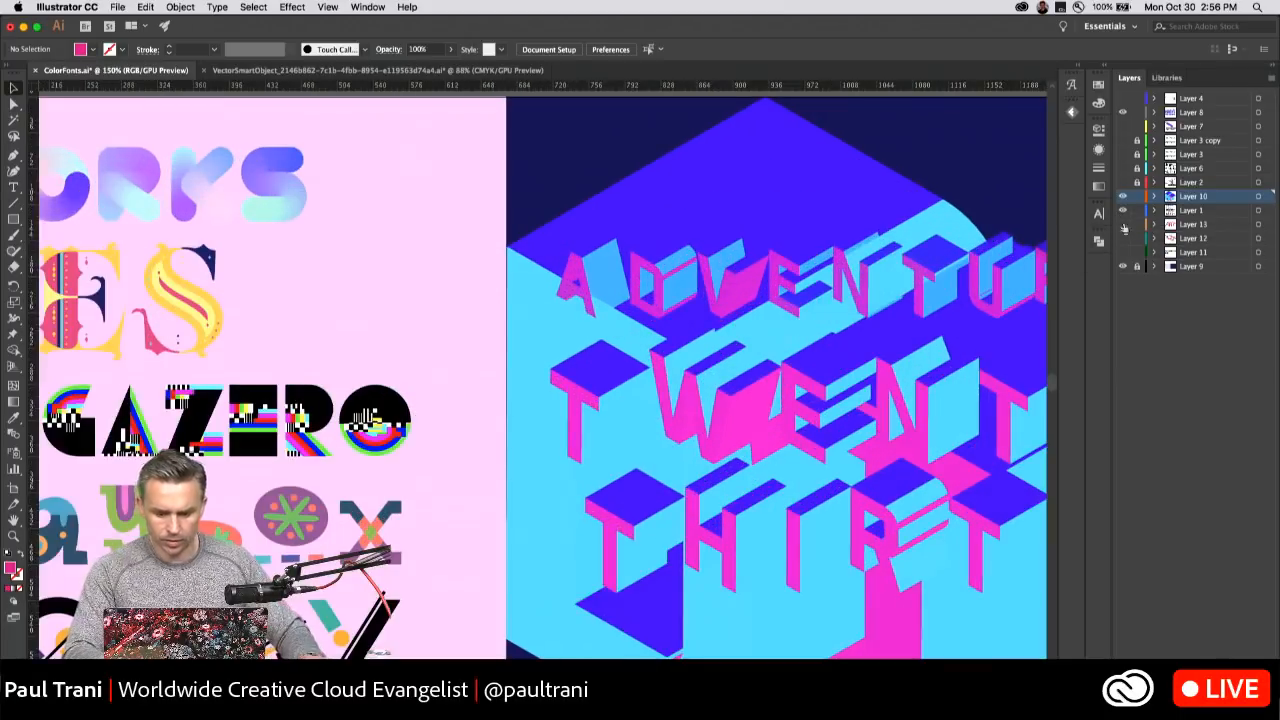
left_click_drag(624, 354, 355, 307)
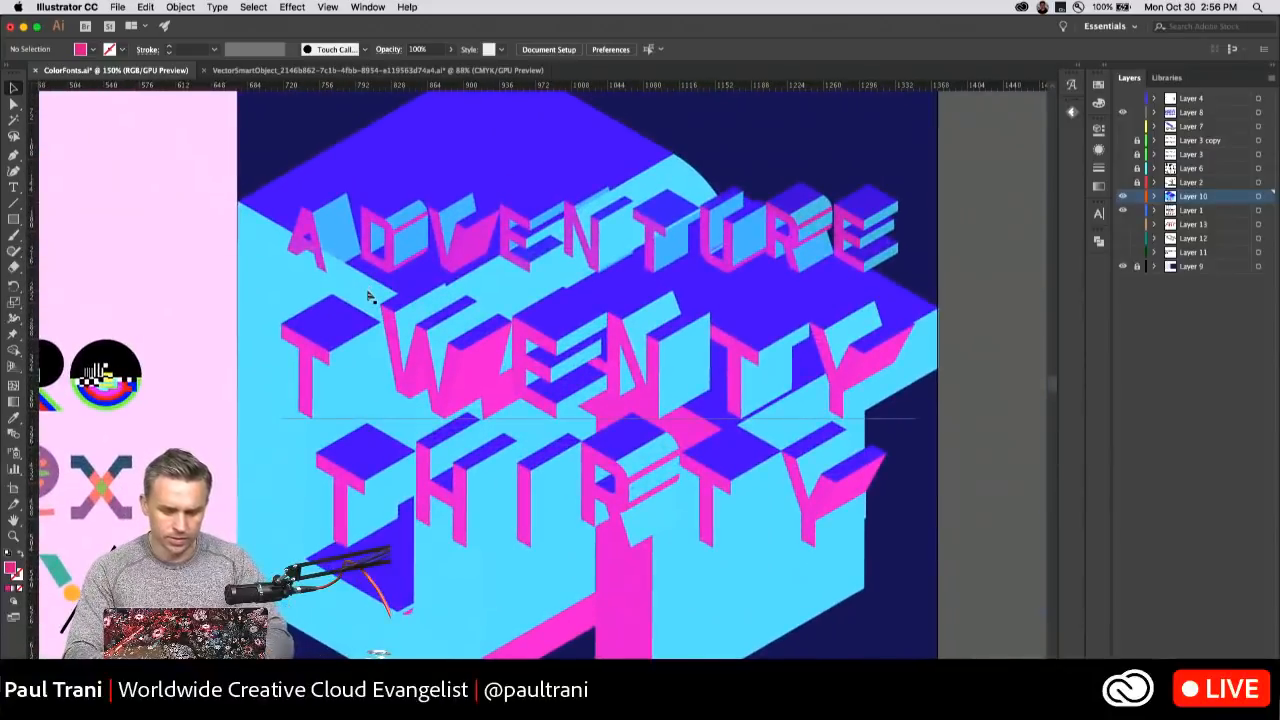
key("super+plus")
left_click_drag(309, 221, 257, 252)
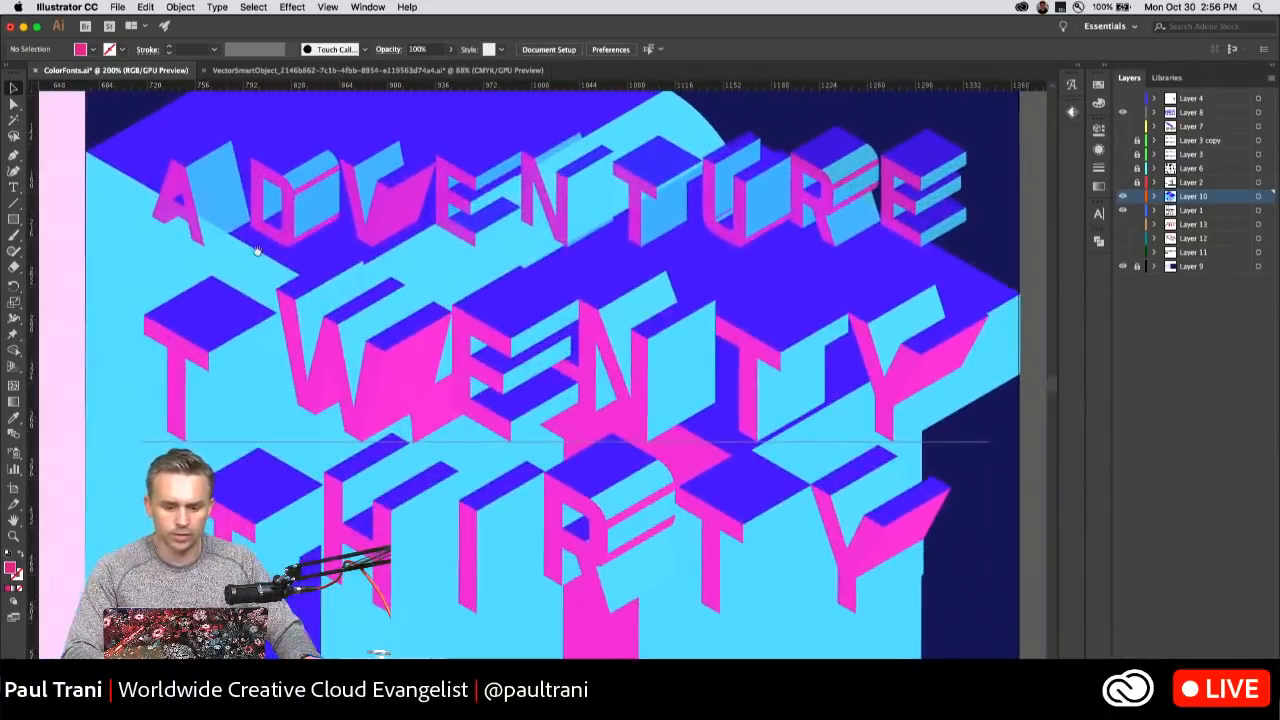
left_click(383, 368)
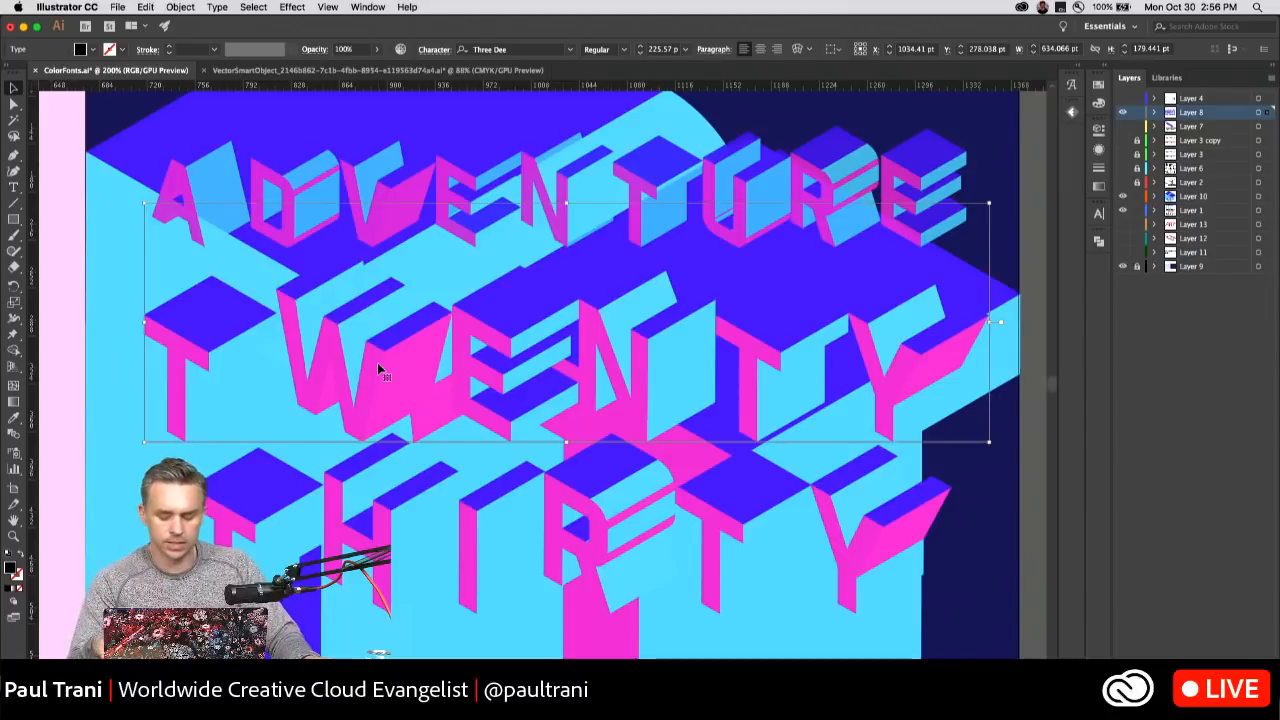
key("Down")
key("Down")
key("Down")
key("Down")
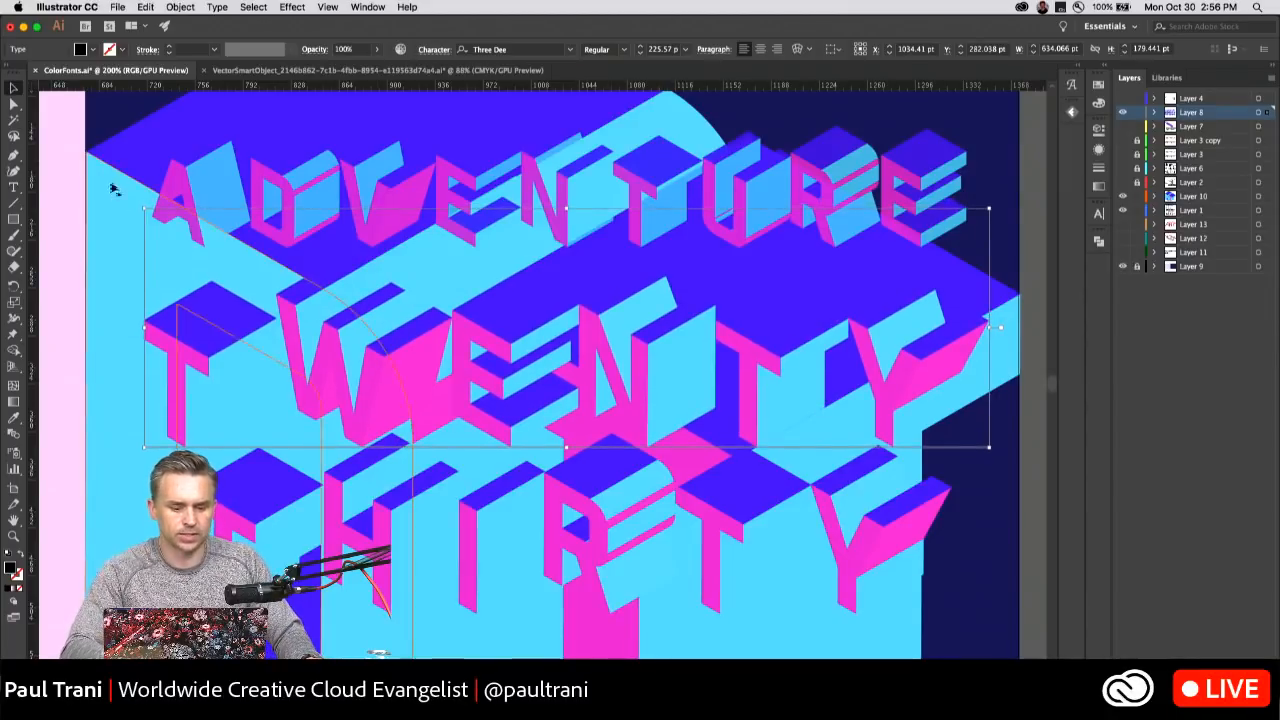
Highlight the W and the whole word TWENTY as live text characters to examine the color font's editability.
double_click(362, 368)
left_click_drag(372, 353, 352, 352)
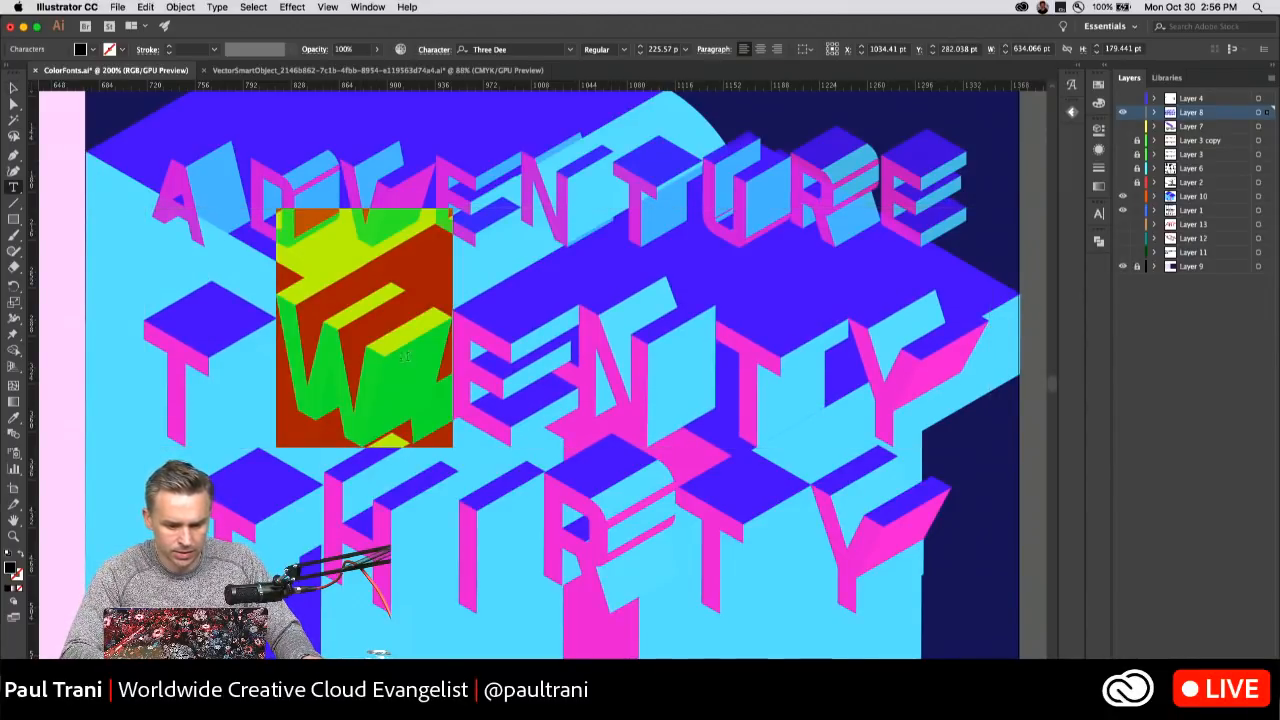
left_click(220, 352)
left_click_drag(169, 353, 1199, 392)
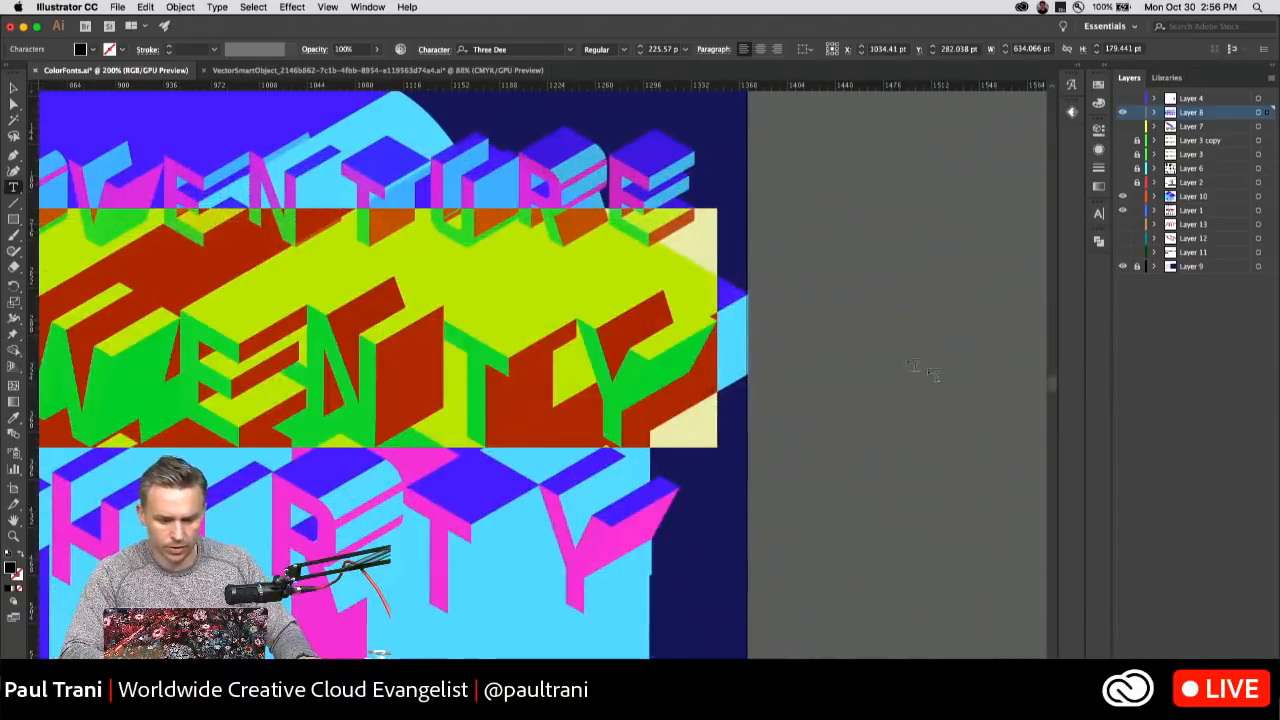
scroll(900, 368, "left", 5)
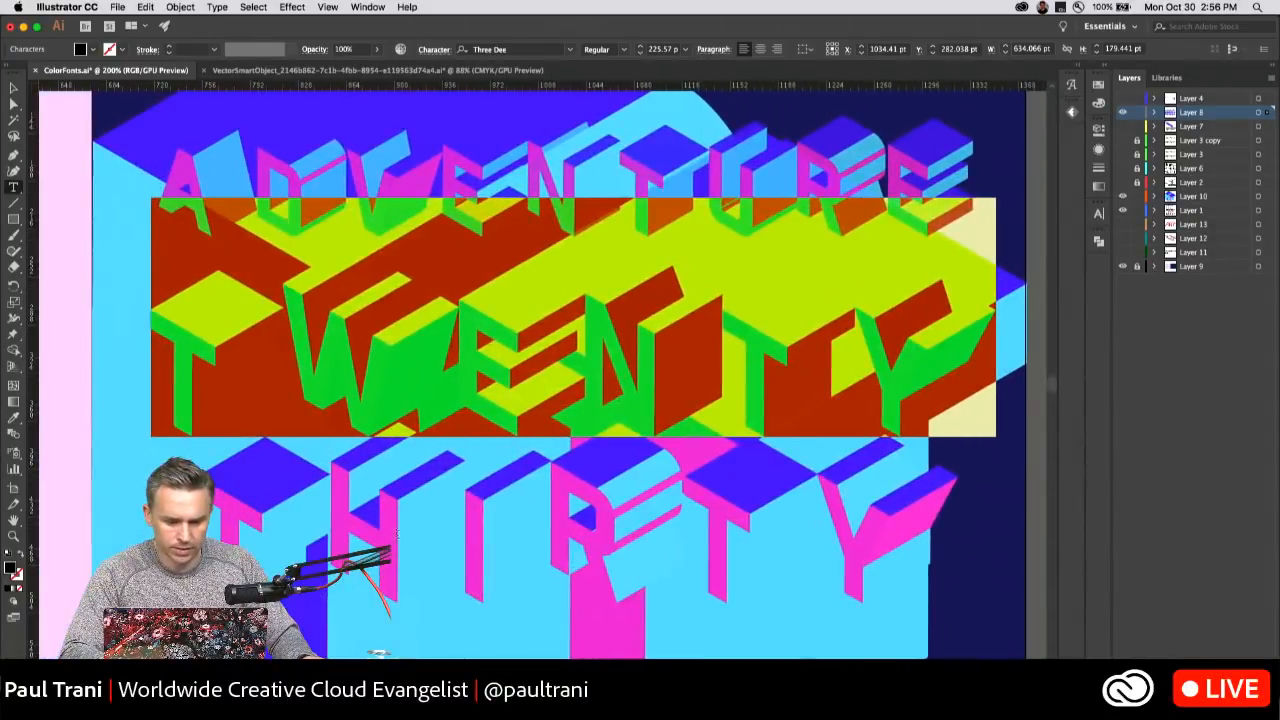
left_click(386, 540)
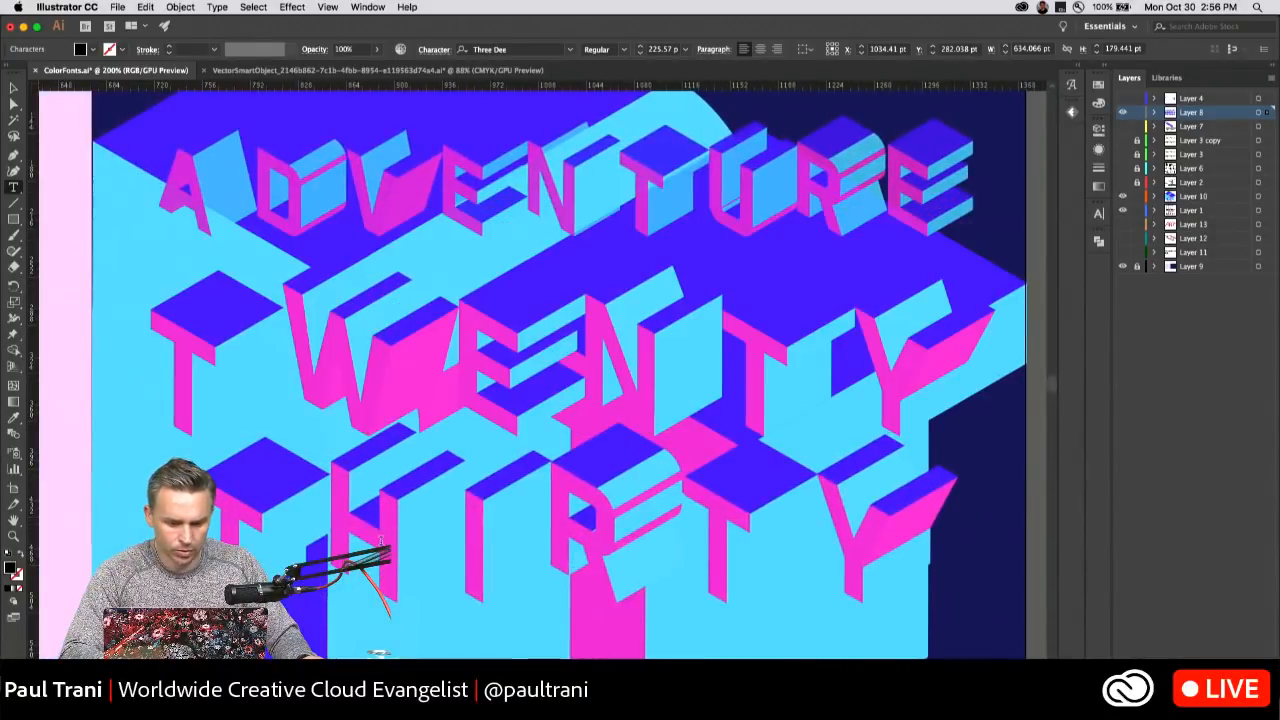
Replace the word THIRTY in the third text line with SEVENTEEN.
left_click_drag(222, 525, 1150, 510)
scroll(307, 402, "left", 5)
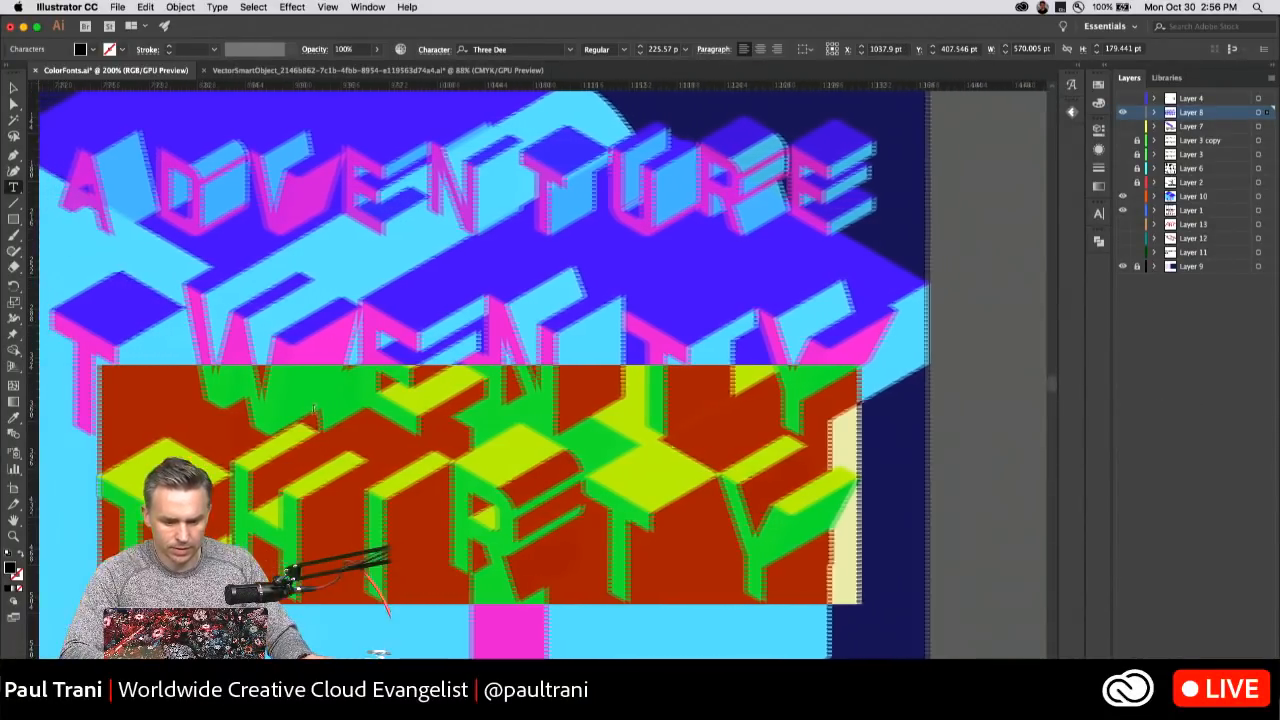
type("S")
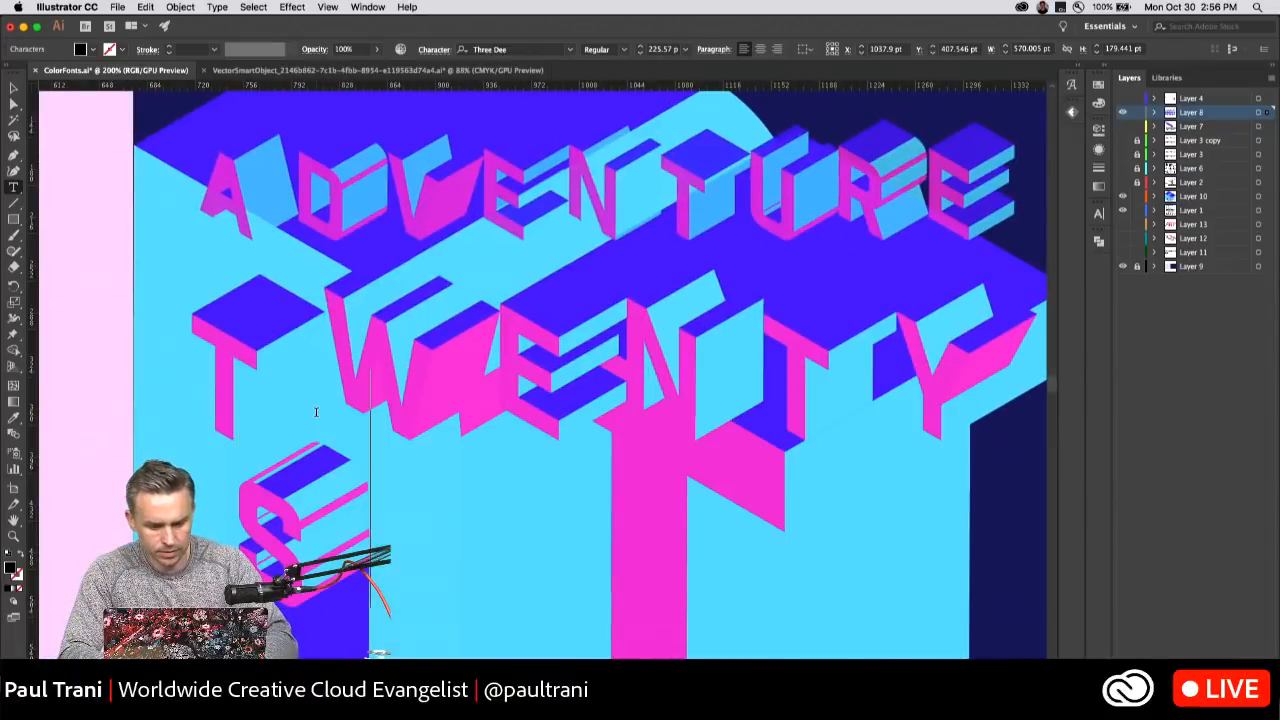
type("EVENTEEN")
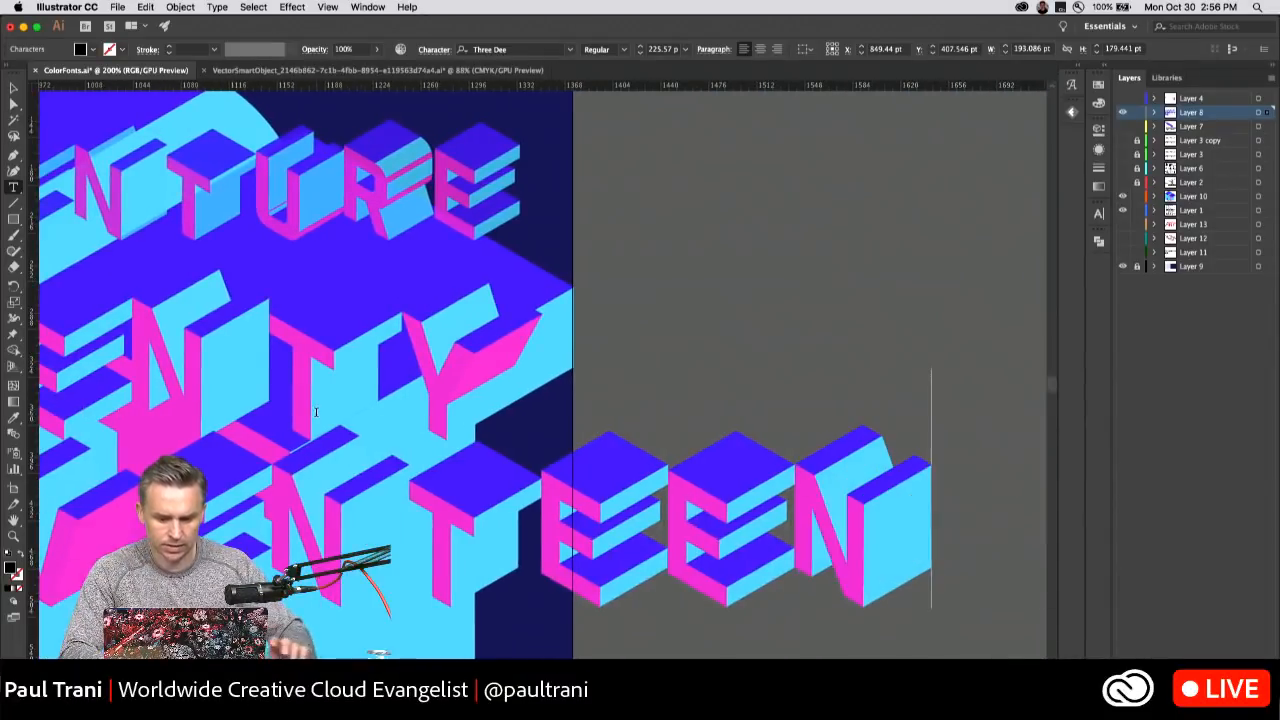
Change the third text line from SEVENTEEN back to THIRTY and finish the text editing.
scroll(326, 409, "left", 4)
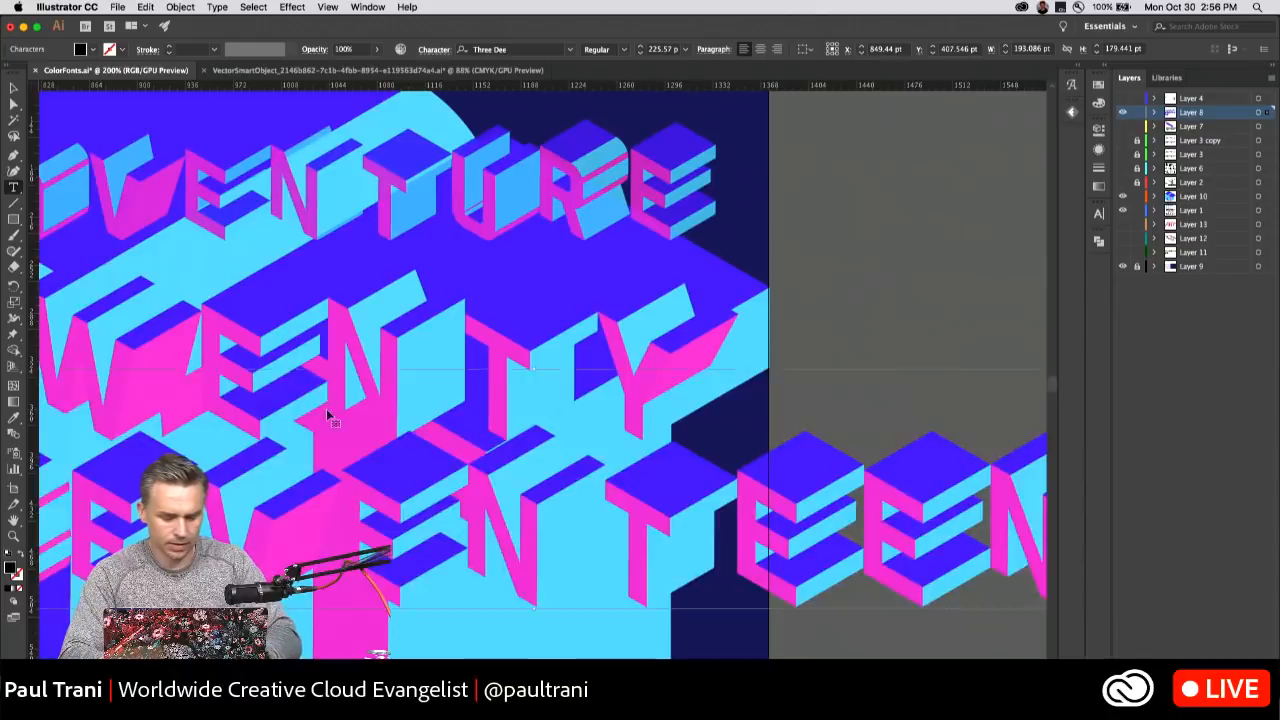
double_click(326, 408)
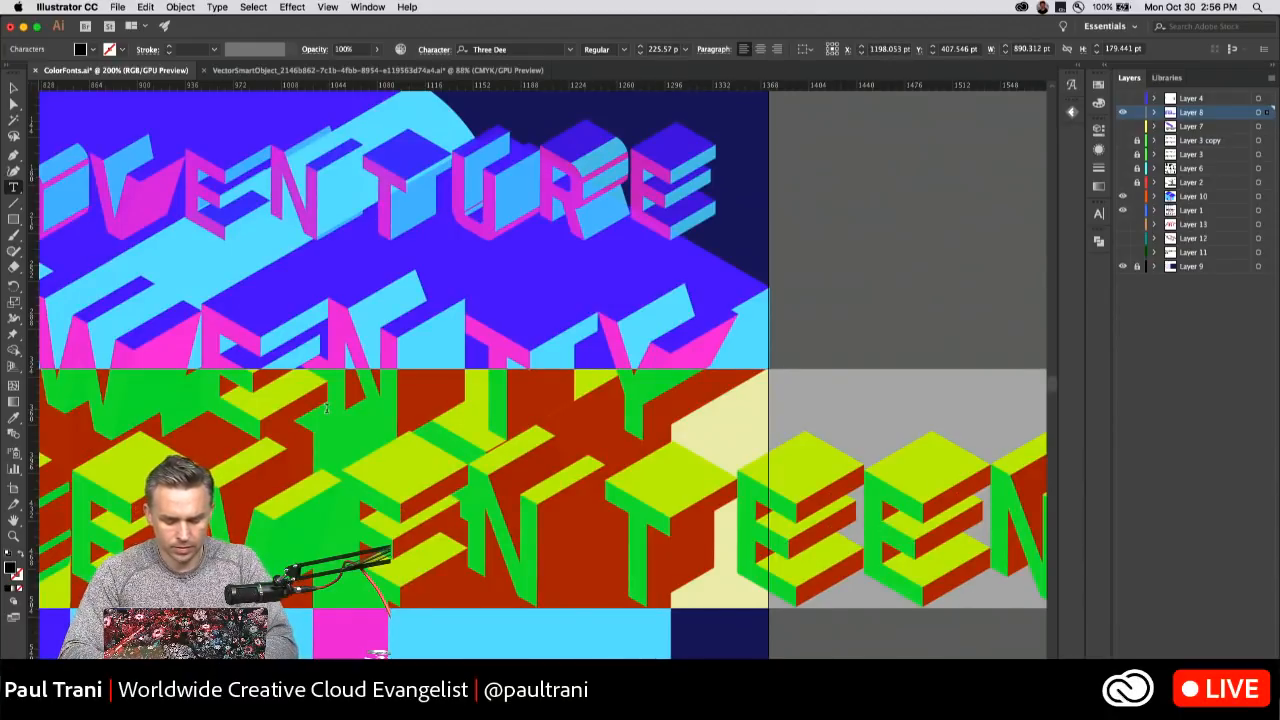
type("THIRTY")
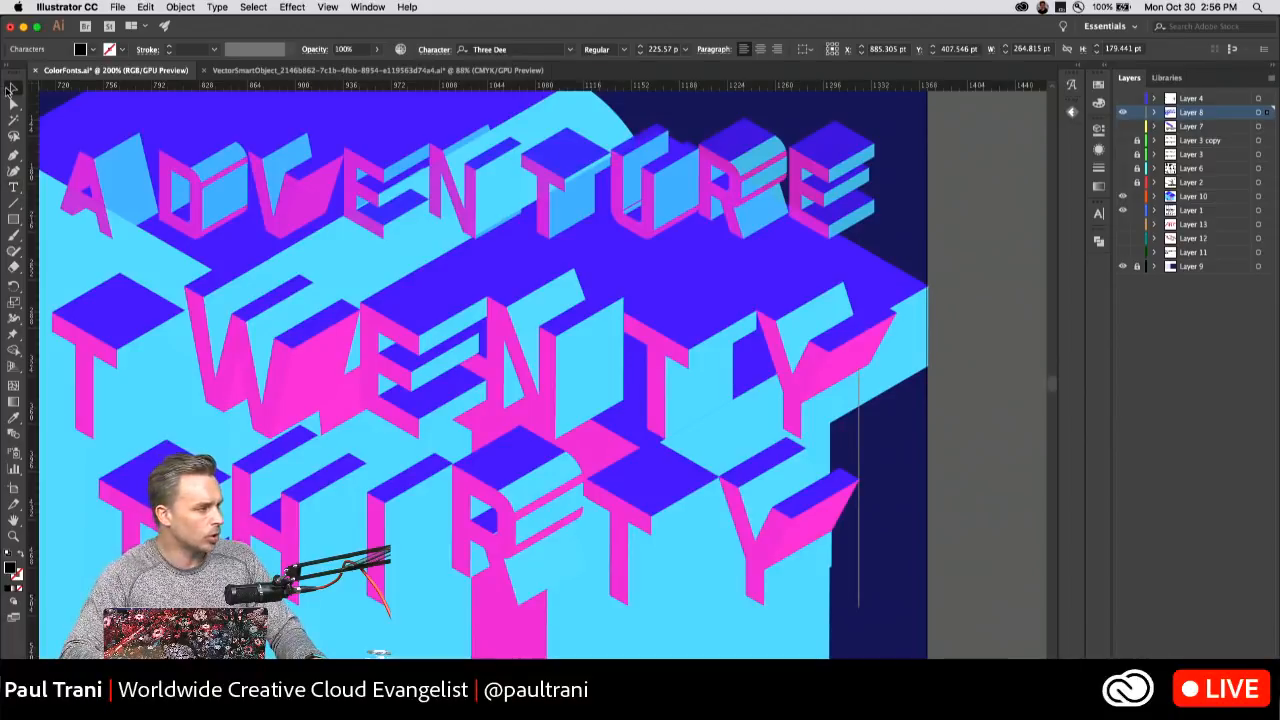
left_click(12, 88)
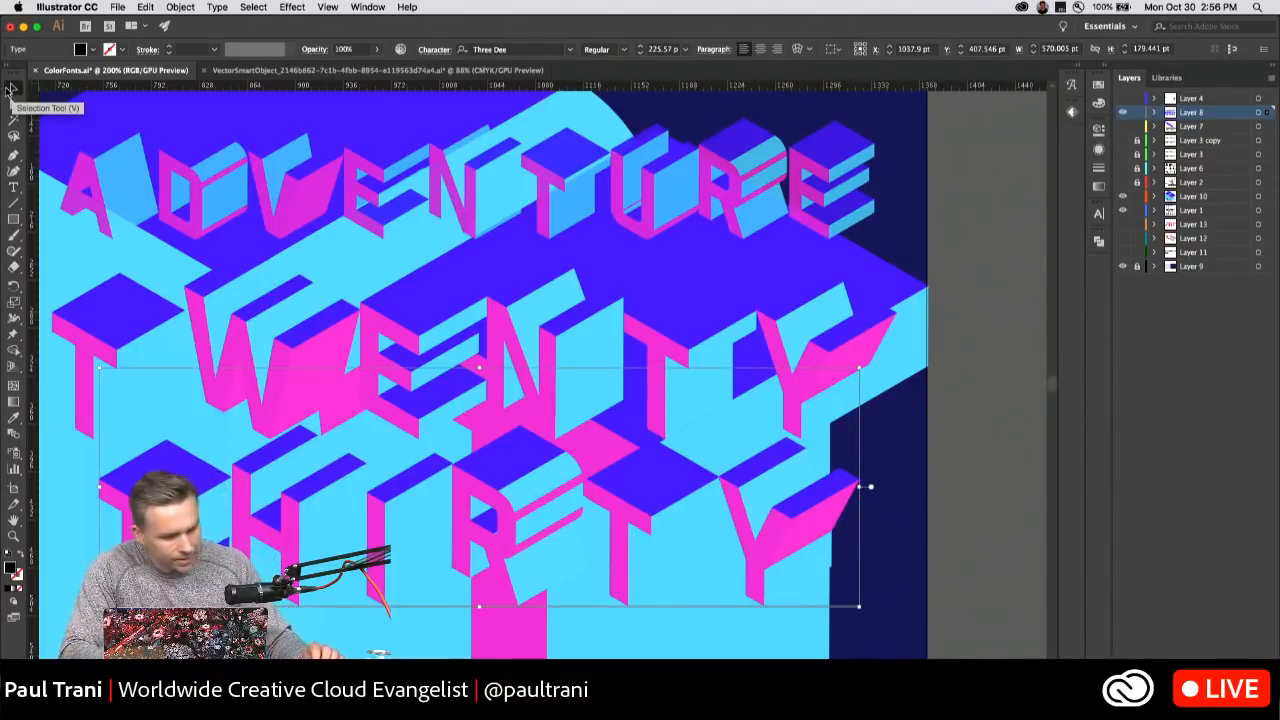
left_click_drag(206, 244, 275, 233)
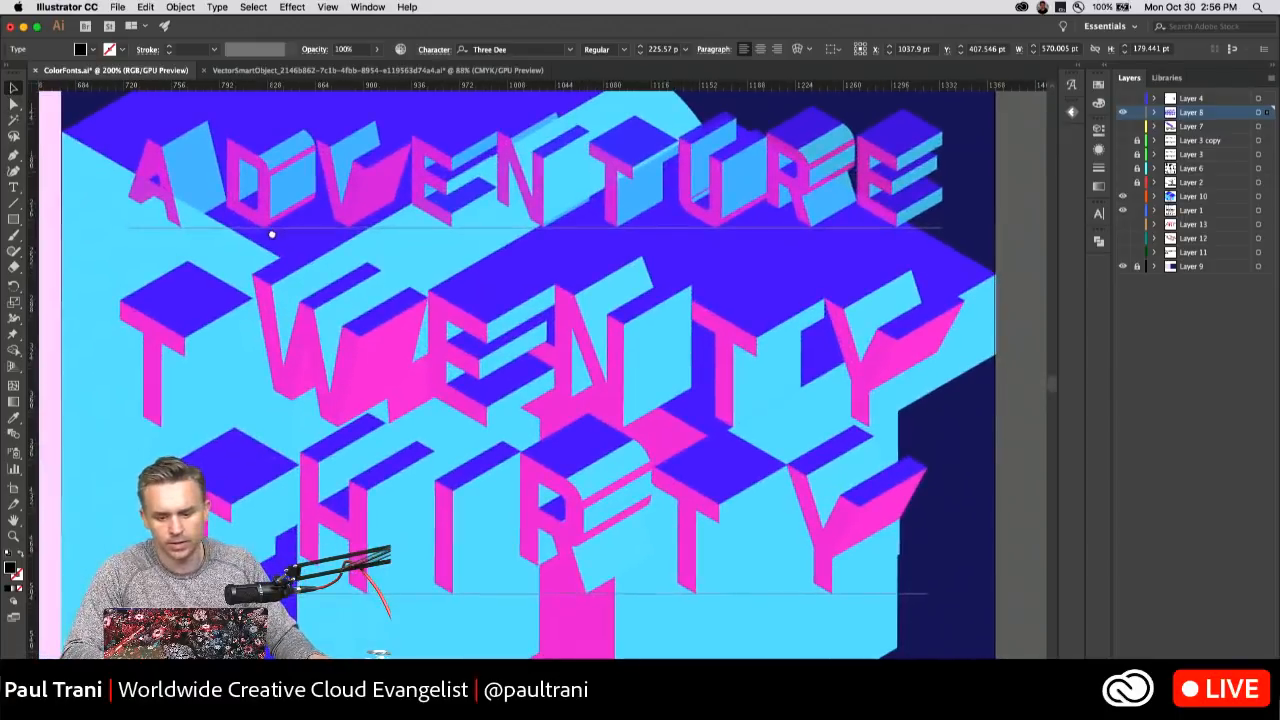
key("super+plus")
left_click_drag(404, 360, 335, 548)
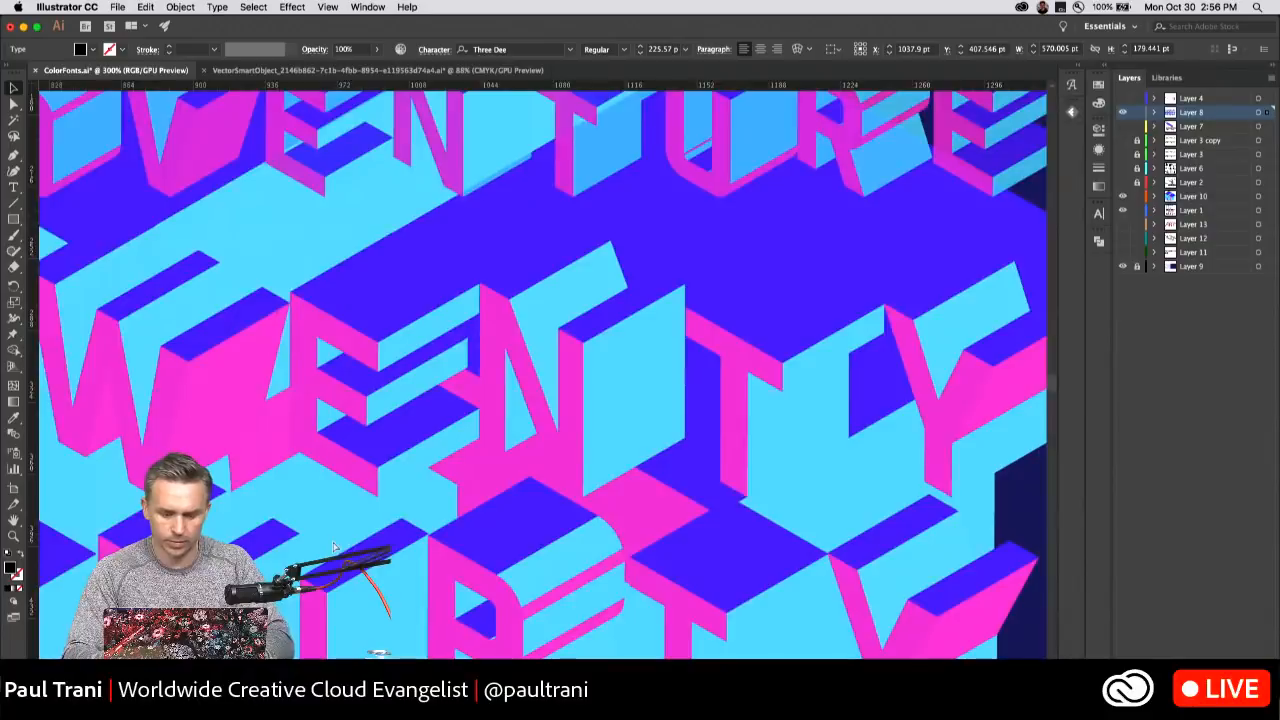
key("super+minus")
left_click_drag(380, 371, 386, 496)
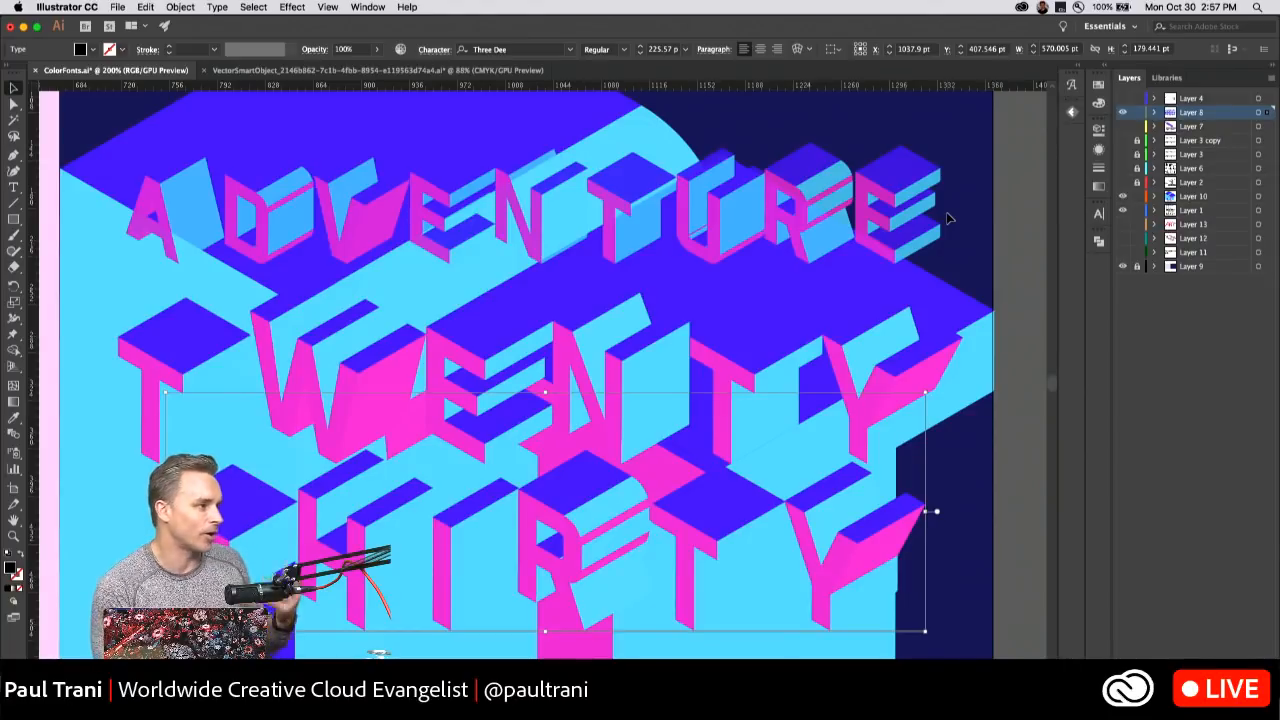
Select the large isometric letter group behind ADVENTURE on Layer 10, nudge it slightly up, and deselect it.
scroll(173, 183, "left", 2)
scroll(173, 183, "up", 1)
left_click(173, 183)
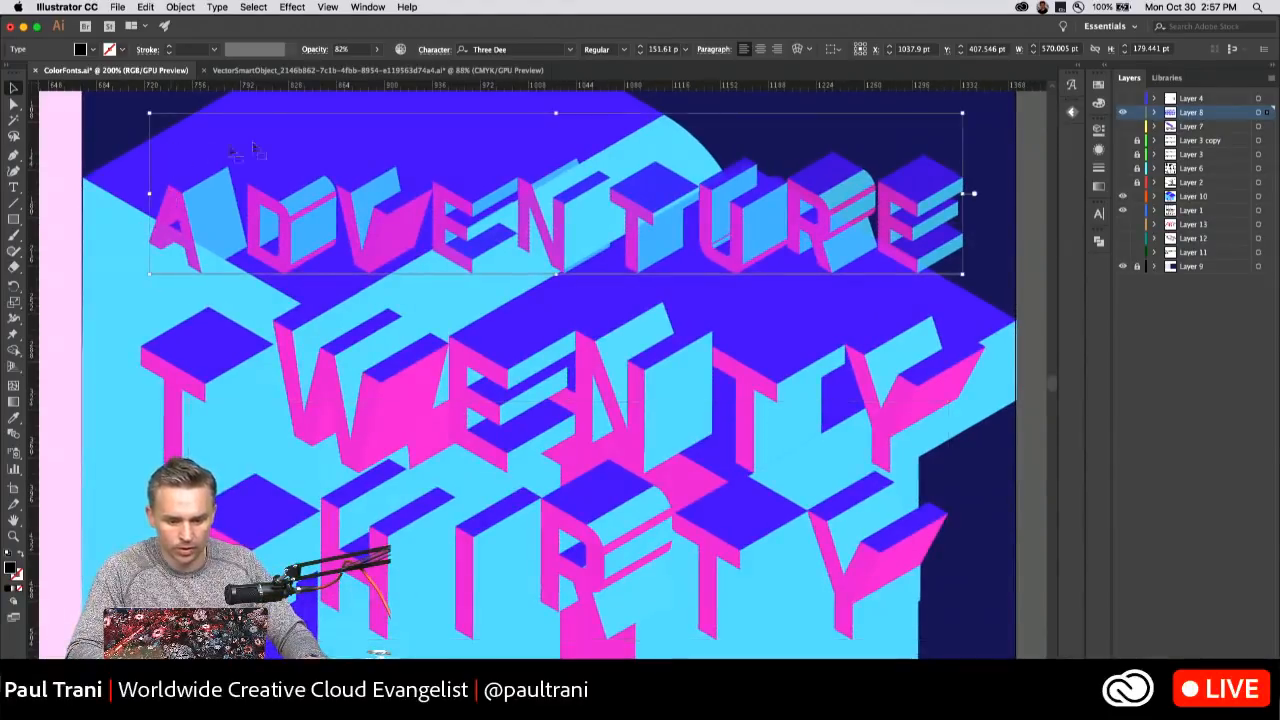
left_click(603, 110)
key("Up")
key("Up")
key("Up")
key("Up")
key("Up")
key("Up")
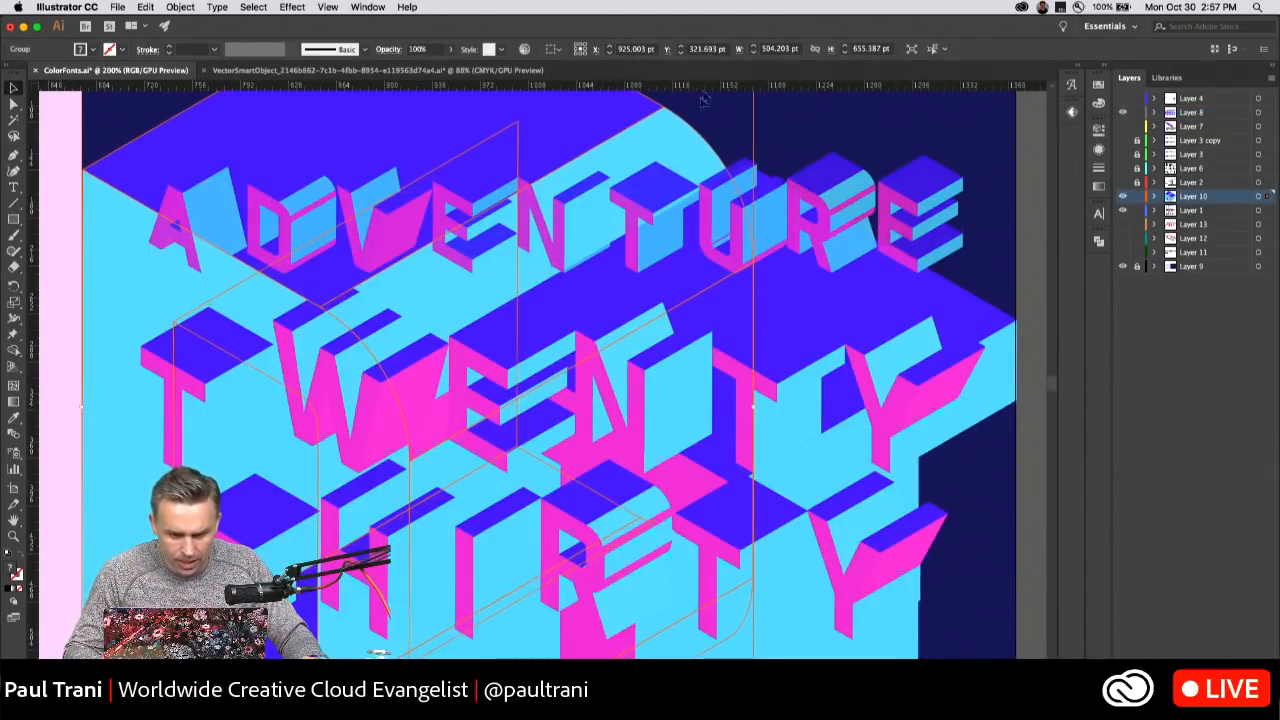
left_click(76, 136)
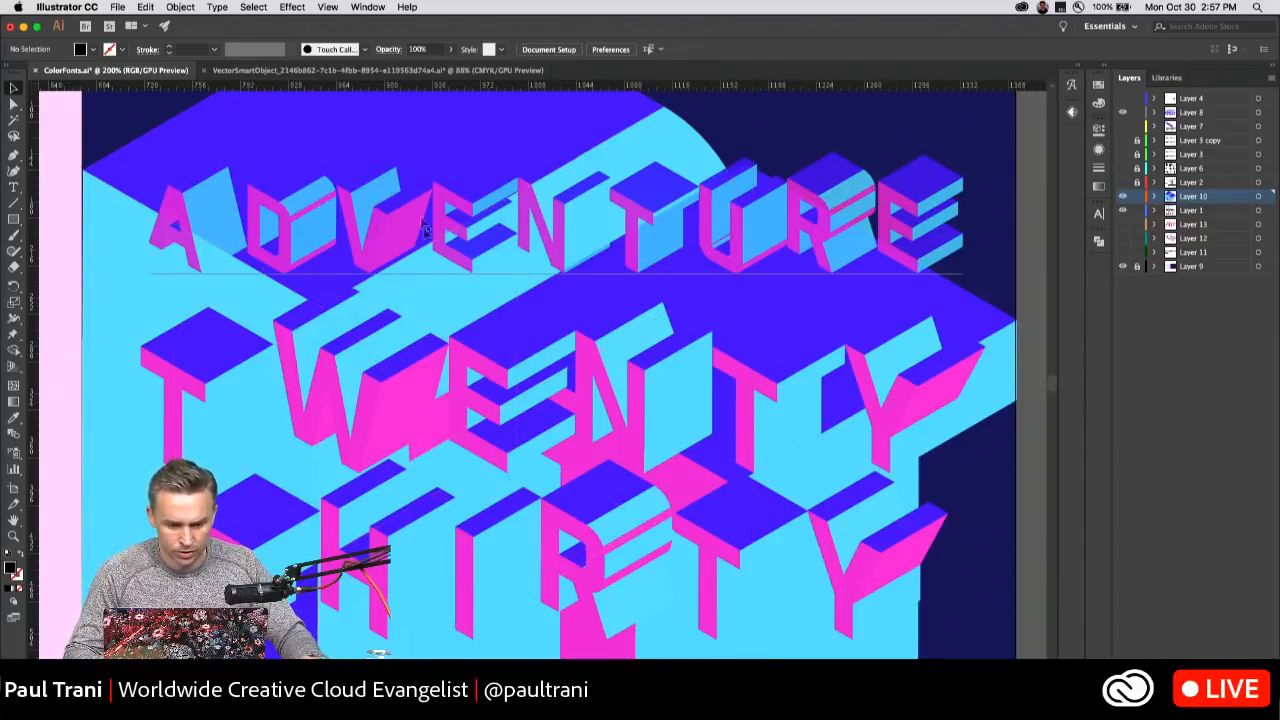
Move the TWENTY text line slightly left and up over the large isometric shapes.
left_click_drag(308, 324, 298, 324)
key("Up")
key("Up")
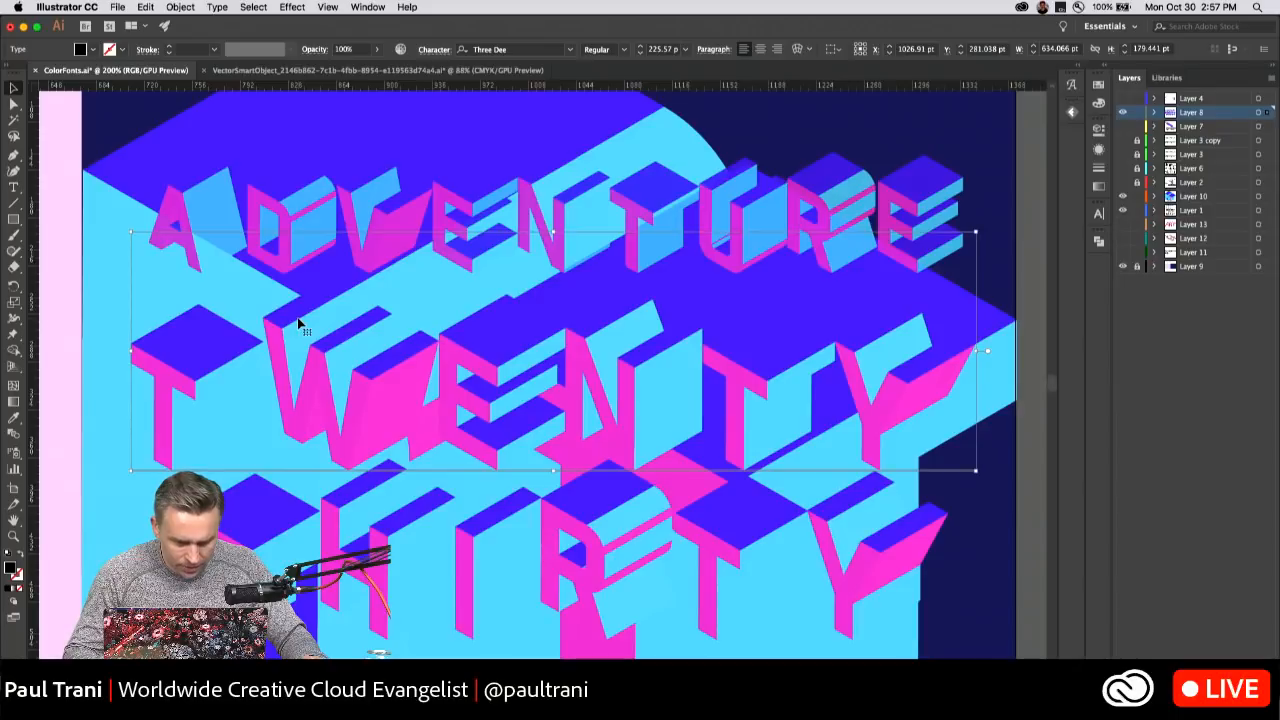
Select the large isometric letter group on Layer 10 behind the end of TWENTY, nudge it slightly up, and deselect it.
left_click(1008, 343)
key("Up")
key("Up")
key("Up")
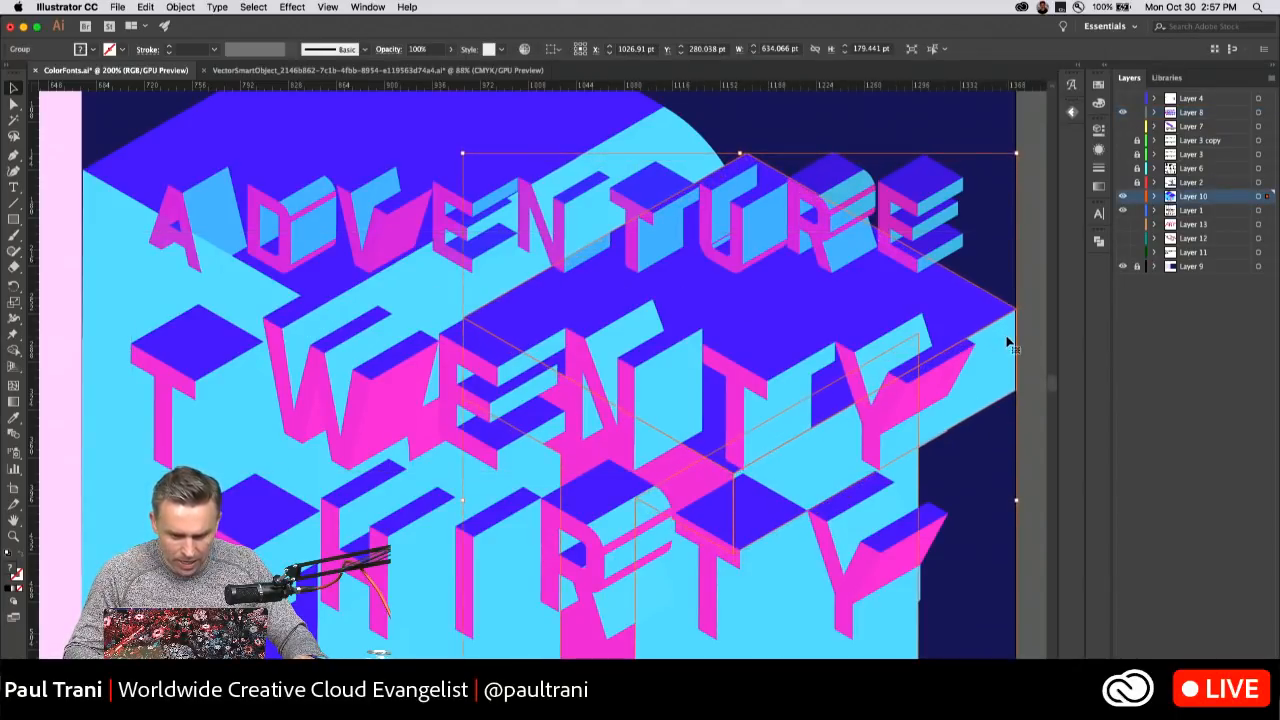
key("Down")
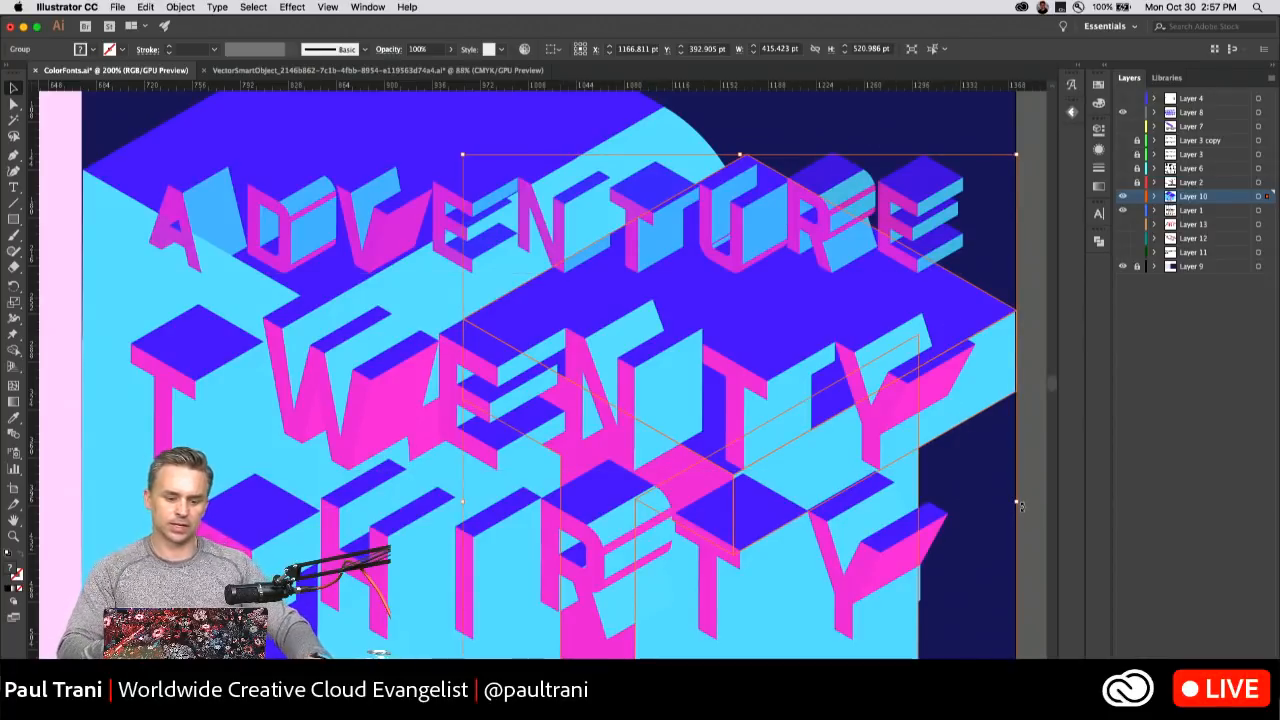
left_click(70, 168)
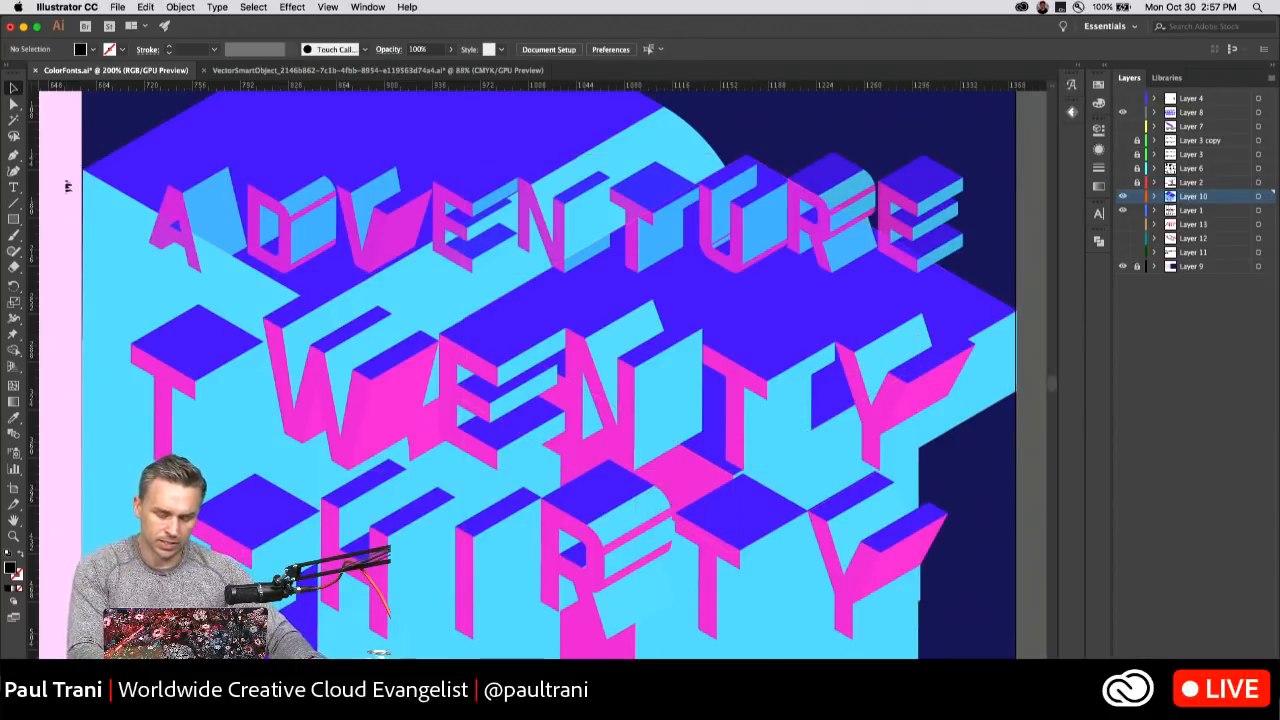
Try replacing the word YES on the pink artboard with a lowercase or capital A, and undo the typing.
left_click_drag(59, 203, 942, 329)
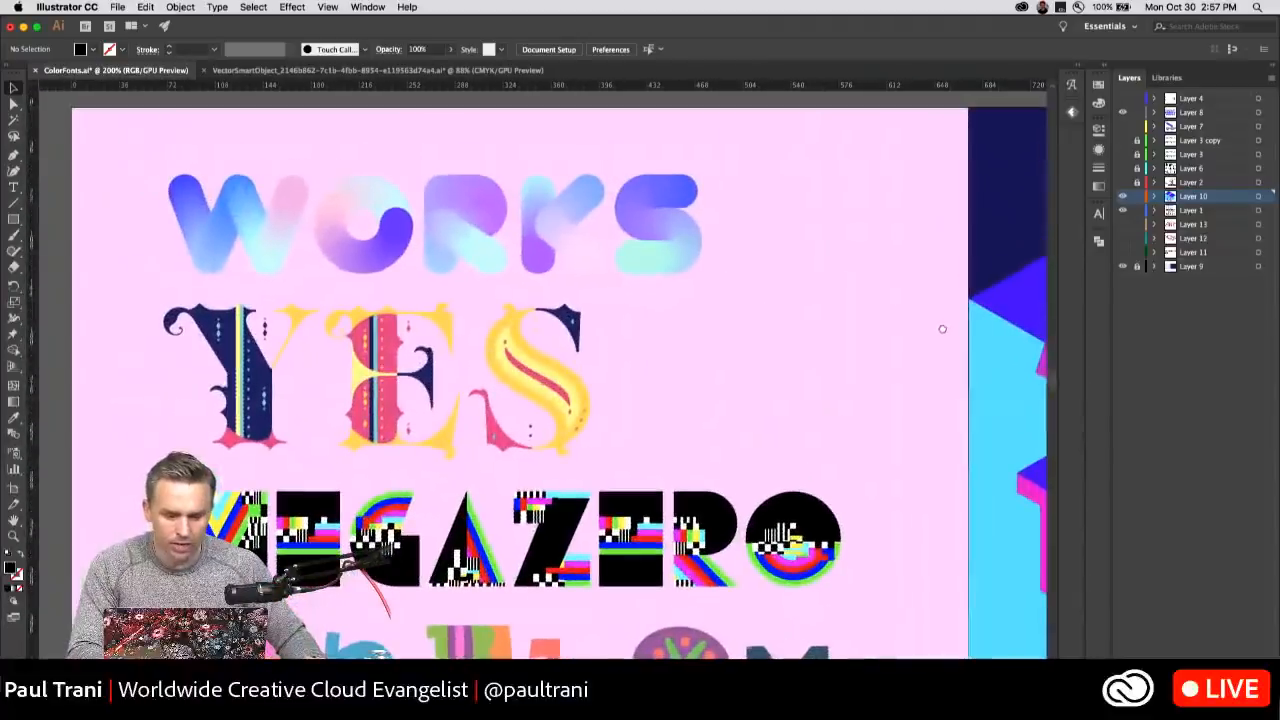
double_click(380, 395)
key("super+a")
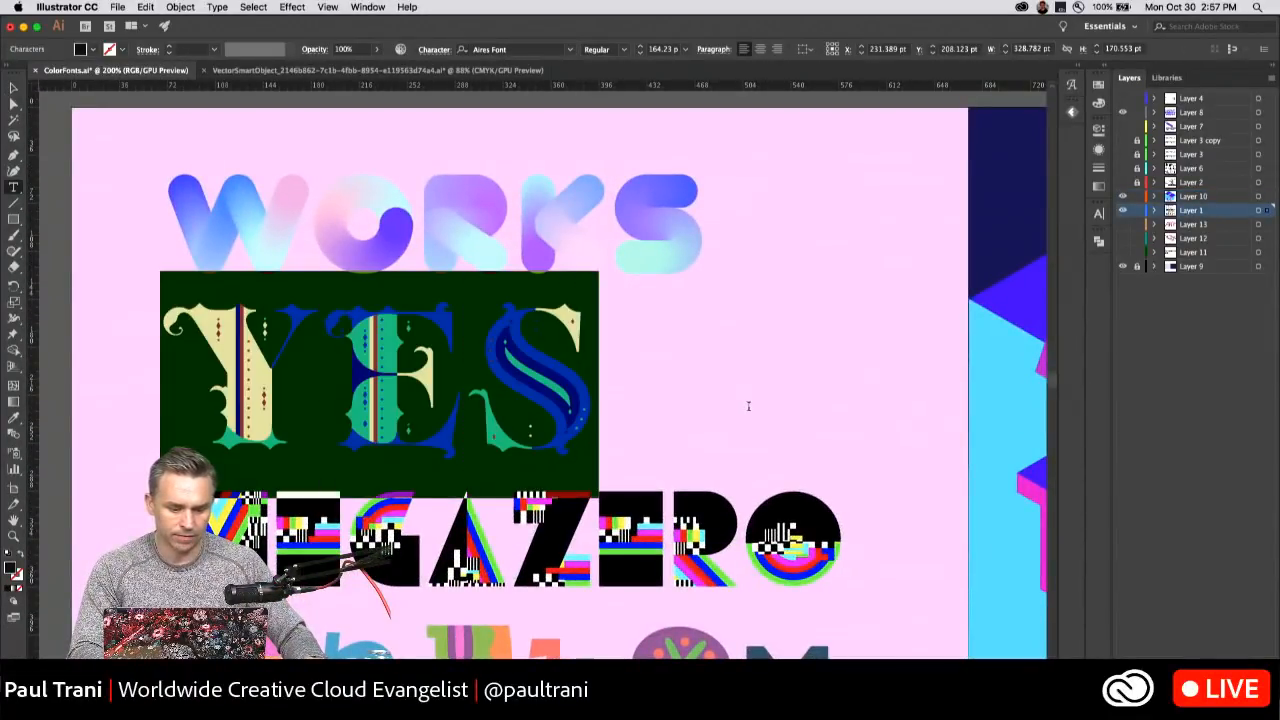
type("a")
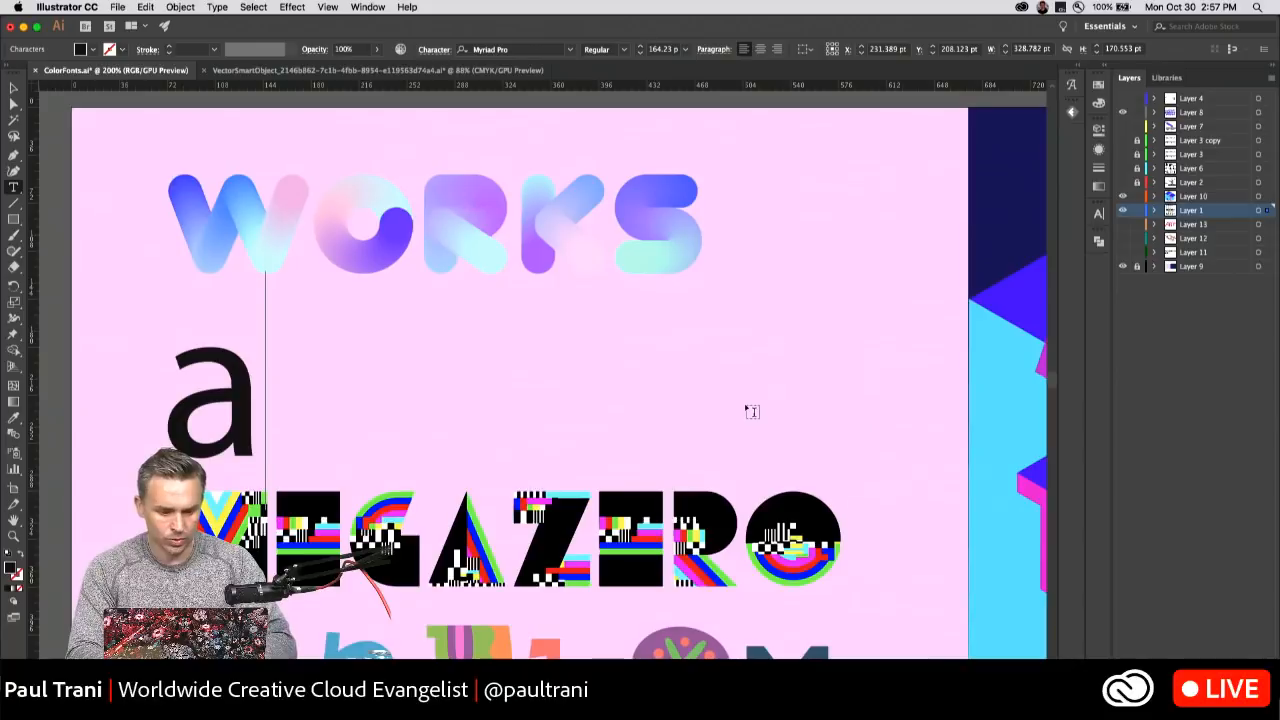
key("BackSpace")
type("A")
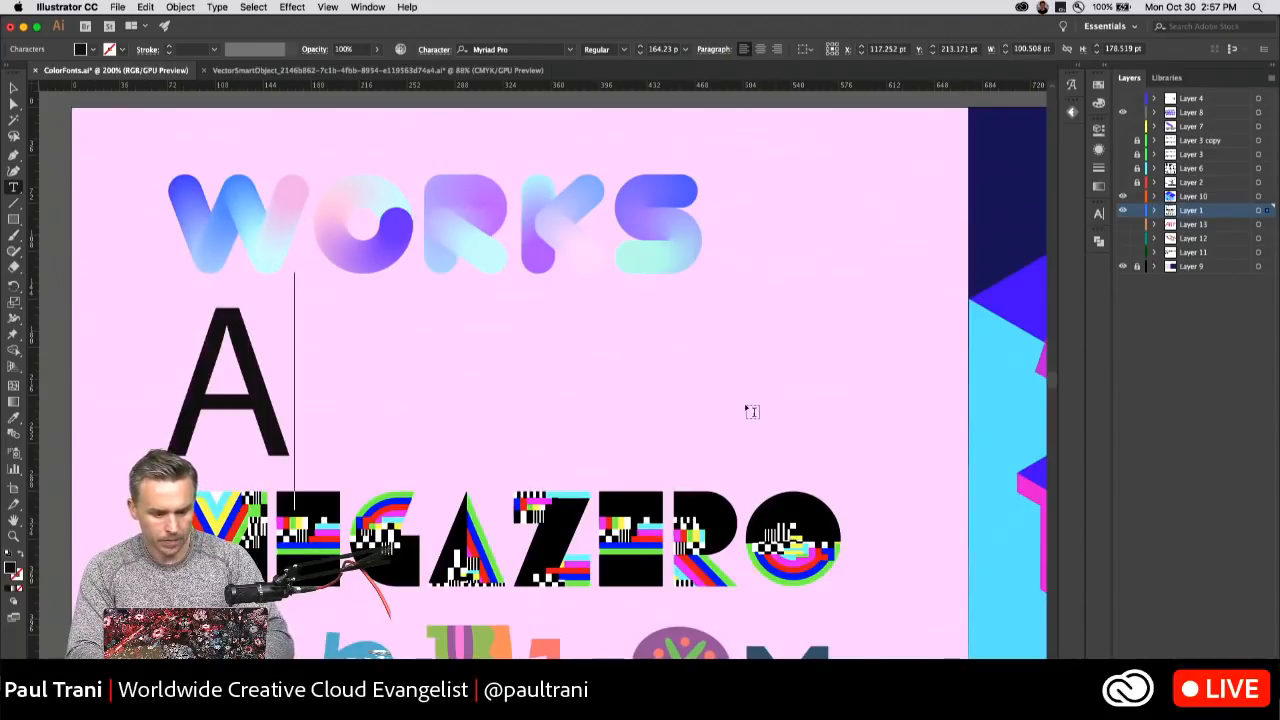
key("BackSpace")
type("a")
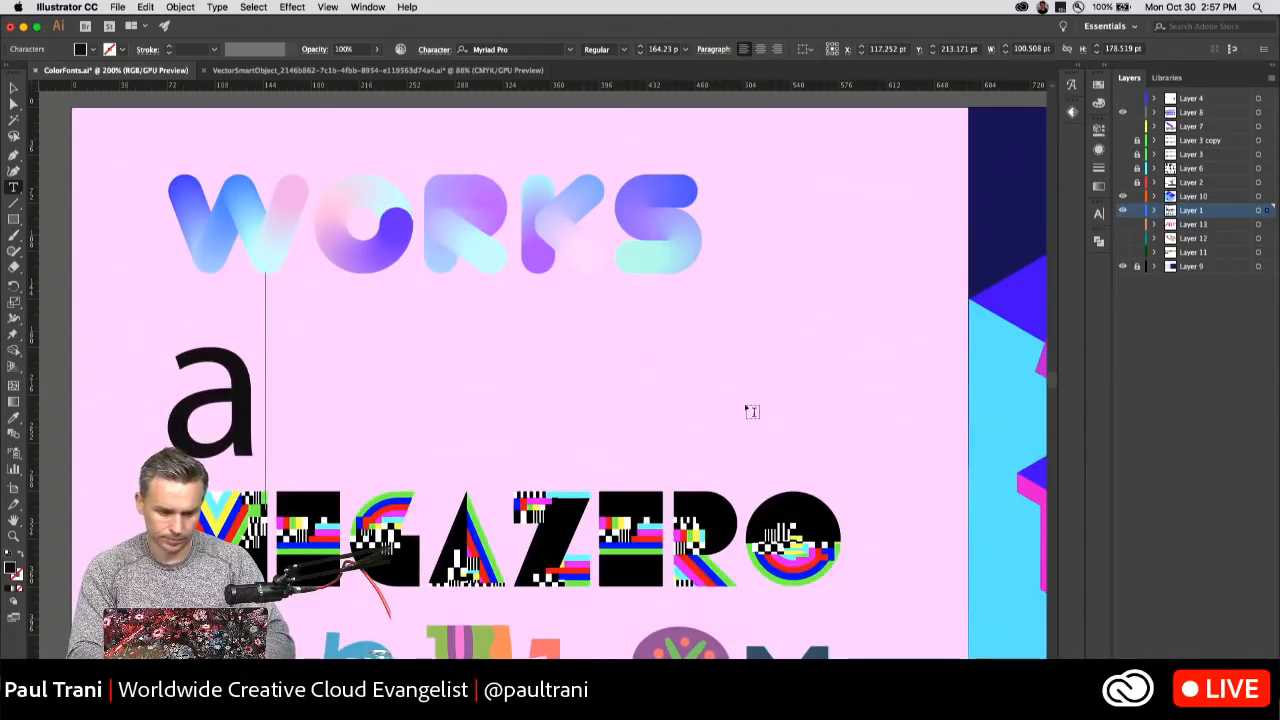
key("shift+Left")
key("BackSpace")
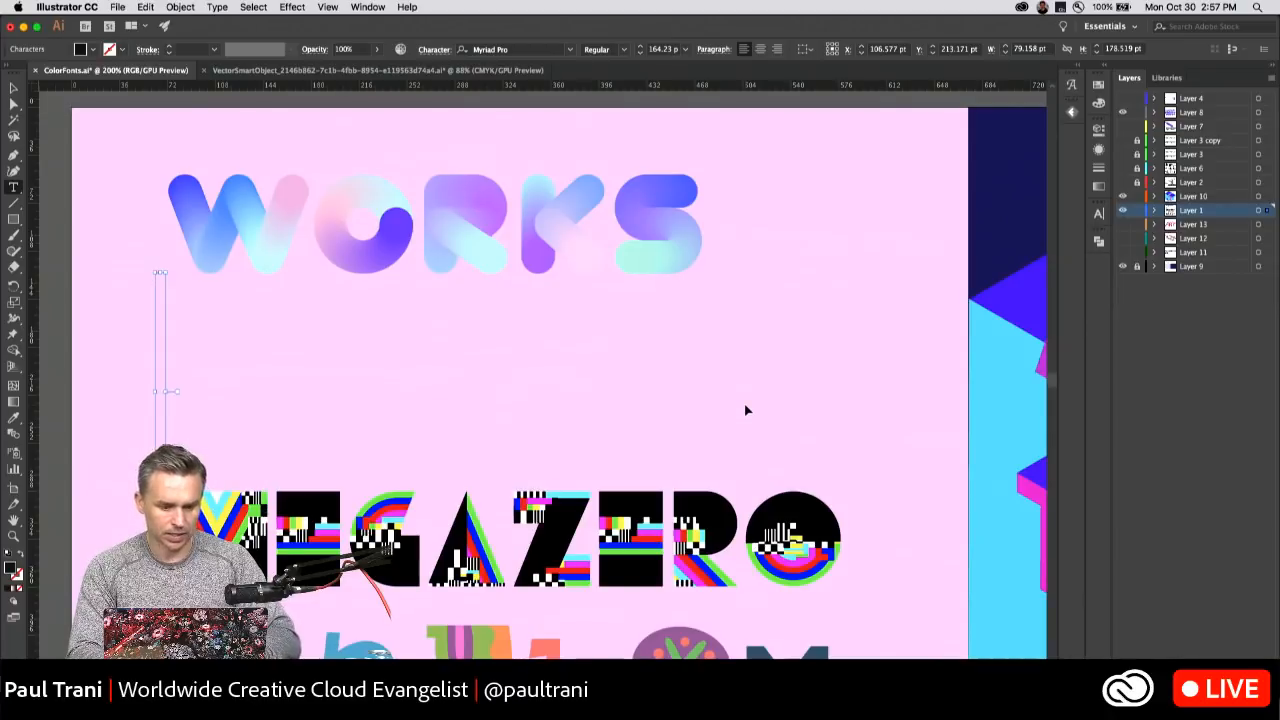
type("A")
key("super+z")
key("super+z")
key("super+z")
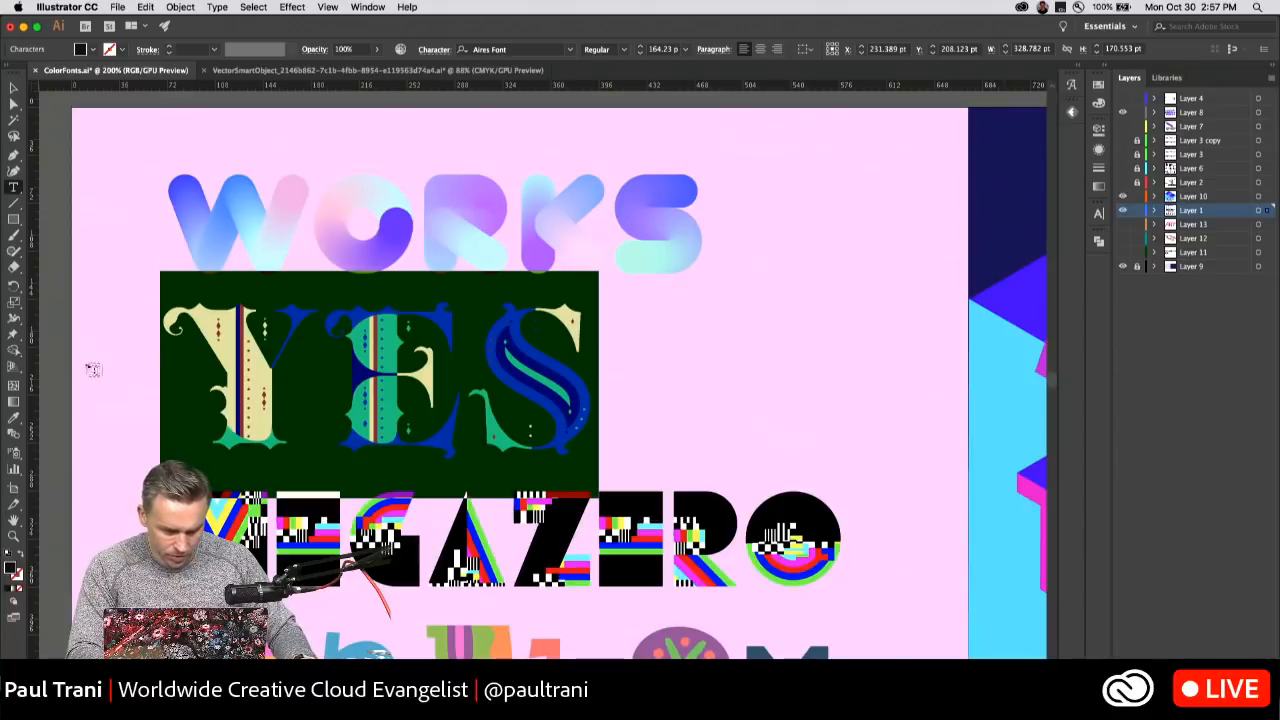
Change the word YES on the pink artboard to AIRES, finish the text editing, and deselect the line.
left_click_drag(455, 376, 646, 398)
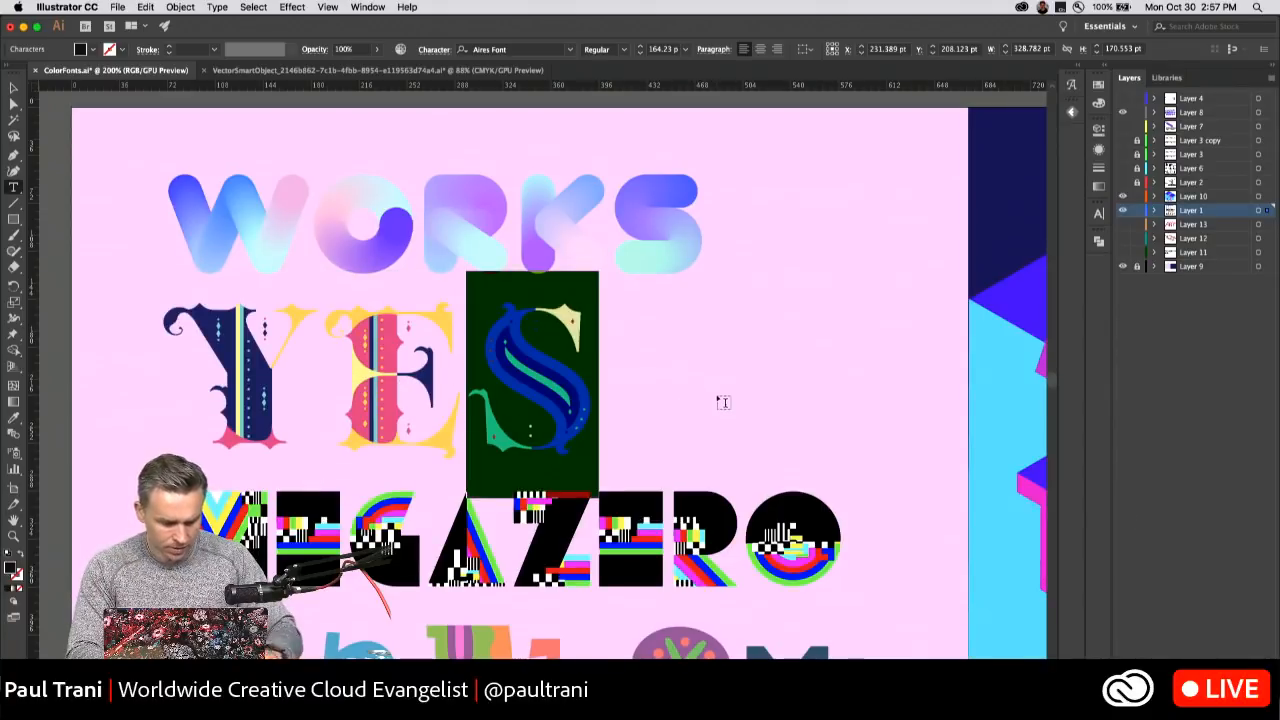
type("AIRE")
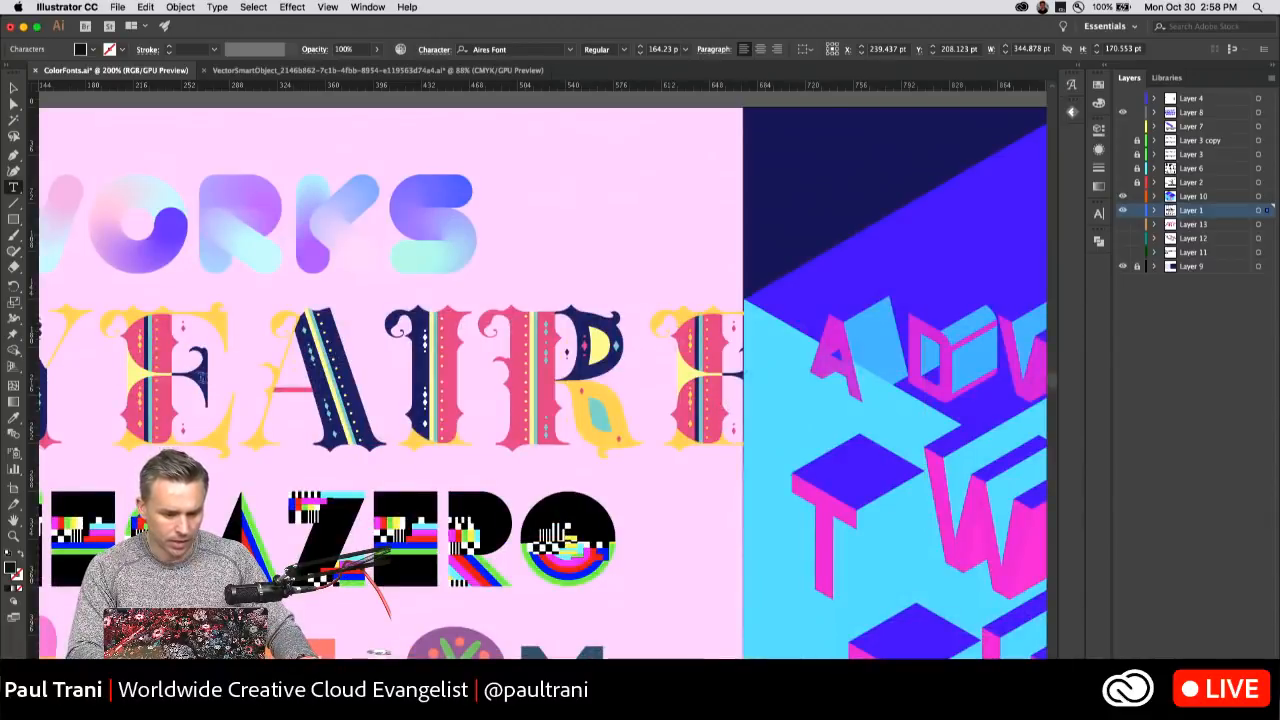
left_click_drag(203, 377, 117, 395)
key("BackSpace")
key("Escape")
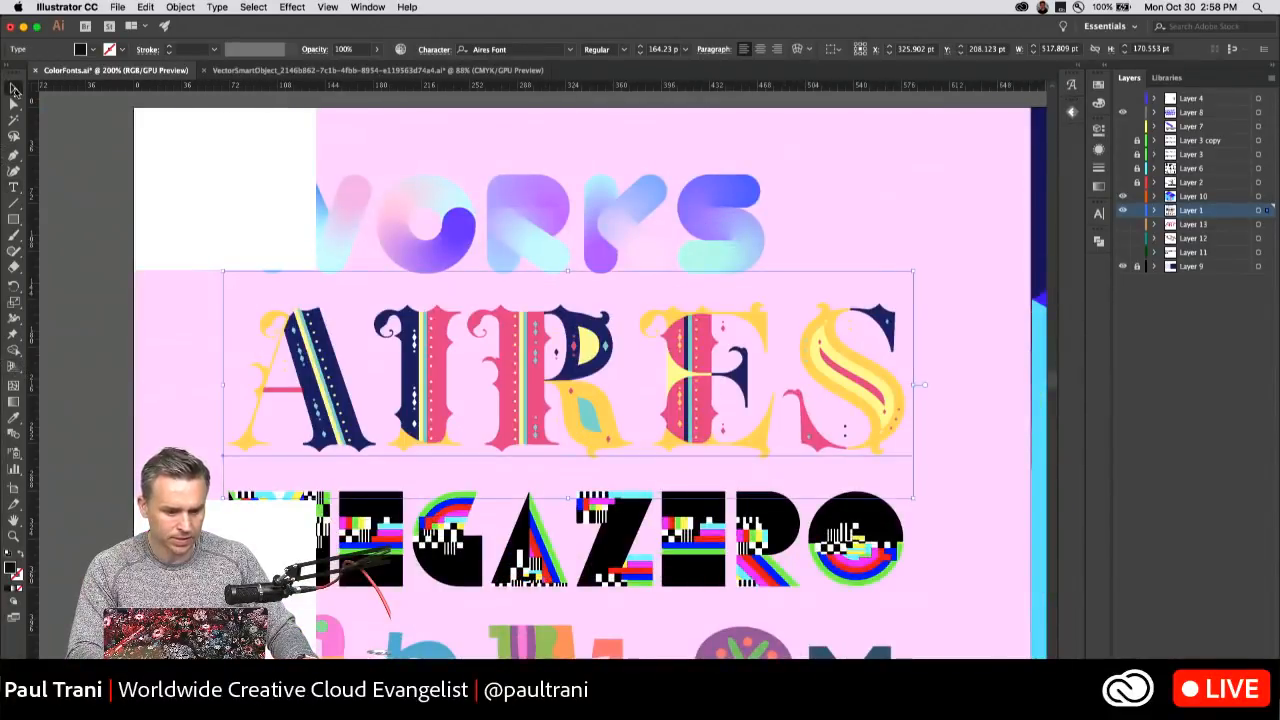
left_click(240, 165)
left_click_drag(143, 234, 180, 138)
scroll(180, 138, "down", 5)
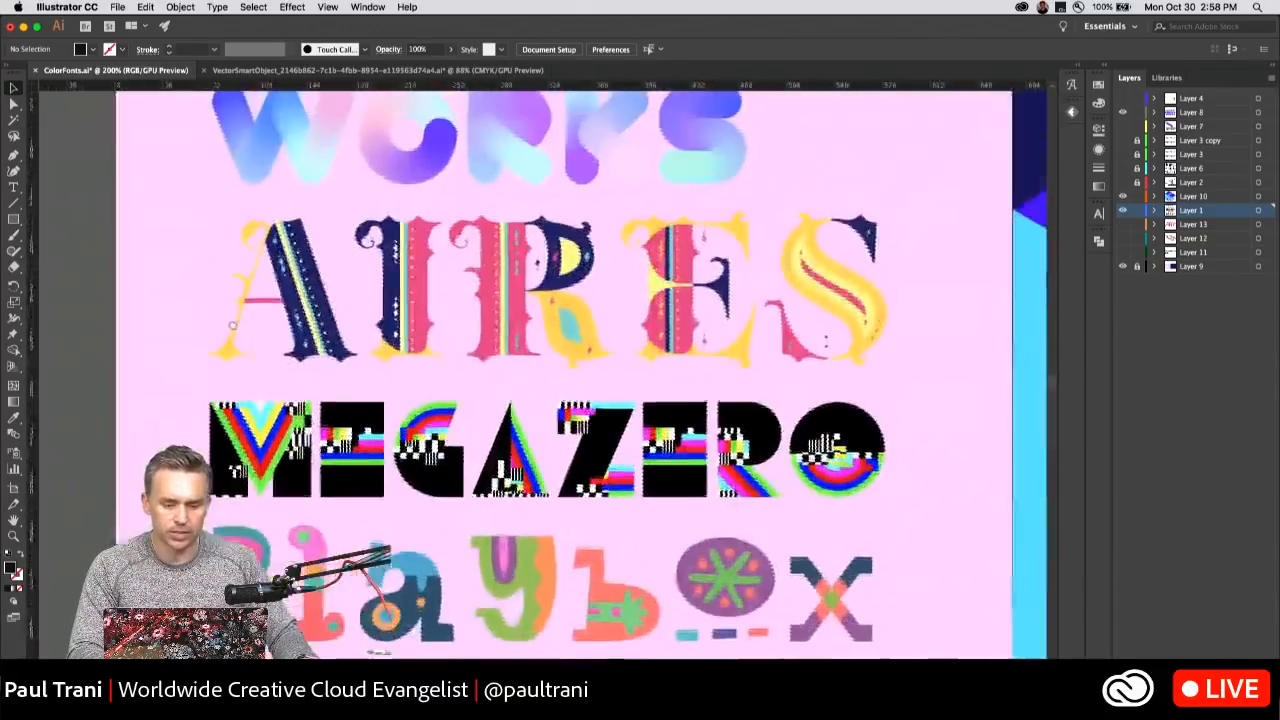
left_click_drag(231, 240, 206, 211)
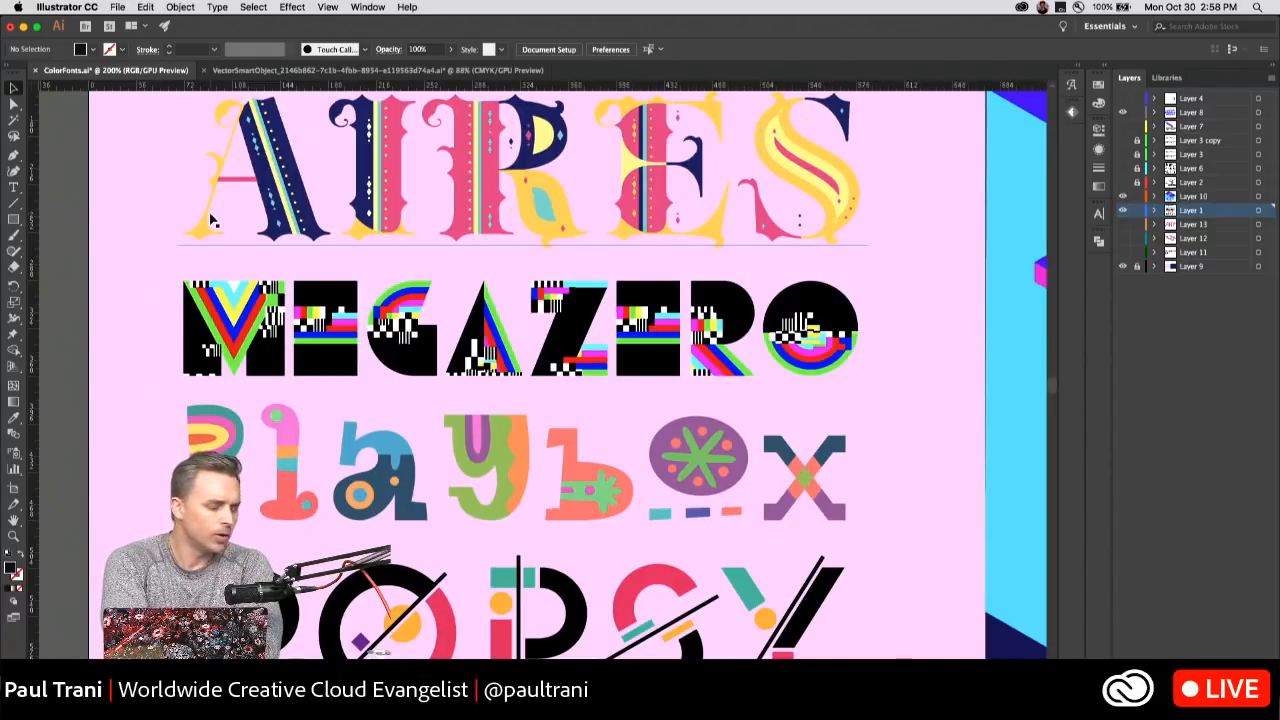
In Fontself Maker's advanced spacing for THREEDEEEFONT, apply Auto Space with 50 and Mono Space with a uniform width of 678.
left_click(1072, 112)
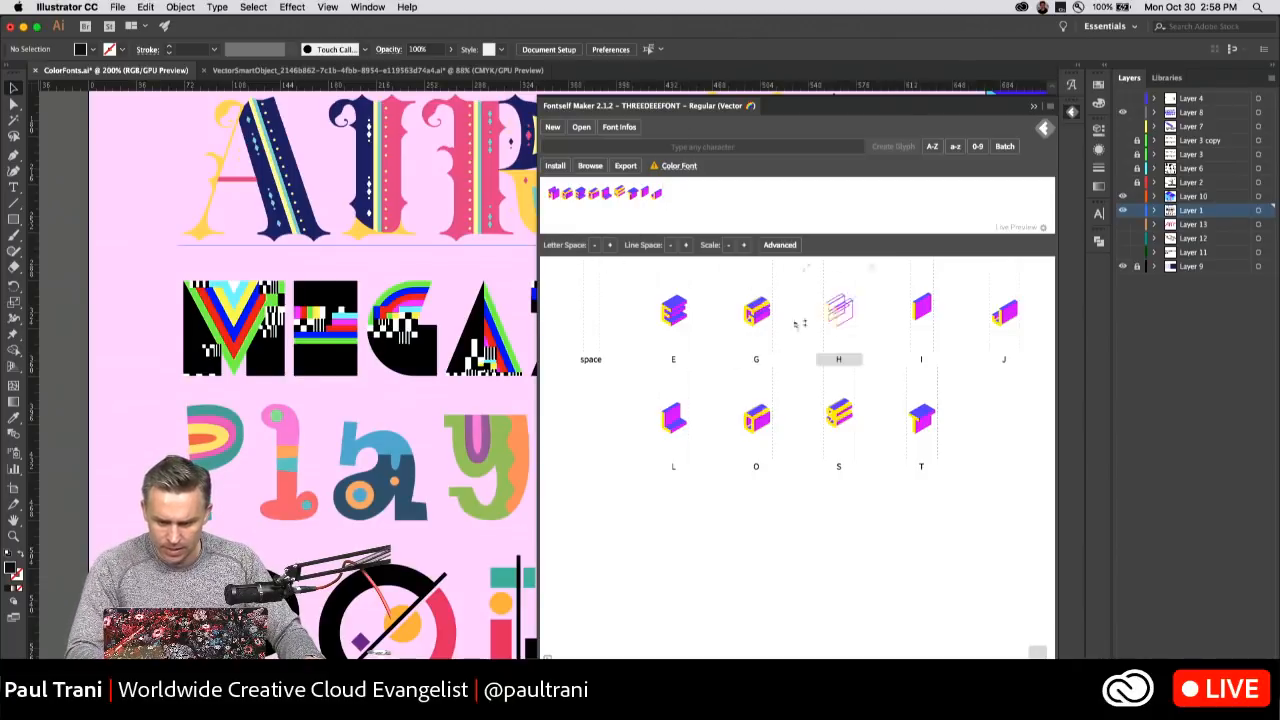
left_click(779, 246)
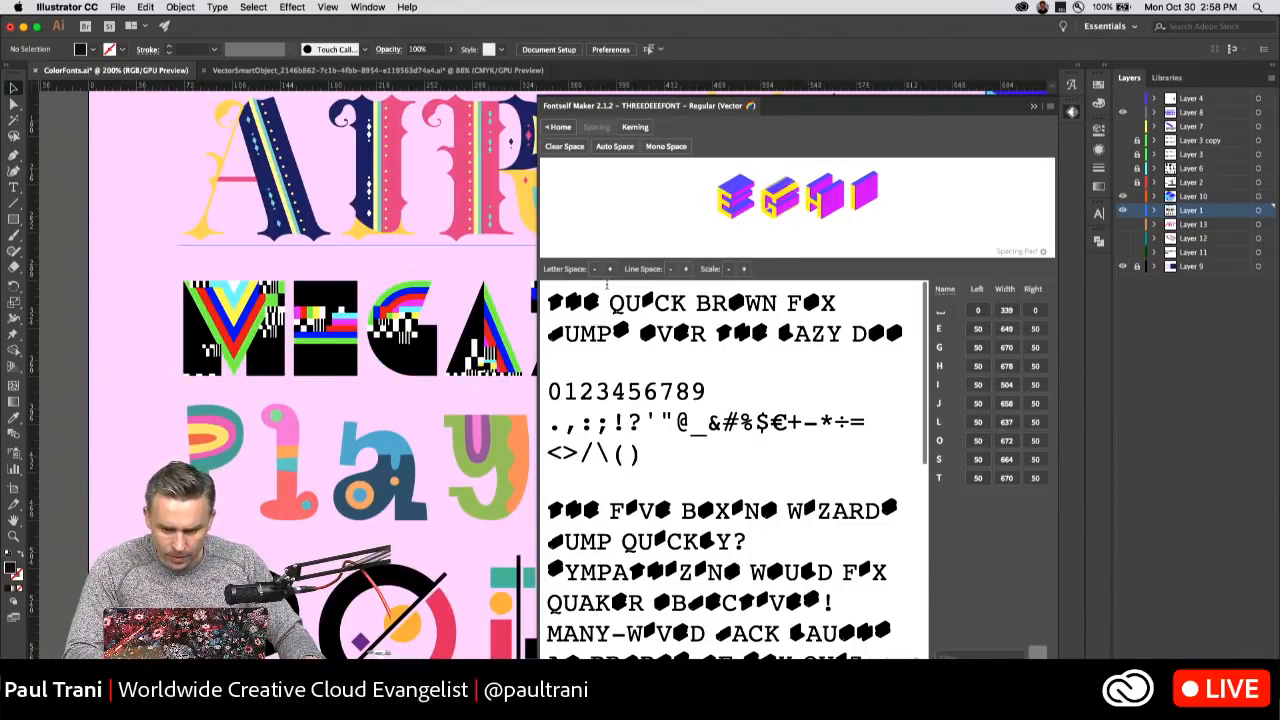
left_click(632, 150)
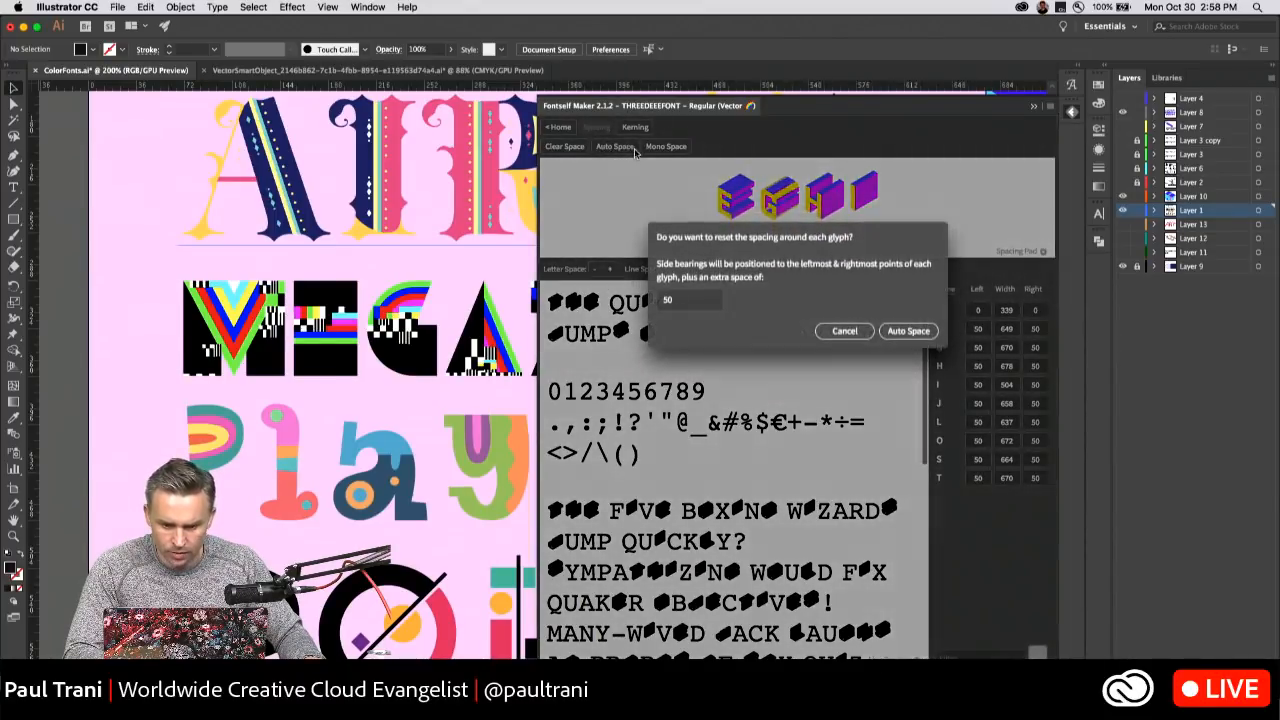
left_click(908, 331)
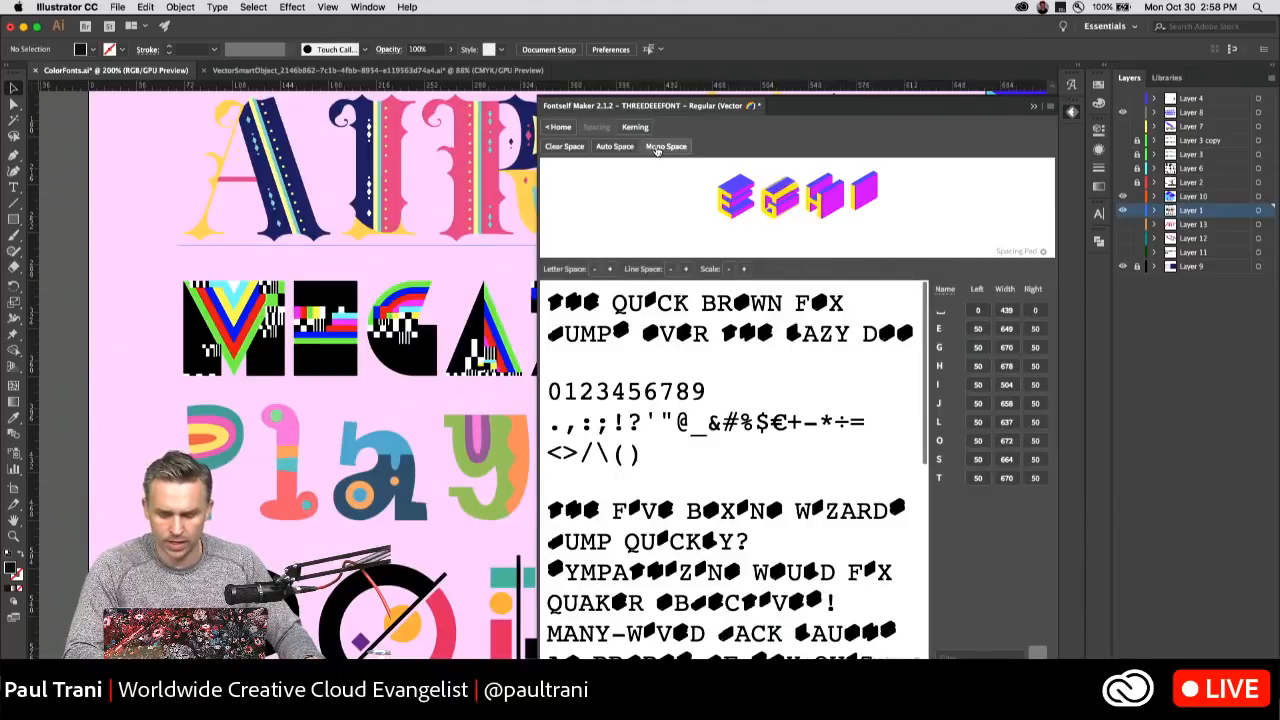
left_click(656, 147)
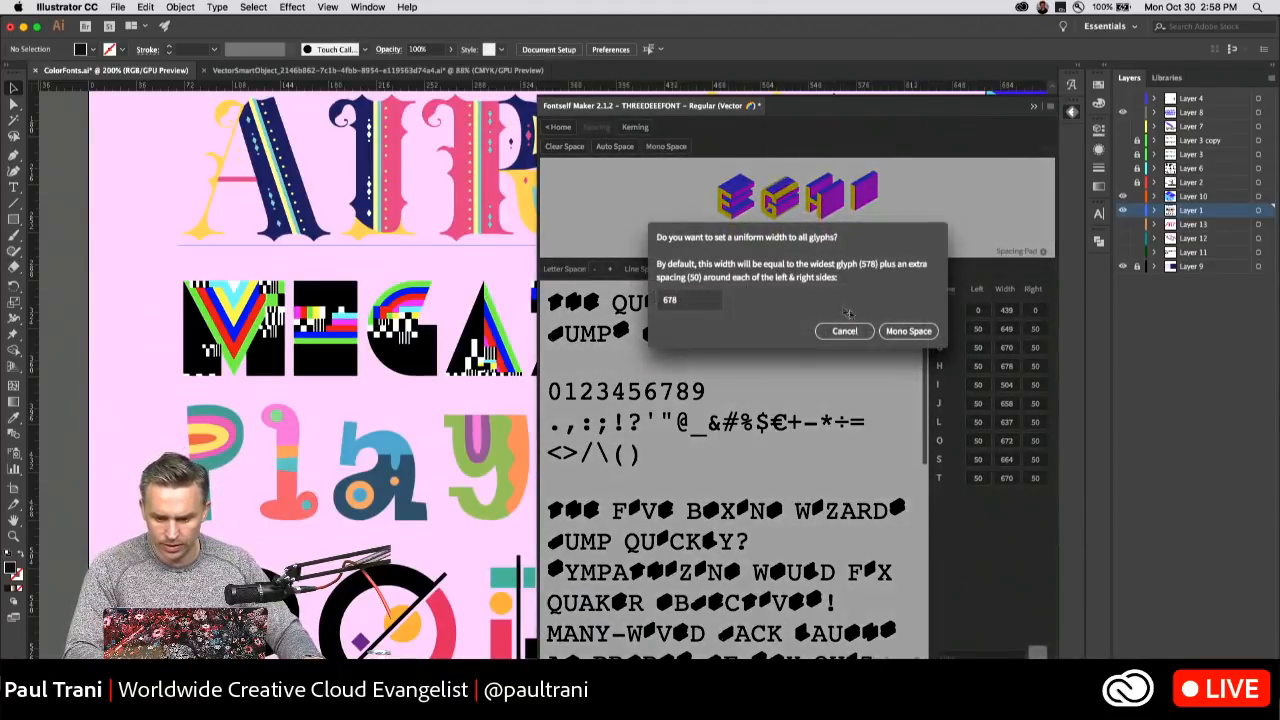
left_click(905, 331)
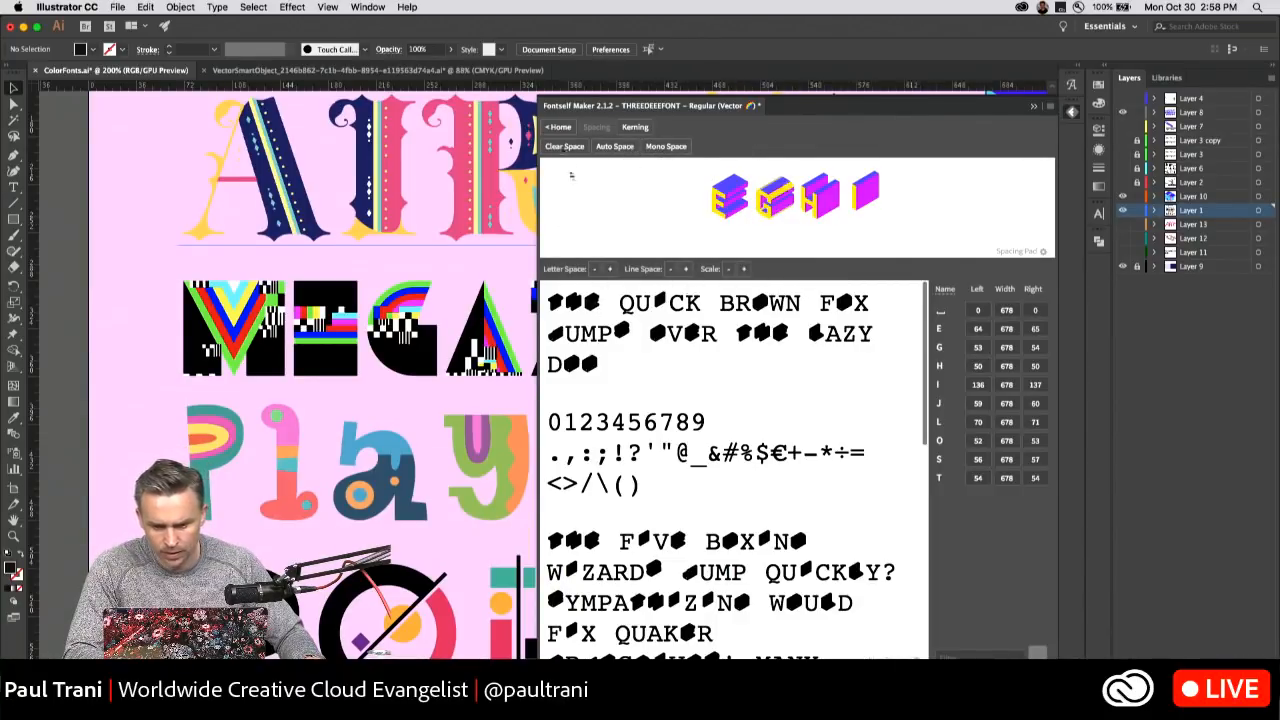
Pull the E glyph's left and right side bearings in to about 0 and -3, and collapse Fontself Maker.
left_click(558, 127)
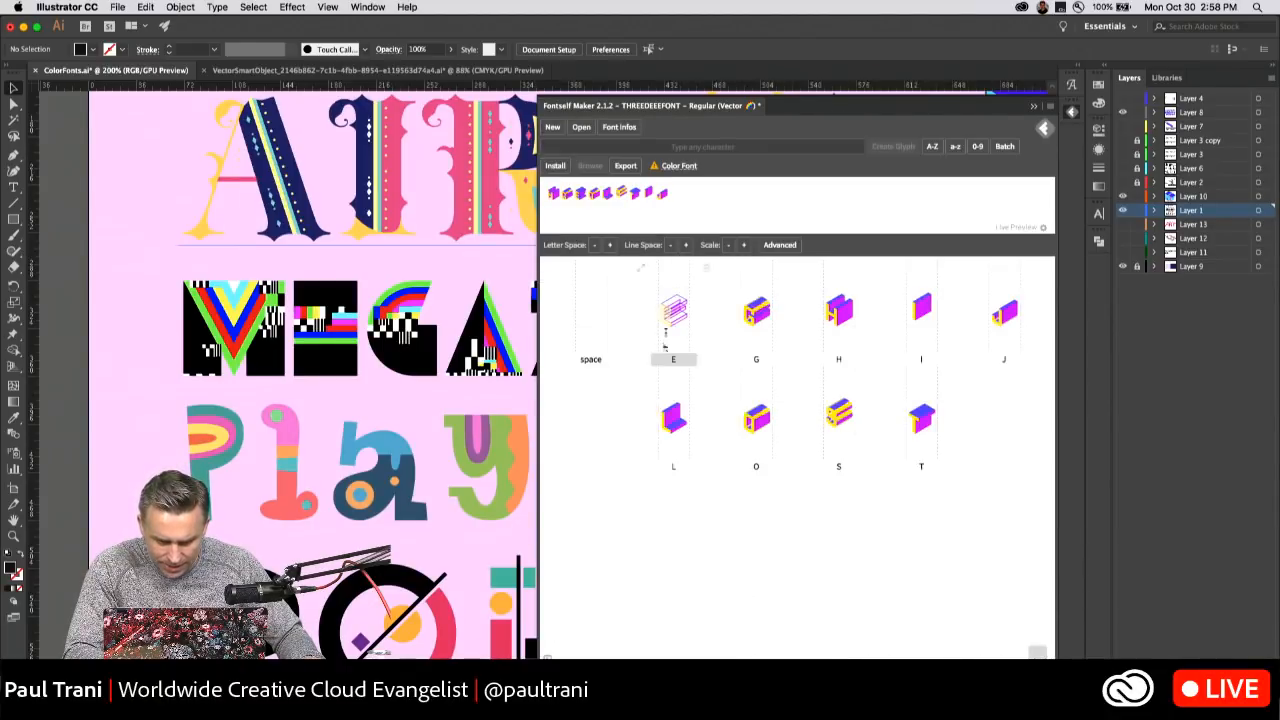
double_click(665, 345)
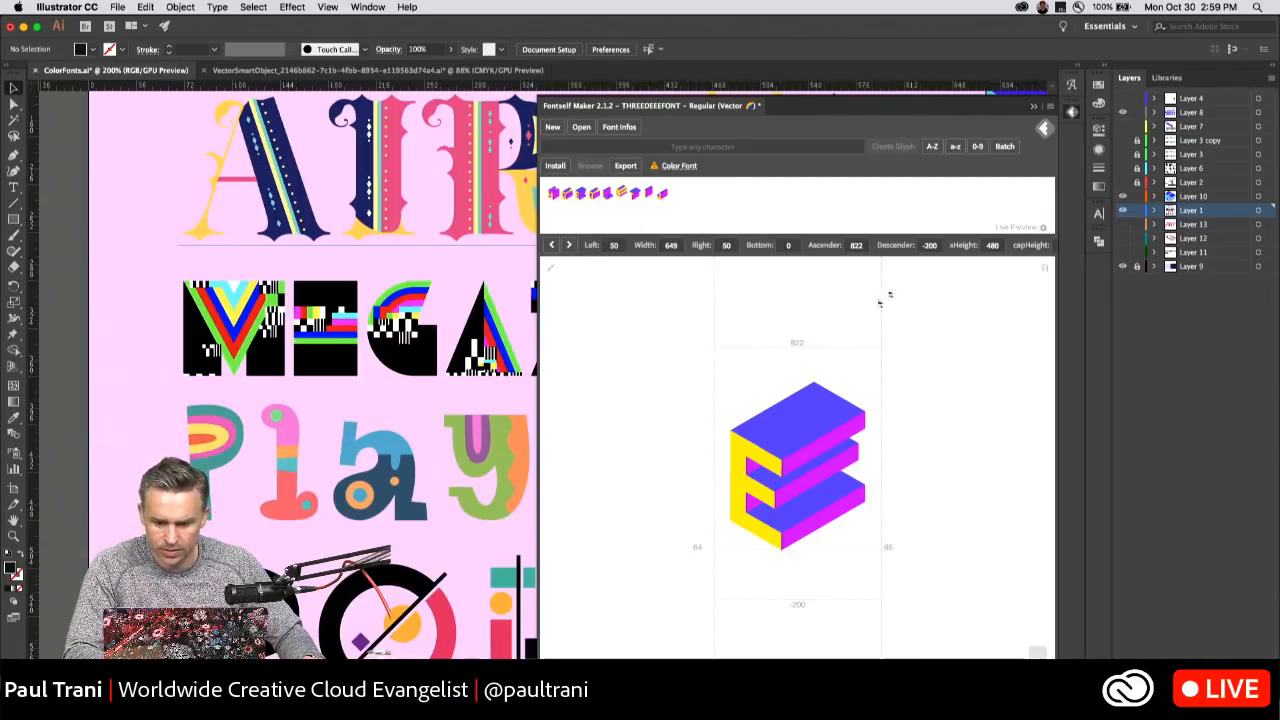
mouse_move(880, 375)
left_mouse_down()
mouse_move(900, 374)
mouse_move(865, 378)
left_mouse_up()
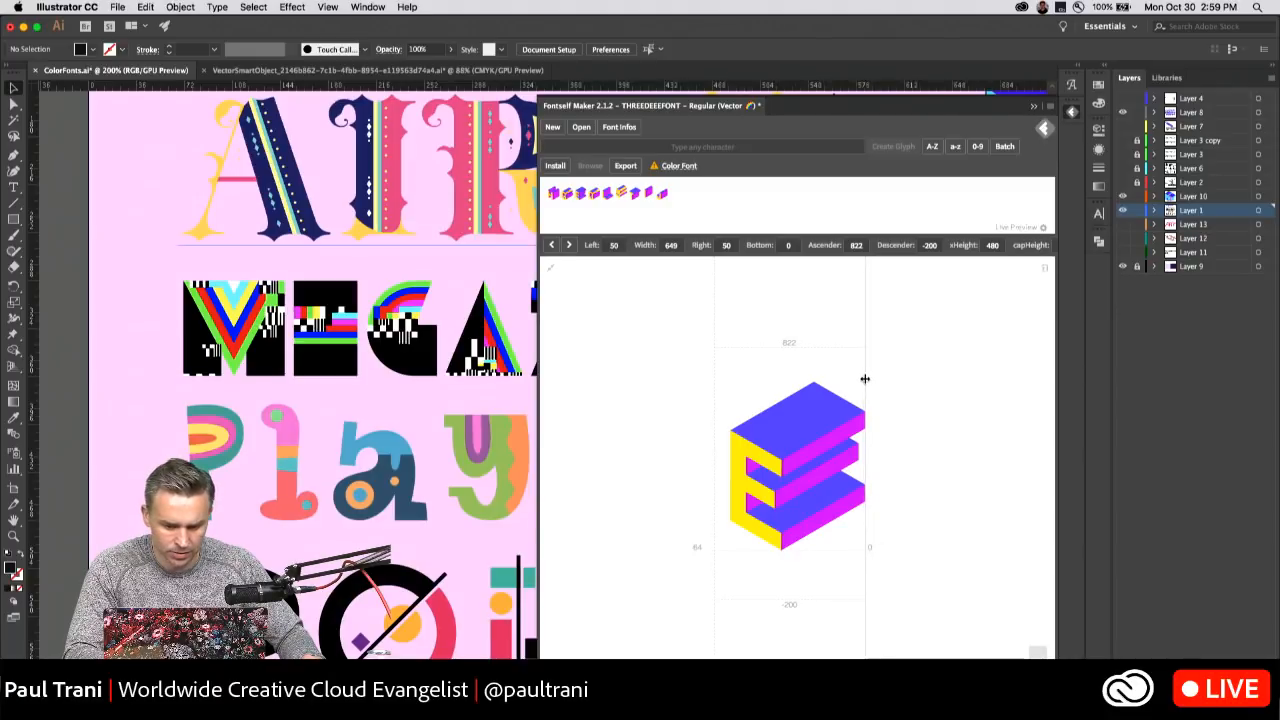
left_click_drag(716, 396, 729, 396)
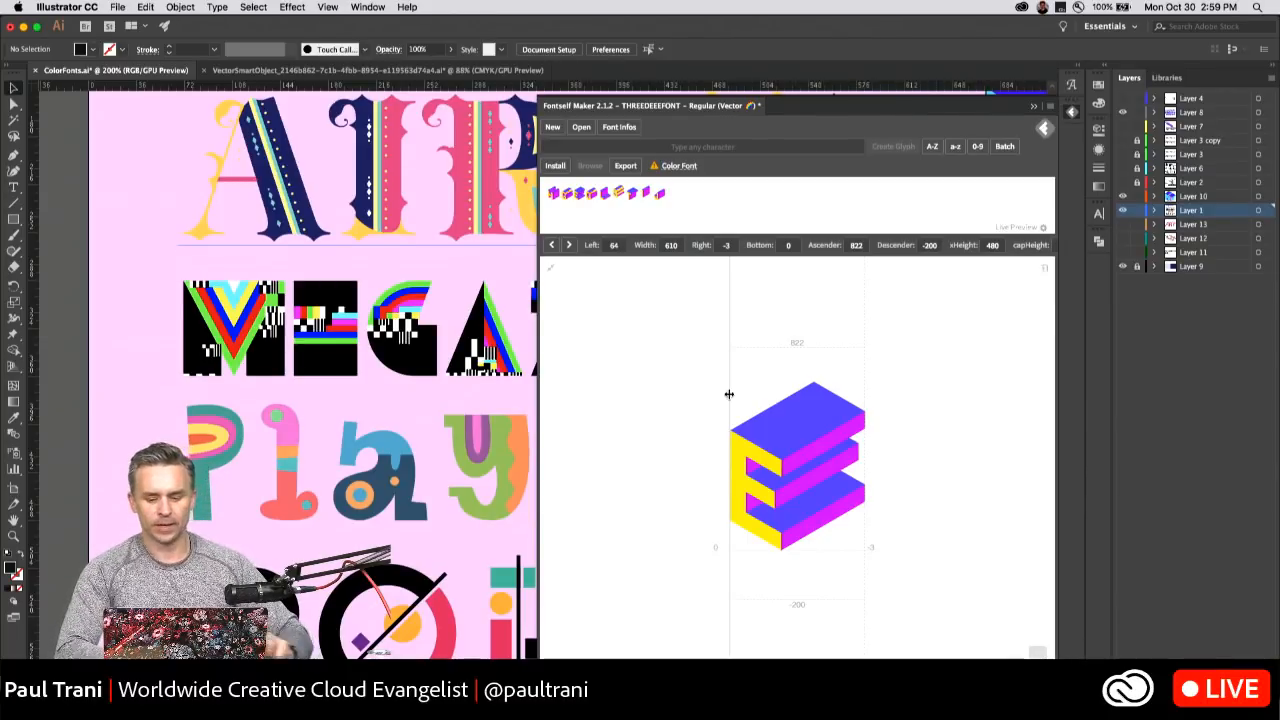
left_click(1034, 105)
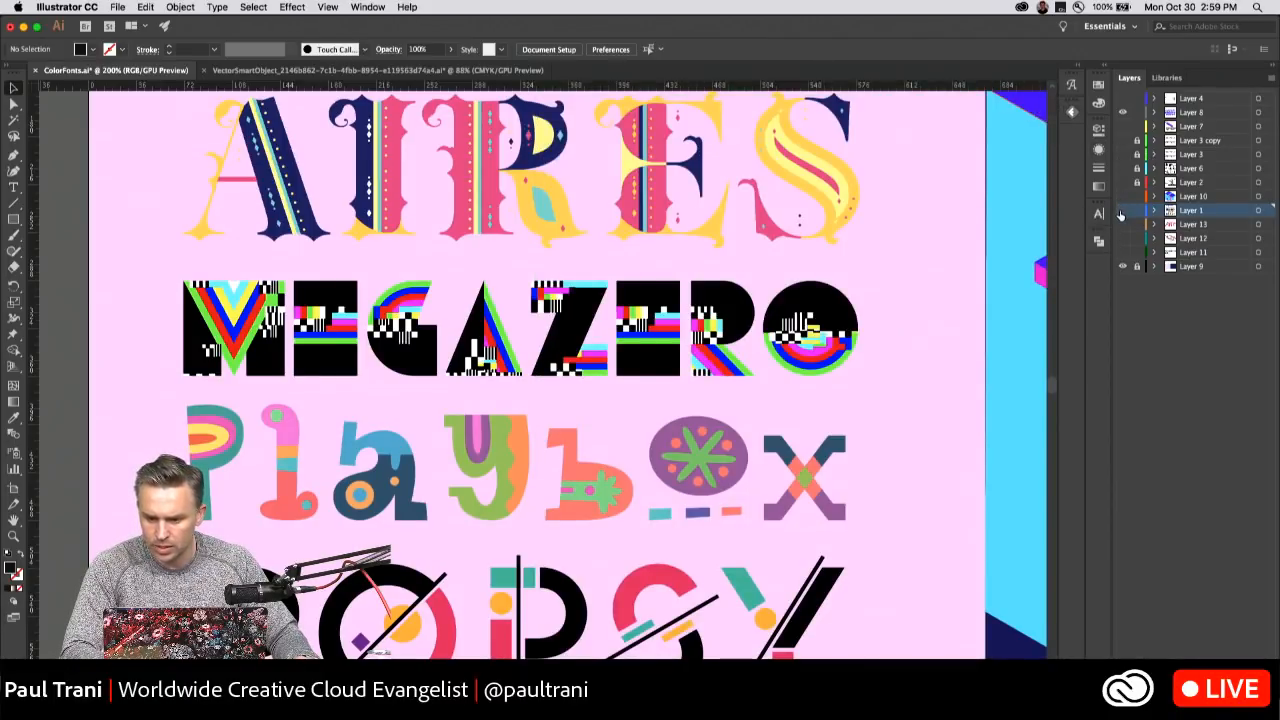
Hide Layer 10 and Layer 1, and toggle the visibility of Layer 6, Layer 3 copy and Layer 7 to check their artwork.
left_click(1121, 210)
left_click(1189, 170)
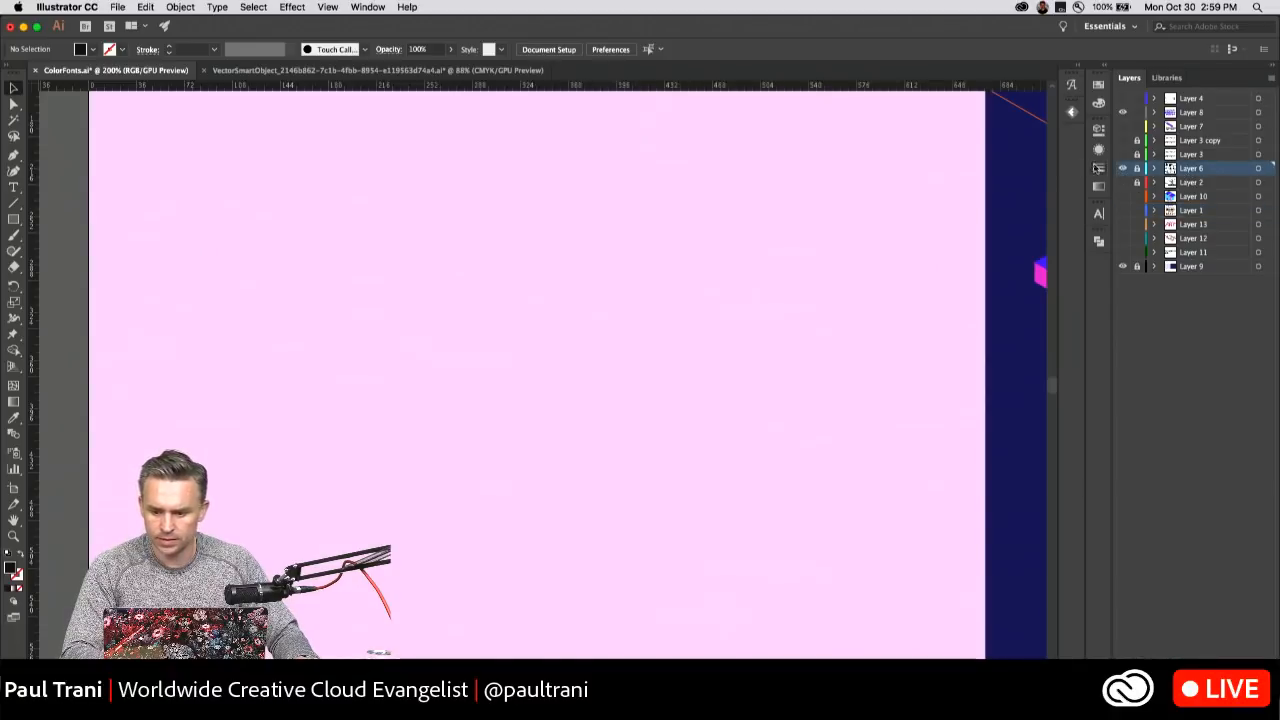
left_click_drag(720, 199, 409, 246)
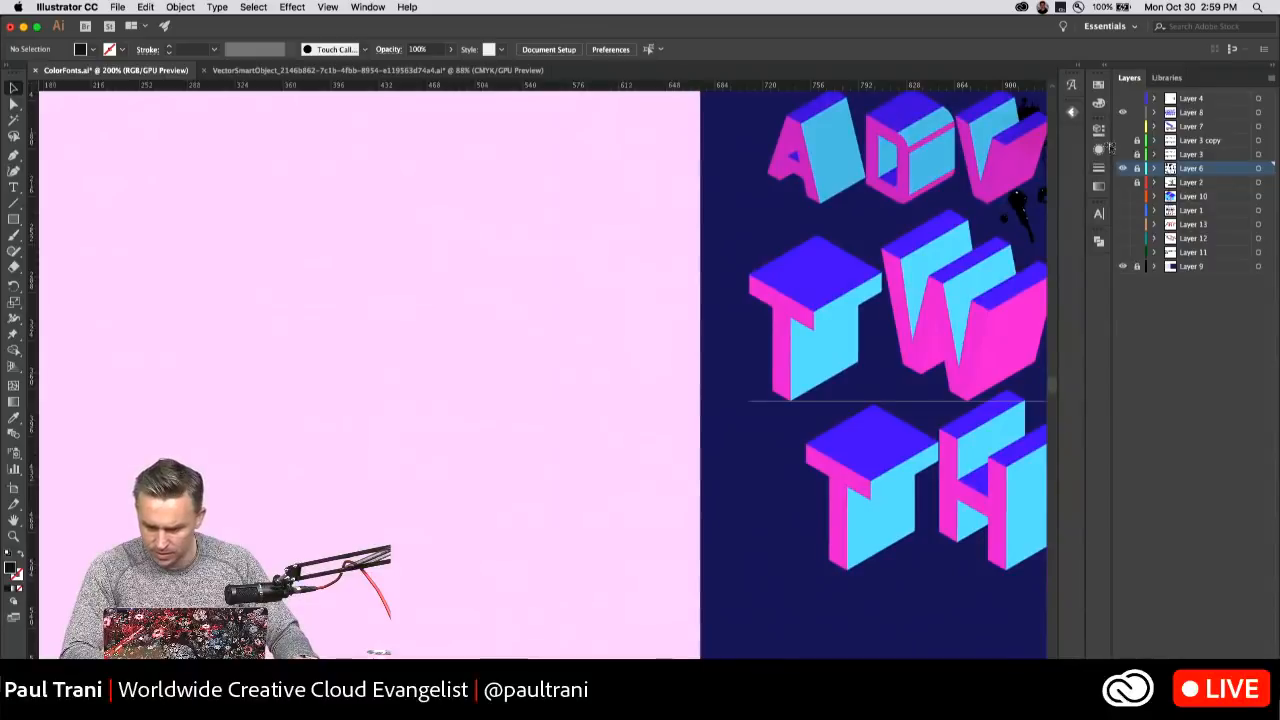
left_click(1123, 140)
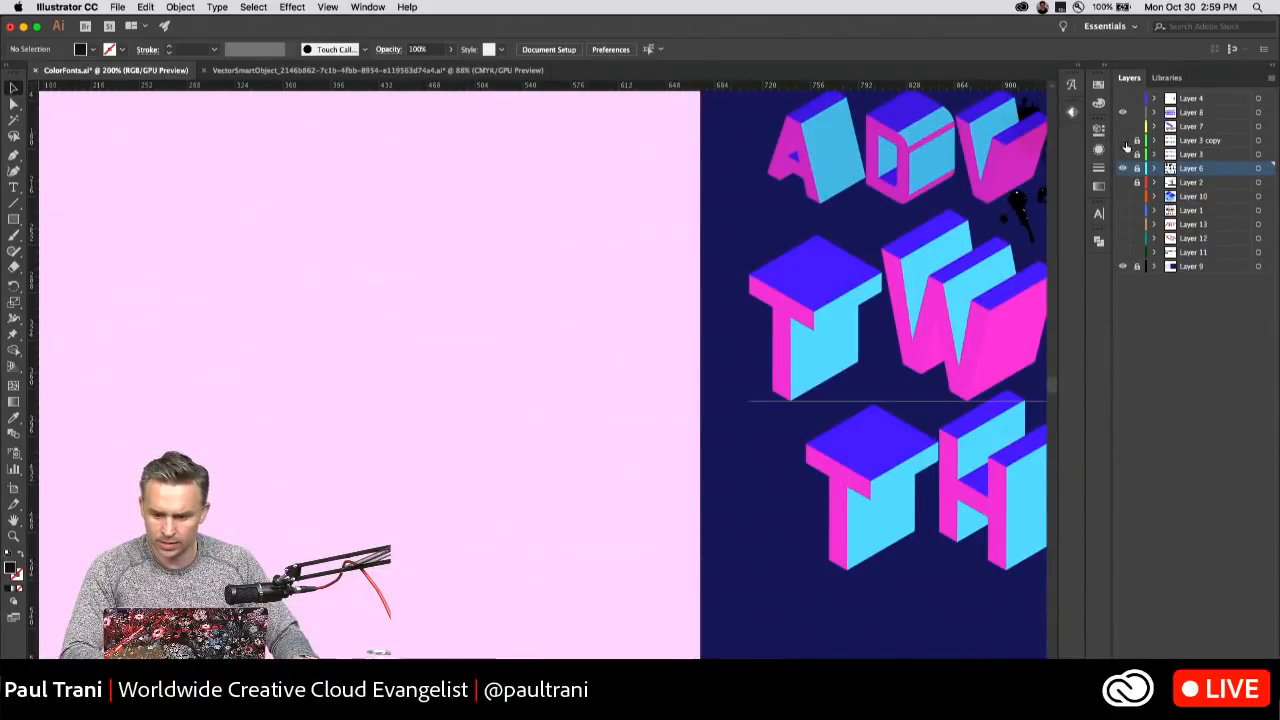
left_click(1123, 126)
left_click(1123, 127)
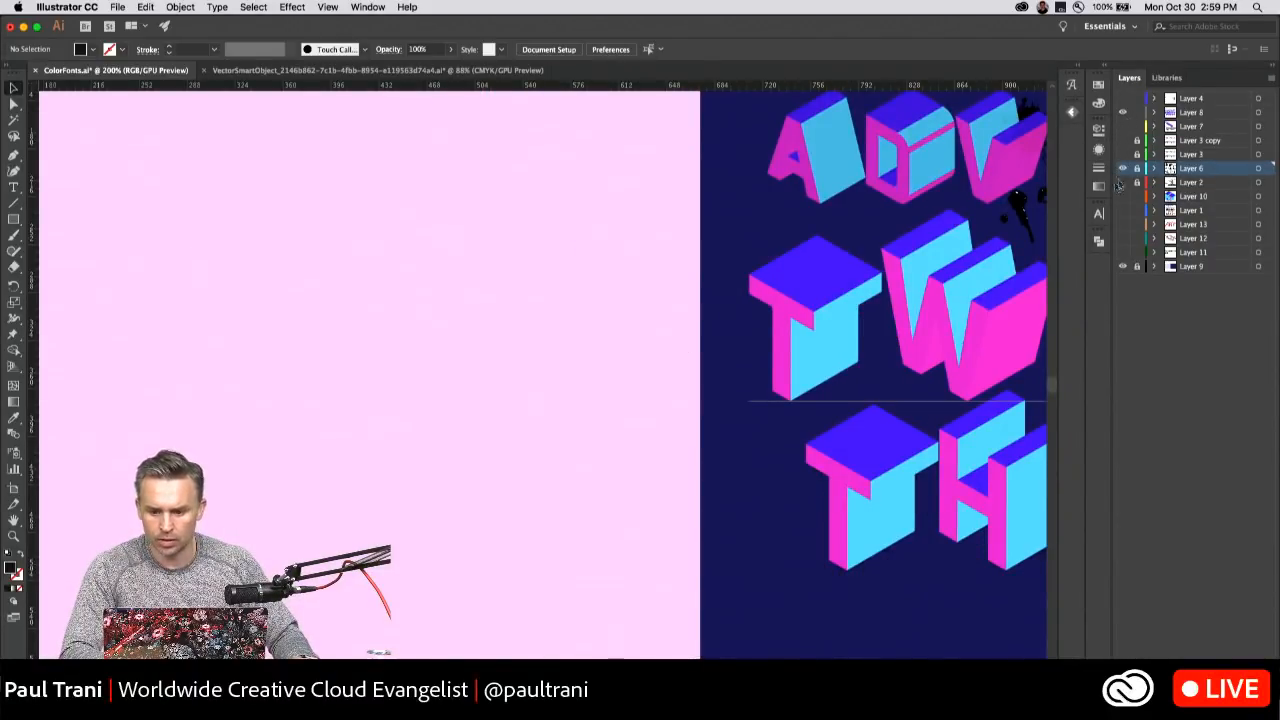
left_click_drag(697, 230, 70, 290)
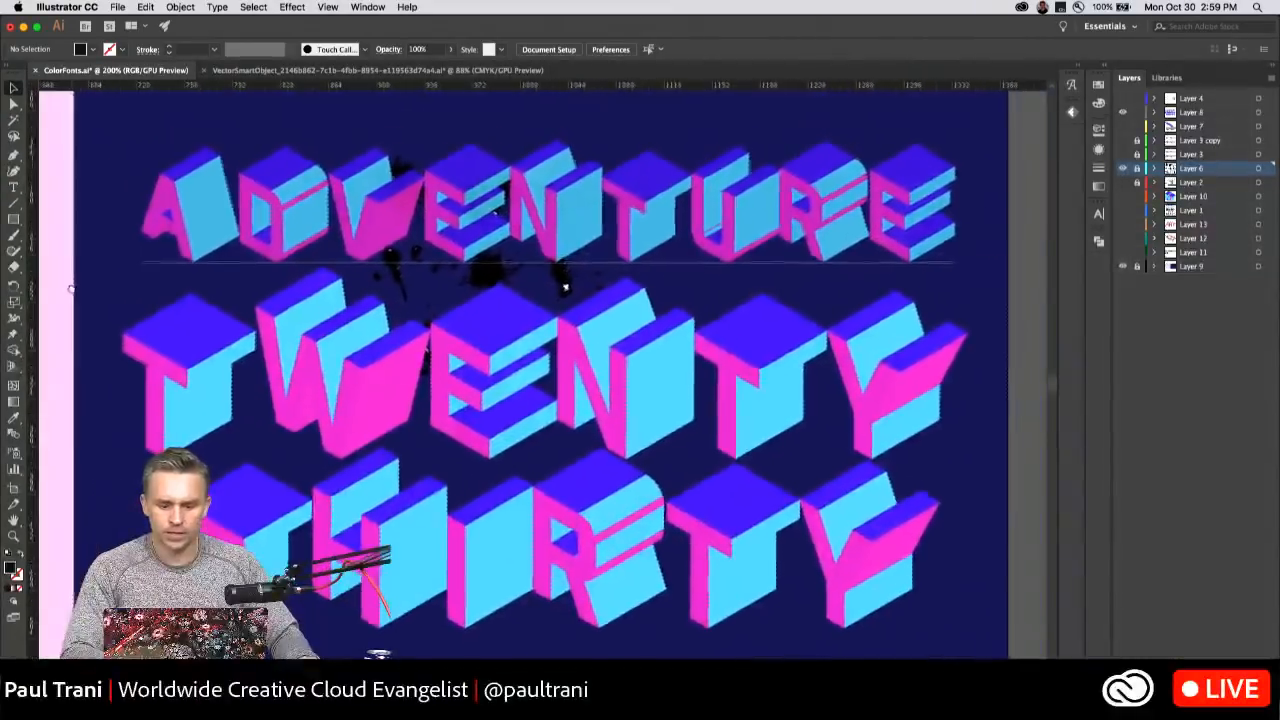
left_click(1122, 168)
Try replacing the whole word TWENTY on Layer 8 with the letter d, and undo the typing.
left_click(1209, 114)
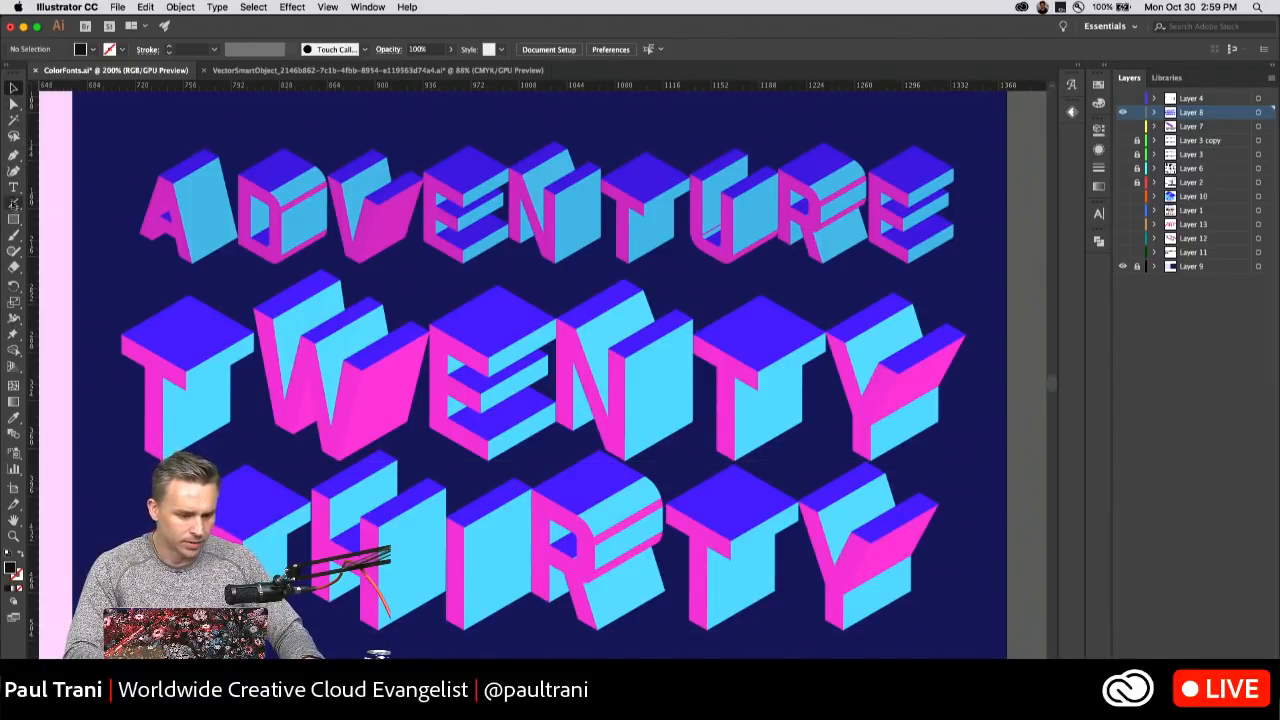
left_click(13, 187)
left_click(216, 350)
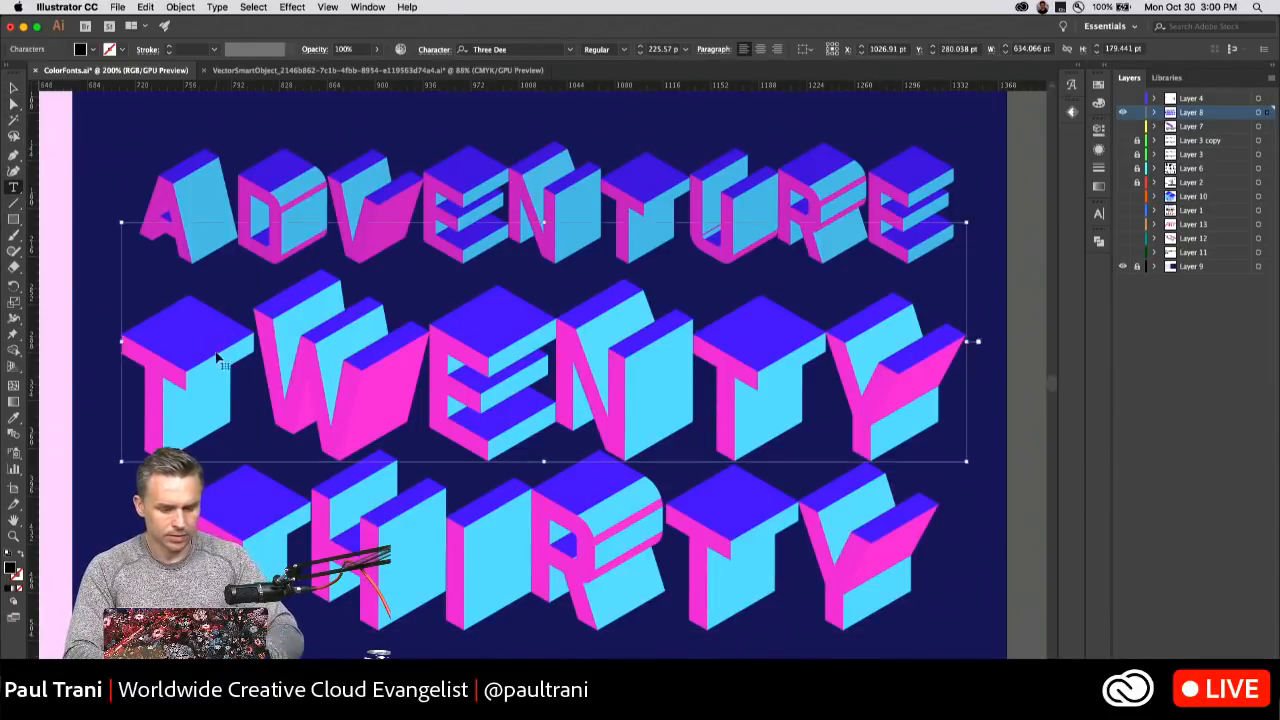
key("super+a")
type("d")
key("super+z")
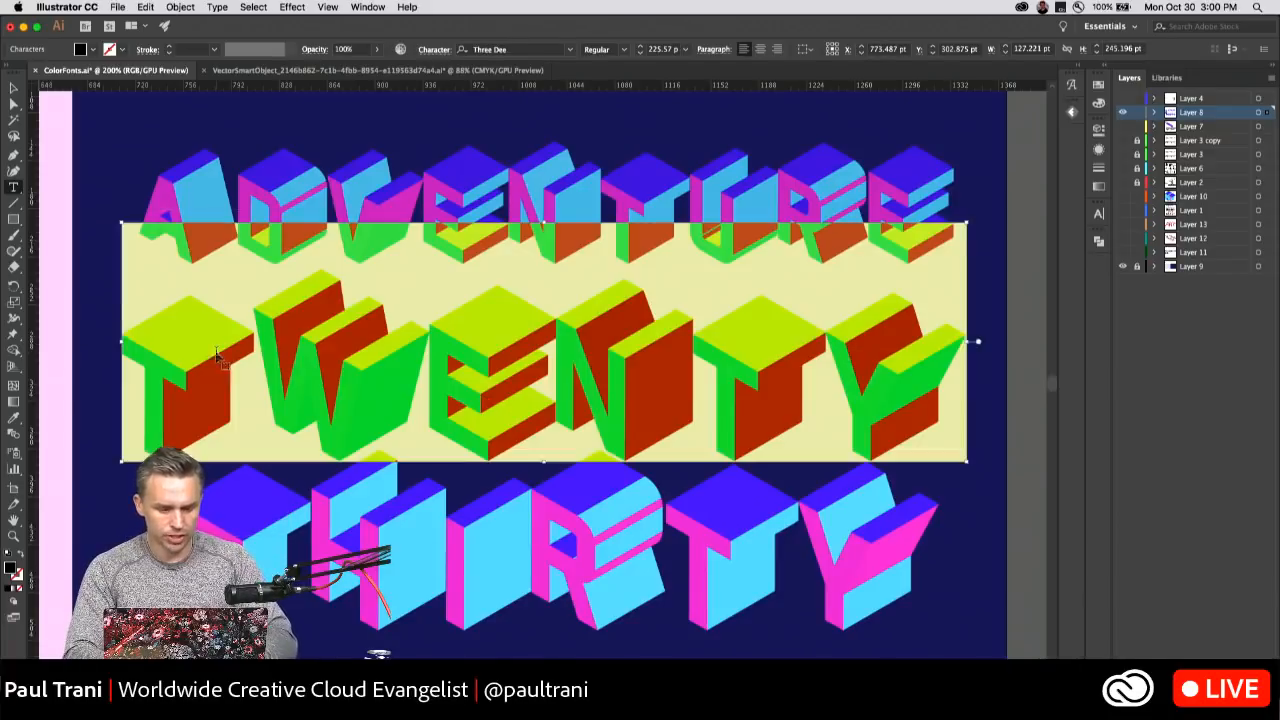
Replace the whole word TWENTY on Layer 8 with "dimension" in the Three Dee color font.
left_click(232, 353)
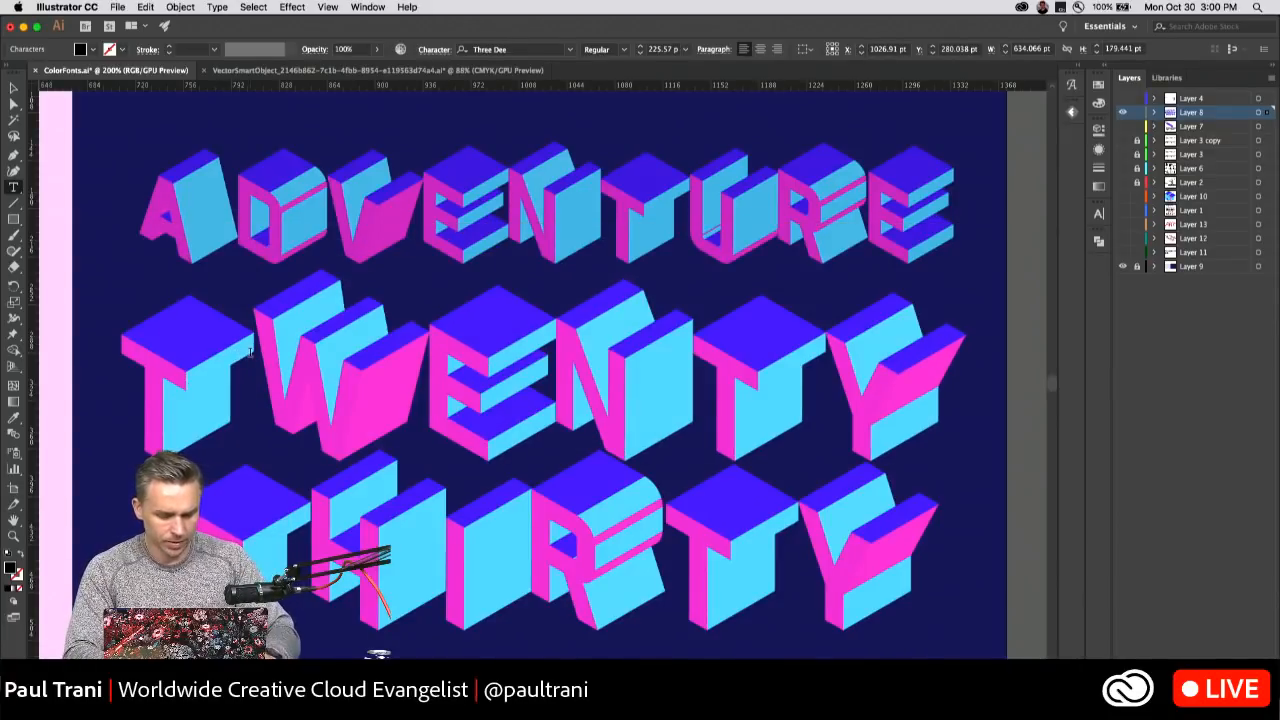
key("super+a")
type("dim")
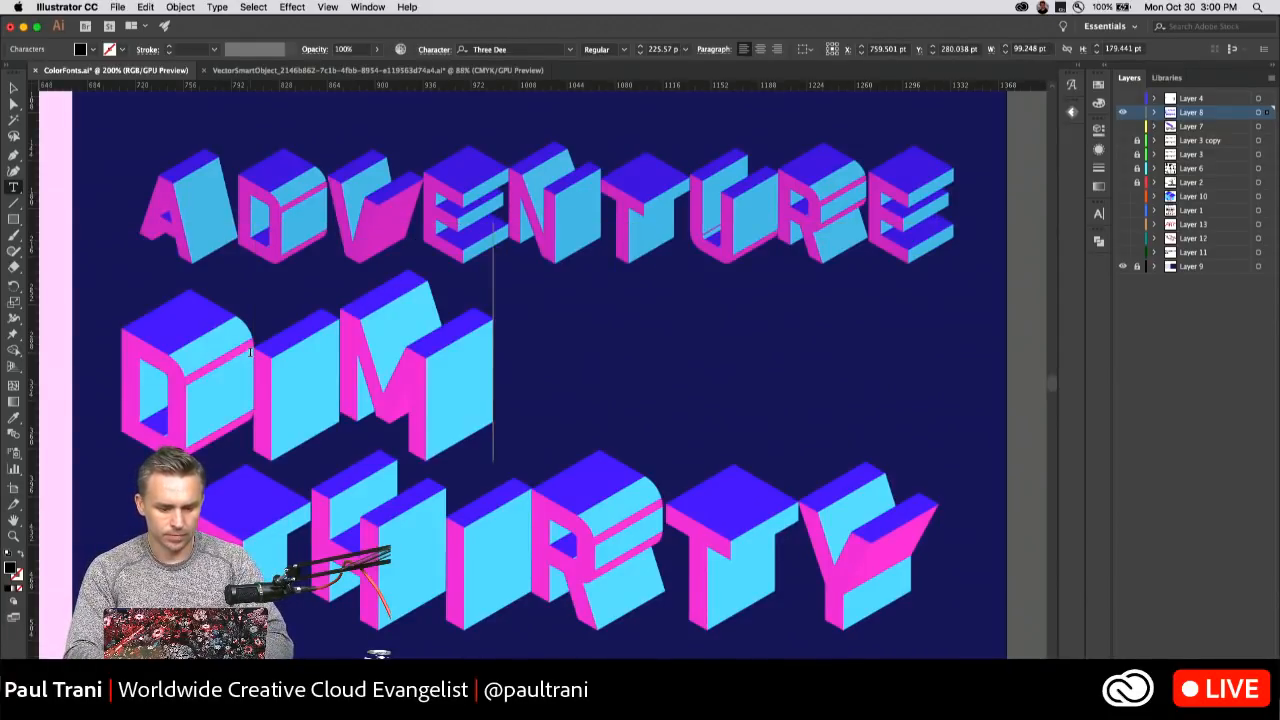
type("ension")
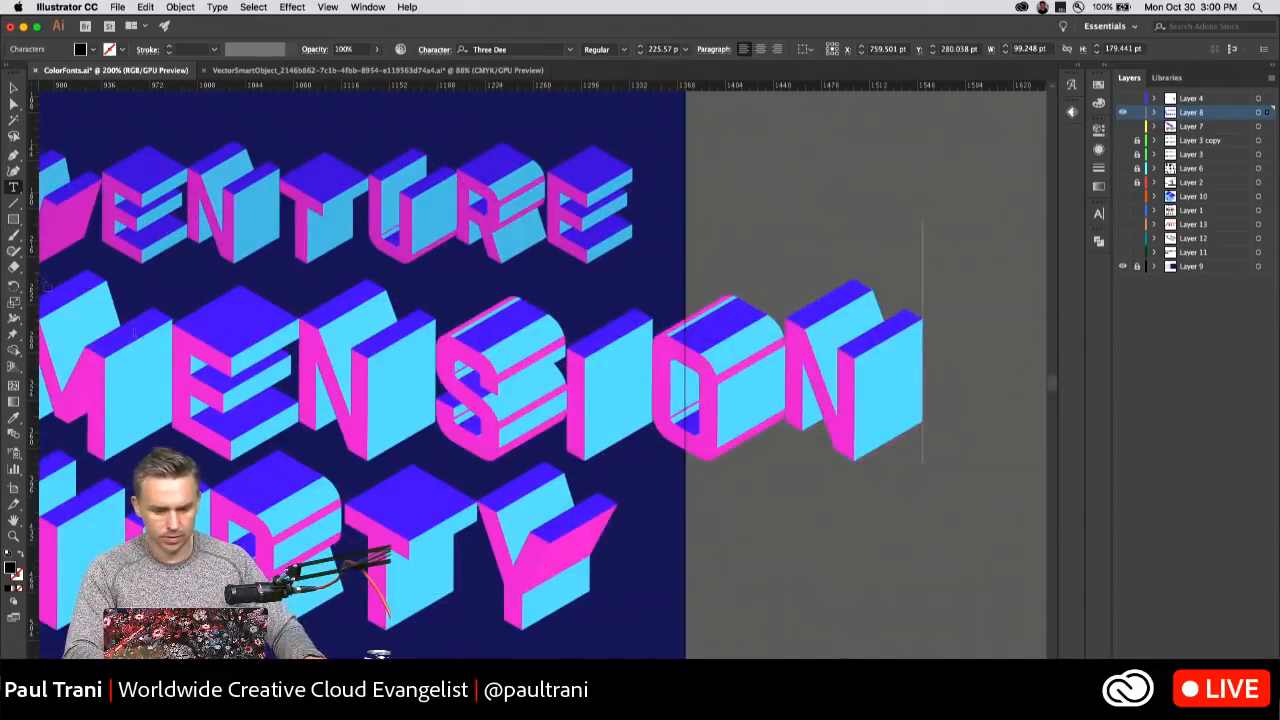
Delete the ADVENTURE text object above the DIMENSION line.
left_click(13, 88)
left_click_drag(190, 116, 477, 123)
left_click(348, 210)
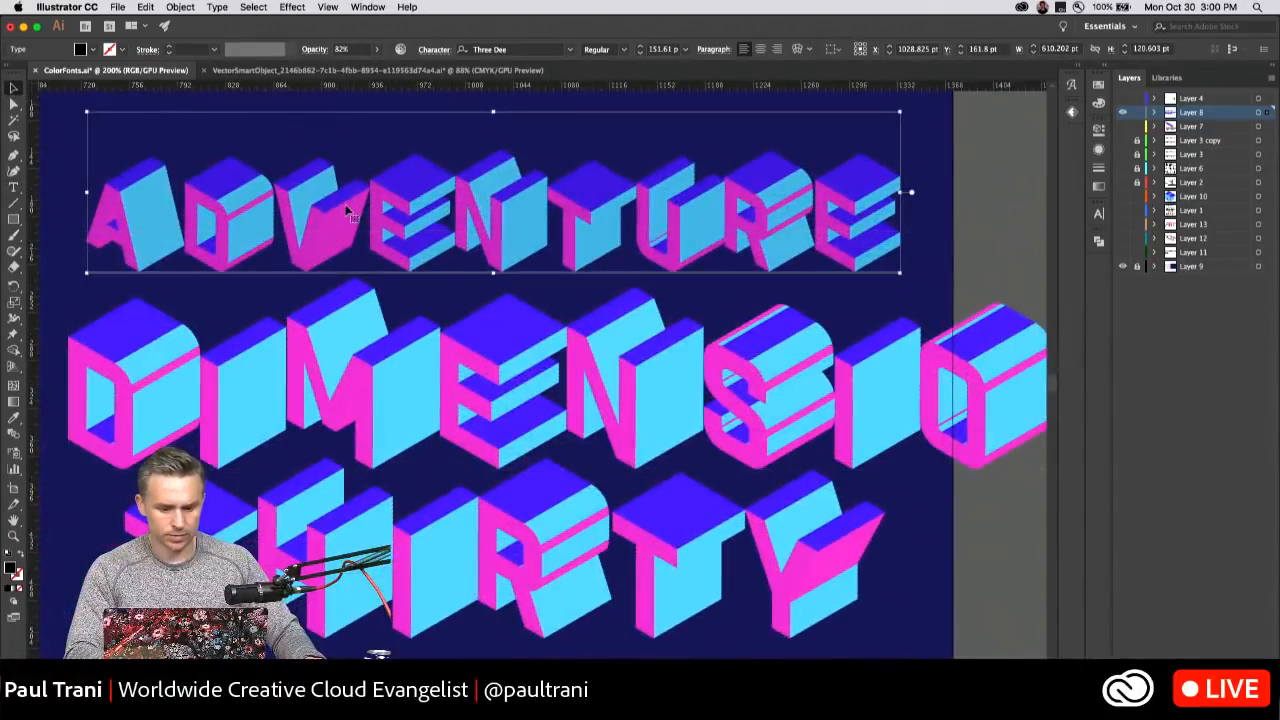
key("Delete")
Replace the whole word THIRTY below DIMENSION with "tomorrow", keeping the Three Dee font.
key("t")
left_click_drag(132, 580, 980, 613)
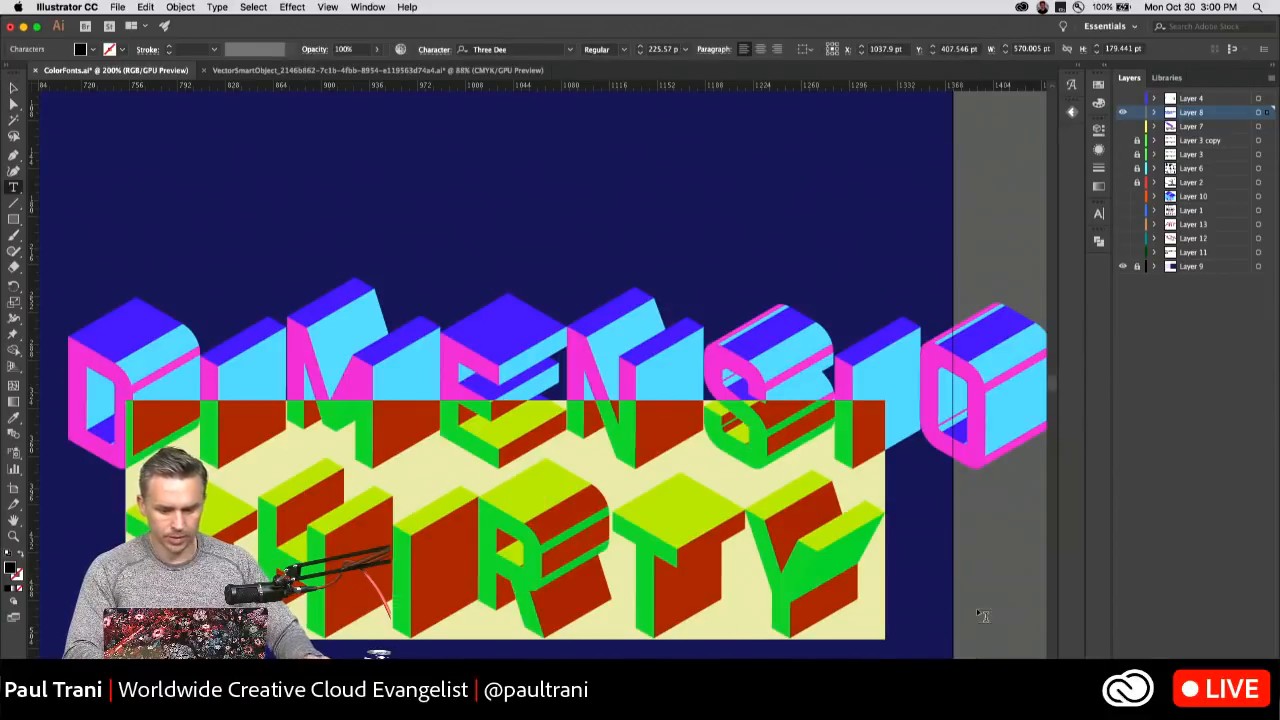
type("tomorrow")
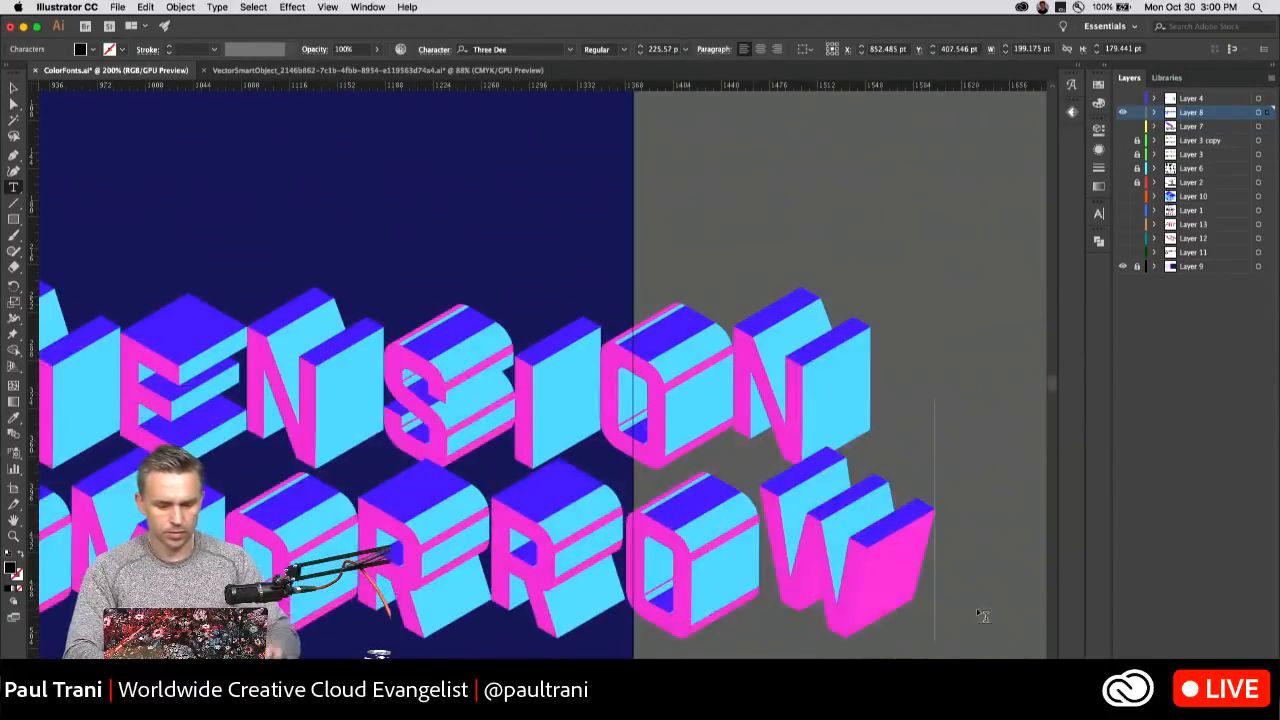
Scale the DIMENSION and TOMORROW lines down together to about 142 pt and move them within the dark blue artboard.
left_click(13, 88)
left_click_drag(284, 179, 602, 169)
left_click(98, 343, "shift")
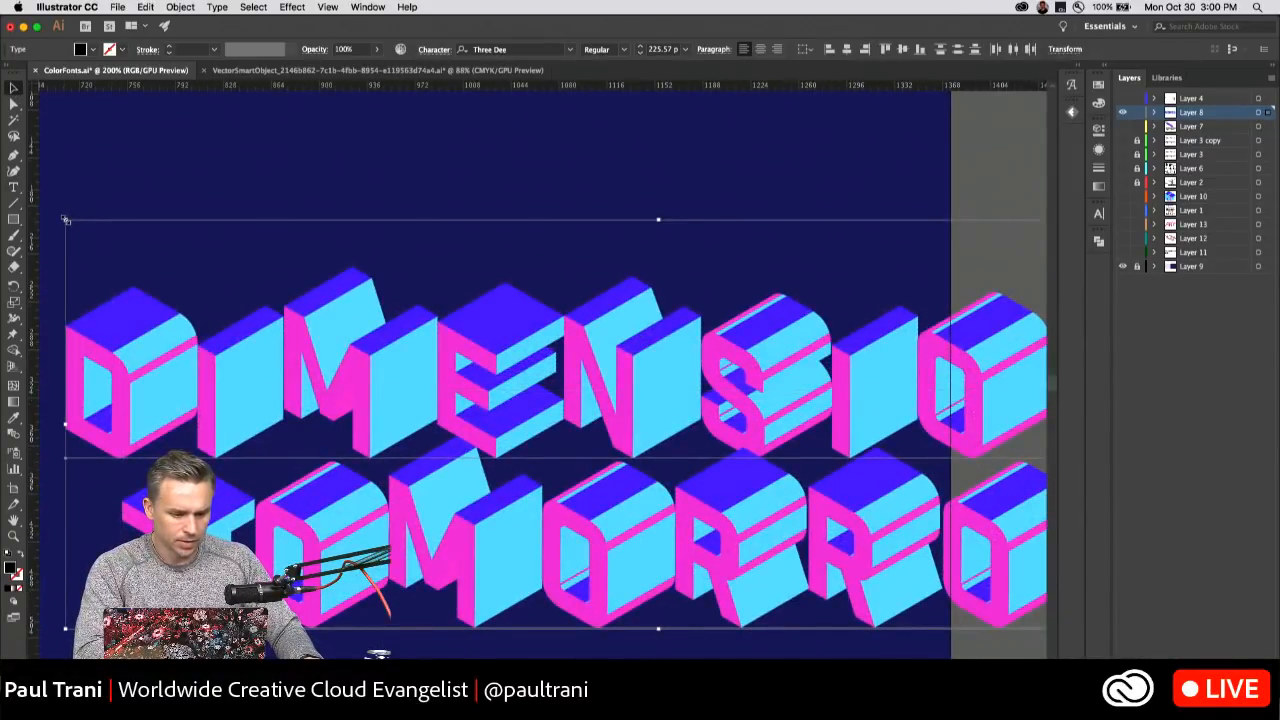
left_click_drag(65, 219, 506, 372)
left_click_drag(610, 469, 153, 391)
left_click_drag(174, 311, 184, 271)
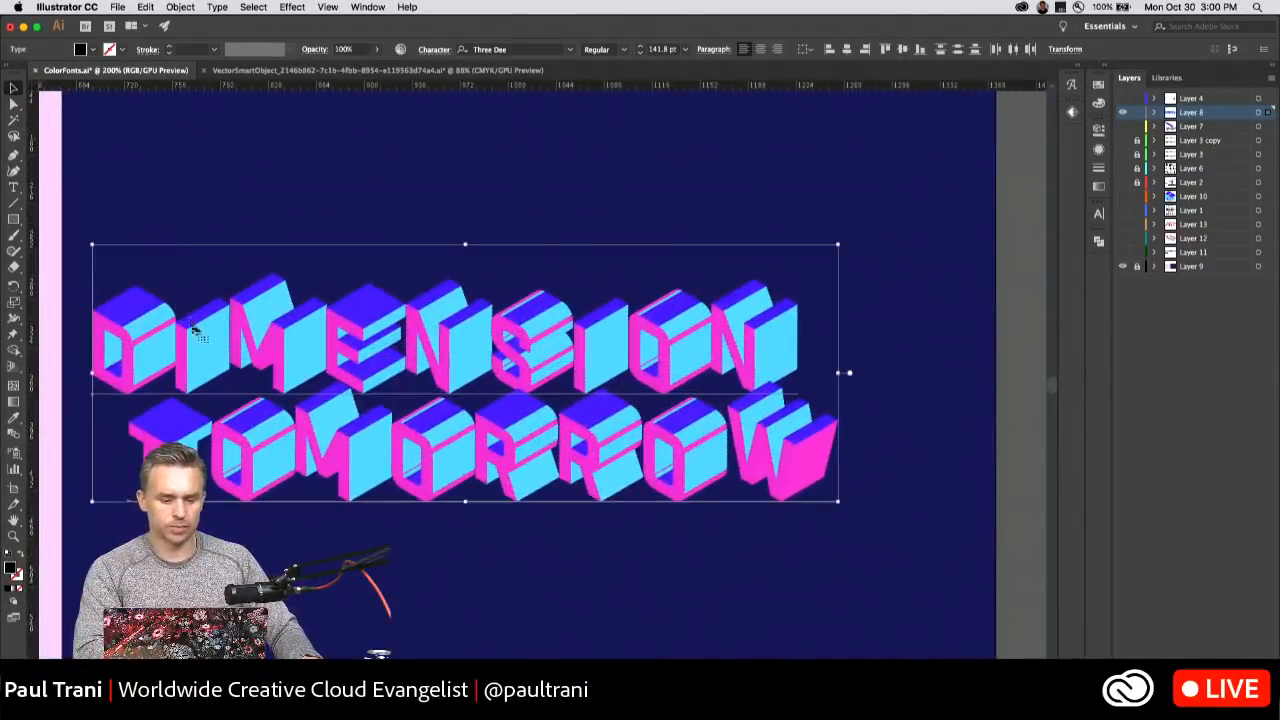
Show the enlarged two-line DIMENSION TOMORROW lettering in full-screen mode, frame it in view, and deselect the text.
left_click_drag(202, 335, 328, 255)
key("super+equal")
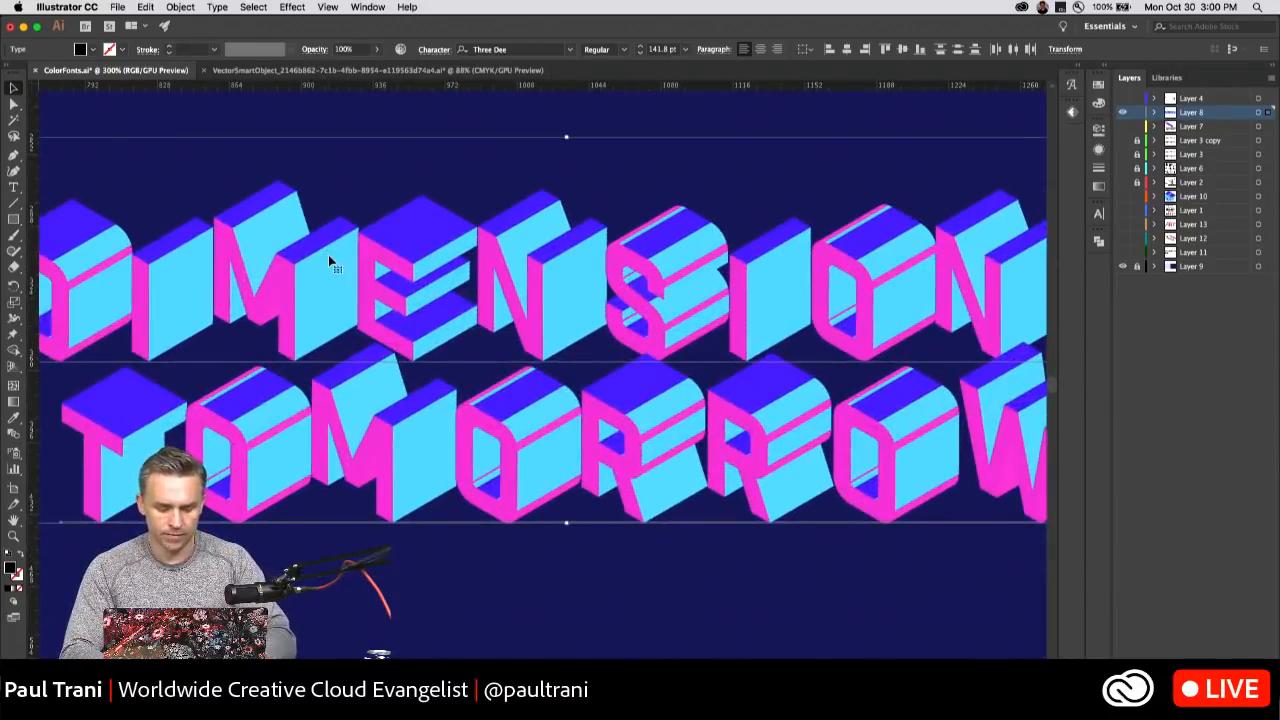
key("f")
key("f")
left_click_drag(108, 175, 216, 266)
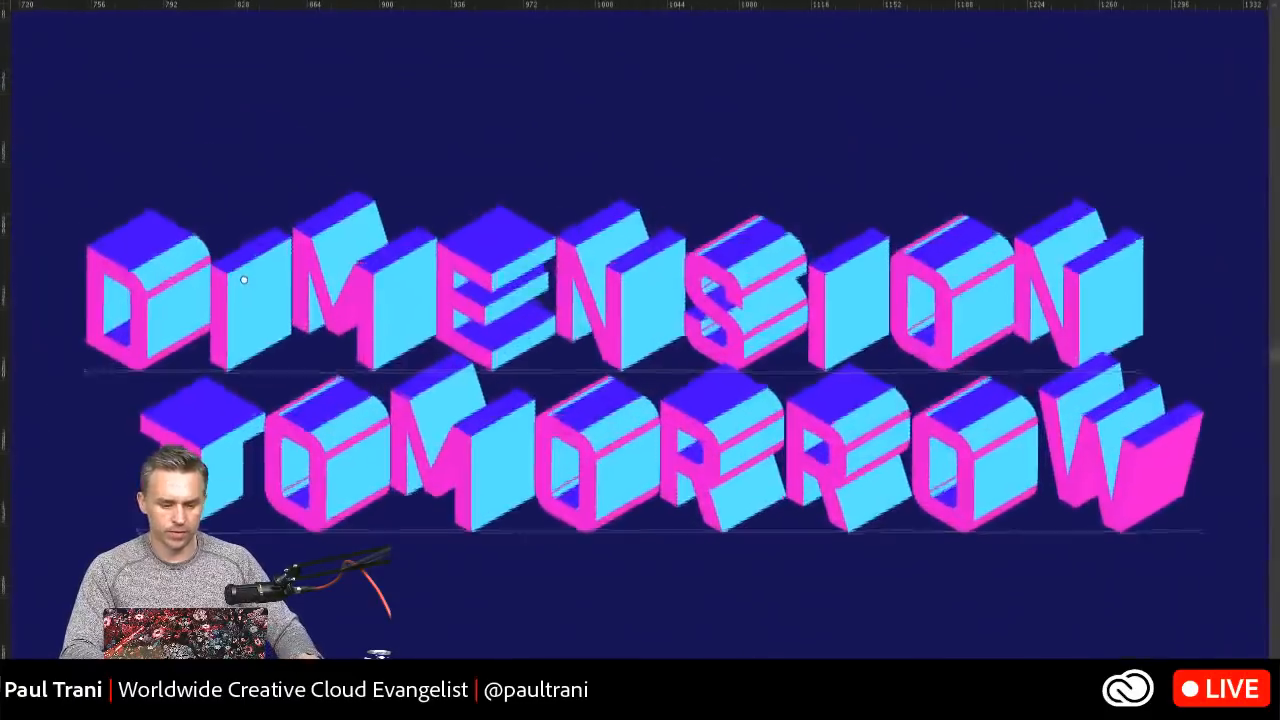
left_click(144, 69)
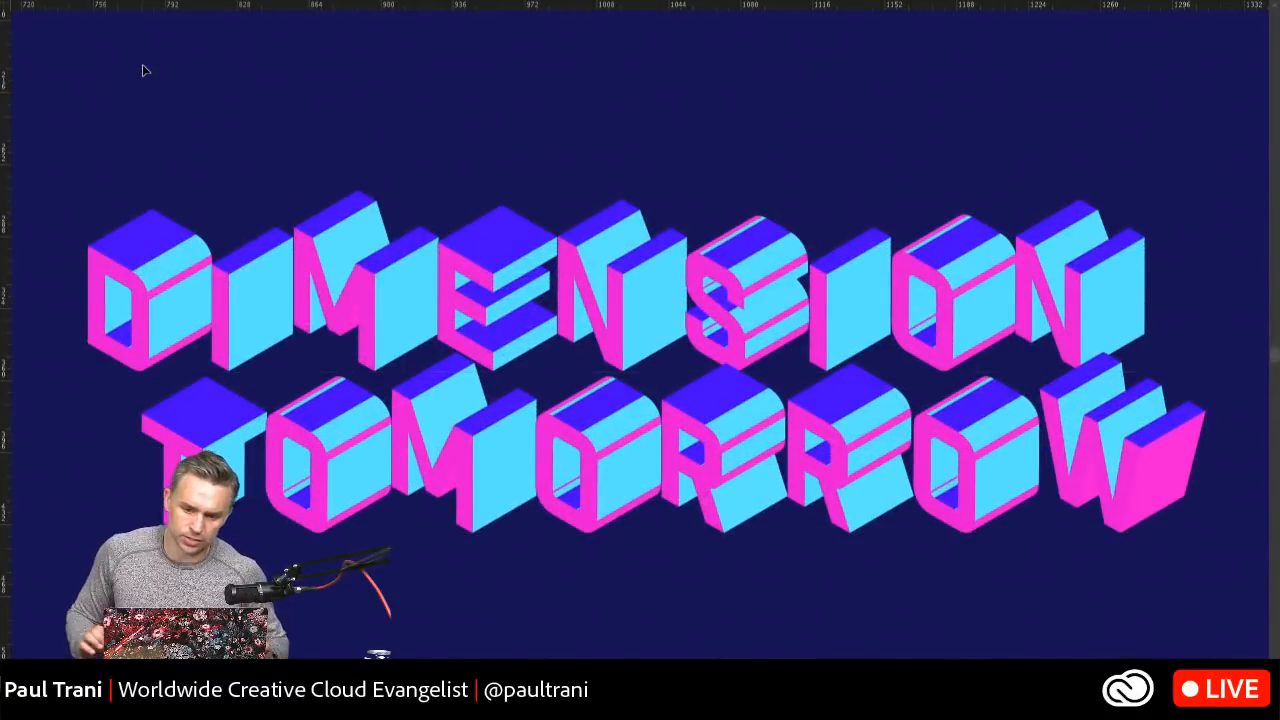